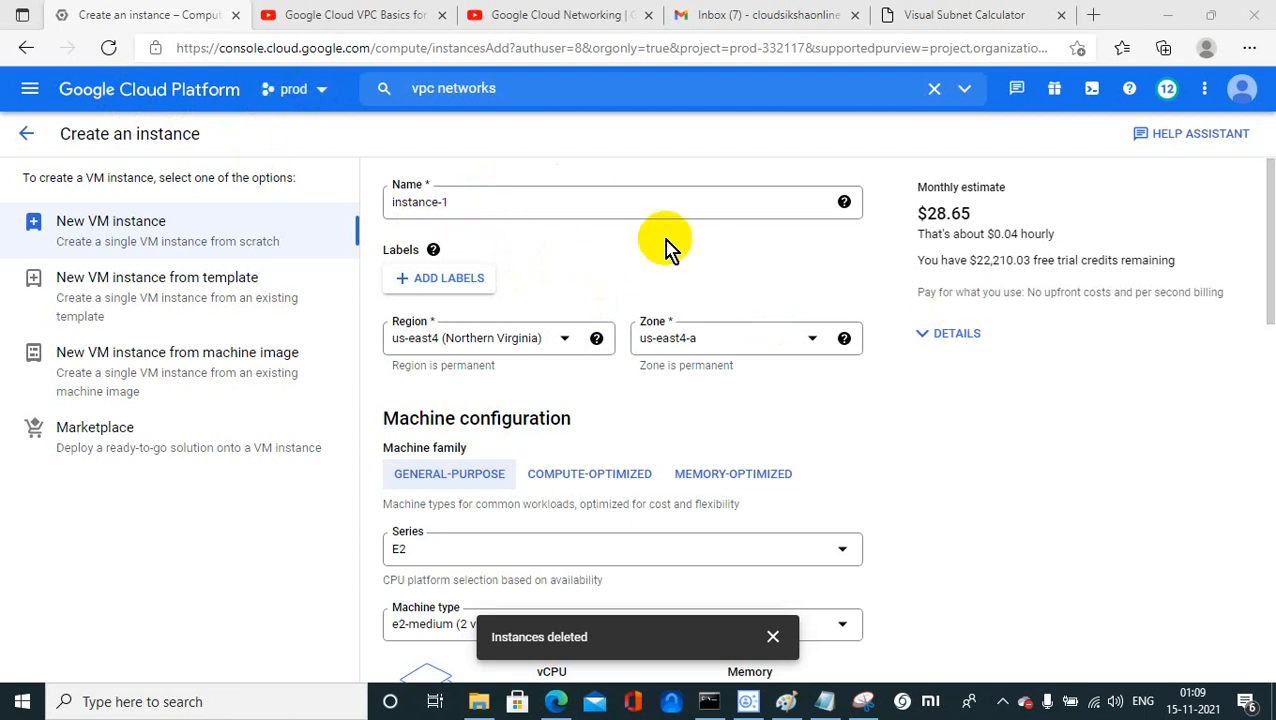
# Step: Set instance-1's external IP to None on its prod-vpc network interface and create the VM
pyautogui.moveTo(1270, 240); pyautogui.dragTo(1272, 252)
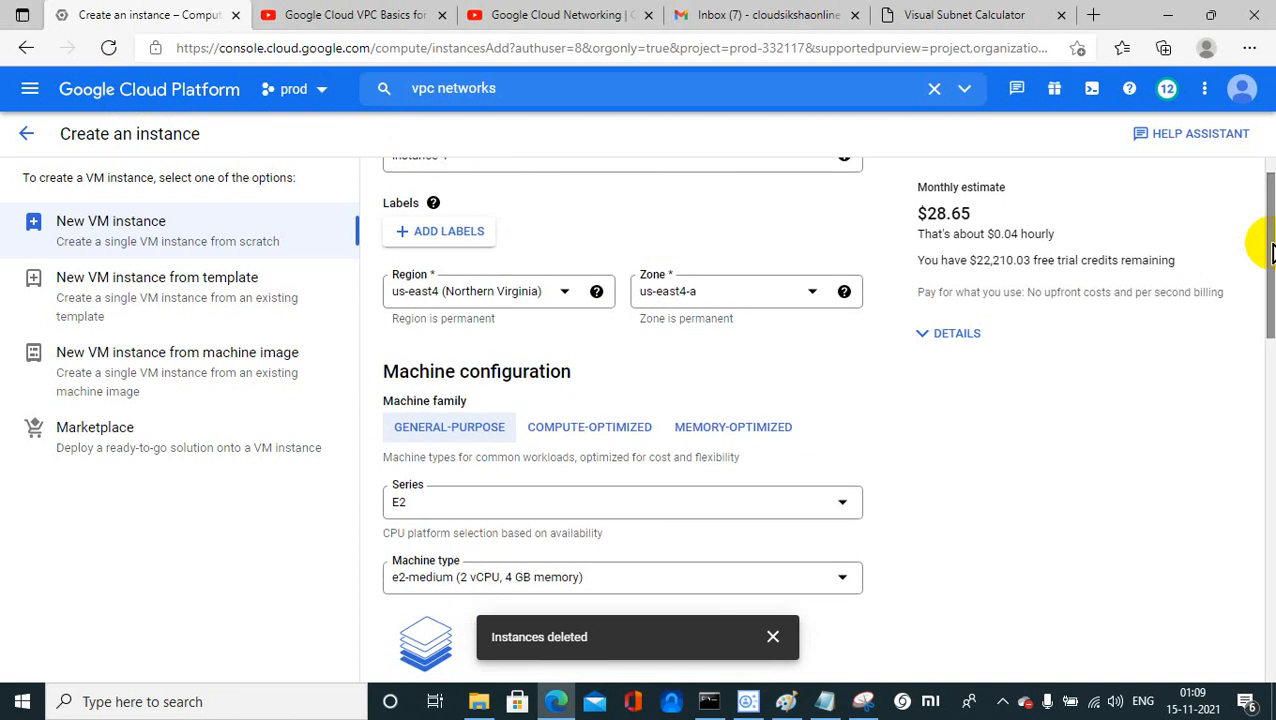
pyautogui.moveTo(1272, 252); pyautogui.dragTo(1266, 598)
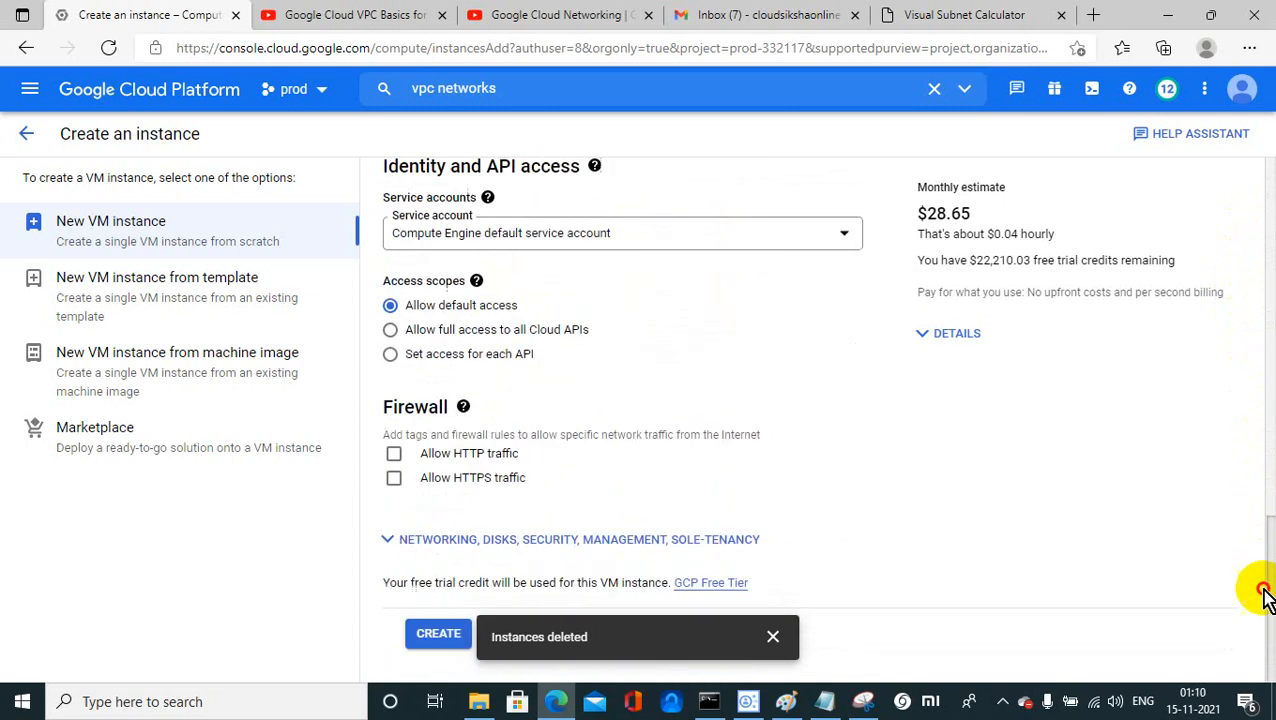
pyautogui.click(590, 545)
pyautogui.scroll(-2, 663, 497)
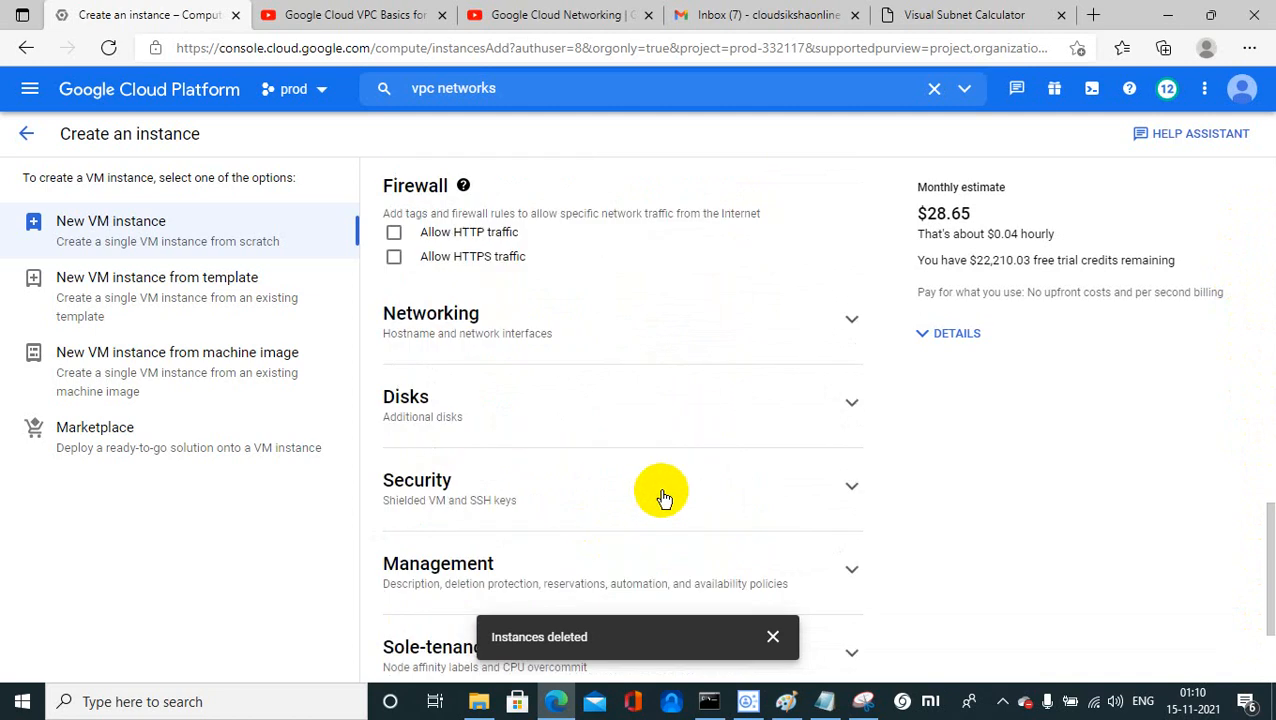
pyautogui.click(852, 320)
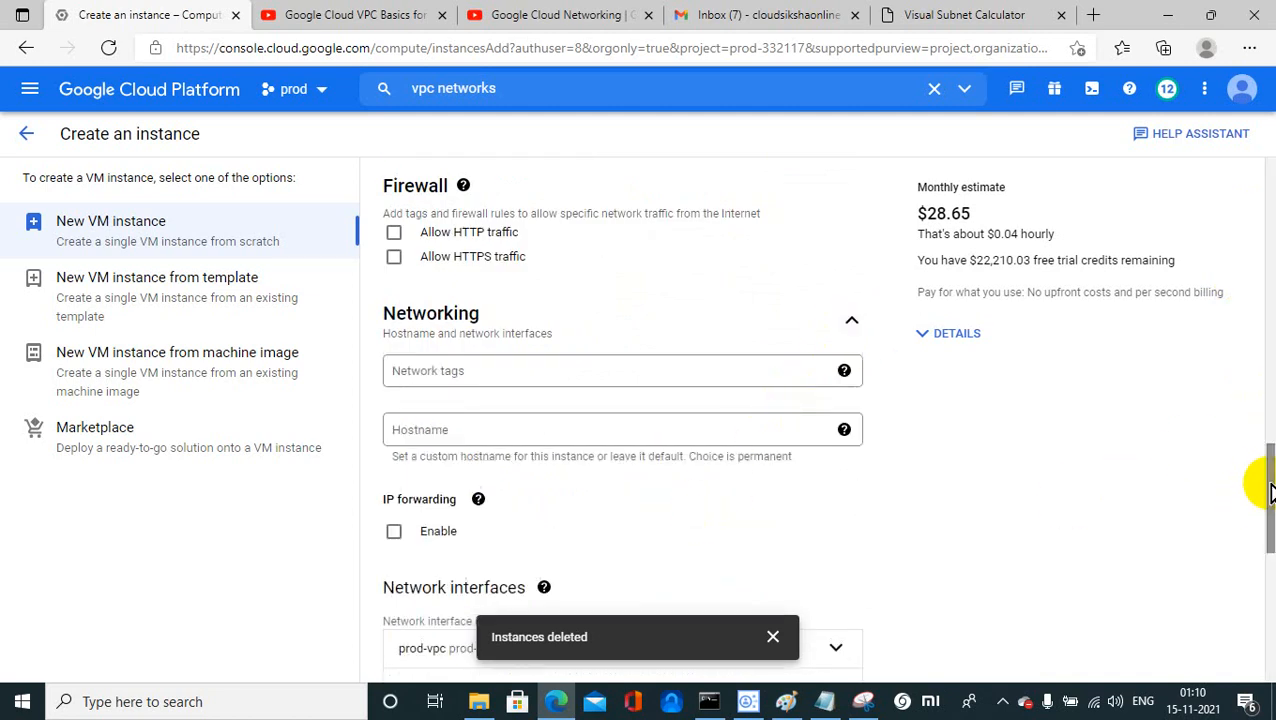
pyautogui.moveTo(1268, 490); pyautogui.dragTo(1270, 541)
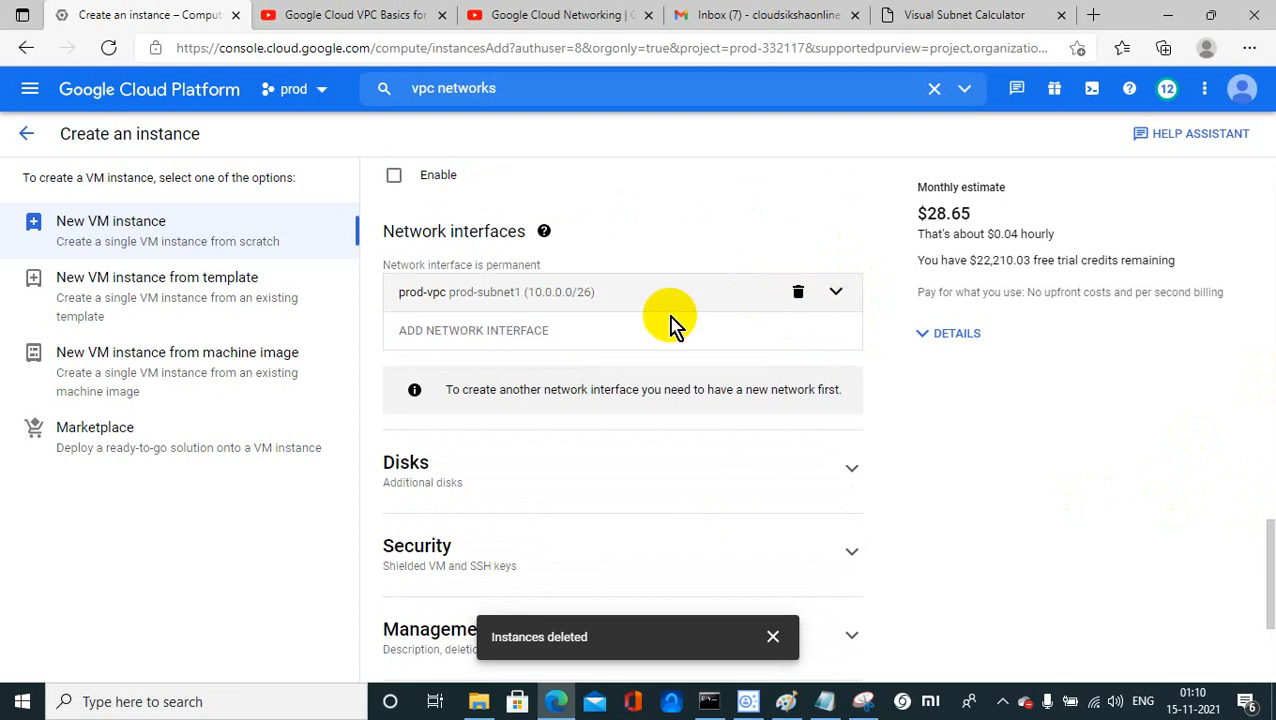
pyautogui.click(835, 292)
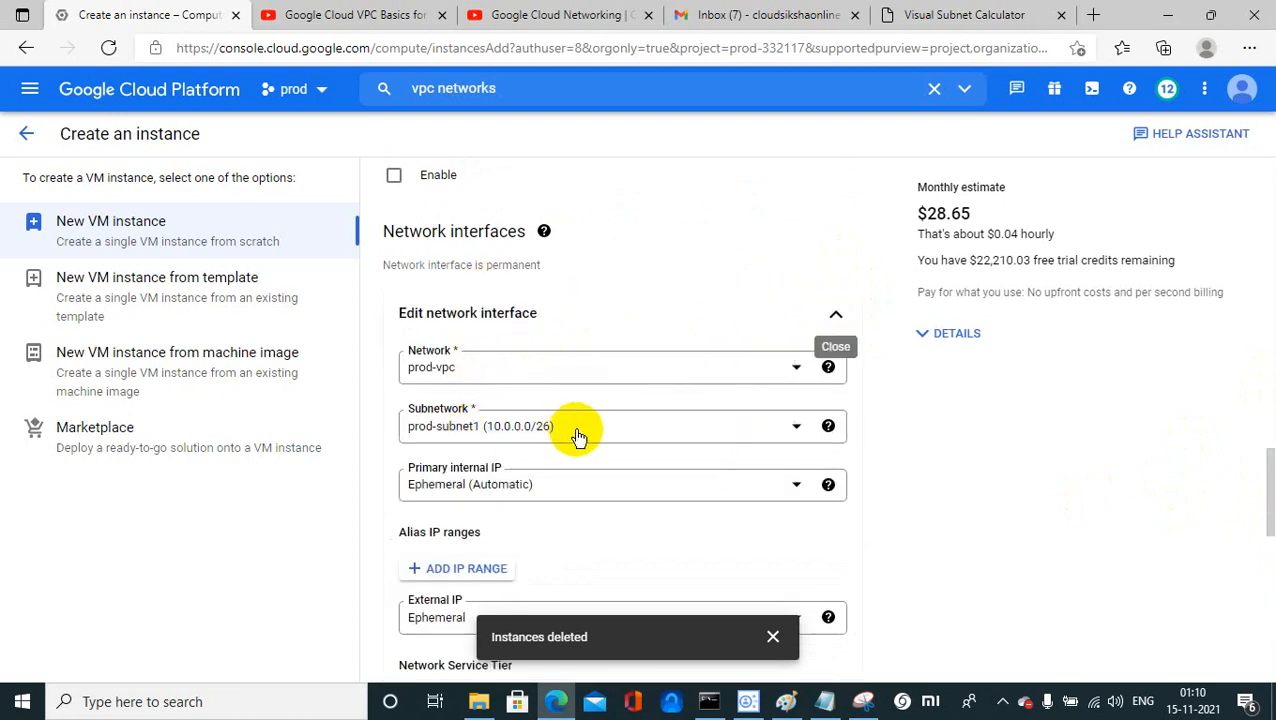
pyautogui.click(422, 617)
pyautogui.click(447, 531)
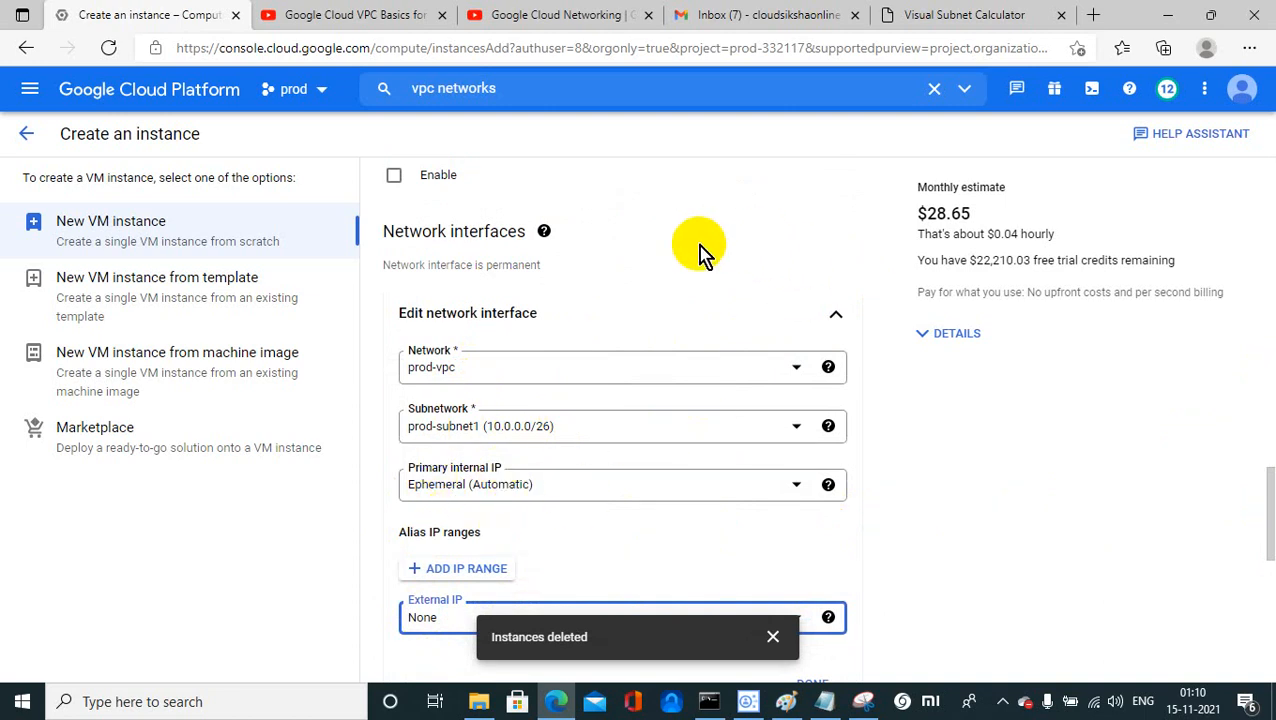
pyautogui.moveTo(1264, 498); pyautogui.dragTo(1267, 649)
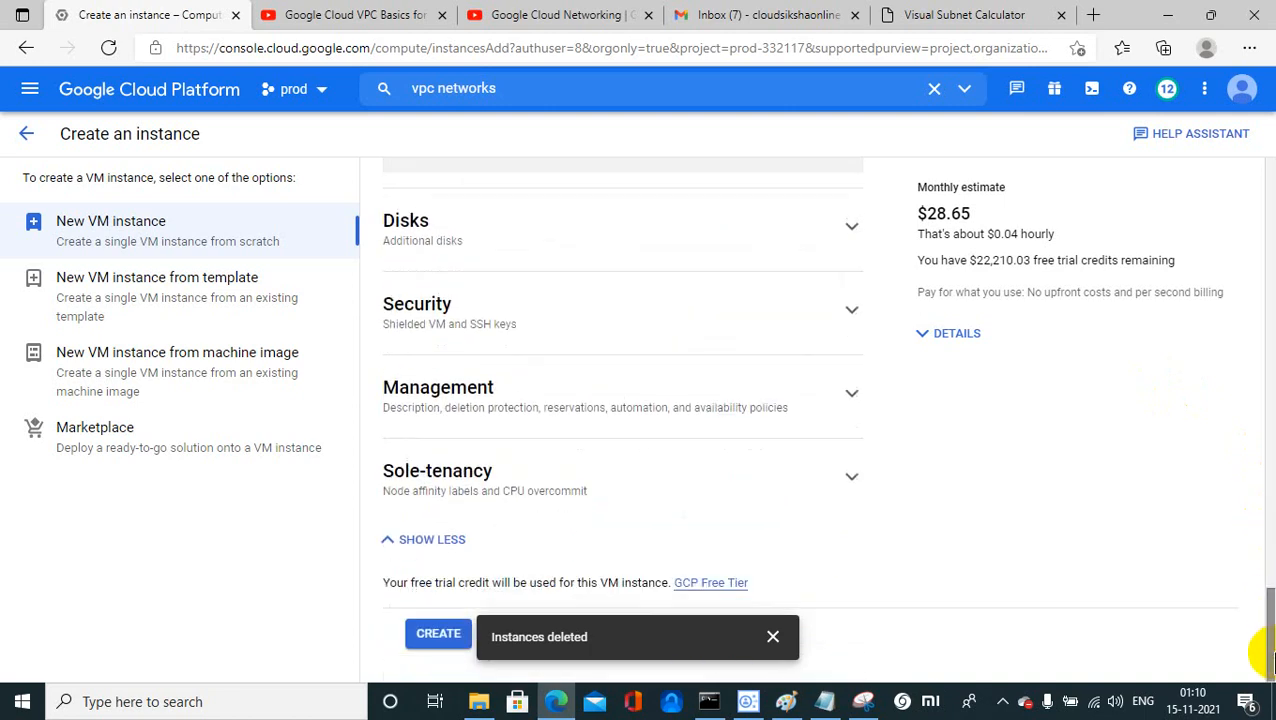
pyautogui.click(440, 634)
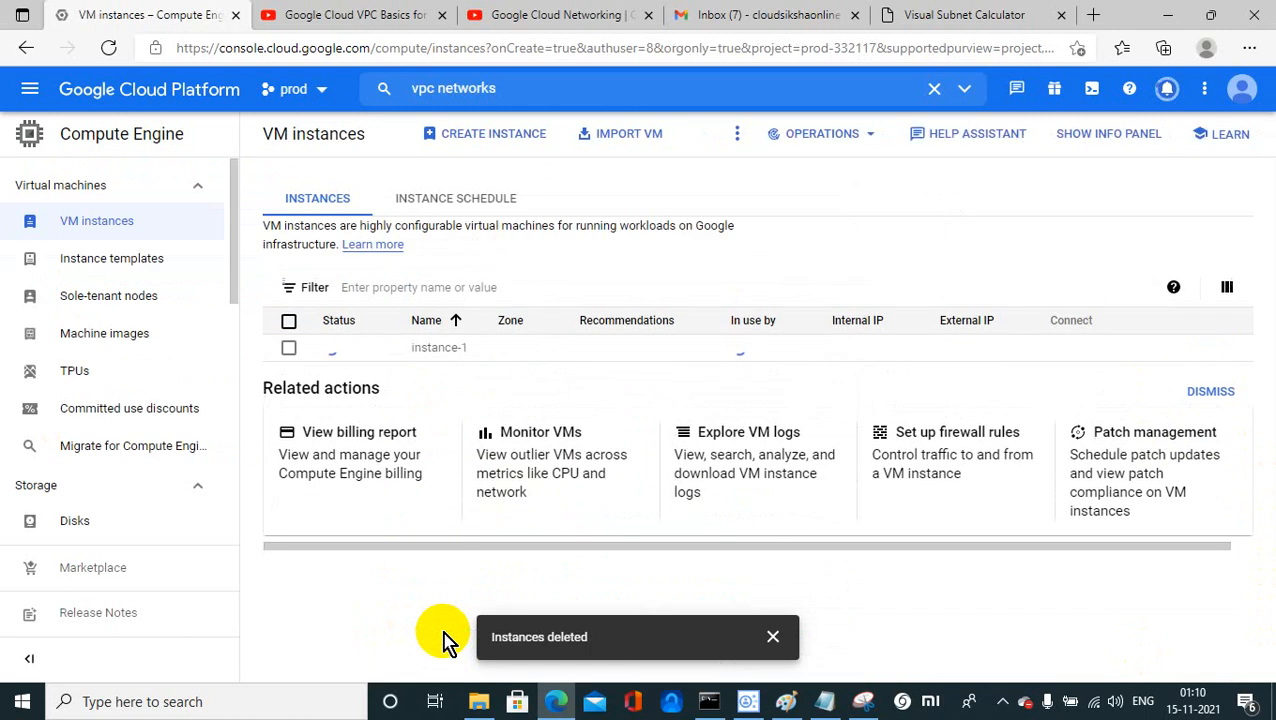
# Step: Start a second VM, instance-2, in region us-east4 (Northern Virginia) and zone us-east4-a
pyautogui.click(493, 135)
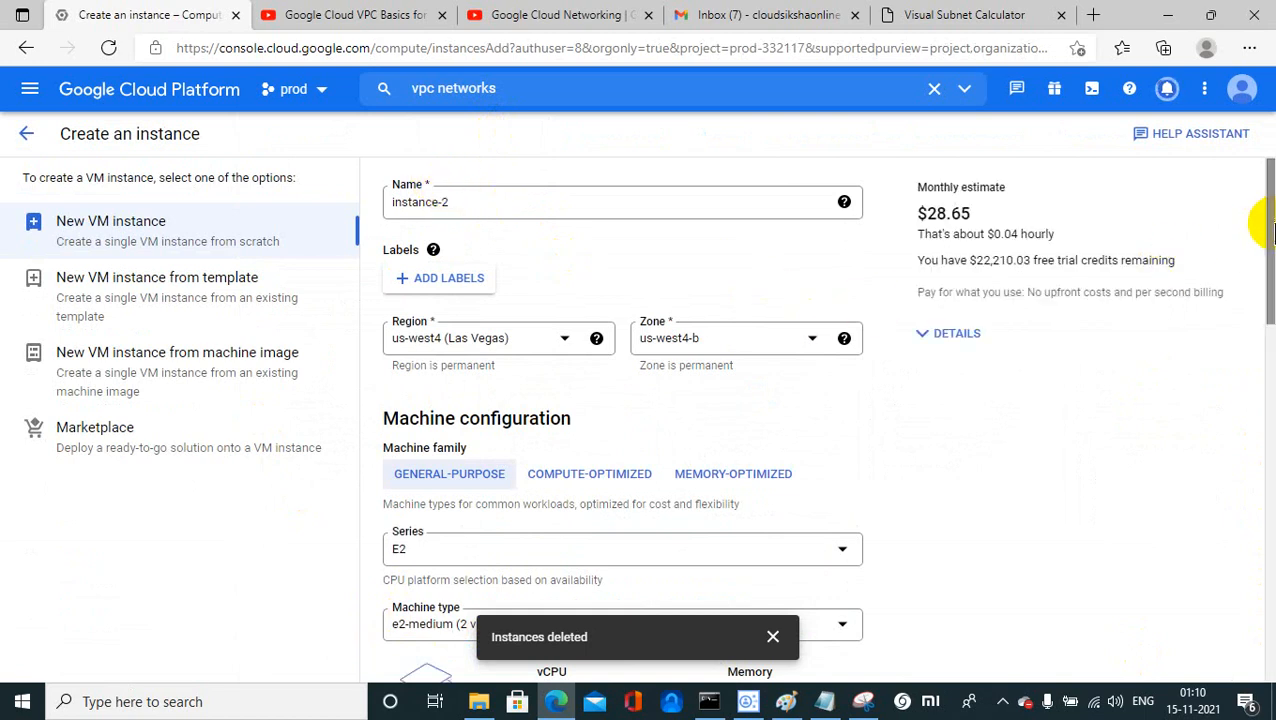
pyautogui.moveTo(1272, 230); pyautogui.dragTo(1272, 240)
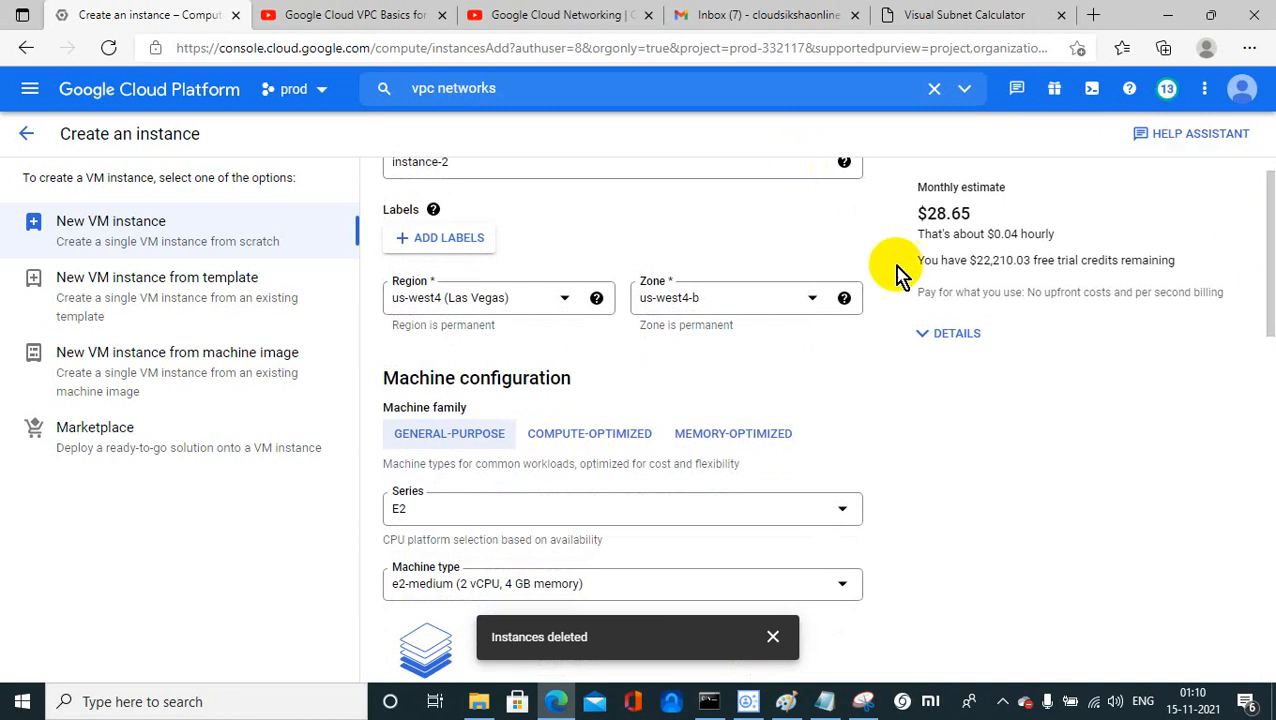
pyautogui.scroll(-1, 1268, 305)
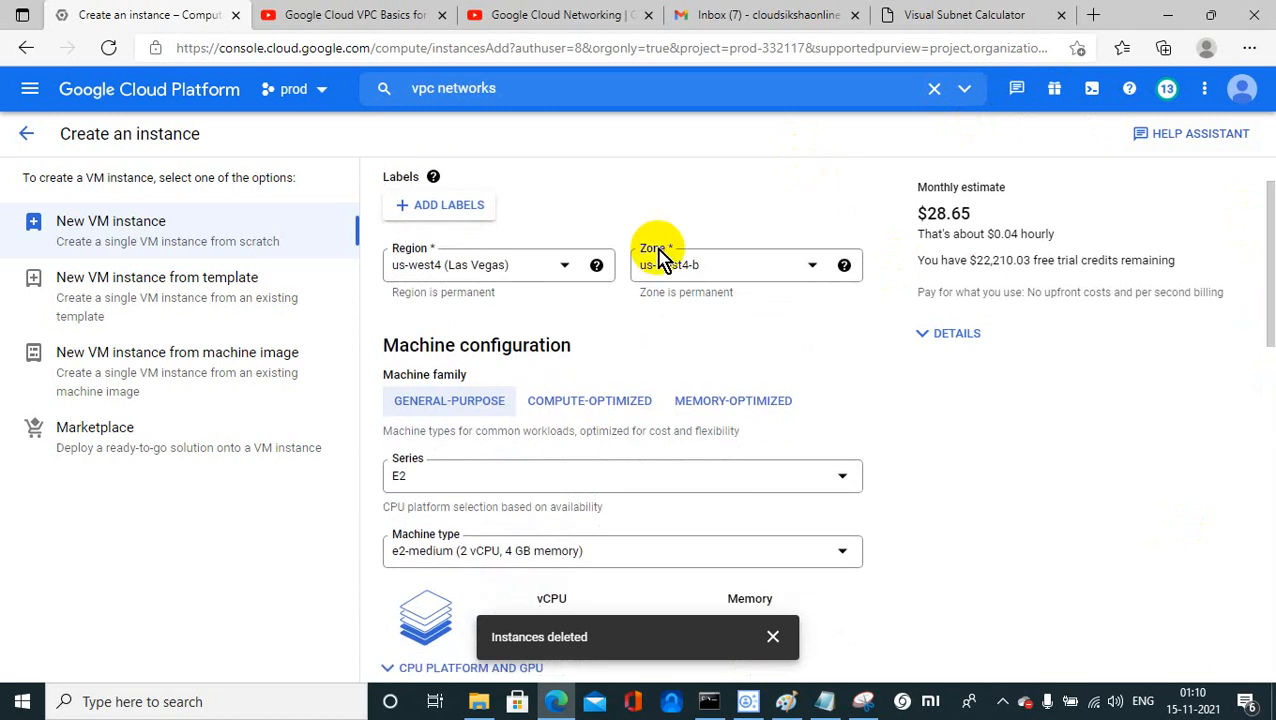
pyautogui.click(566, 265)
pyautogui.scroll(-2, 530, 320)
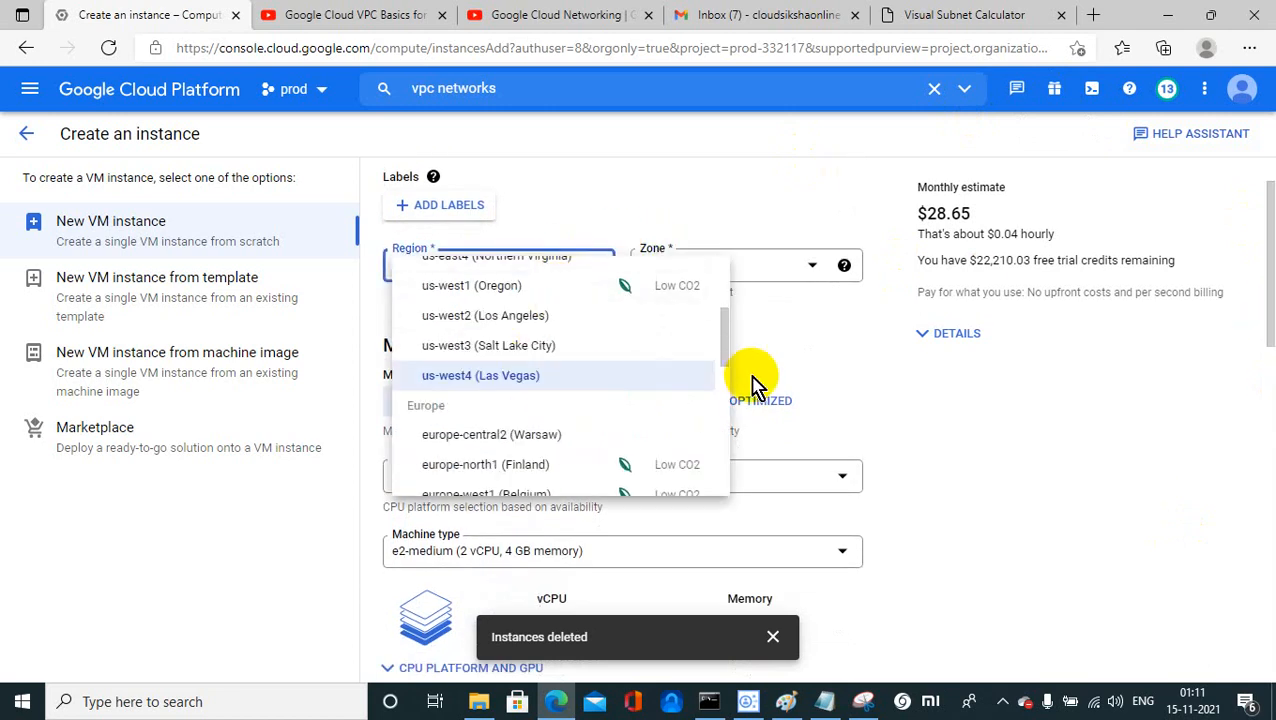
pyautogui.moveTo(732, 359); pyautogui.dragTo(725, 335)
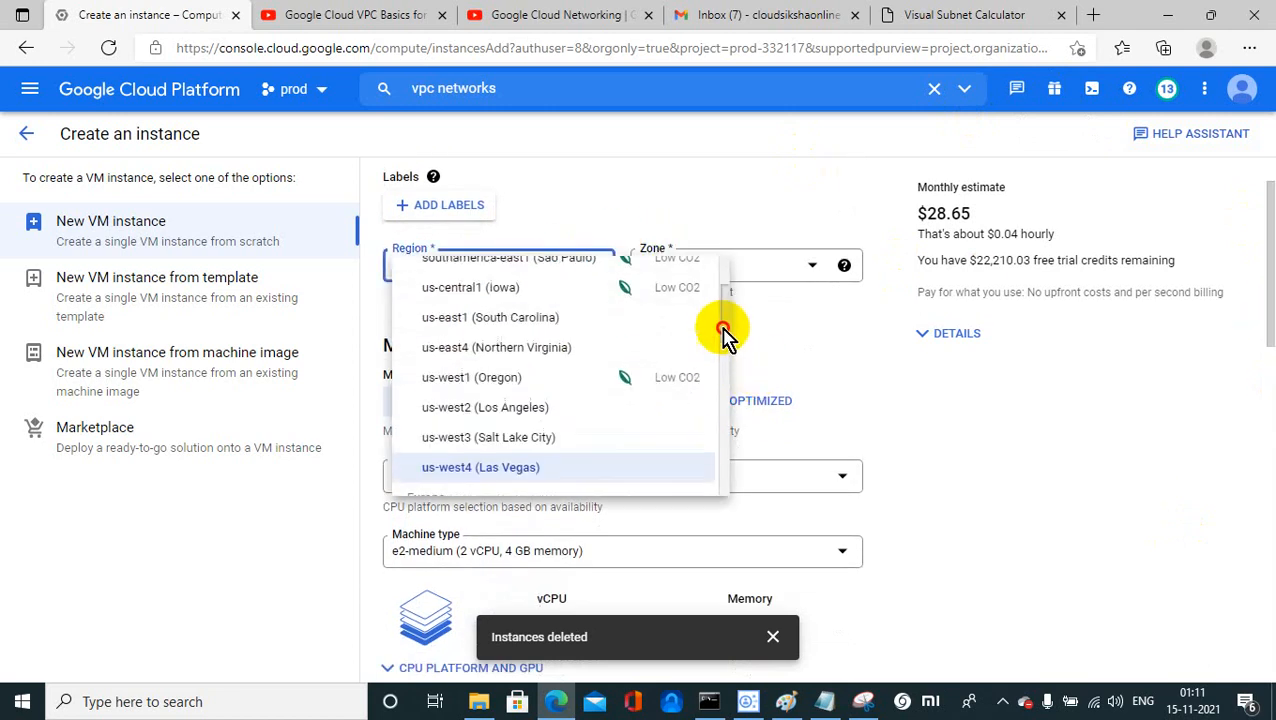
pyautogui.click(552, 350)
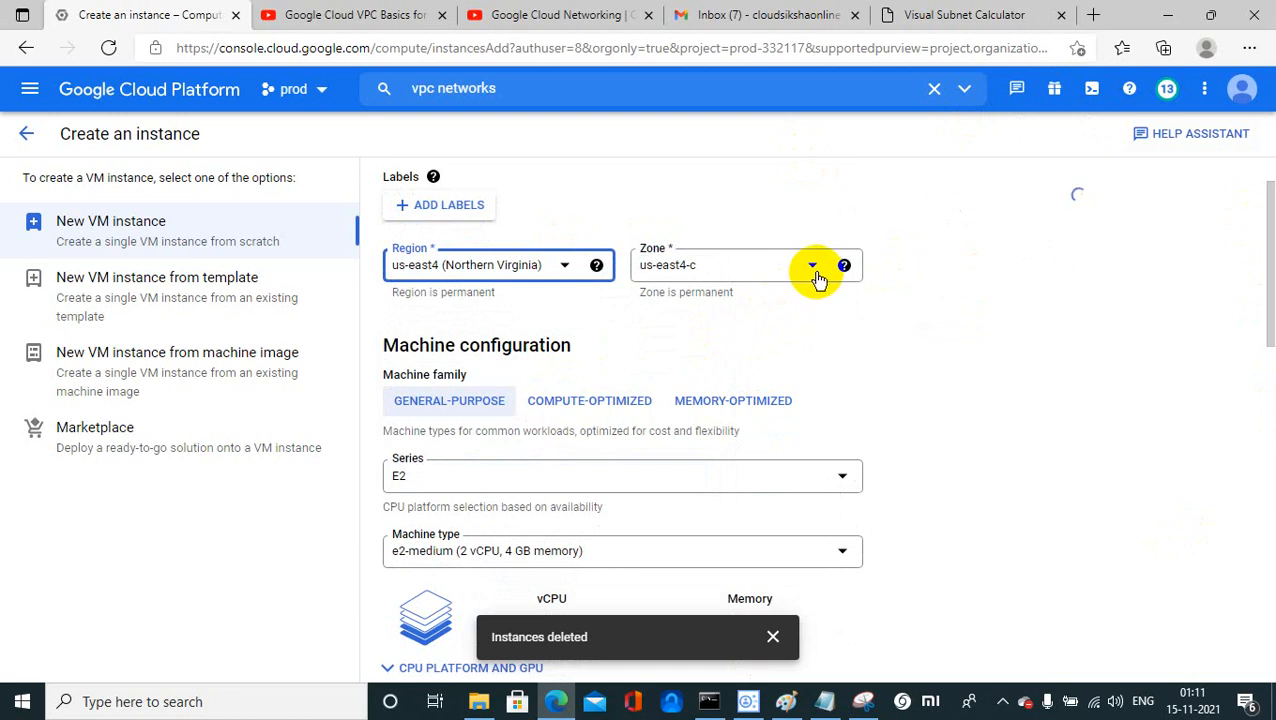
pyautogui.click(808, 266)
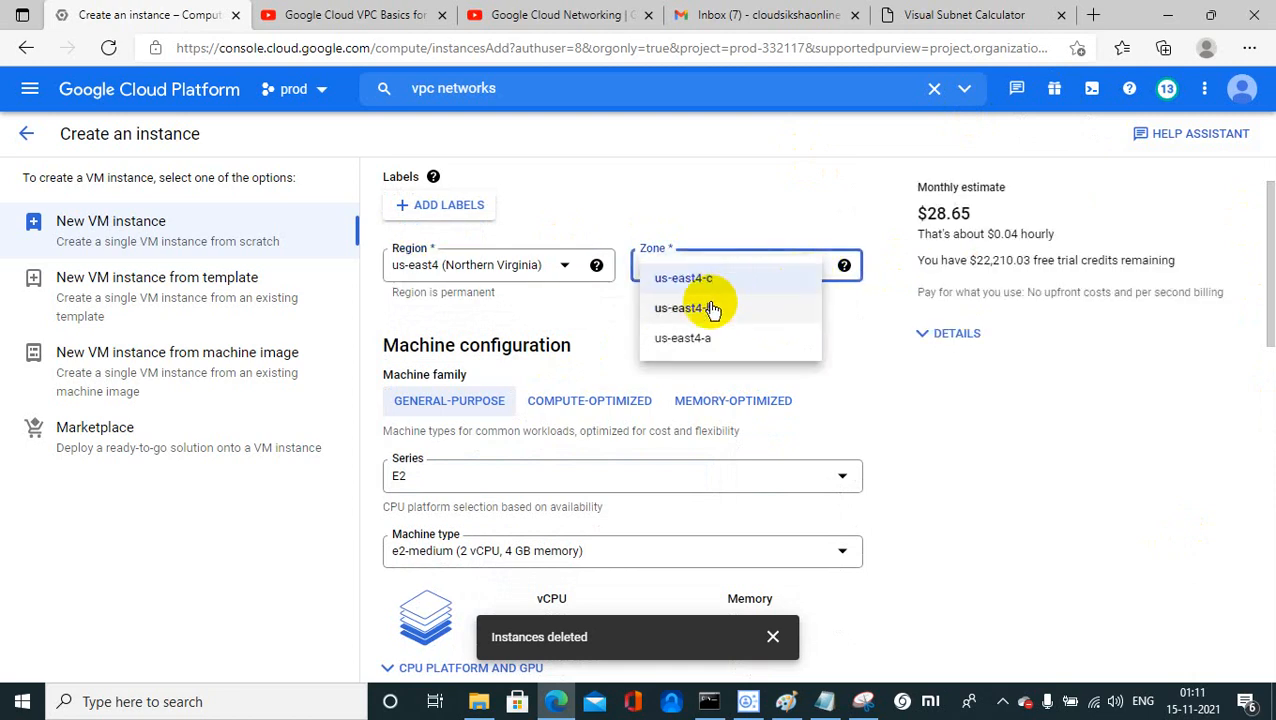
pyautogui.click(704, 338)
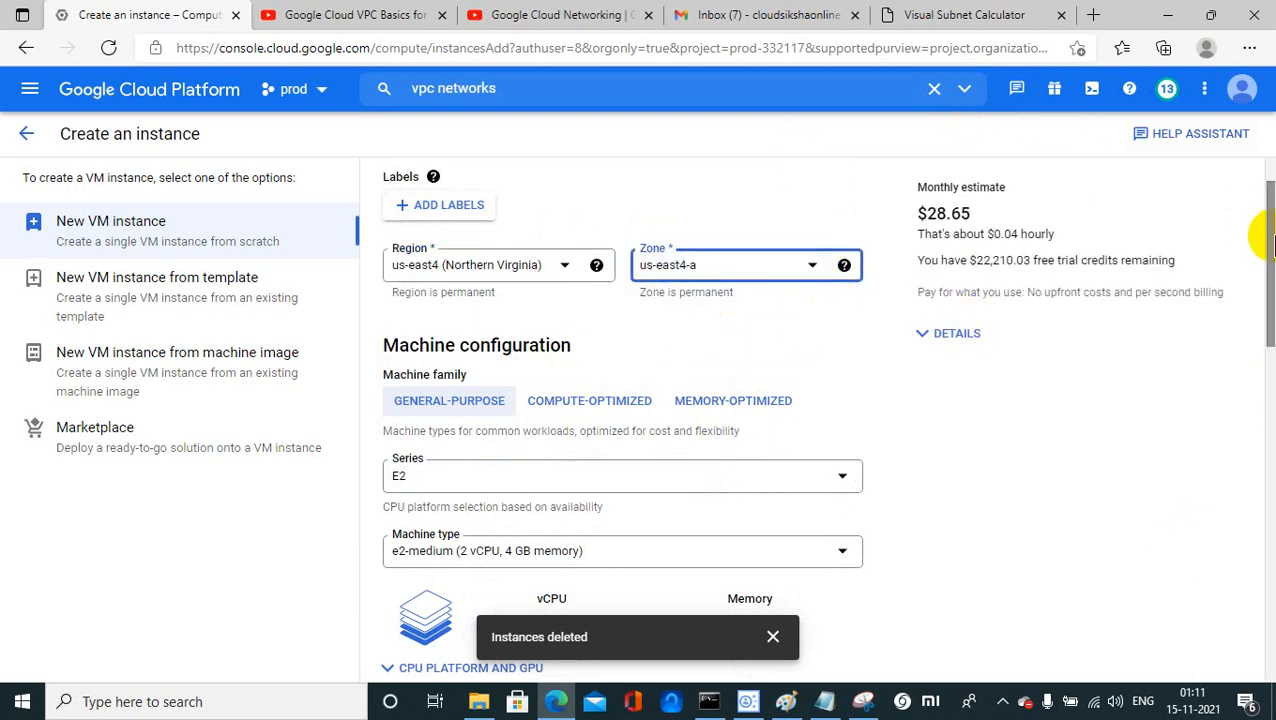
# Step: Set instance-2's external IP to None on its prod-vpc network interface and create the VM
pyautogui.moveTo(1268, 240); pyautogui.dragTo(1272, 595)
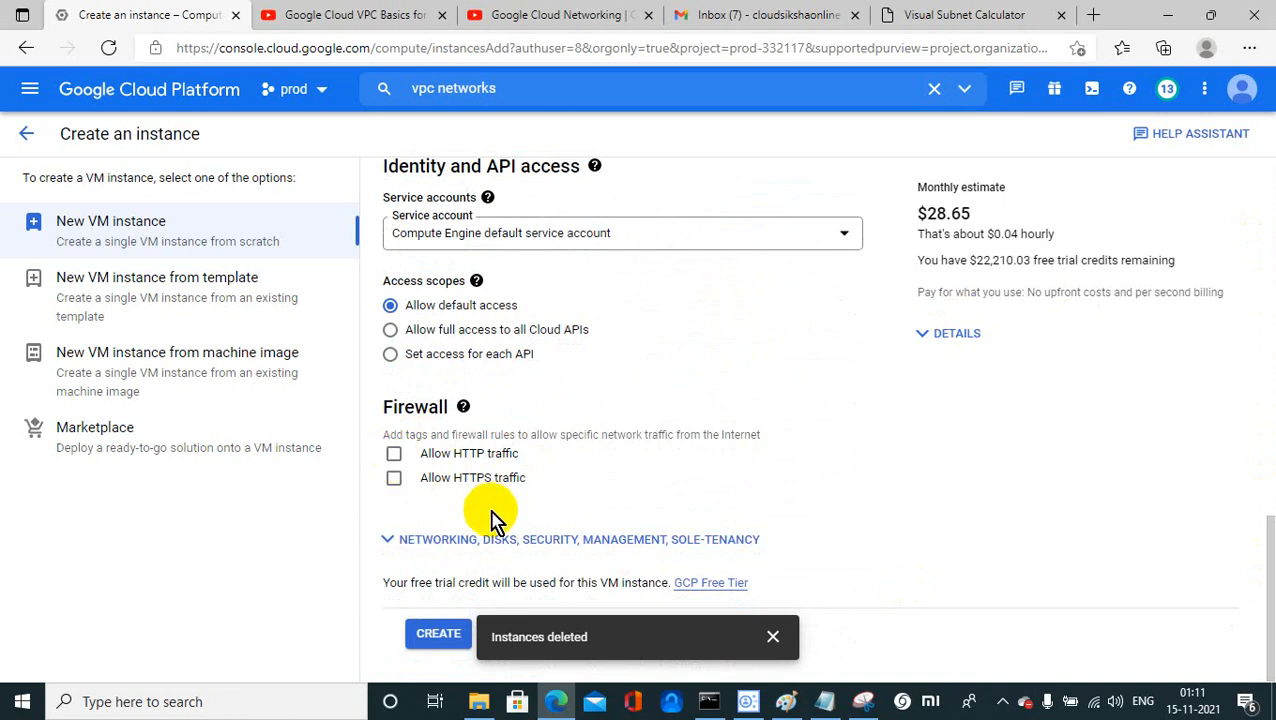
pyautogui.click(565, 545)
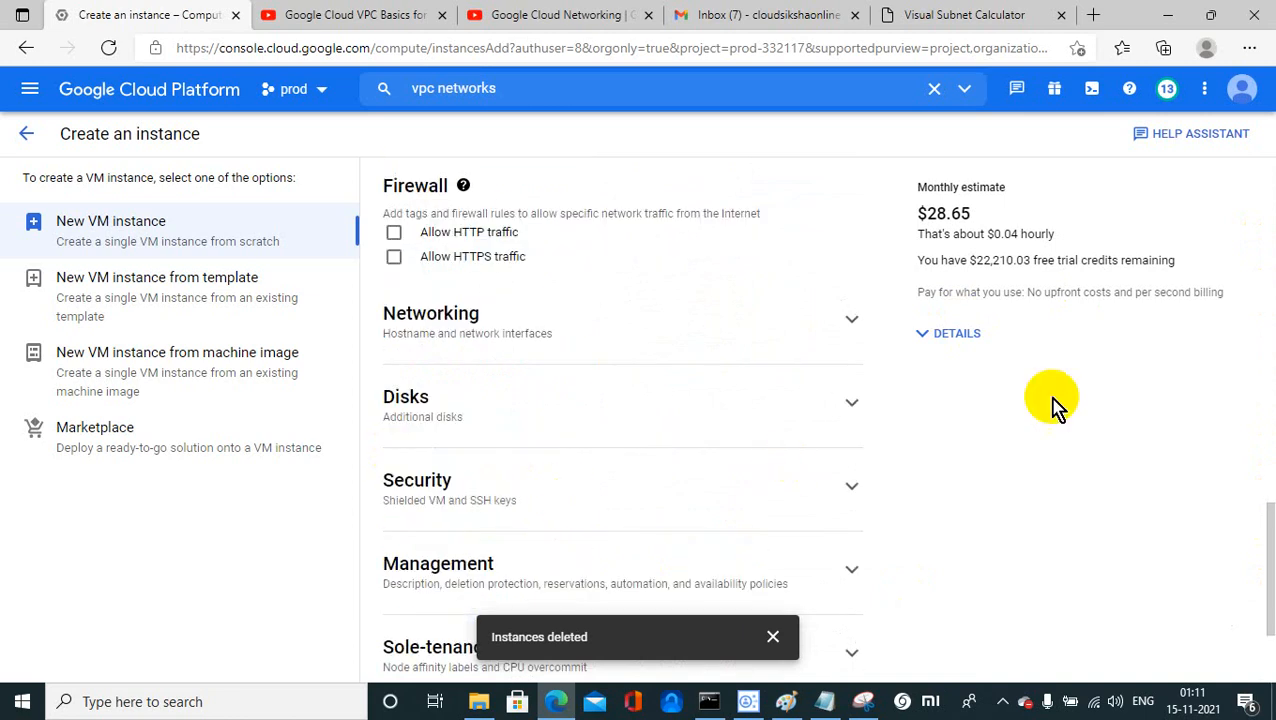
pyautogui.click(851, 321)
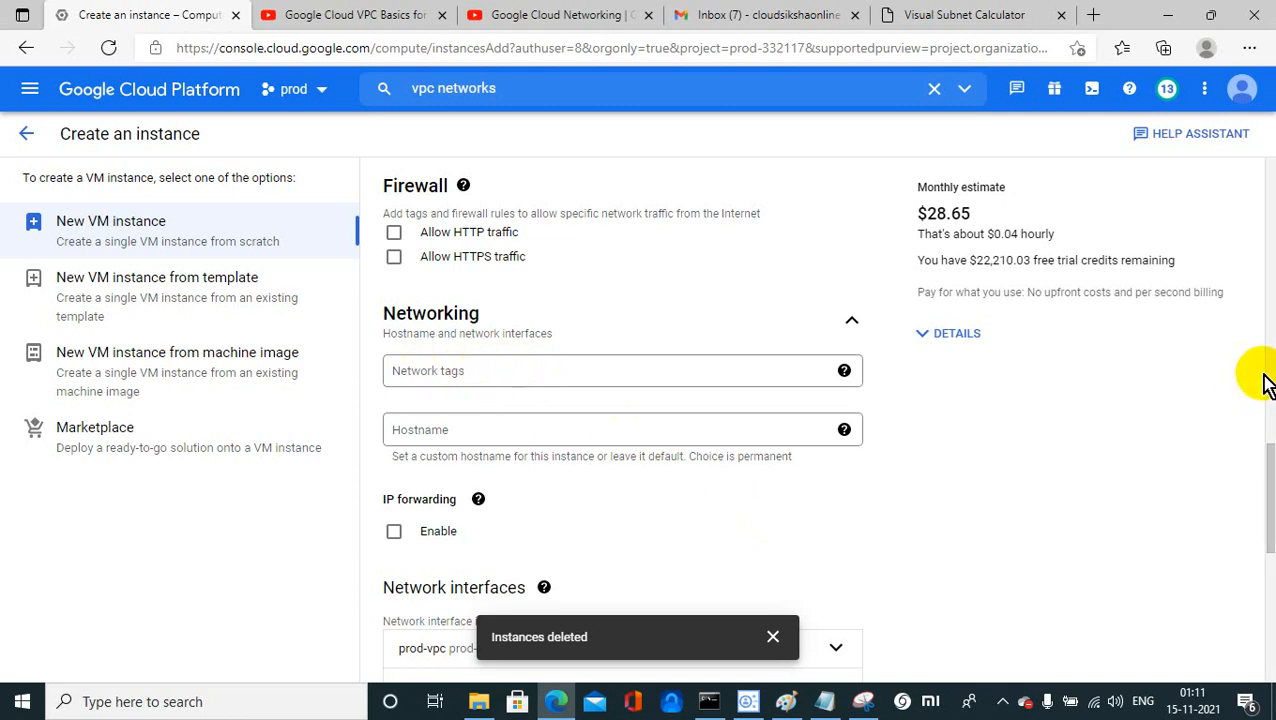
pyautogui.moveTo(1266, 462); pyautogui.dragTo(1270, 500)
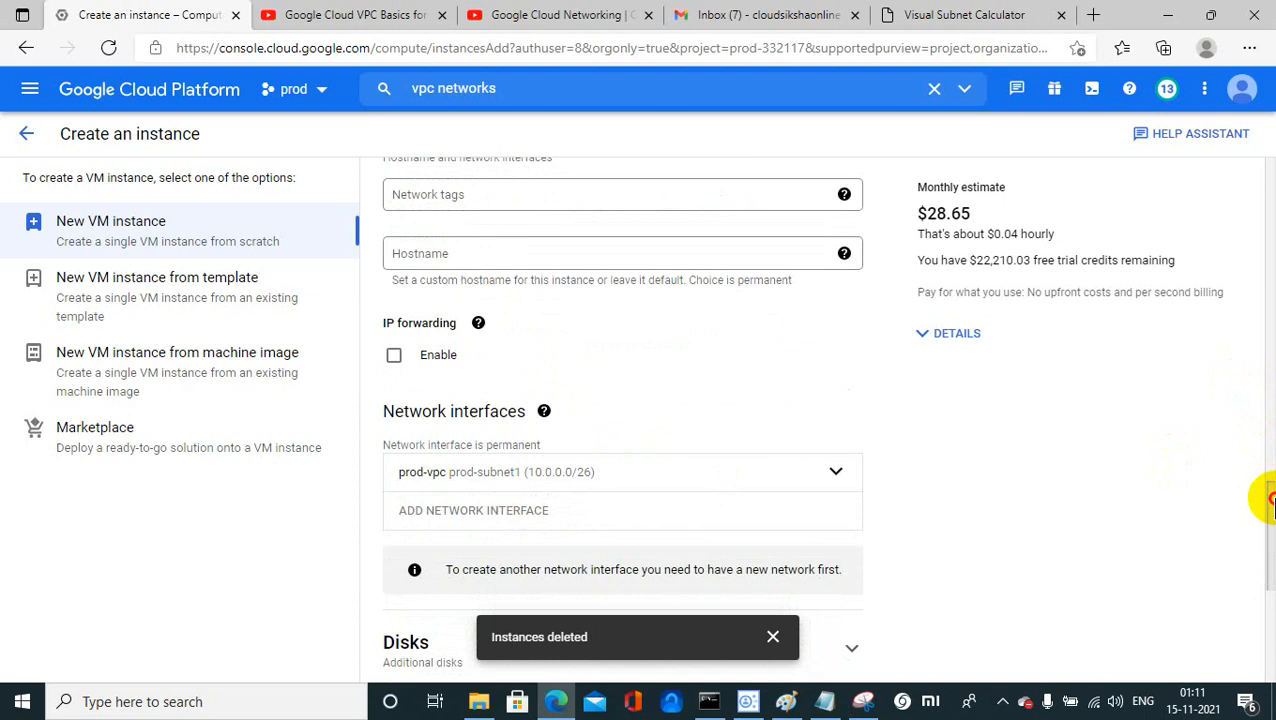
pyautogui.moveTo(1272, 500); pyautogui.dragTo(1267, 512)
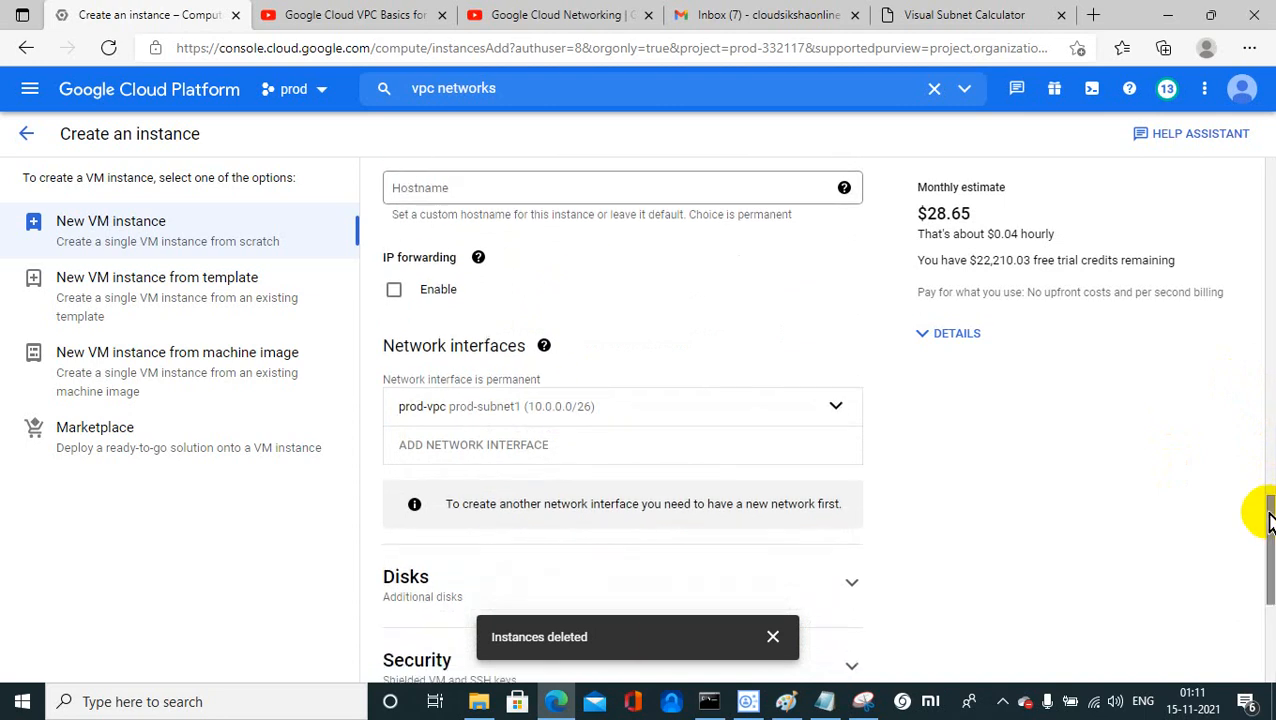
pyautogui.click(839, 410)
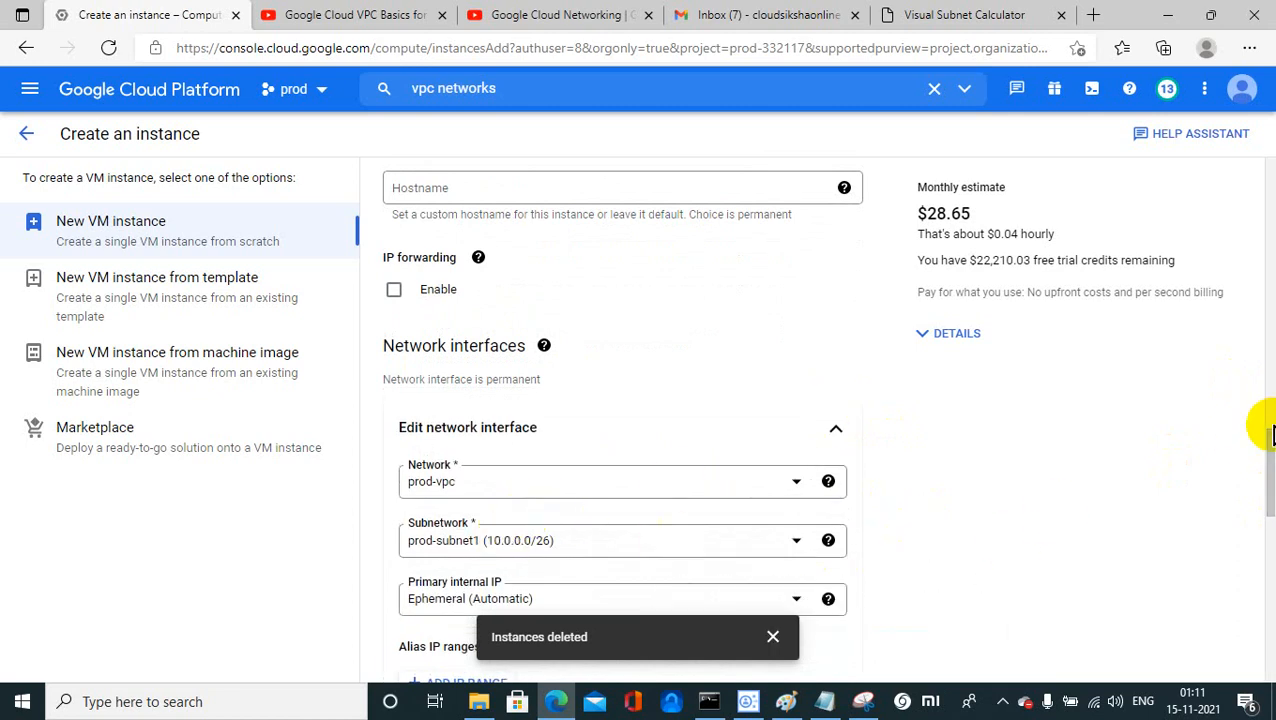
pyautogui.moveTo(1271, 452); pyautogui.dragTo(1271, 539)
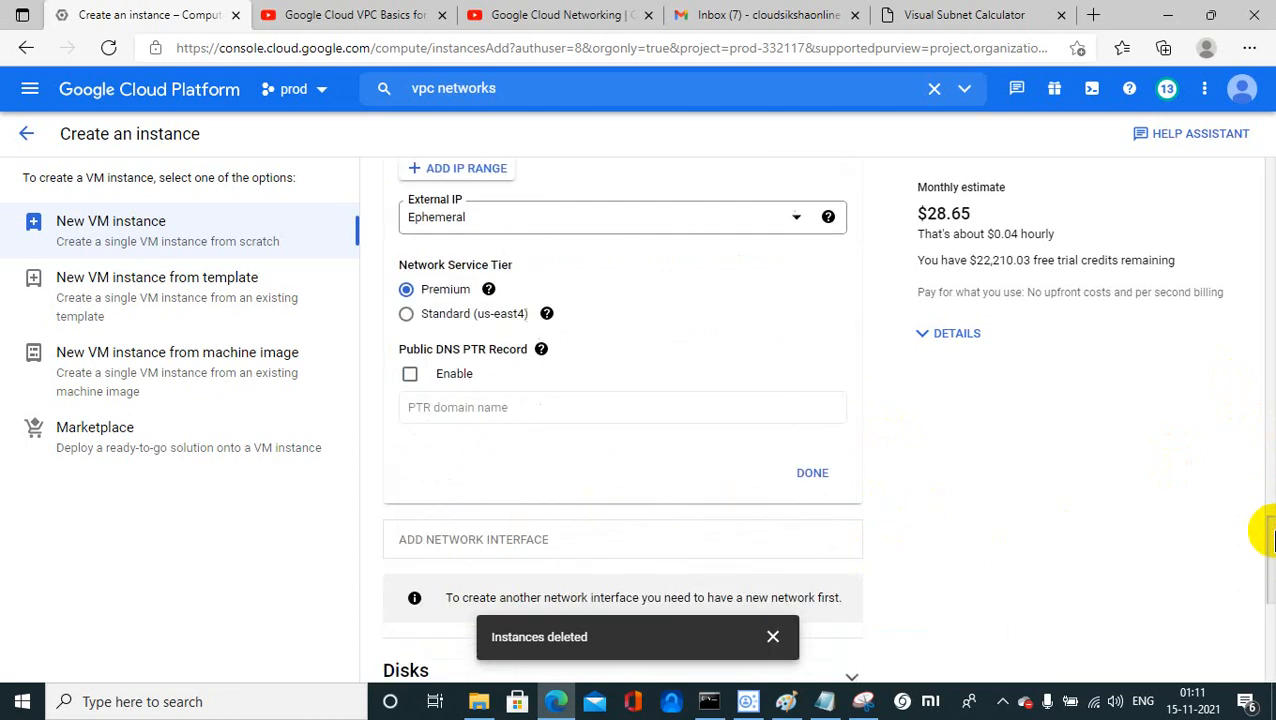
pyautogui.click(628, 222)
pyautogui.click(472, 289)
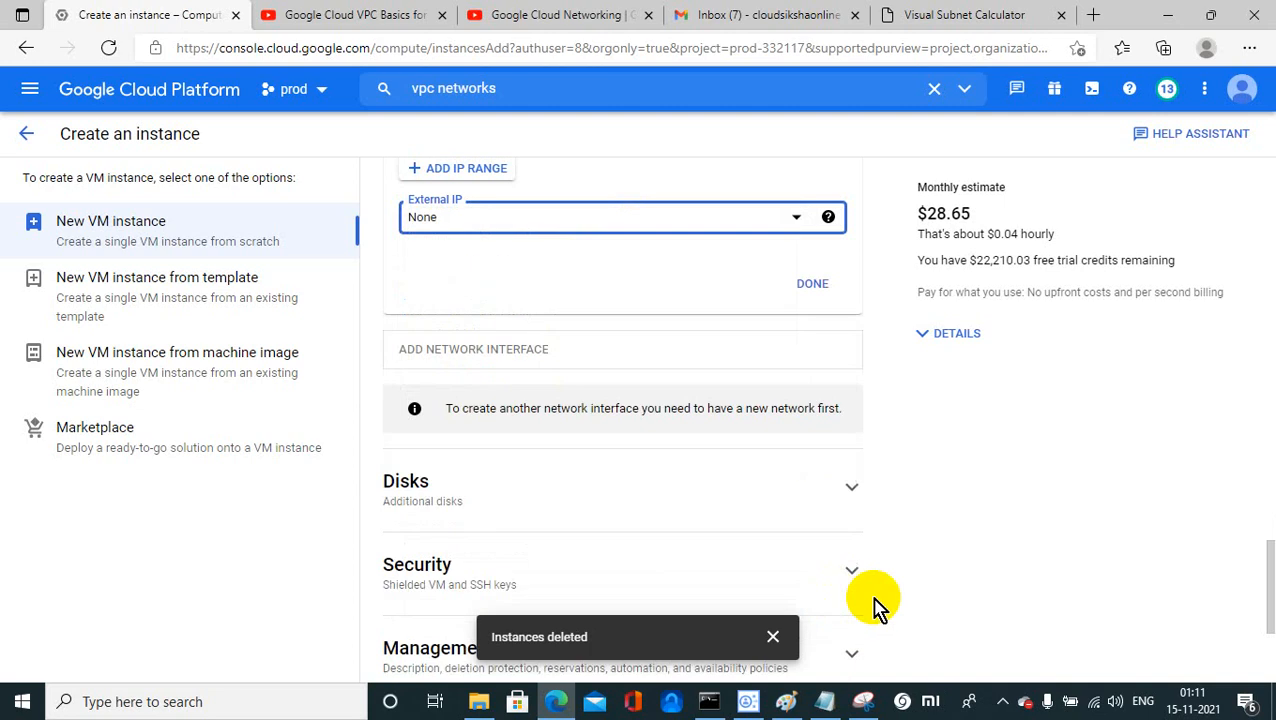
pyautogui.moveTo(1267, 550); pyautogui.dragTo(1271, 606)
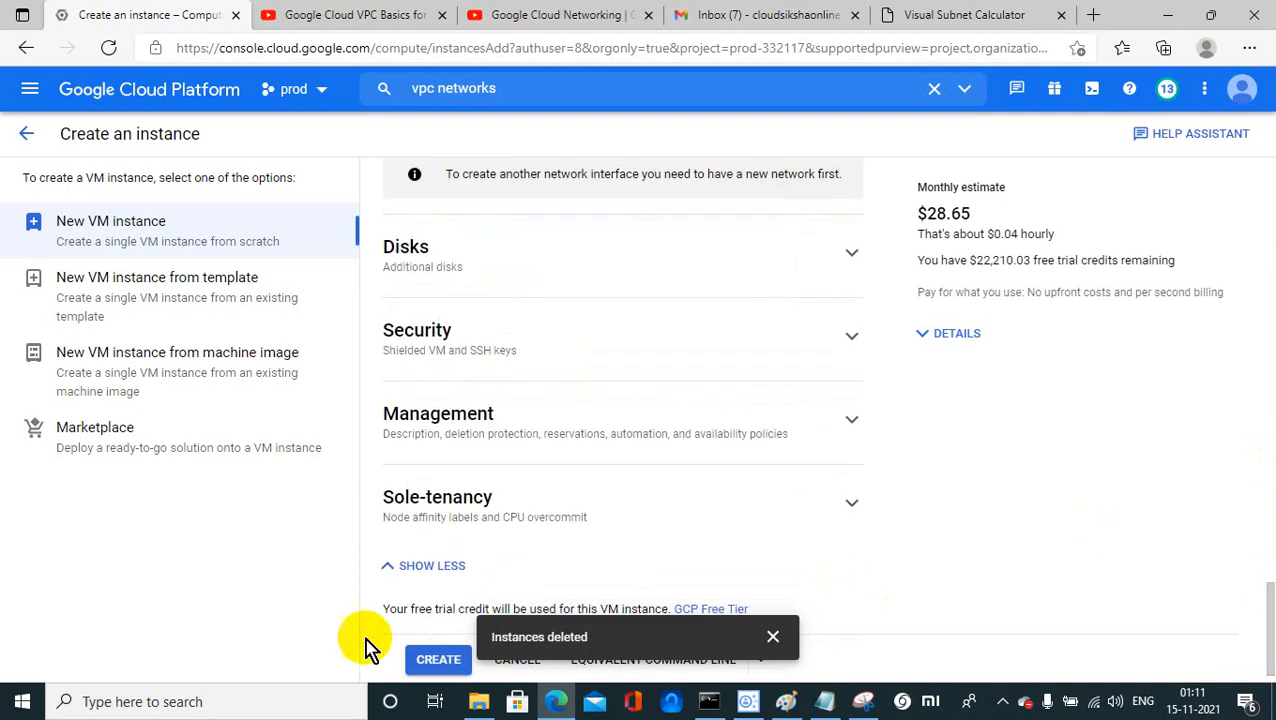
pyautogui.click(434, 664)
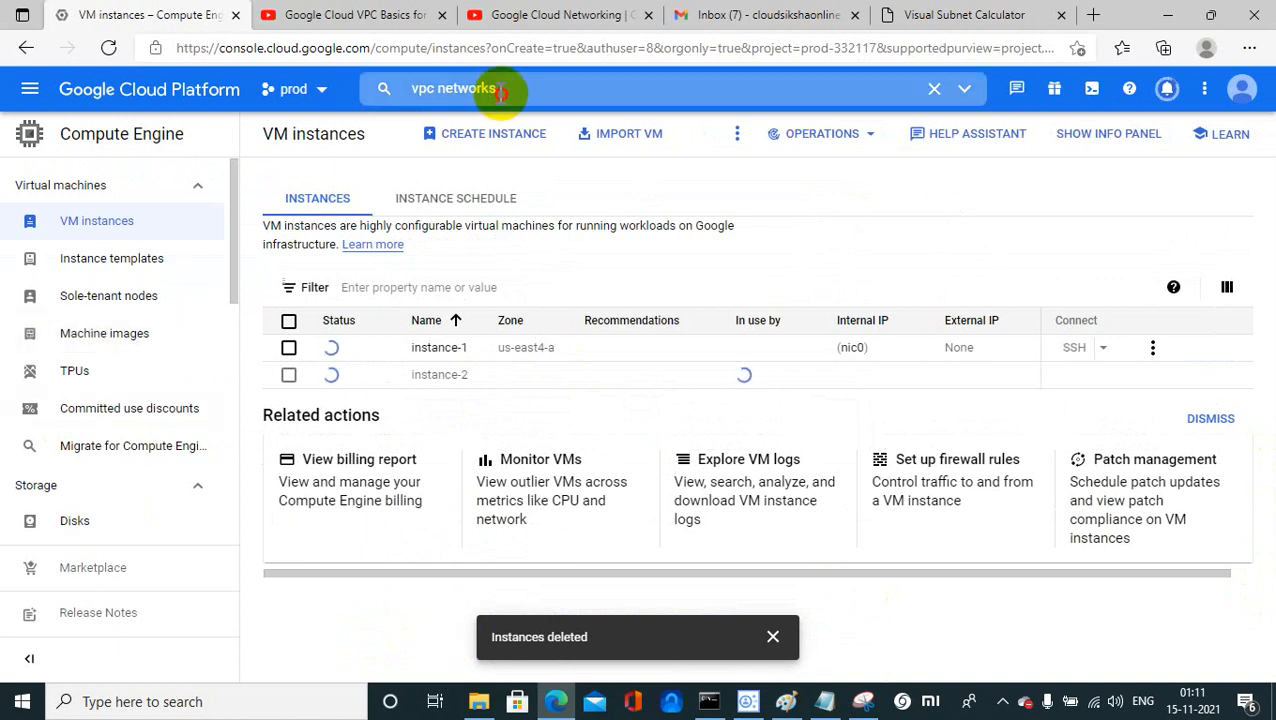
# Step: Search the console for "load balancer" and open the Load balancing page of Network services
pyautogui.click(412, 87)
pyautogui.press('BackSpace')
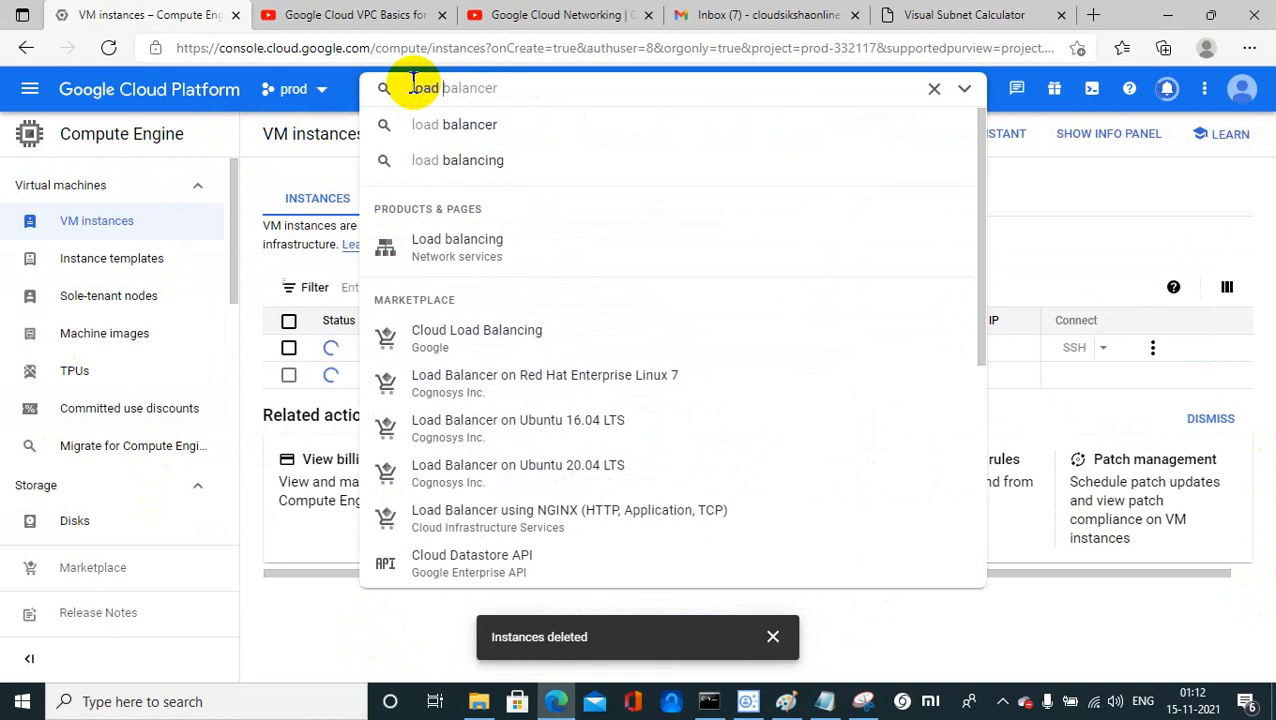
pyautogui.click(458, 130)
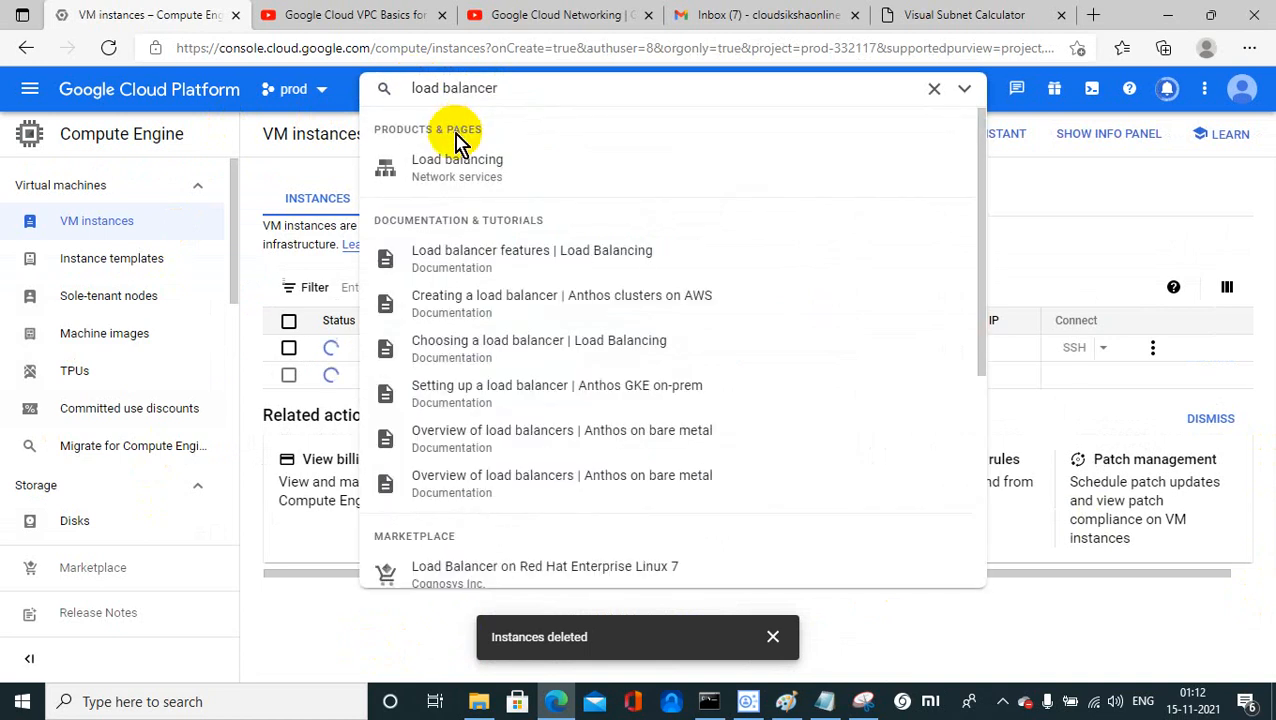
pyautogui.click(458, 160)
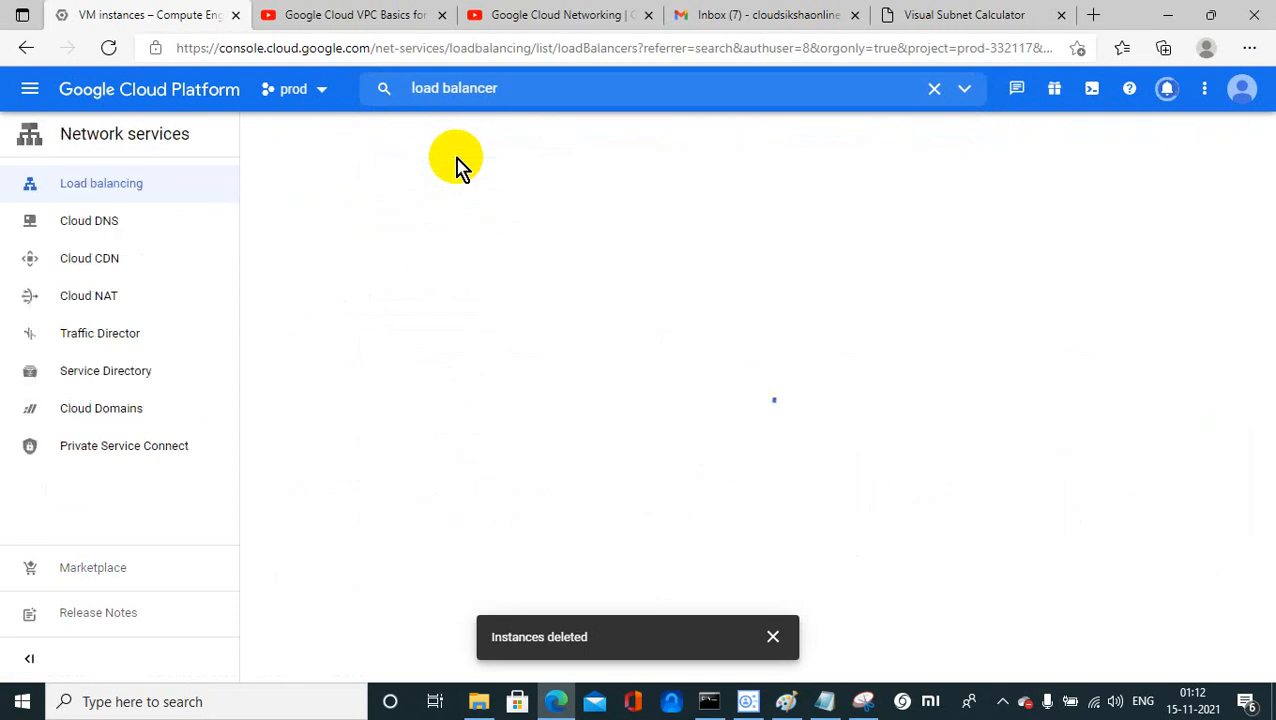
# Step: Start a new HTTP(S) load balancer for traffic from Internet to my VMs and name it lbinthttps
pyautogui.click(608, 336)
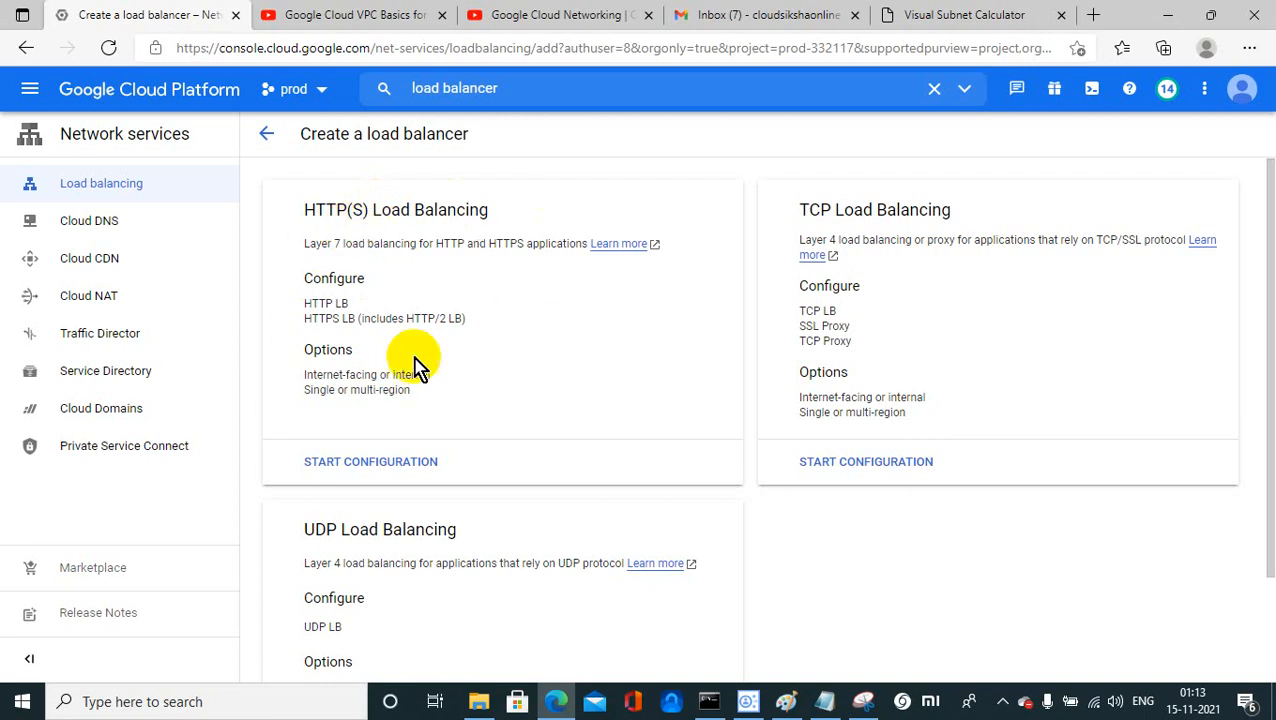
pyautogui.click(394, 464)
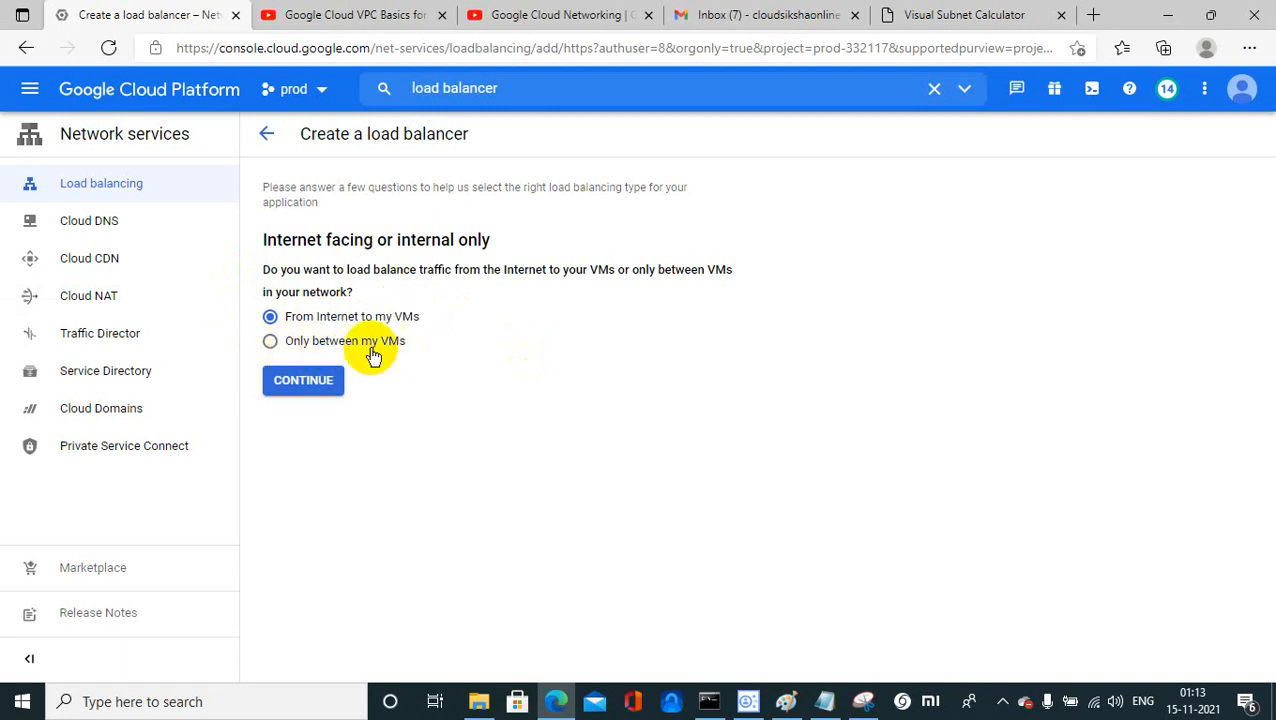
pyautogui.click(294, 386)
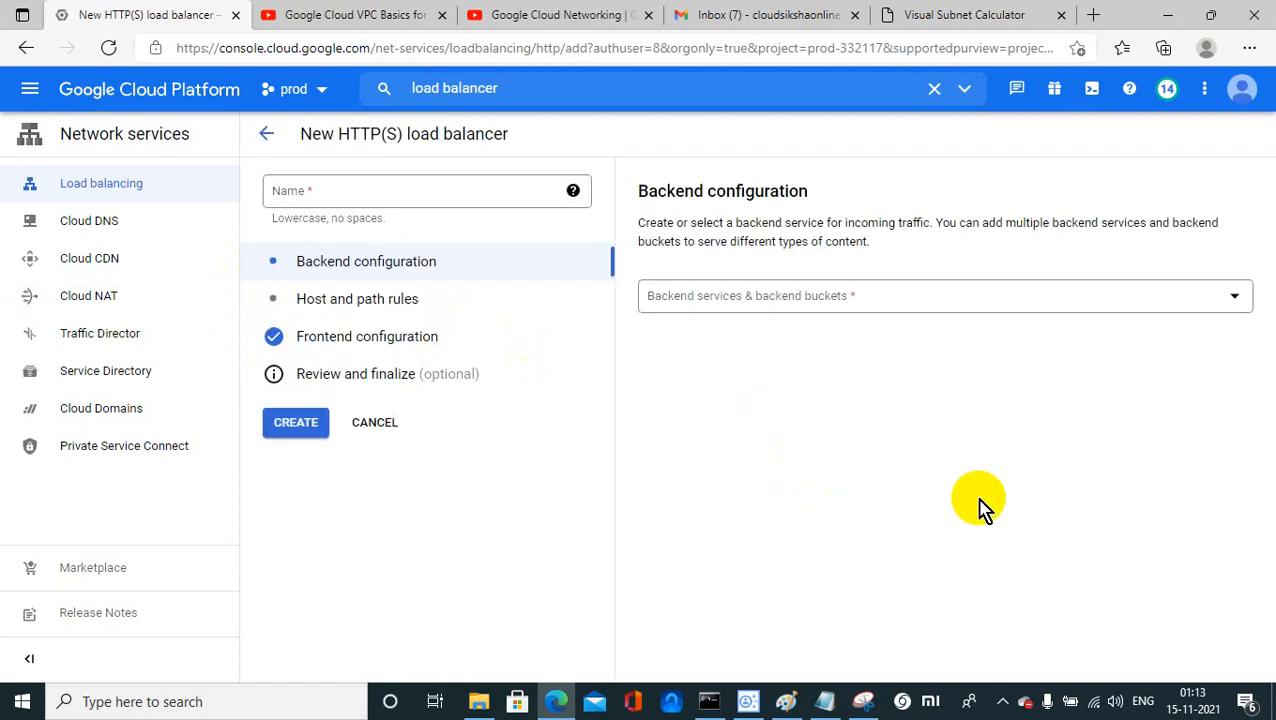
pyautogui.click(323, 201)
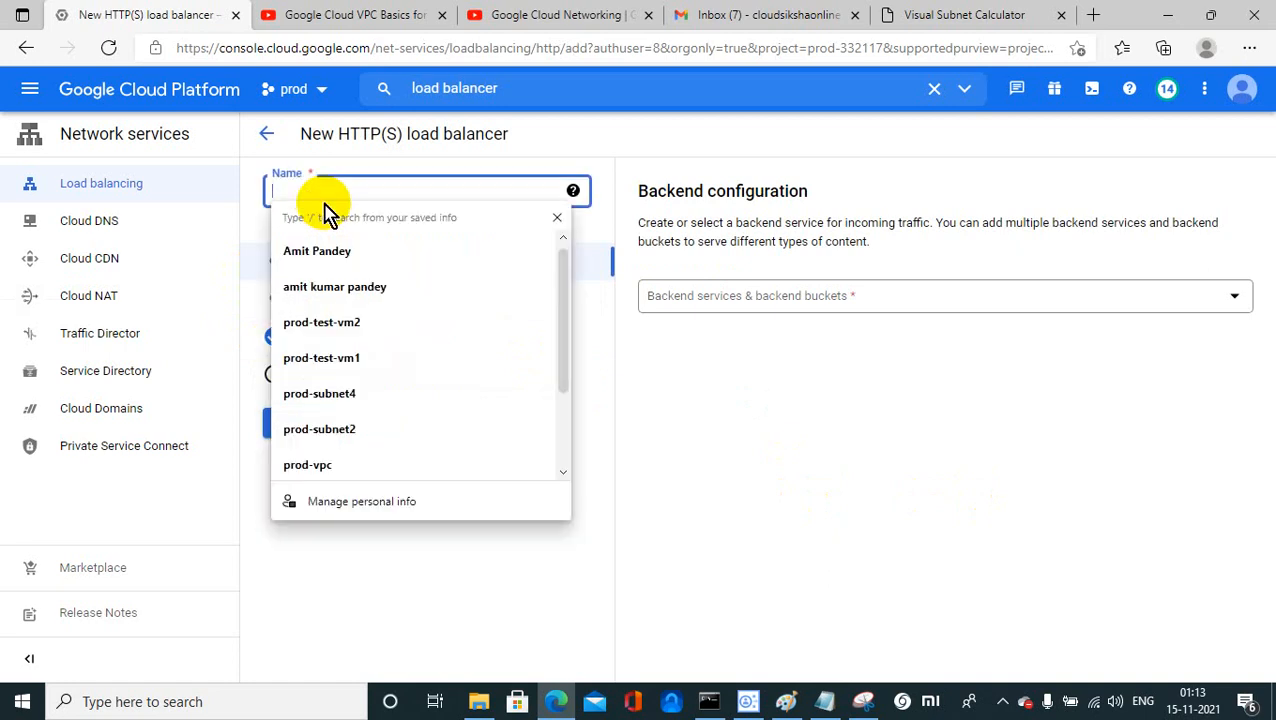
pyautogui.write('lbinthttps')
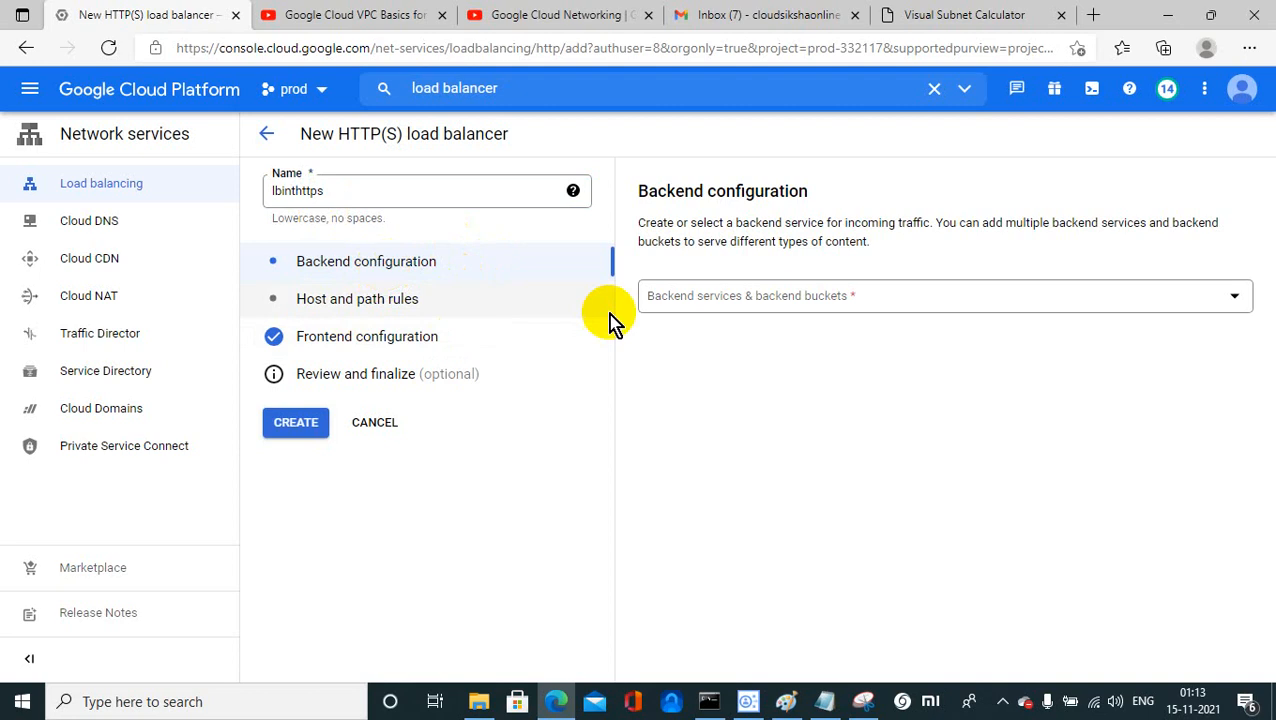
pyautogui.click(799, 296)
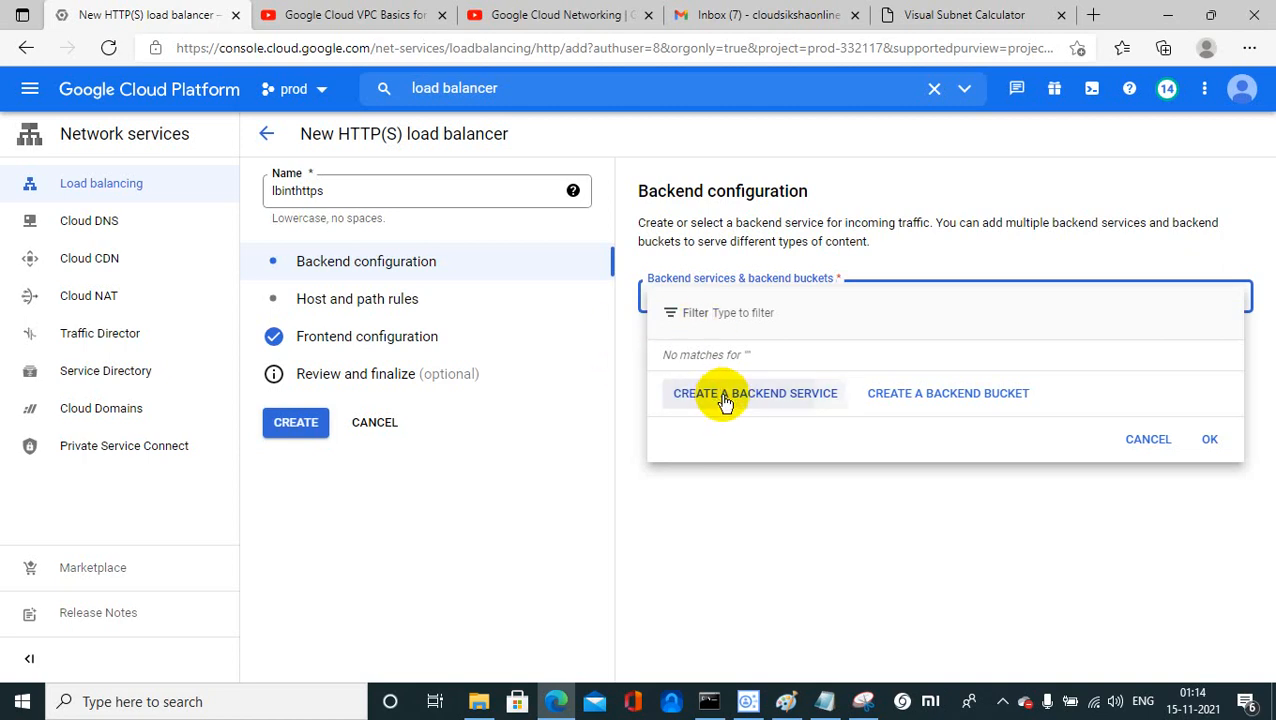
pyautogui.click(724, 394)
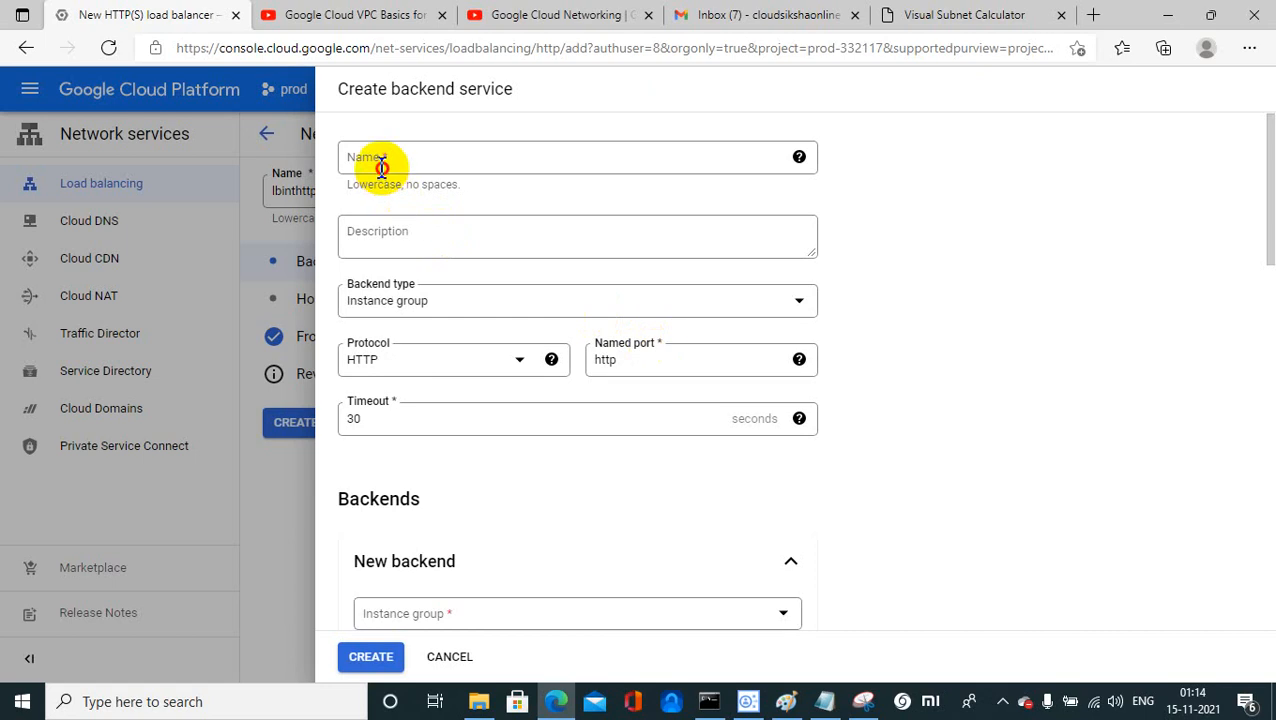
pyautogui.click(381, 165)
pyautogui.write('backend')
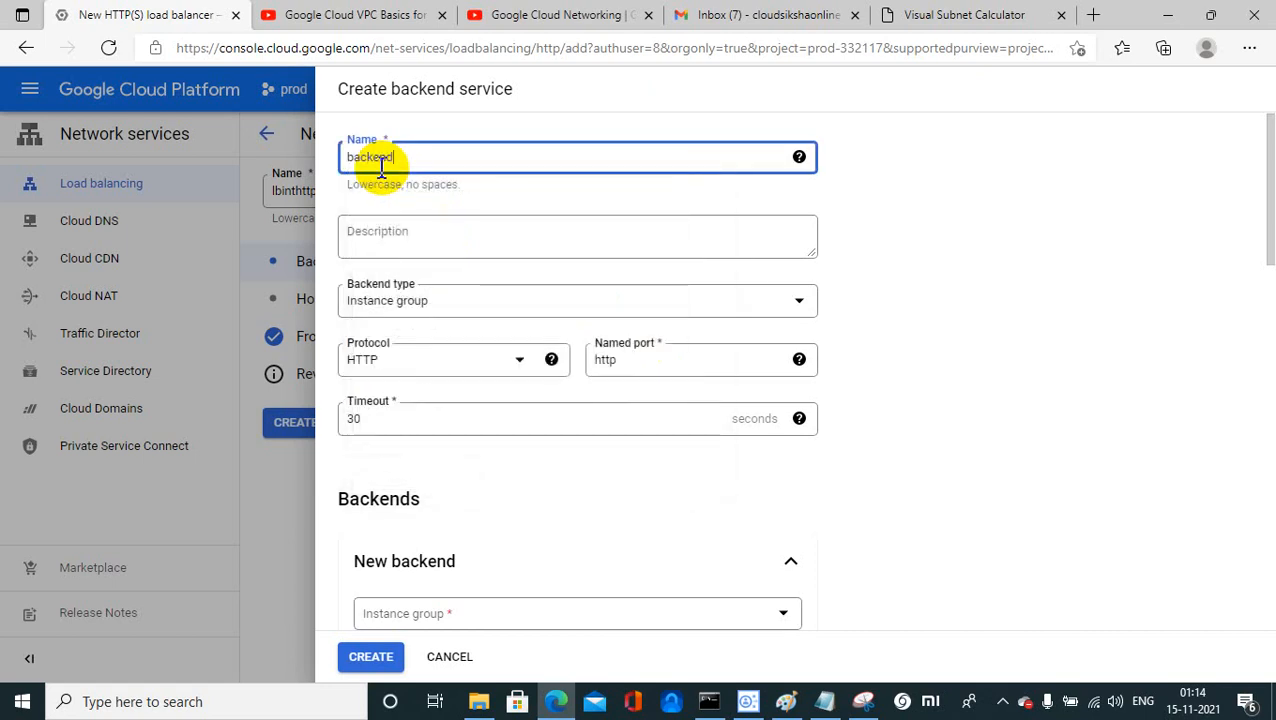
pyautogui.write('https')
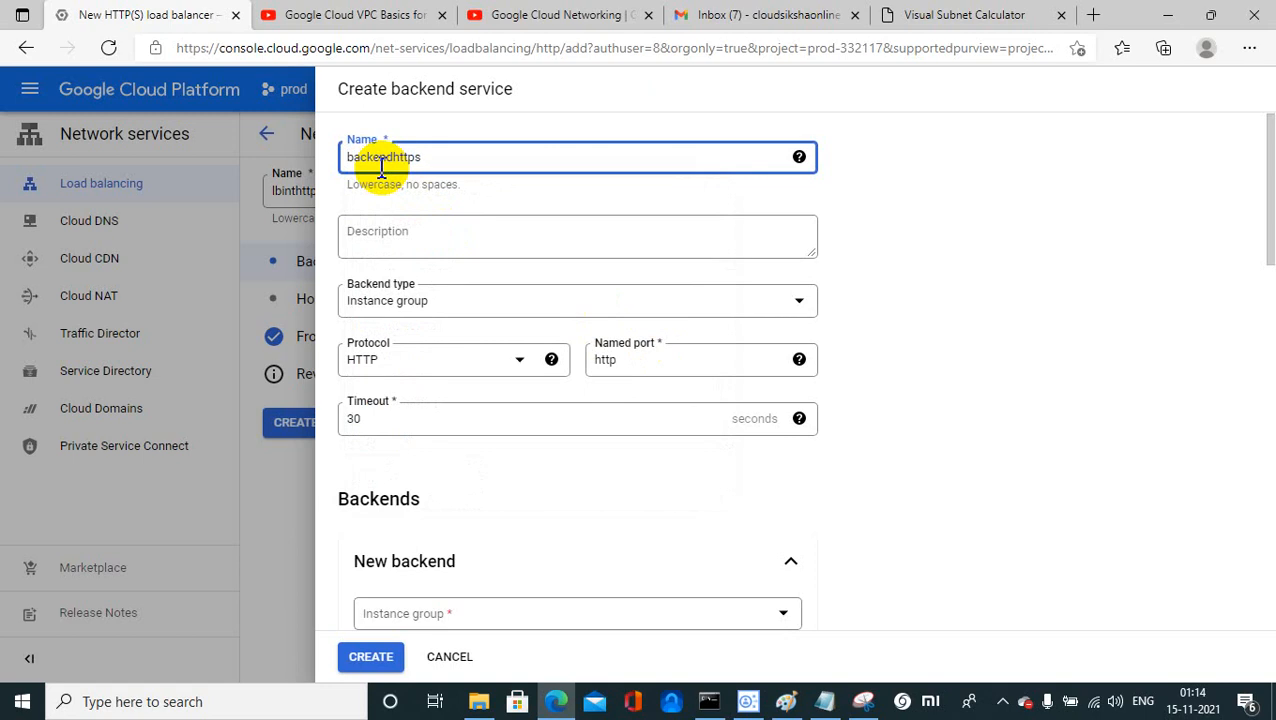
pyautogui.click(427, 310)
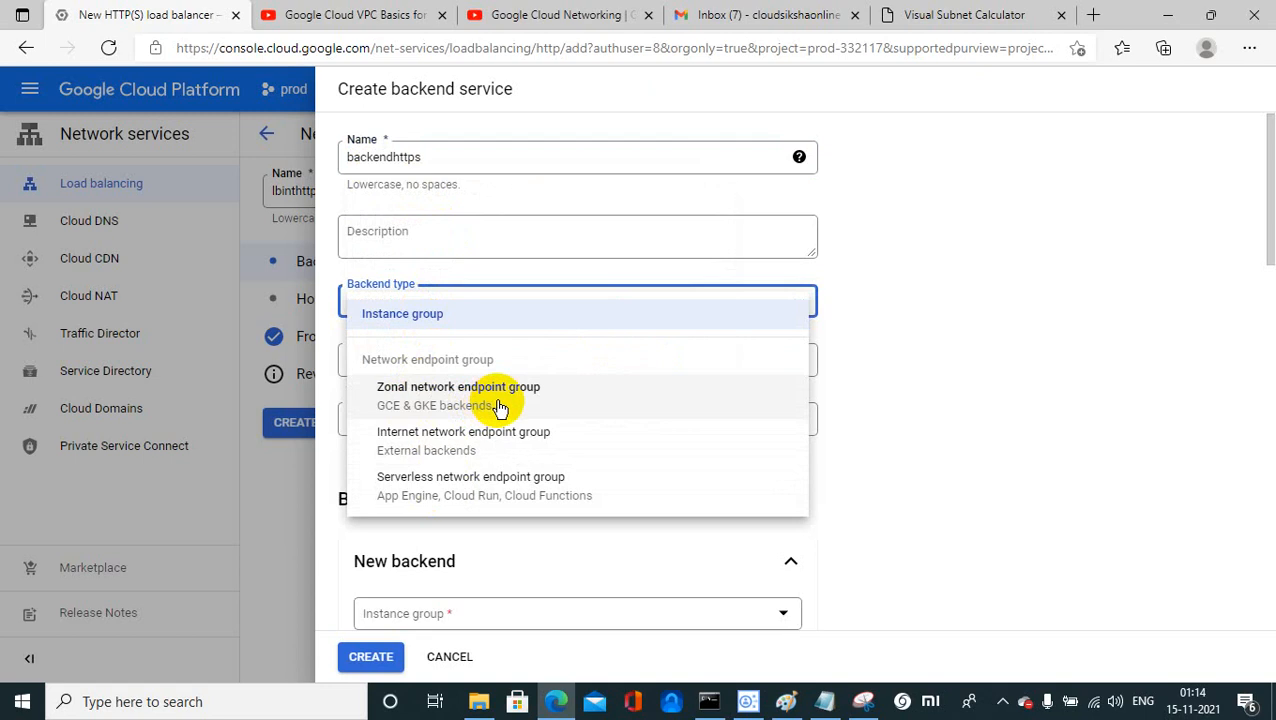
pyautogui.click(413, 318)
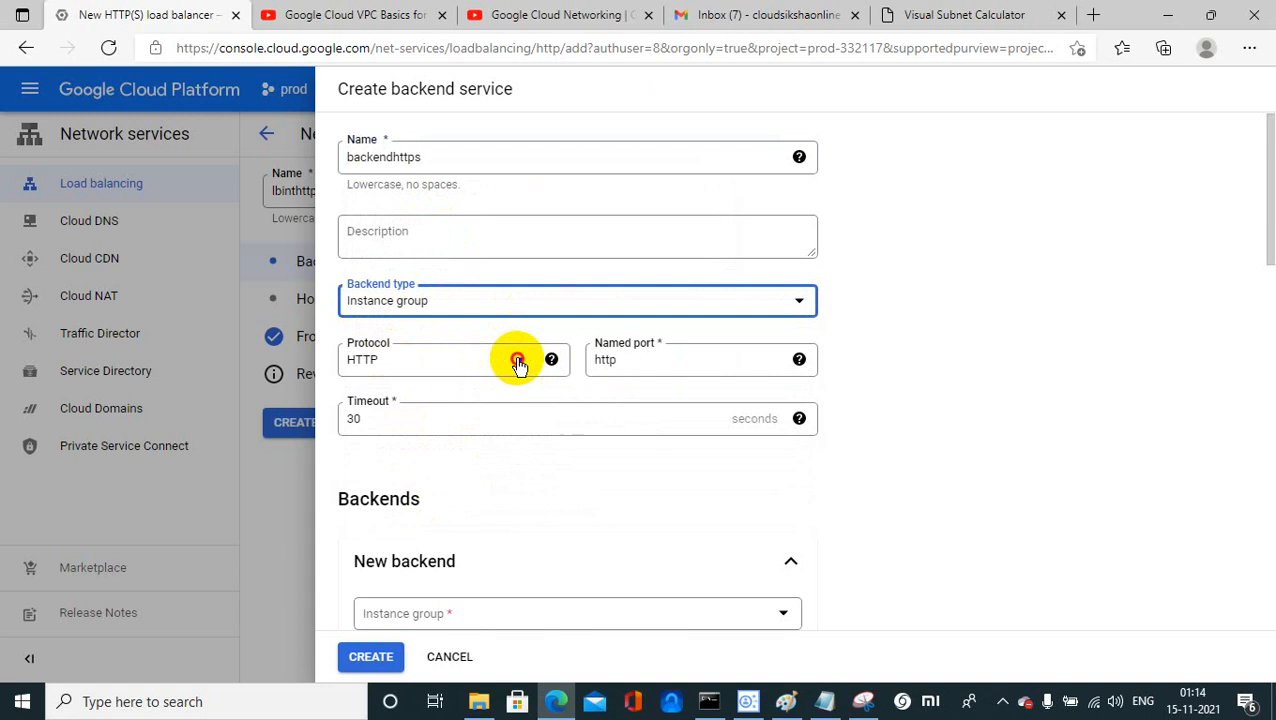
pyautogui.click(518, 362)
pyautogui.click(407, 405)
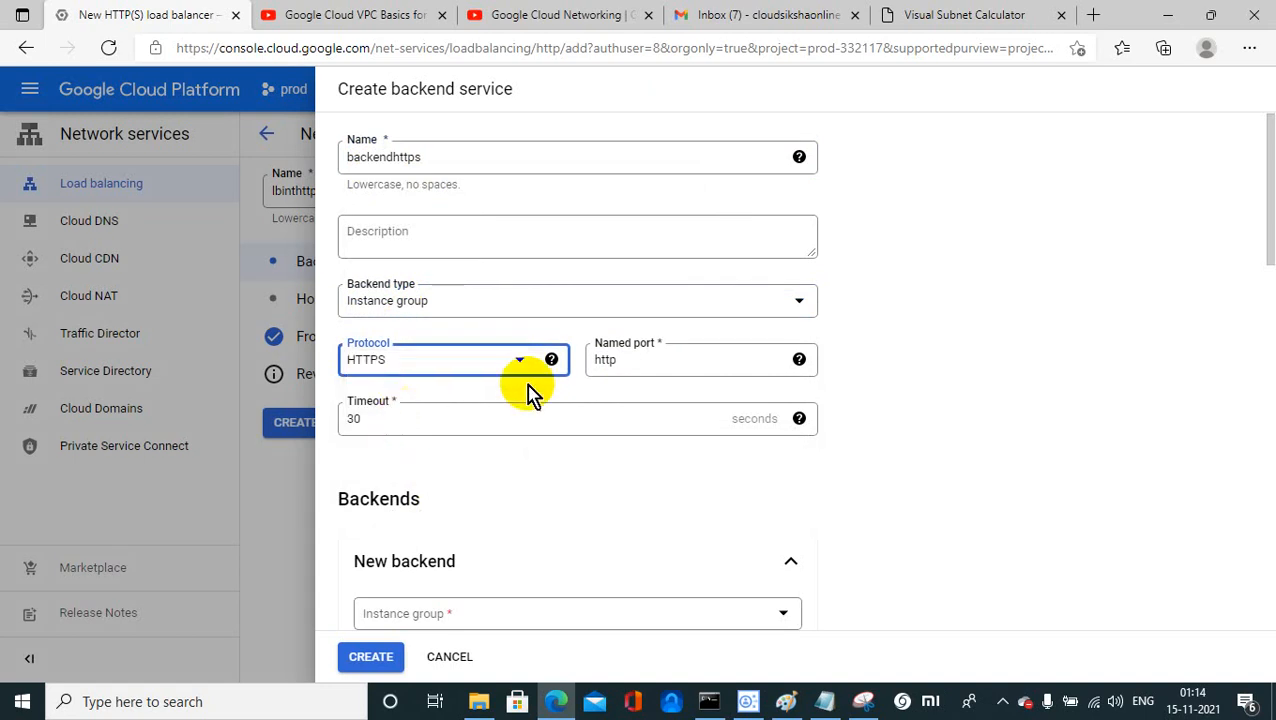
pyautogui.click(655, 362)
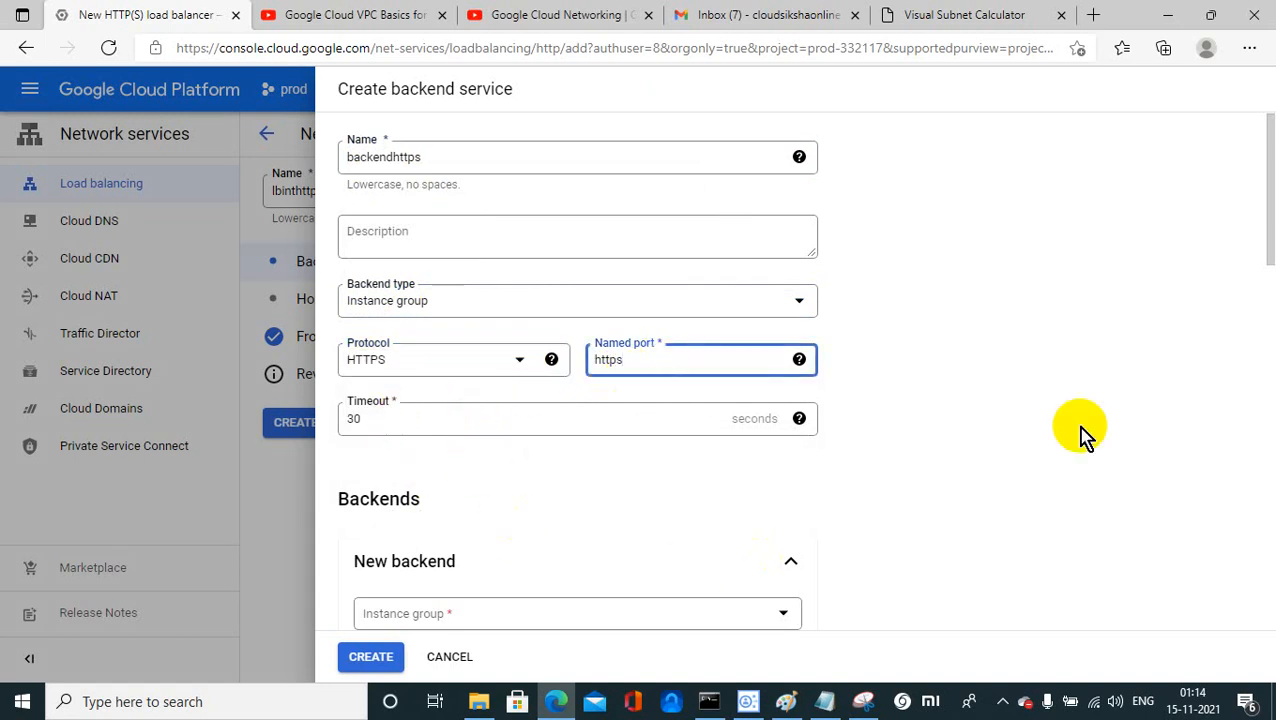
pyautogui.moveTo(1268, 200); pyautogui.dragTo(1270, 330)
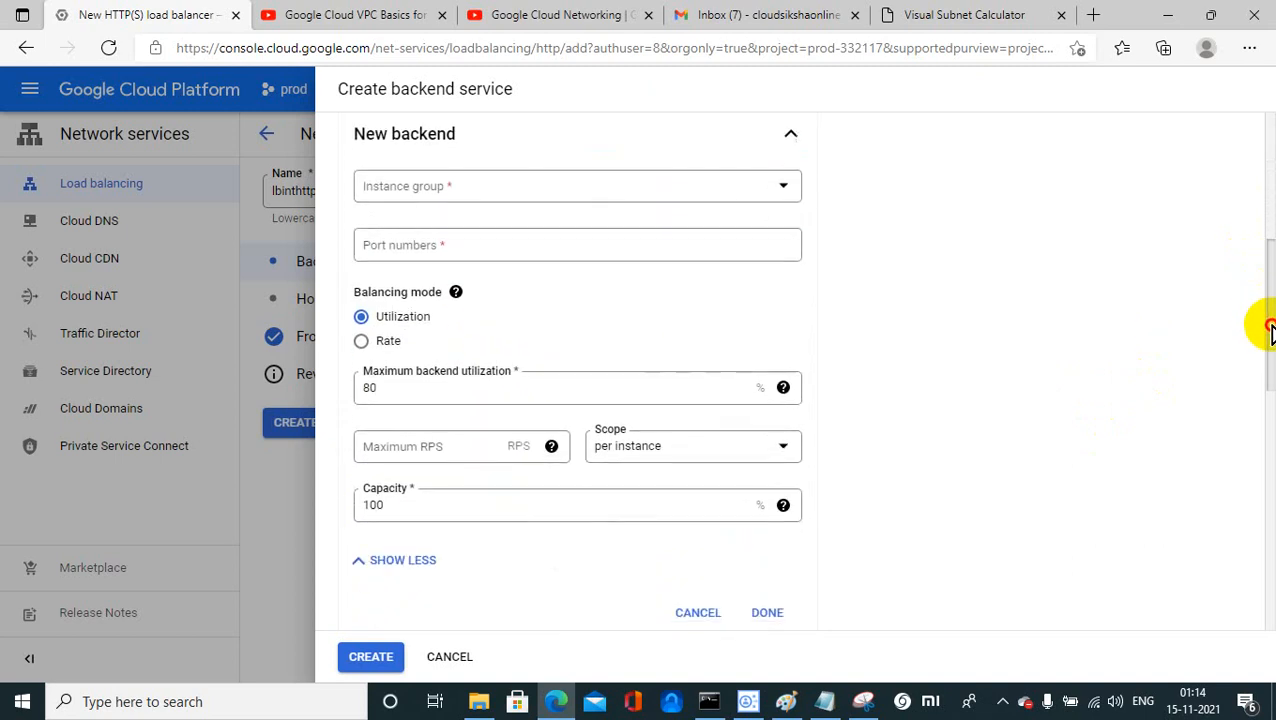
pyautogui.click(448, 191)
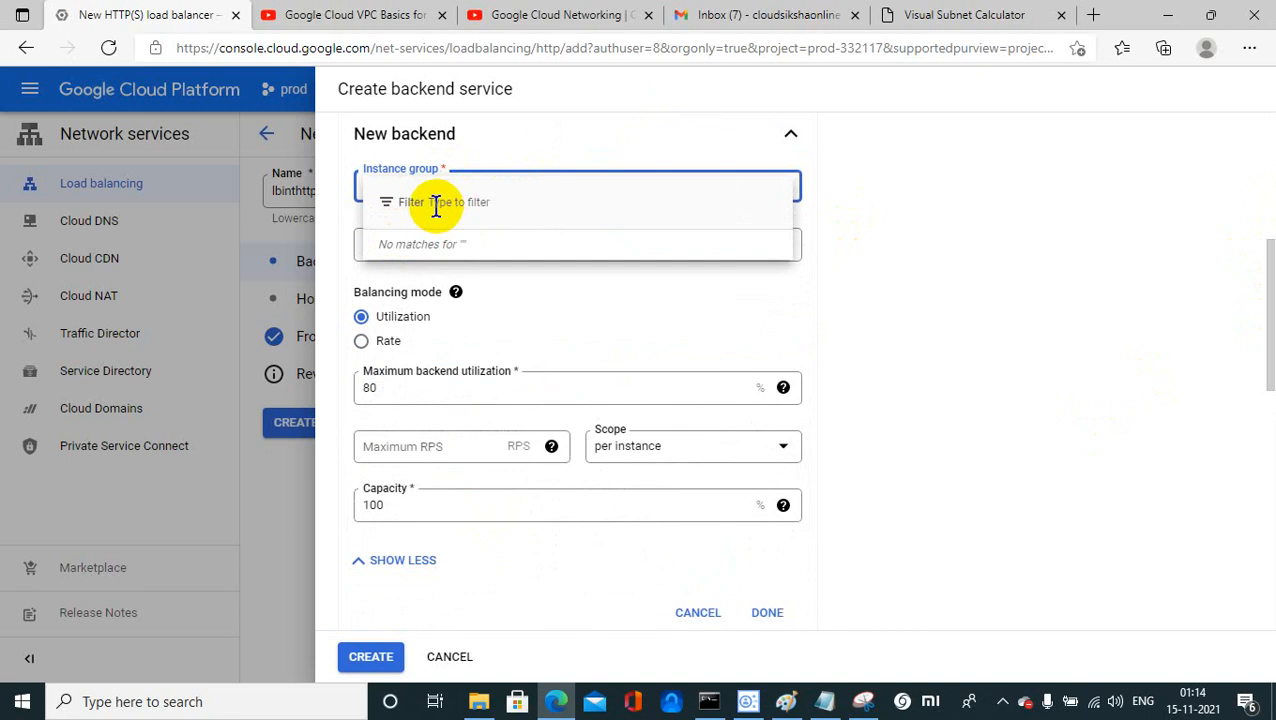
pyautogui.press('Escape')
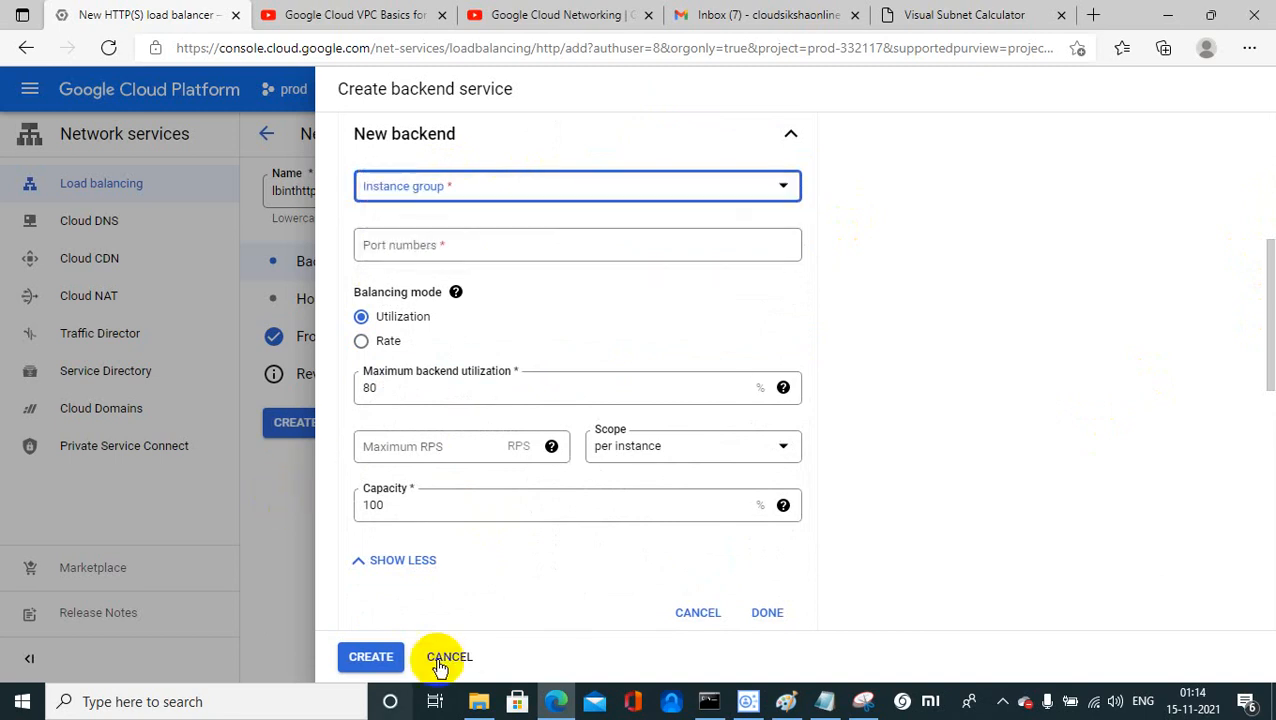
pyautogui.click(447, 658)
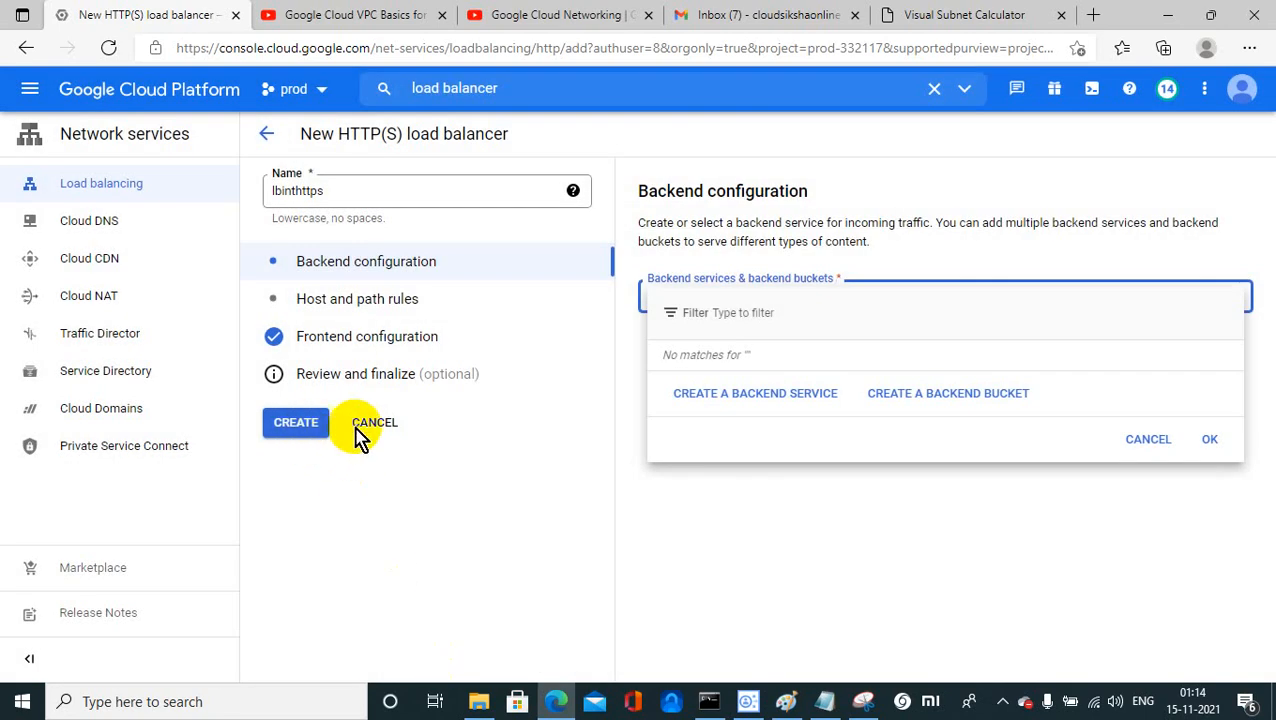
pyautogui.click(364, 428)
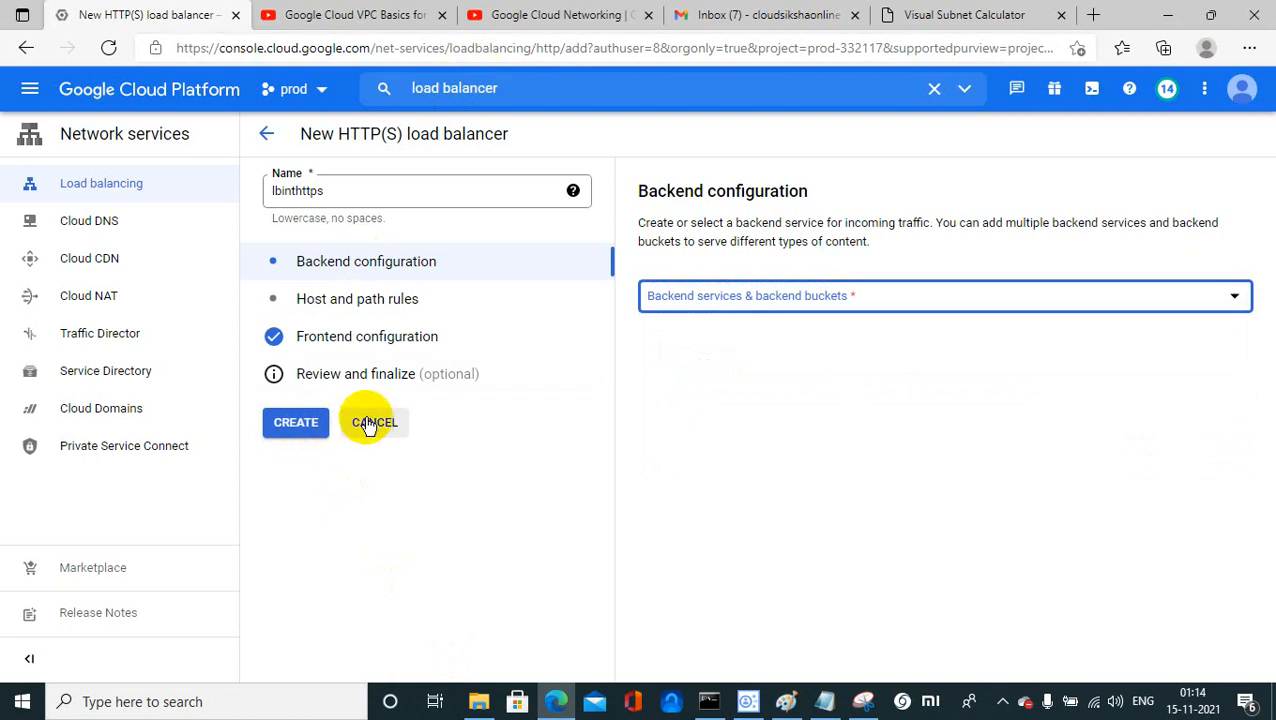
pyautogui.click(370, 426)
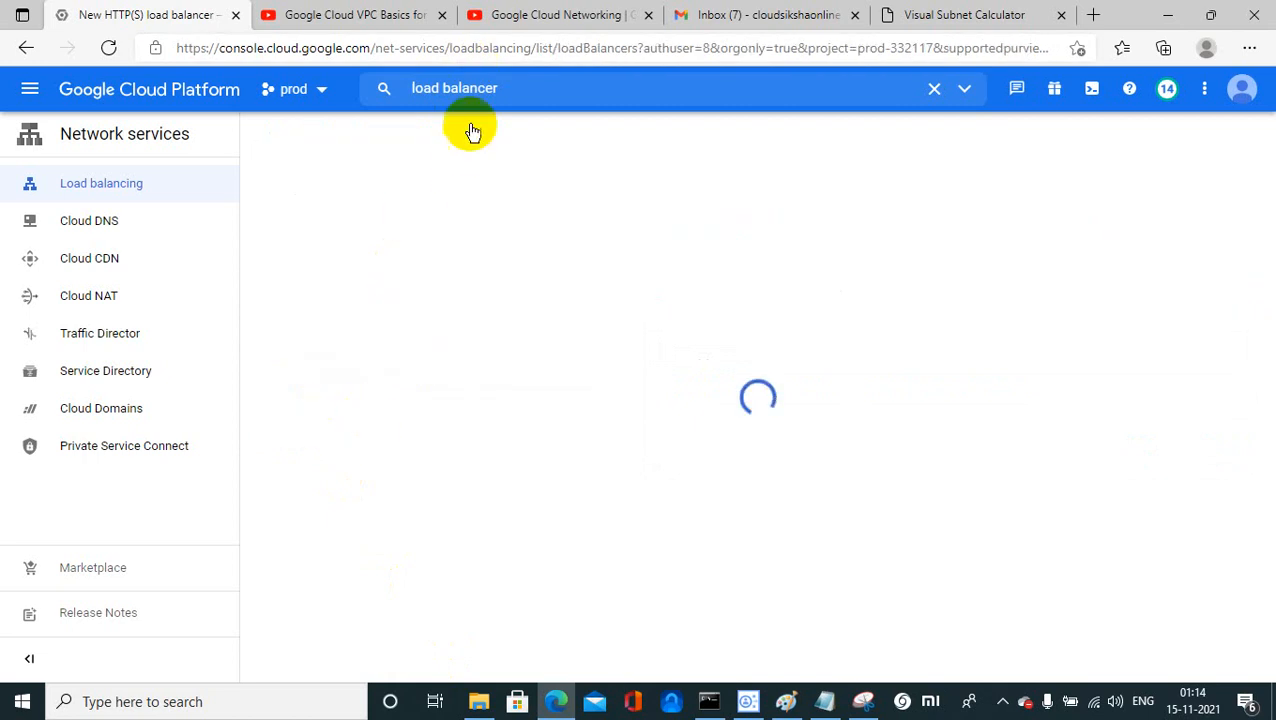
# Step: Search the console for "instance", open the Compute Engine Instance groups page and start creating an instance group
pyautogui.click(483, 88)
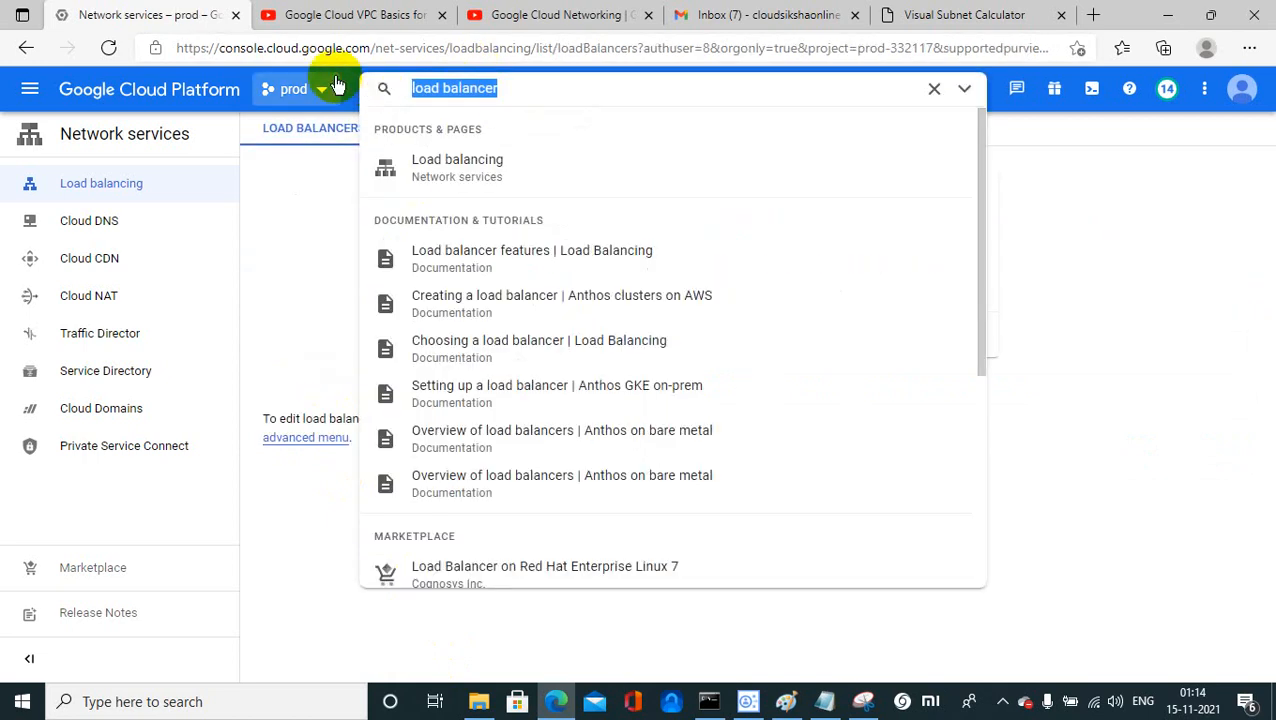
pyautogui.write('instan')
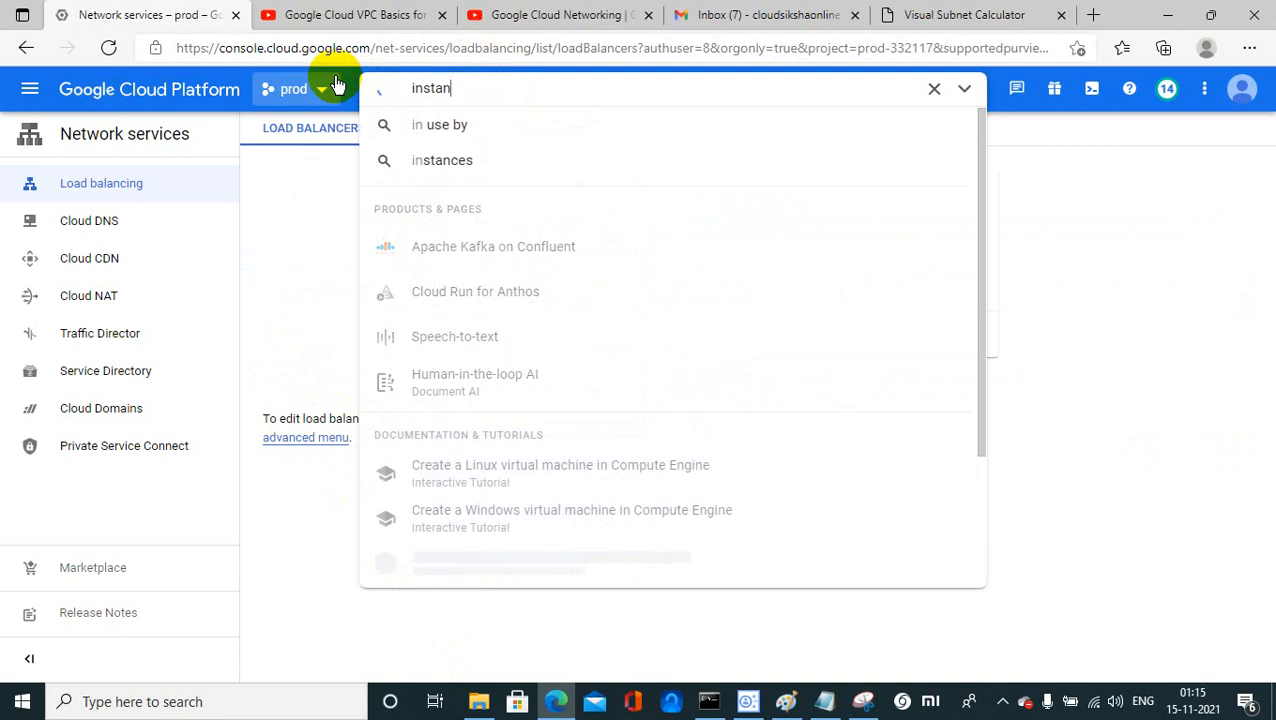
pyautogui.write('ce')
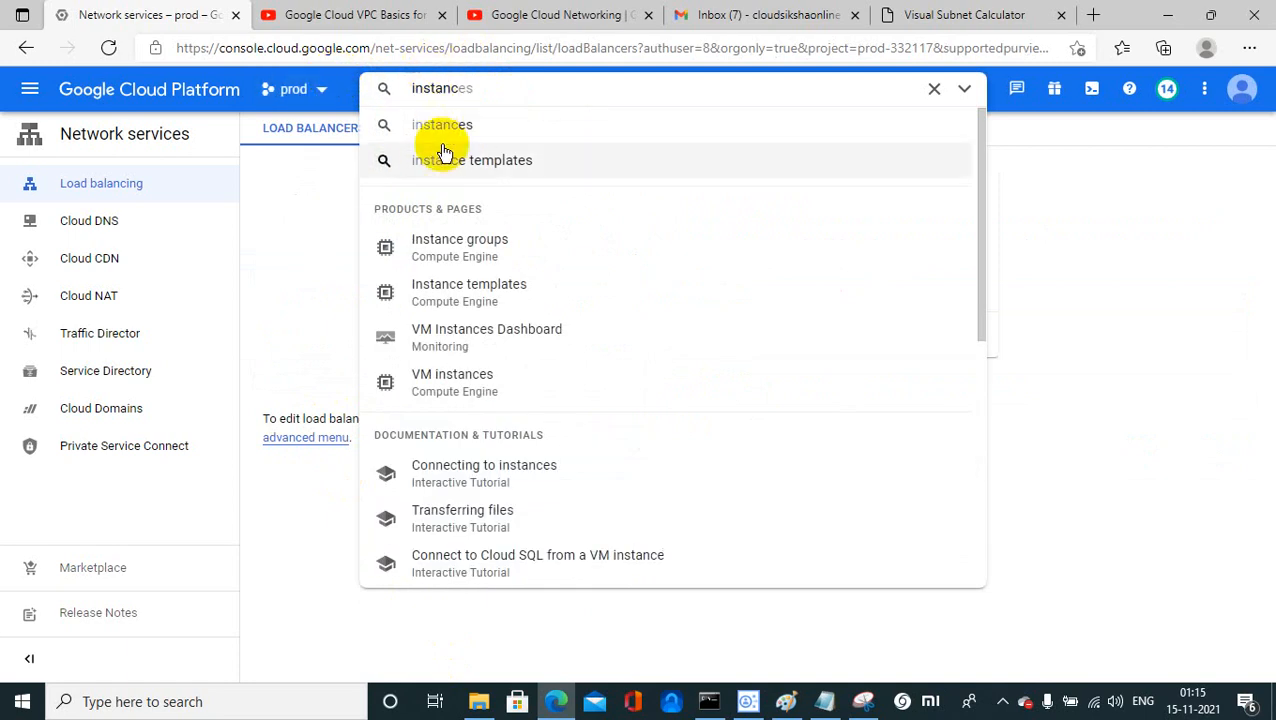
pyautogui.click(460, 244)
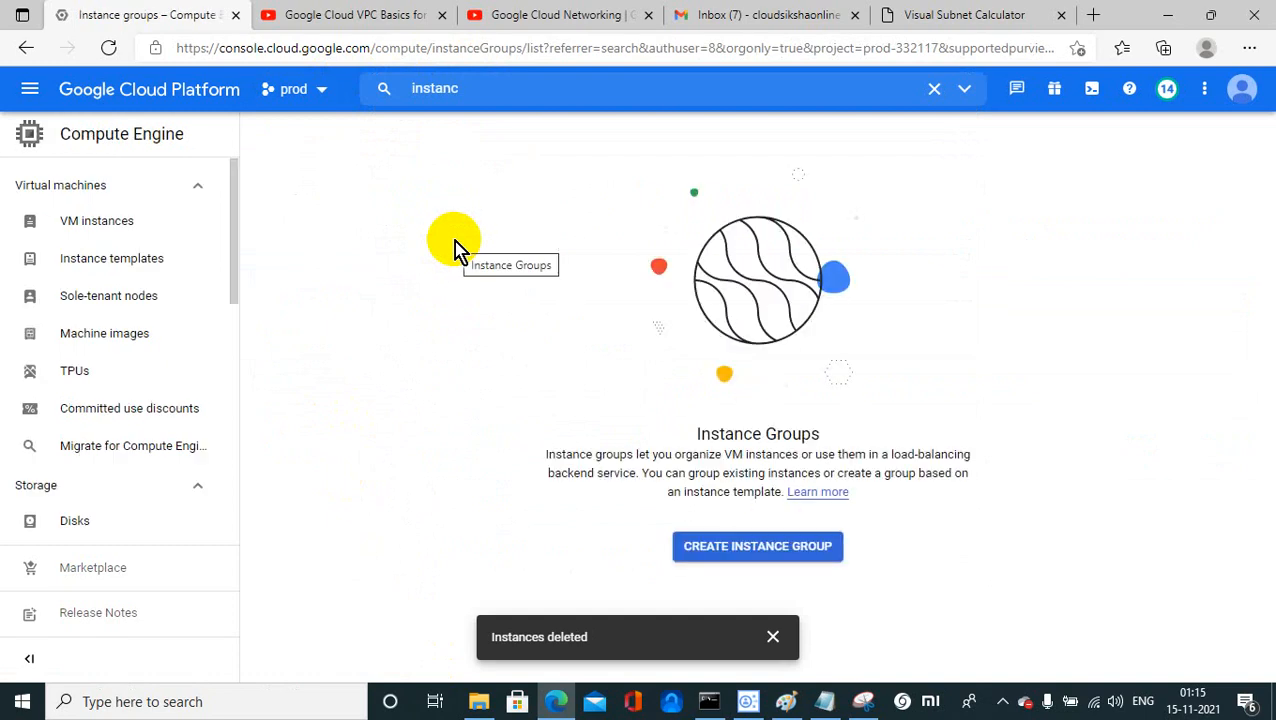
pyautogui.click(789, 547)
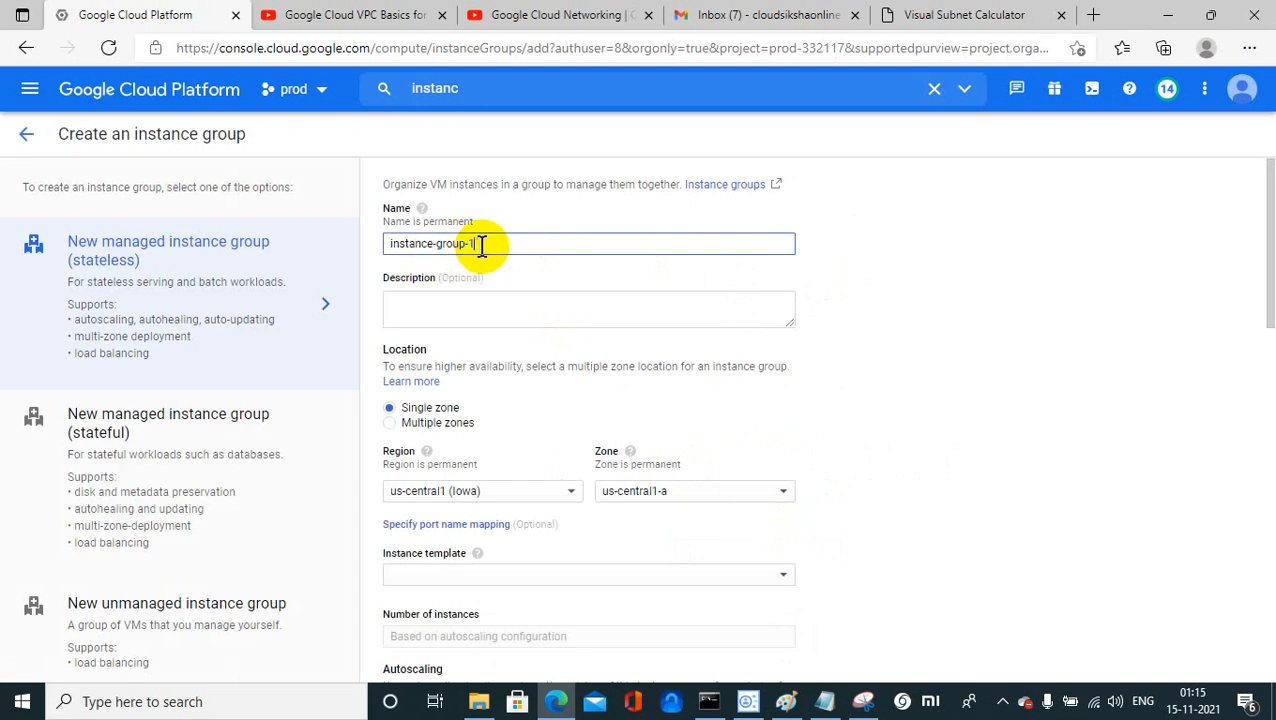
# Step: Name the new instance group ig1-https
pyautogui.moveTo(484, 245); pyautogui.dragTo(378, 248)
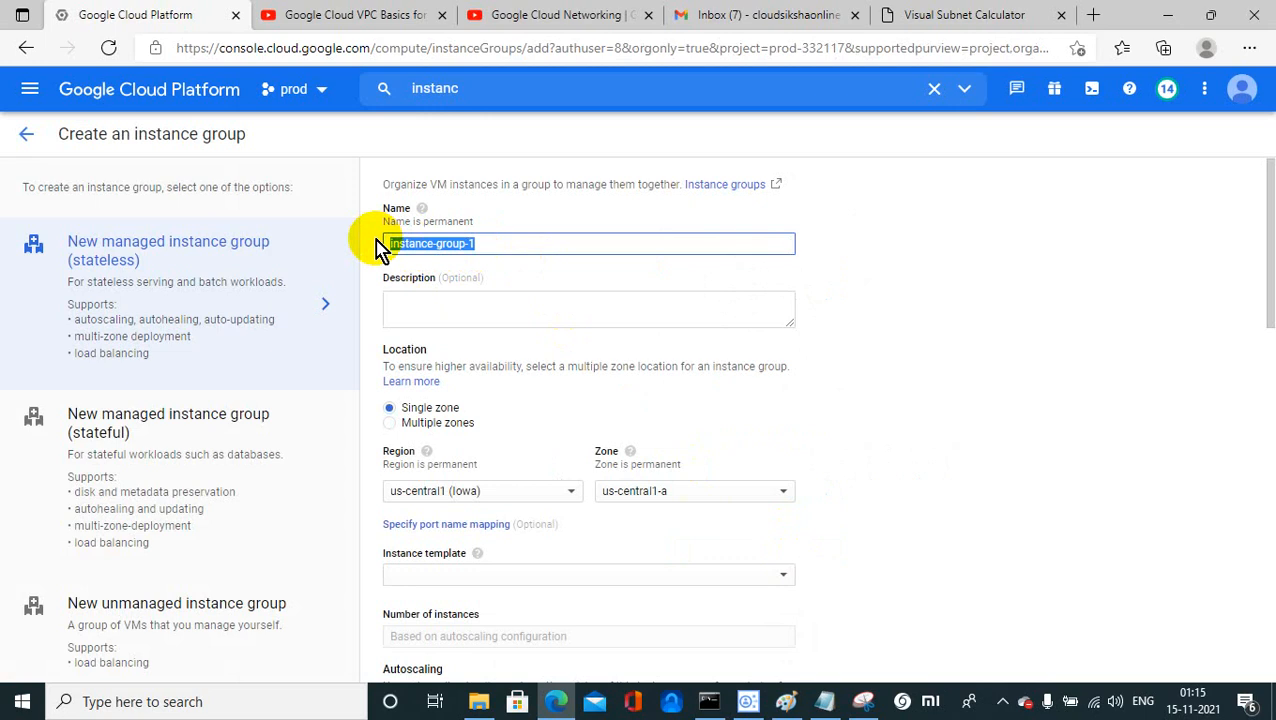
pyautogui.press('Right')
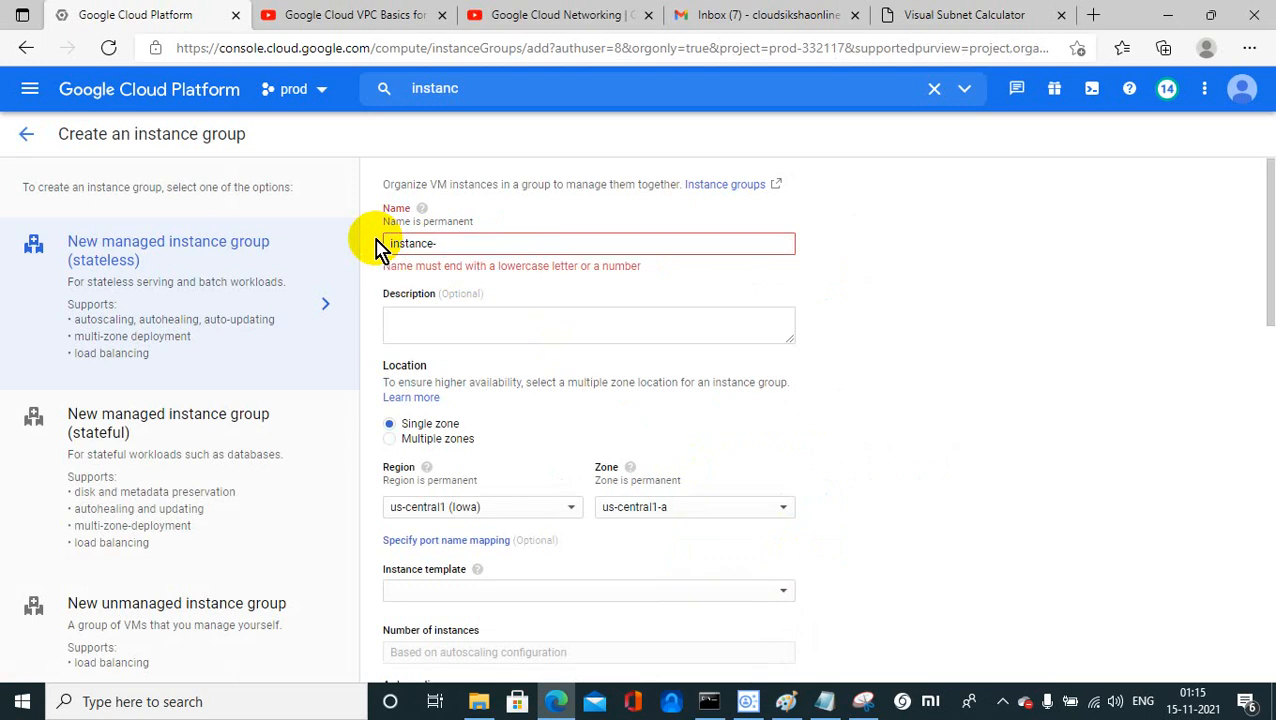
pyautogui.write('g')
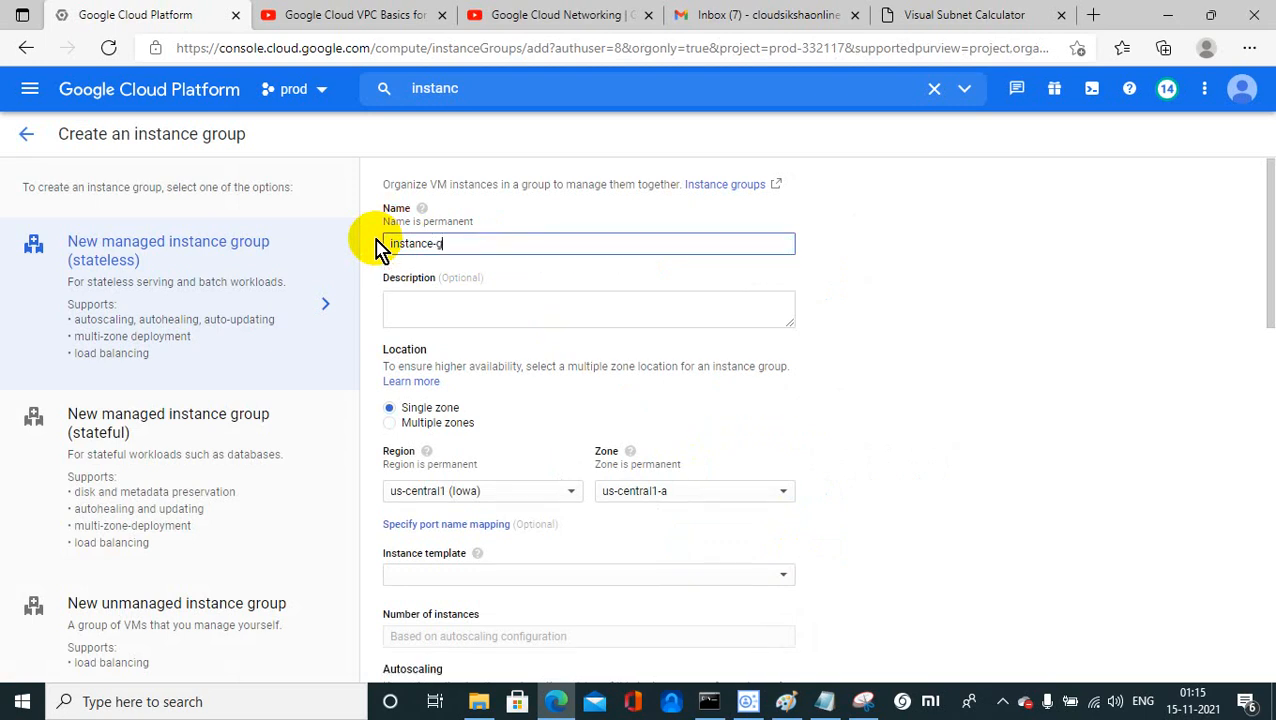
pyautogui.press('BackSpace')
pyautogui.press('BackSpace')
pyautogui.press('BackSpace')
pyautogui.press('BackSpace')
pyautogui.press('BackSpace')
pyautogui.press('BackSpace')
pyautogui.press('BackSpace')
pyautogui.press('BackSpace')
pyautogui.press('BackSpace')
pyautogui.press('BackSpace')
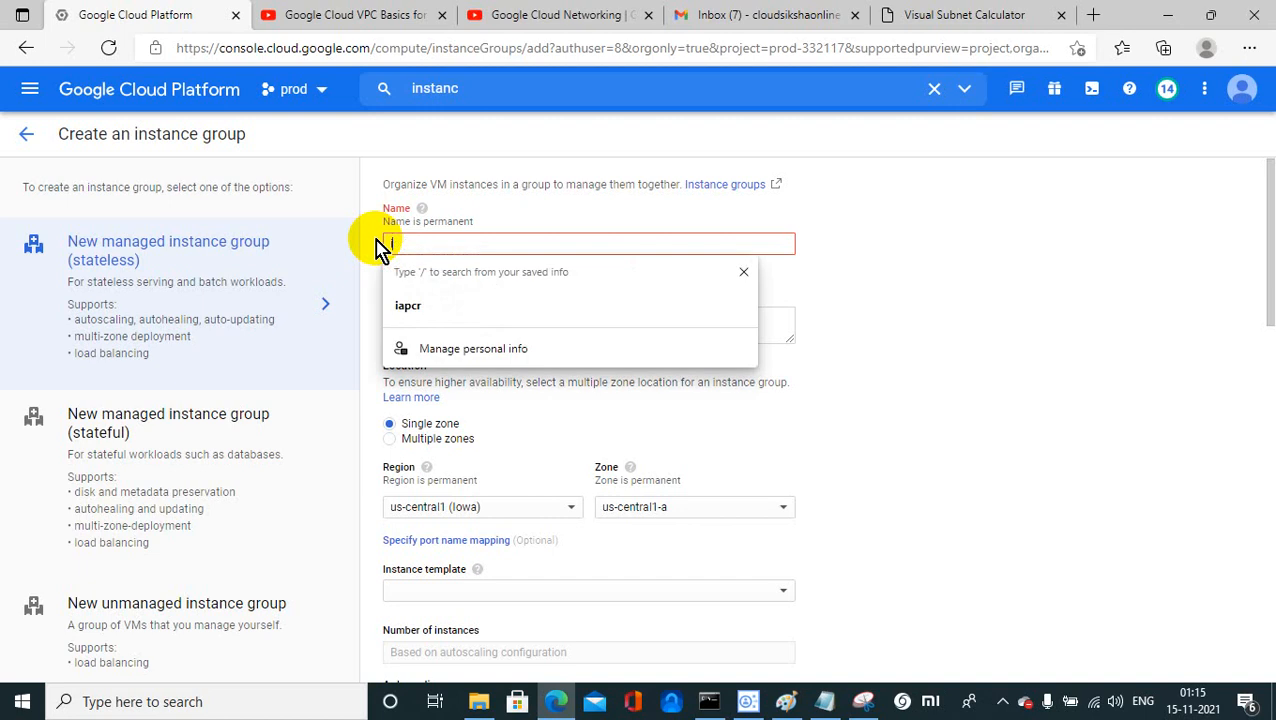
pyautogui.write('ig1-')
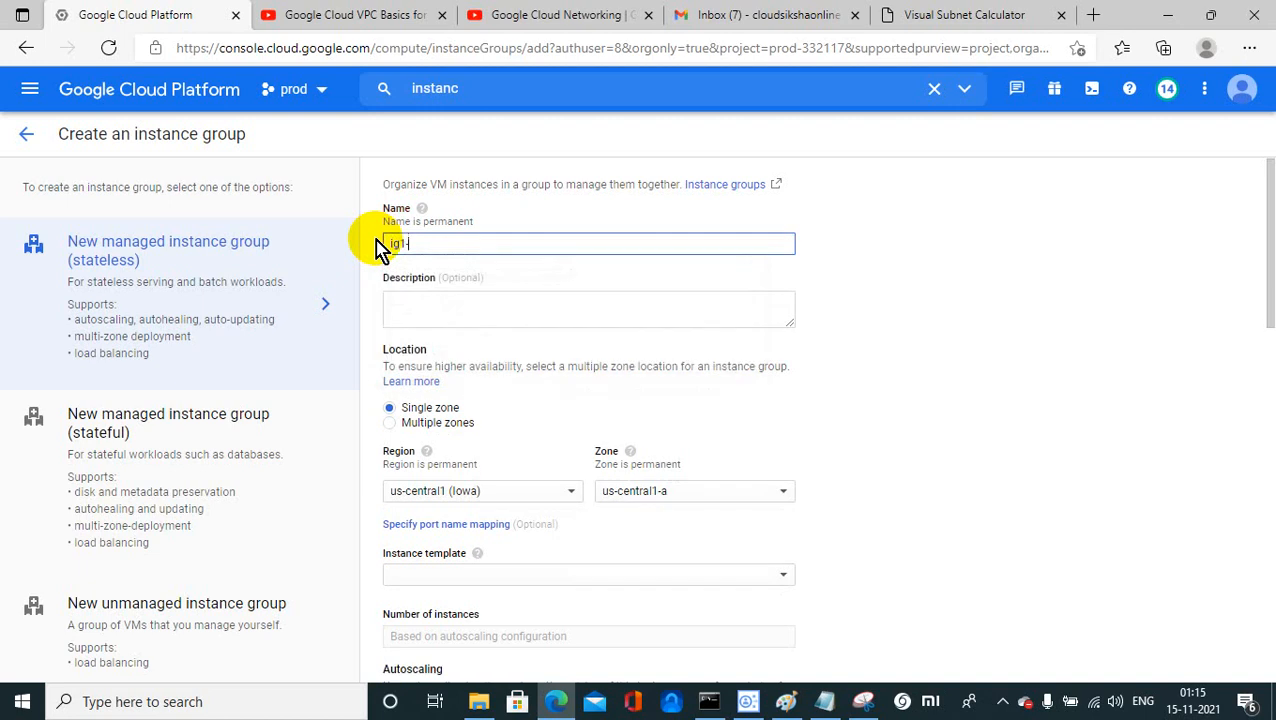
pyautogui.write('https')
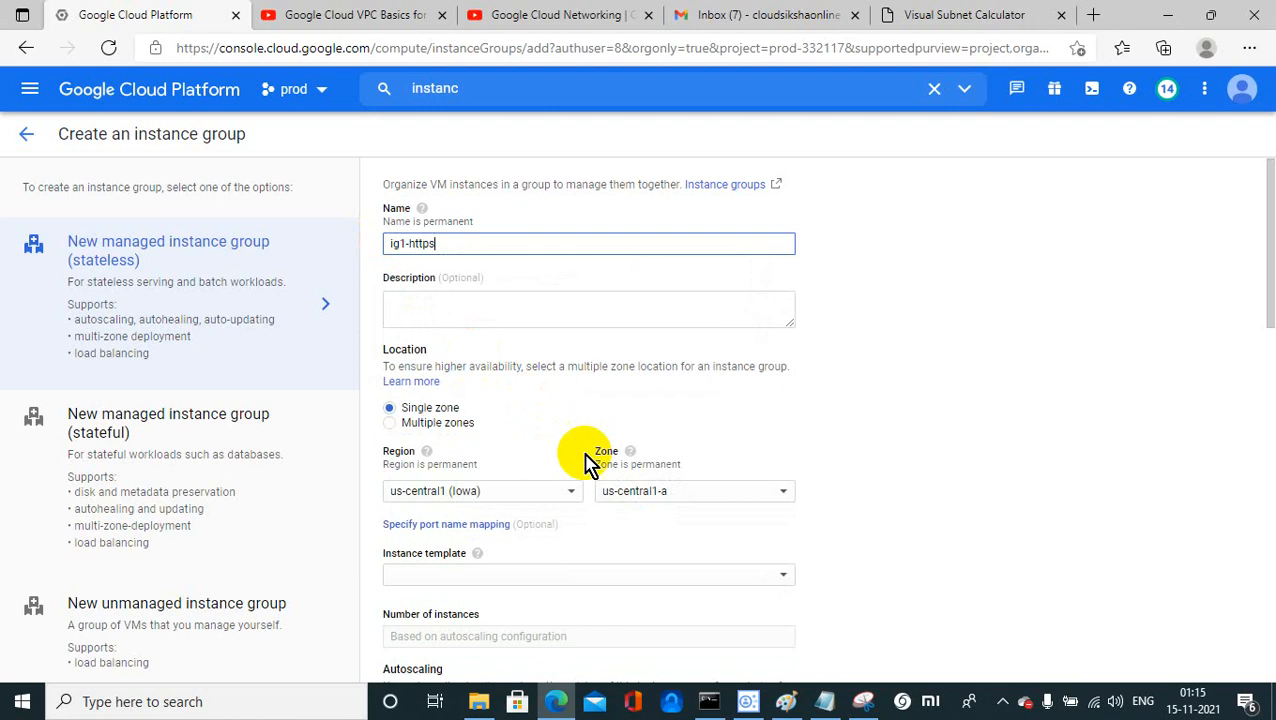
# Step: Set the instance group's location to region us-east4 (Northern Virginia) and zone us-east4-a
pyautogui.click(483, 491)
pyautogui.click(514, 392)
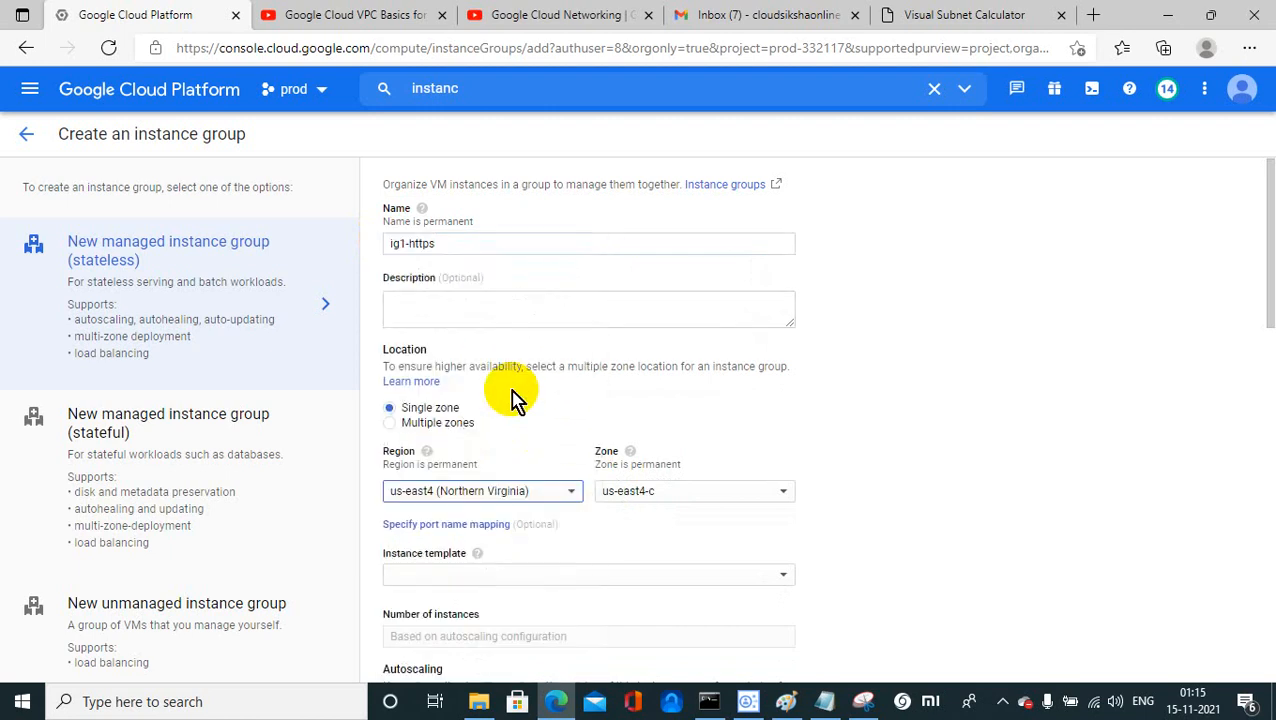
pyautogui.click(691, 498)
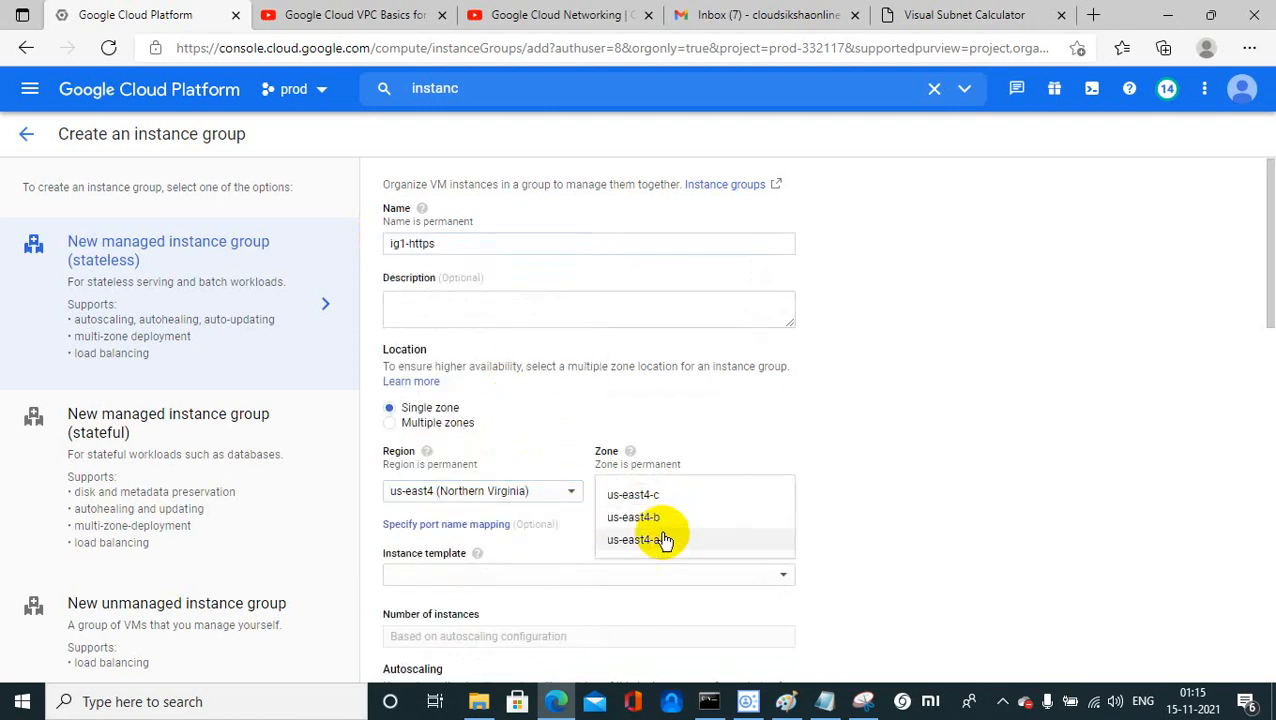
pyautogui.click(661, 538)
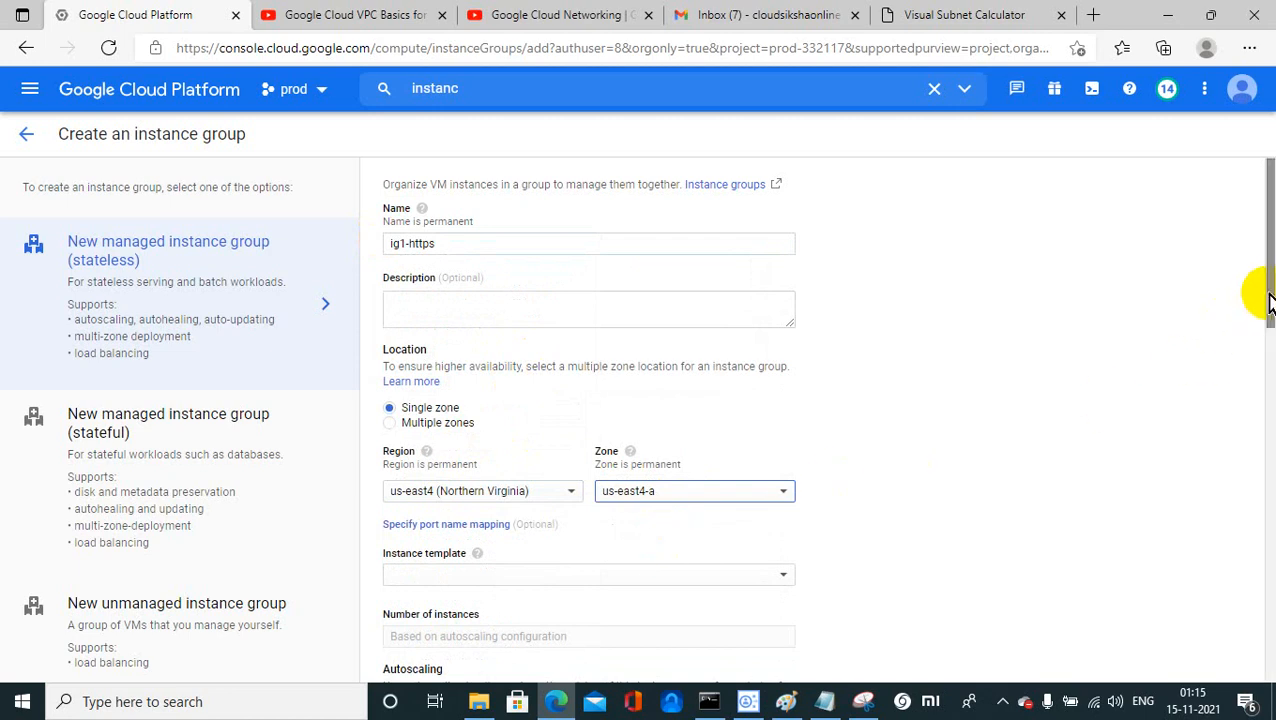
# Step: Switch the group type to New unmanaged instance group and add instance-1 to its VM instances
pyautogui.scroll(-3, 1267, 376)
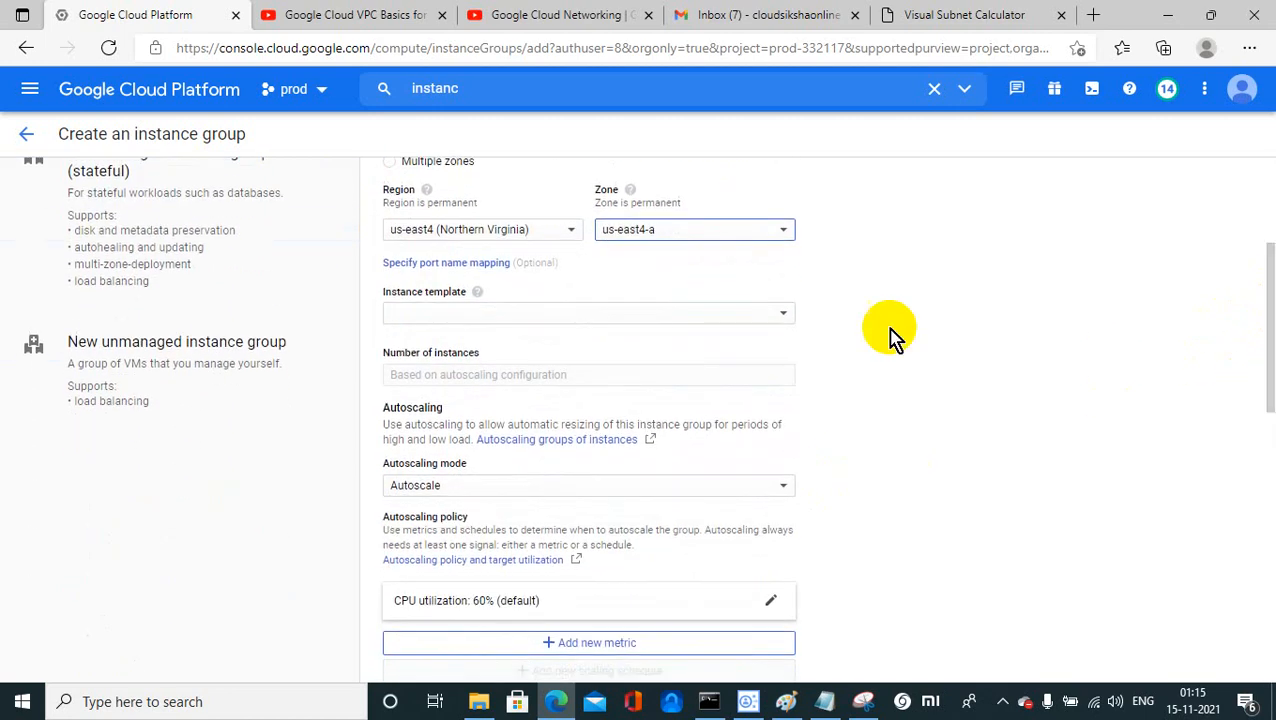
pyautogui.click(783, 315)
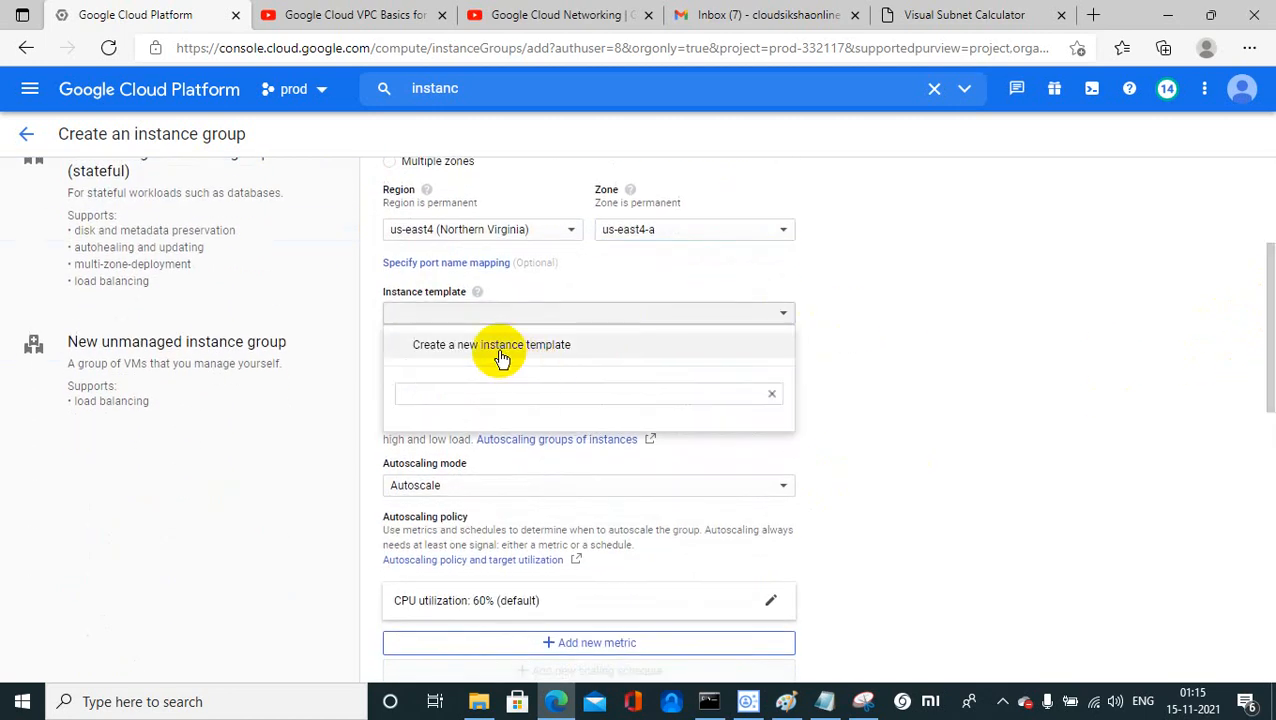
pyautogui.click(928, 378)
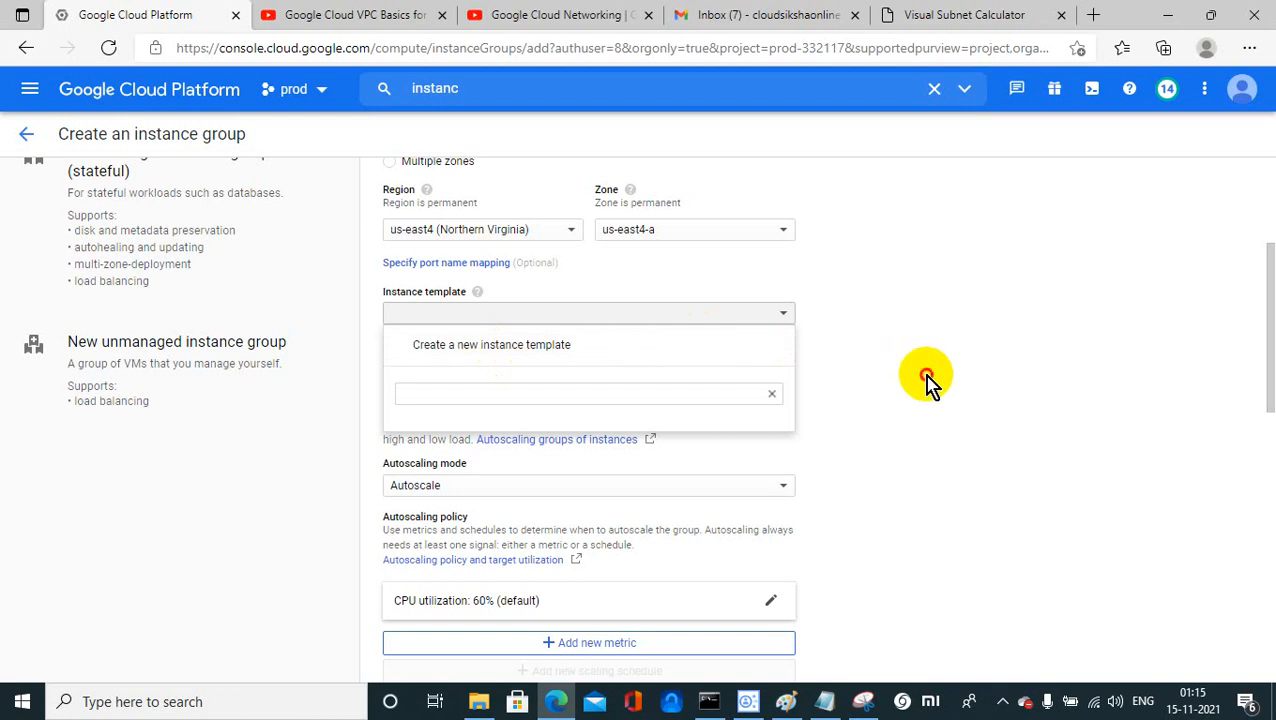
pyautogui.click(160, 352)
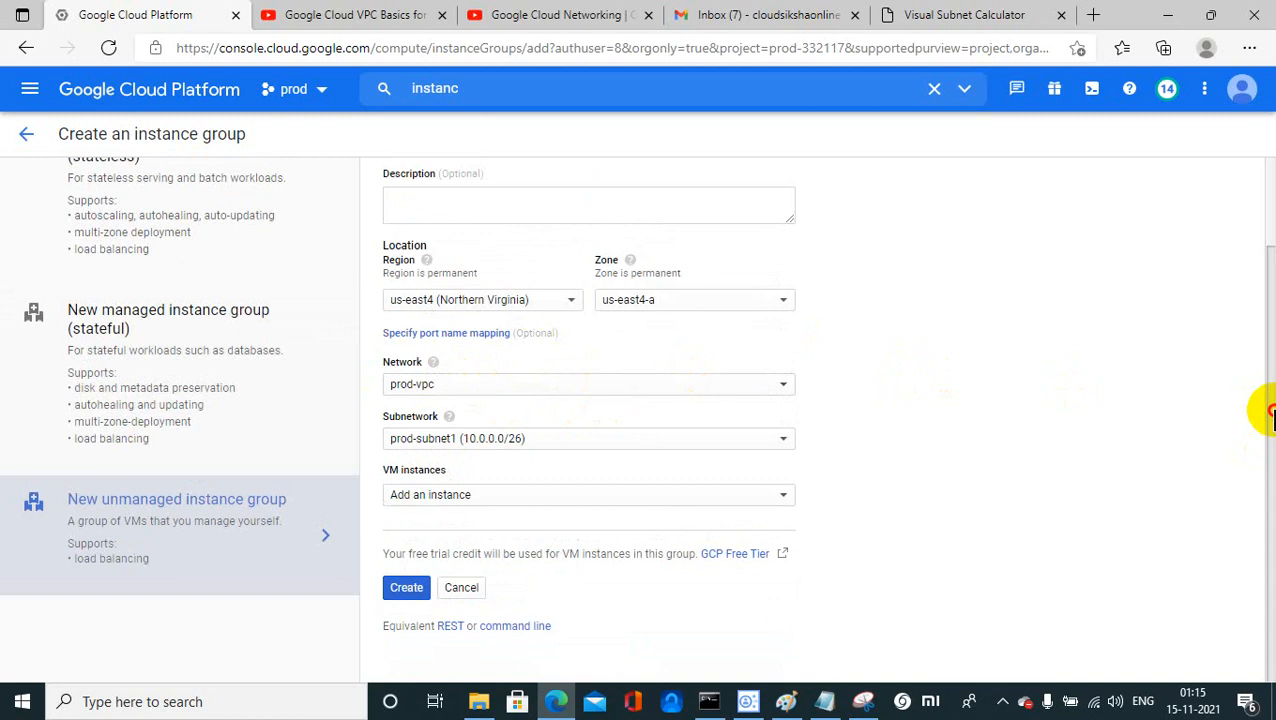
pyautogui.moveTo(1270, 415); pyautogui.dragTo(1267, 370)
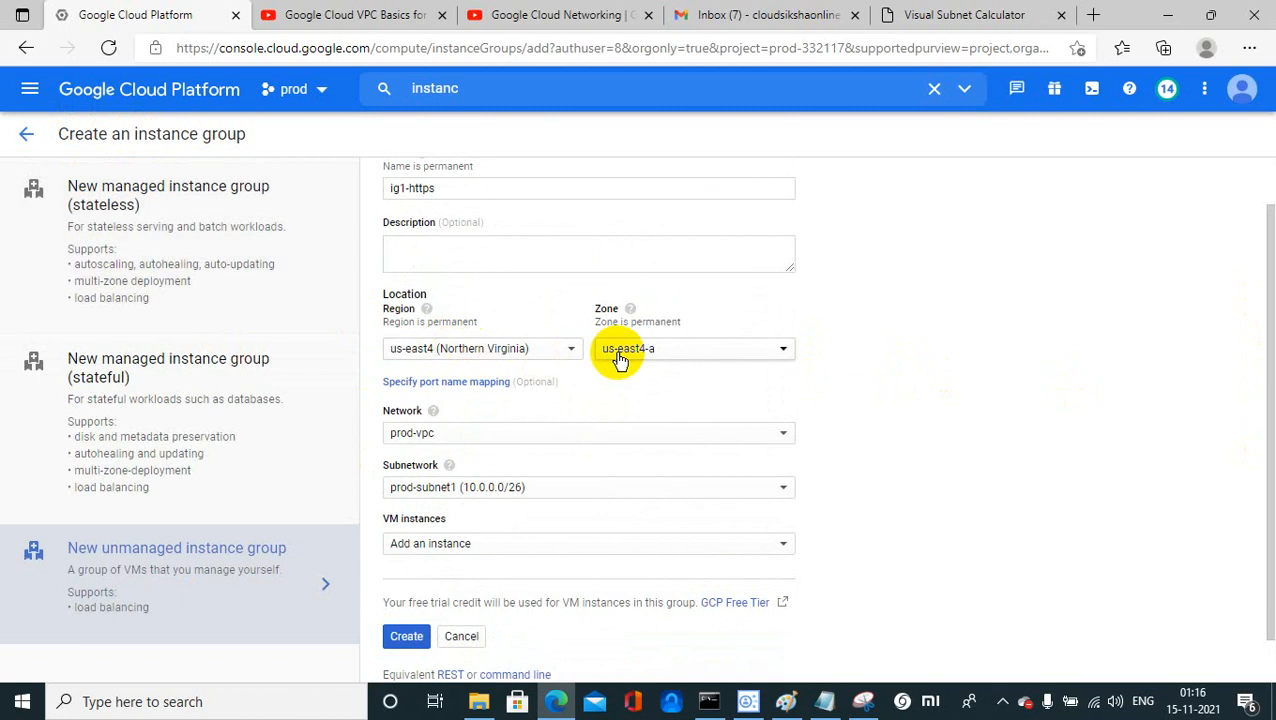
pyautogui.click(464, 545)
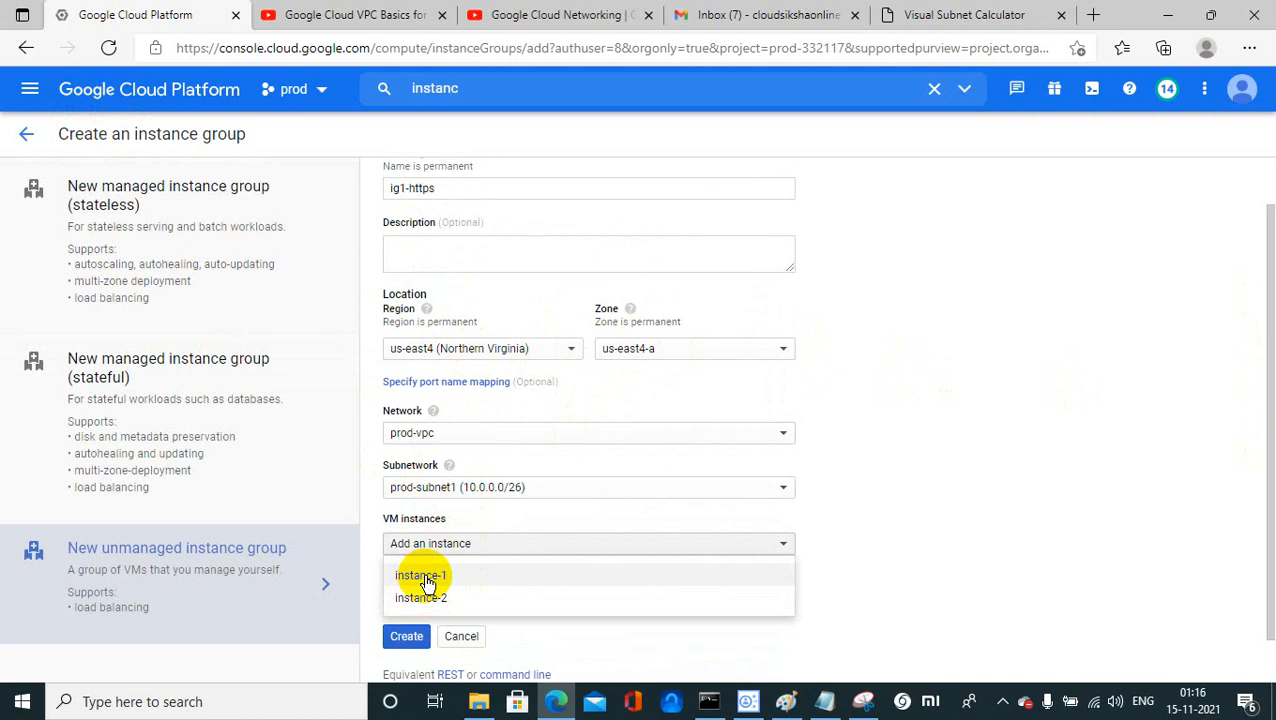
pyautogui.click(427, 577)
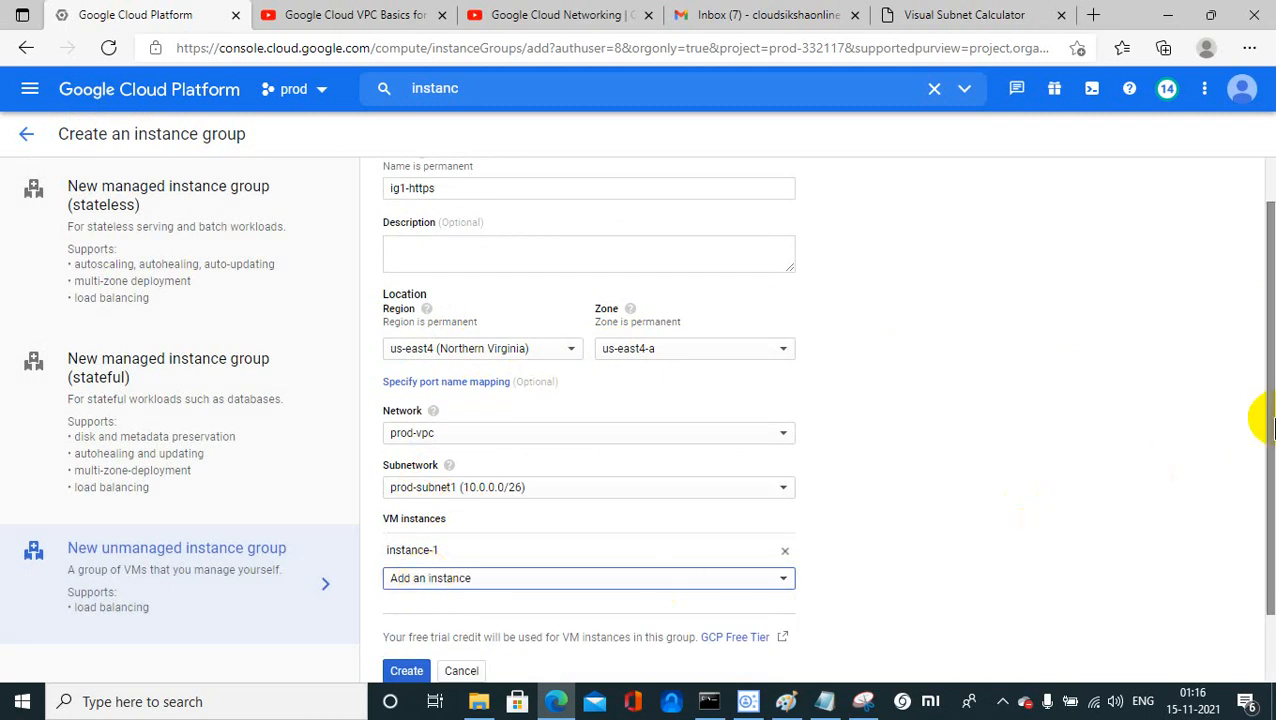
# Step: Create the ig1-https instance group and start a second instance group named ig2-https
pyautogui.moveTo(1267, 412); pyautogui.dragTo(1259, 470)
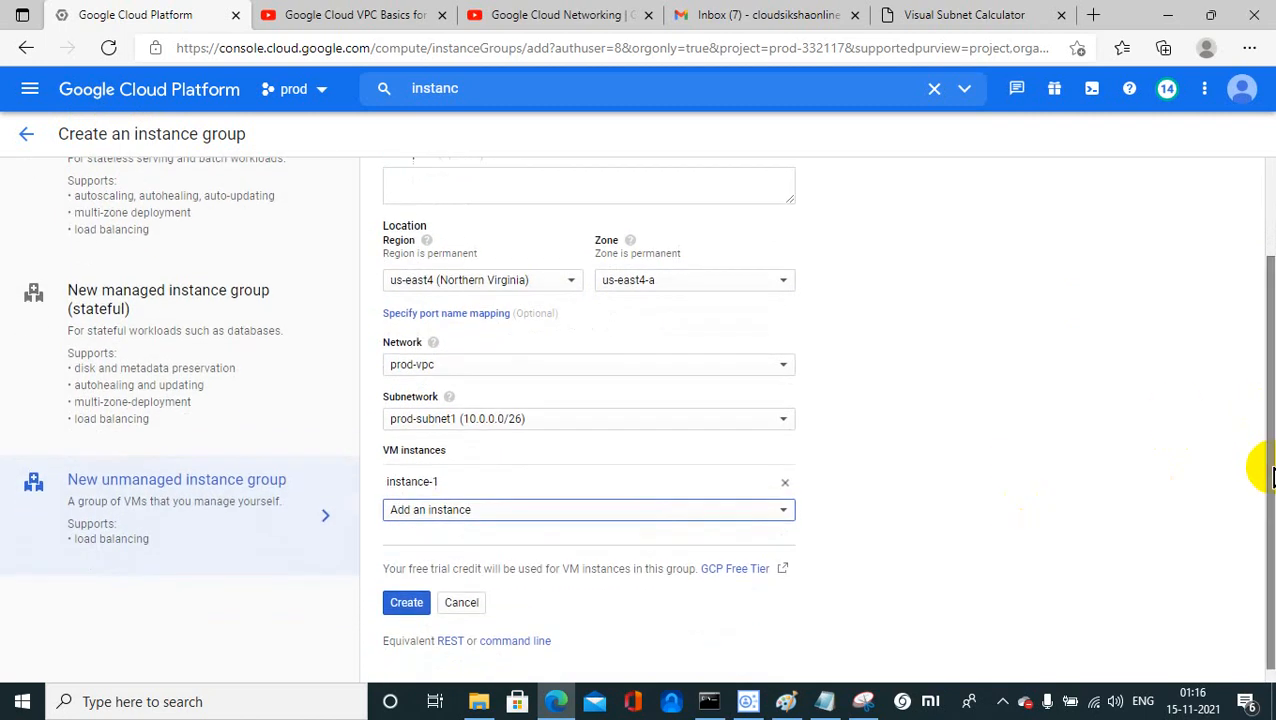
pyautogui.click(407, 603)
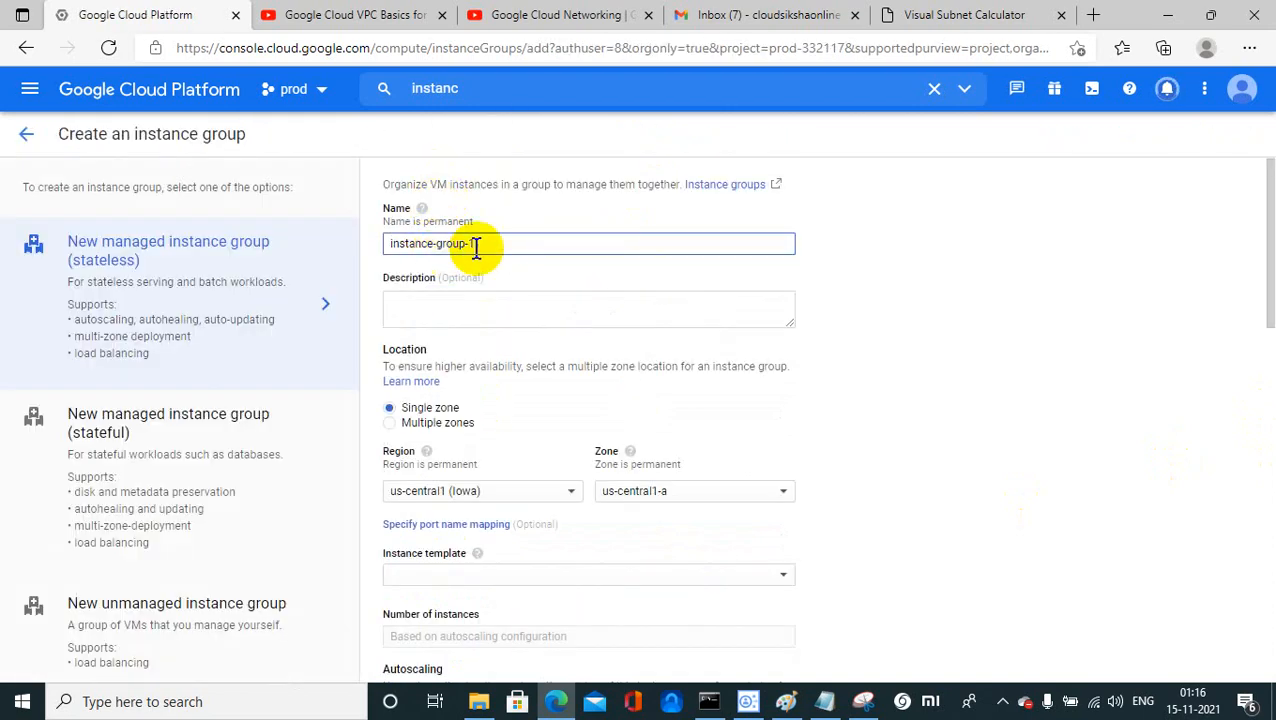
pyautogui.moveTo(477, 246); pyautogui.dragTo(352, 248)
pyautogui.write('ig2-')
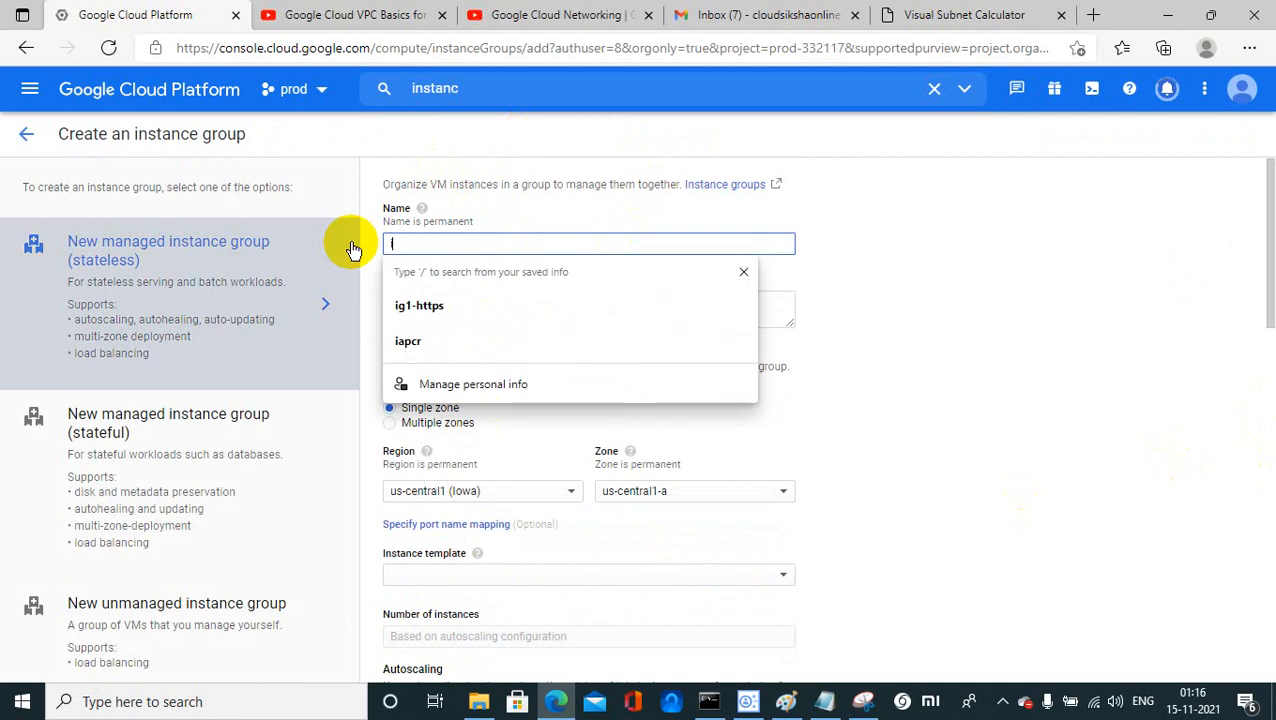
pyautogui.write('https')
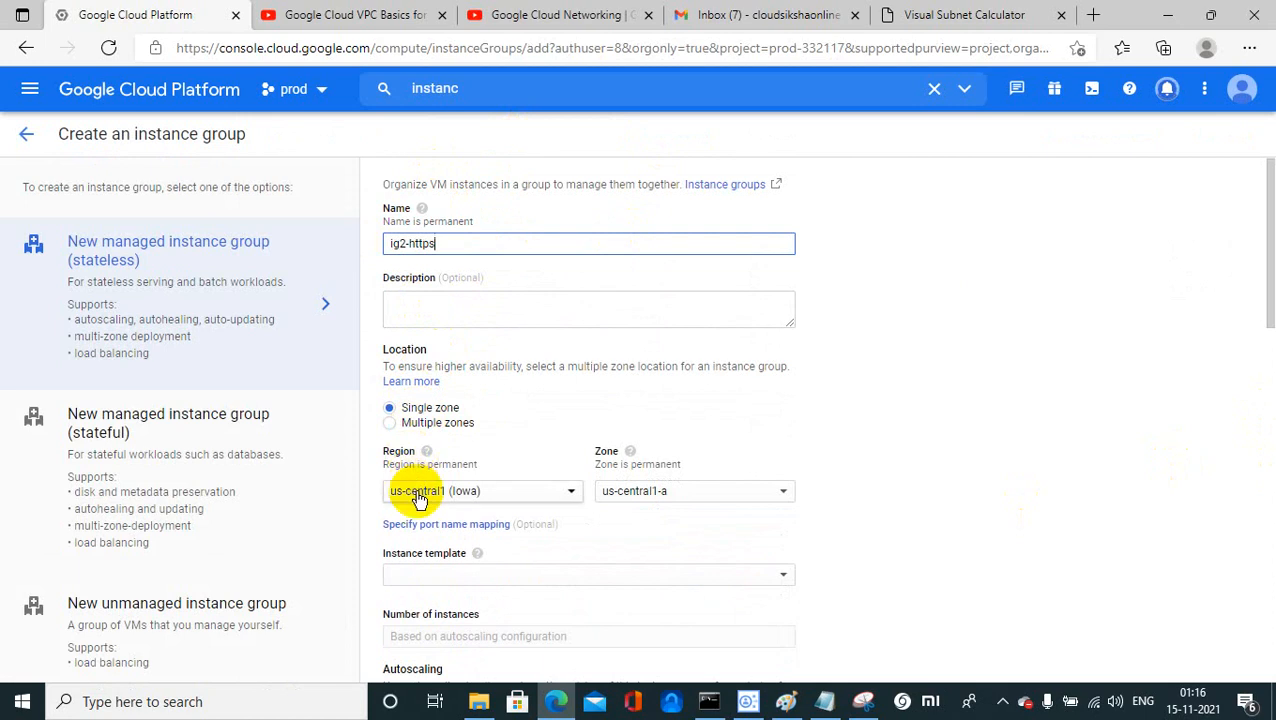
# Step: Make ig2-https a new unmanaged instance group located in region us-east4 (Northern Virginia), zone us-east4-a
pyautogui.click(502, 491)
pyautogui.click(214, 627)
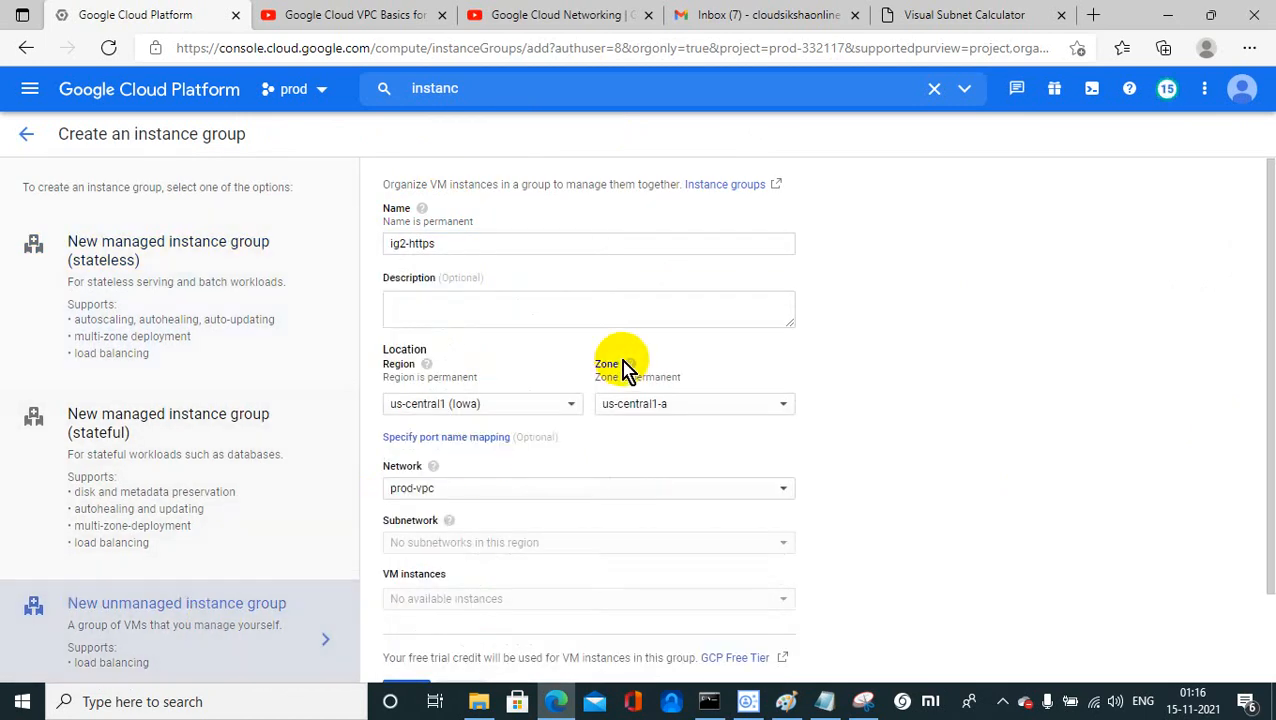
pyautogui.click(527, 413)
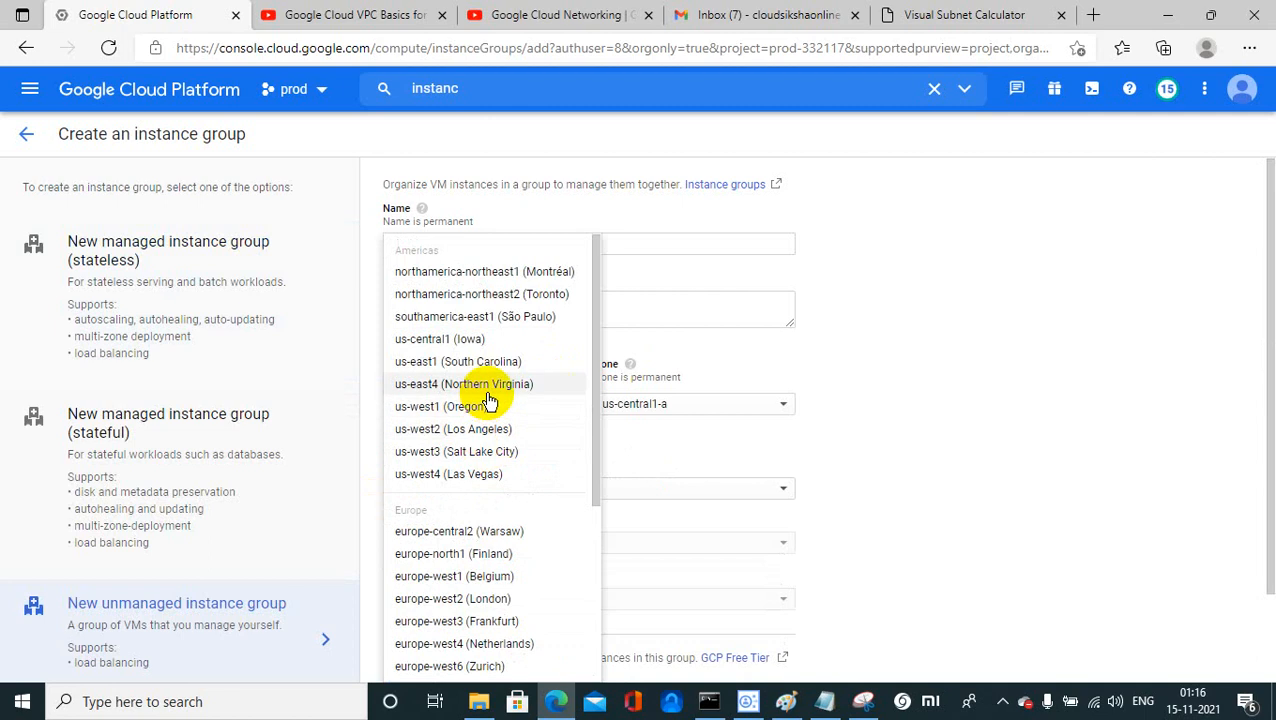
pyautogui.click(488, 392)
pyautogui.click(614, 406)
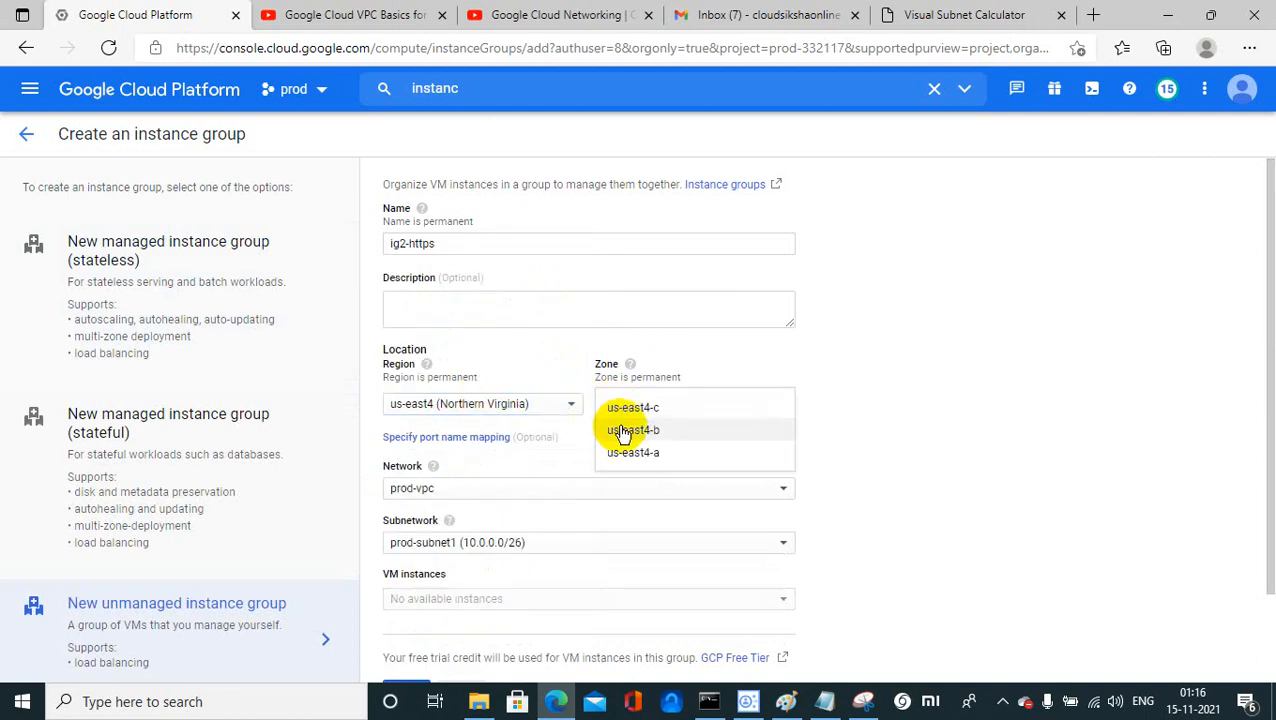
pyautogui.click(634, 456)
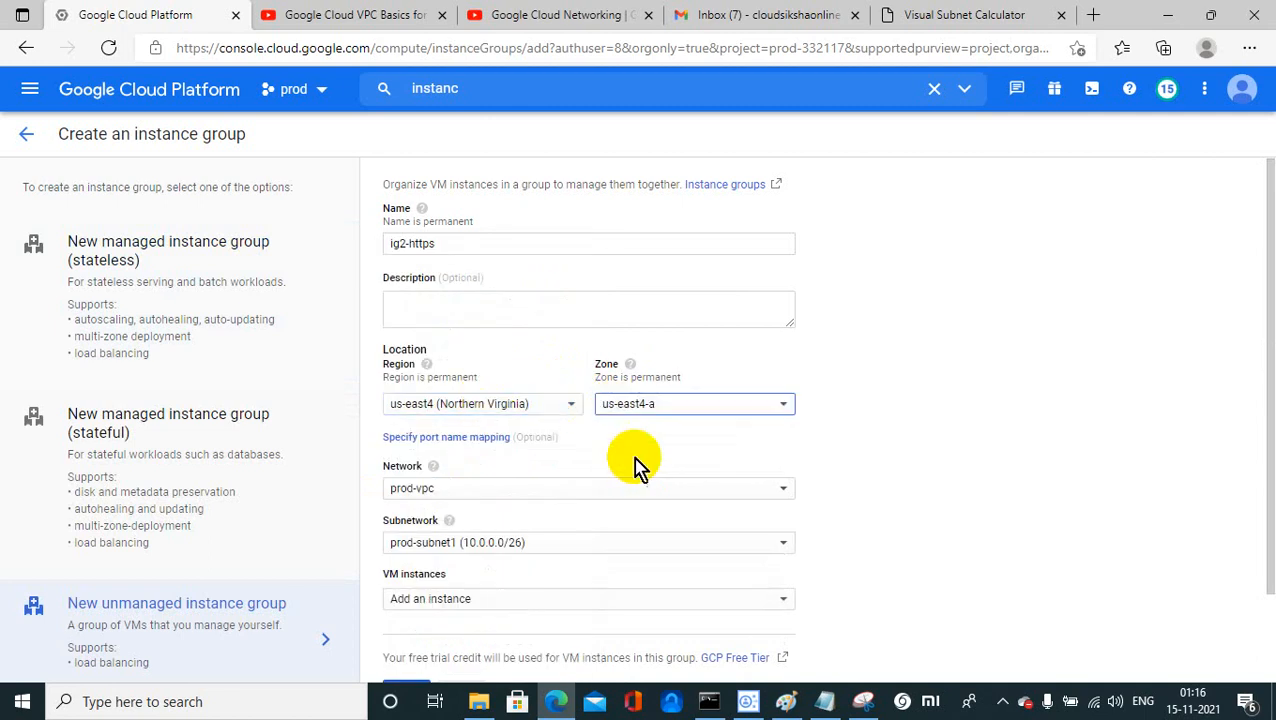
# Step: Add instance-2 to the VM instances of ig2-https and create the group
pyautogui.click(455, 592)
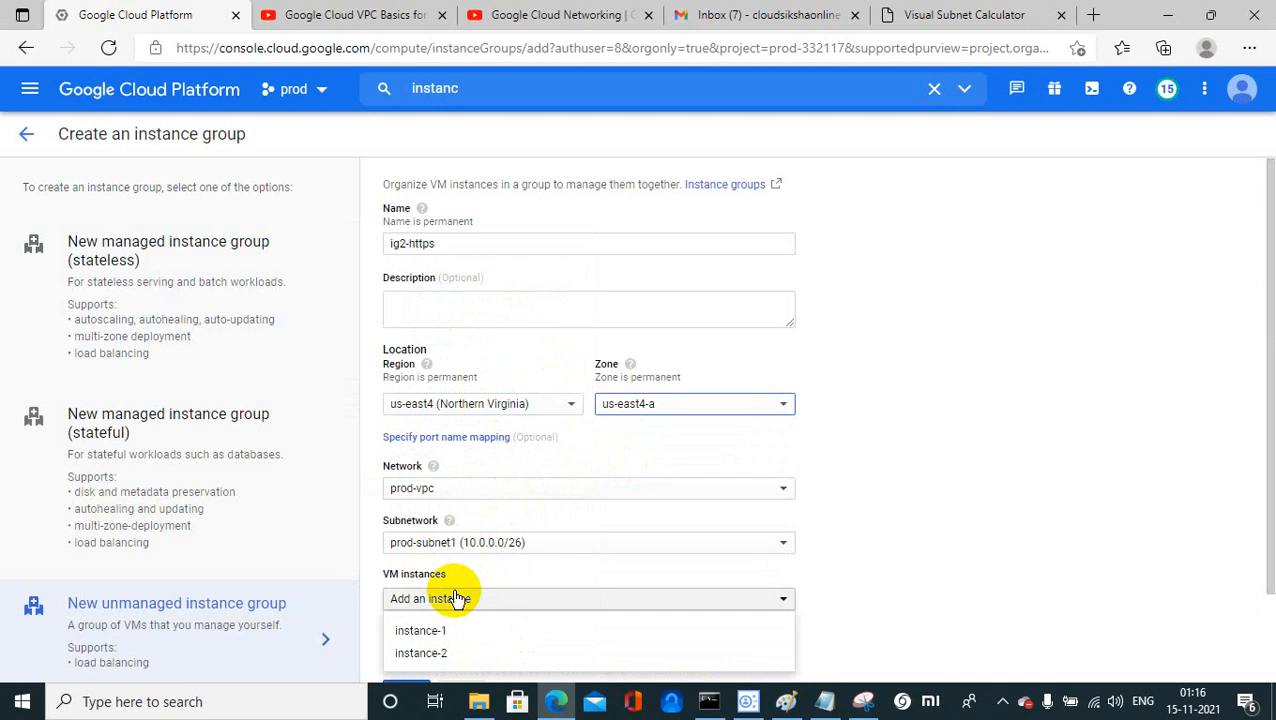
pyautogui.click(431, 655)
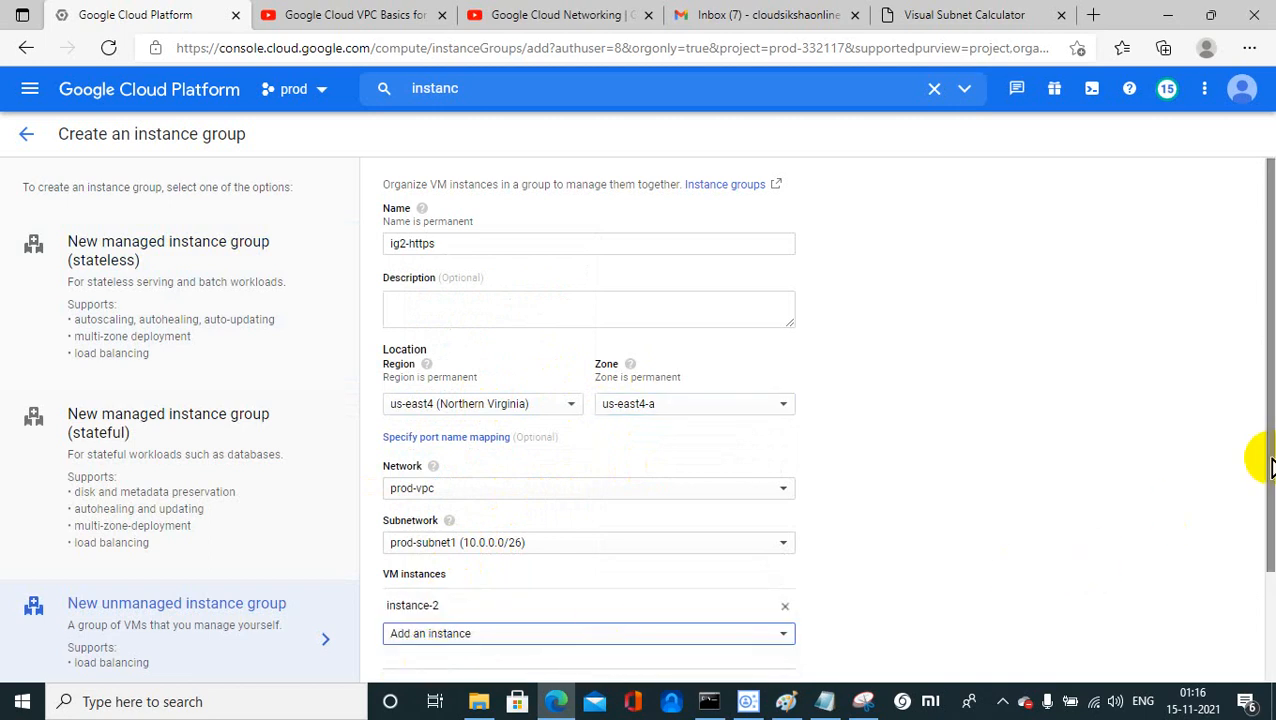
pyautogui.moveTo(1270, 465); pyautogui.dragTo(1272, 592)
pyautogui.click(418, 619)
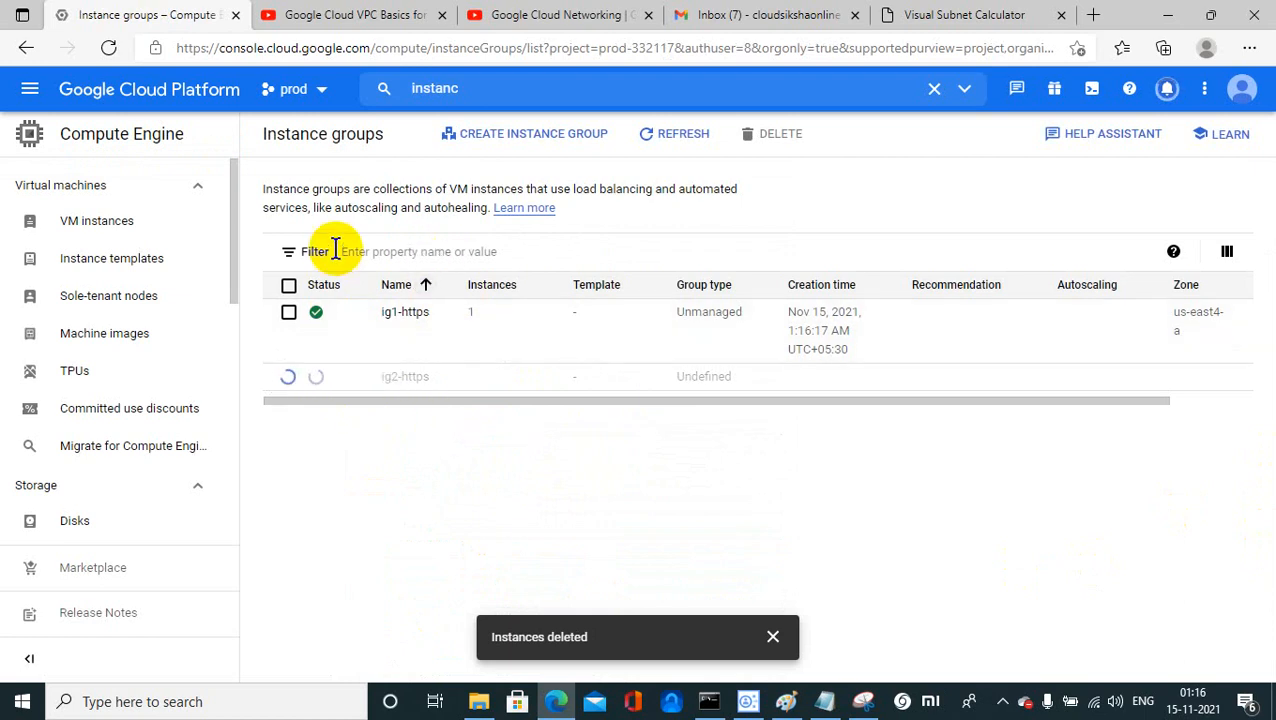
# Step: Search the console for health checks, open the Compute Engine Health checks page and start creating a health check
pyautogui.click(507, 80)
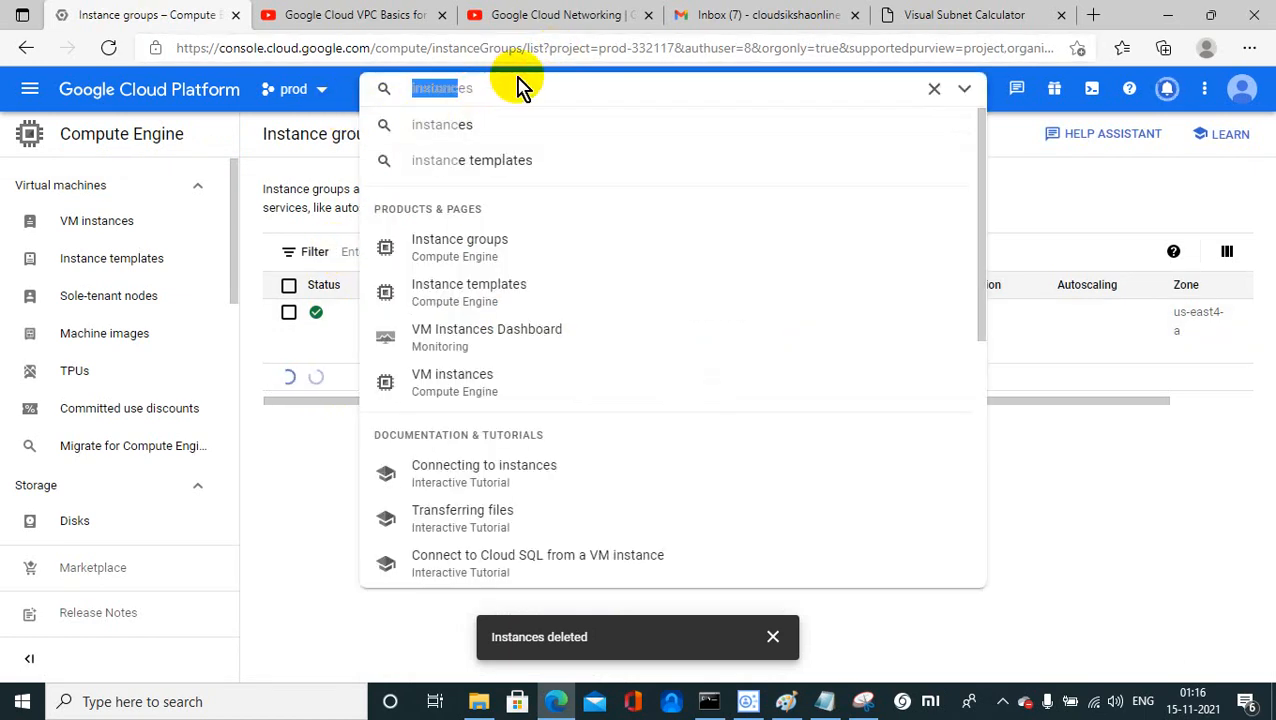
pyautogui.write('healthcare')
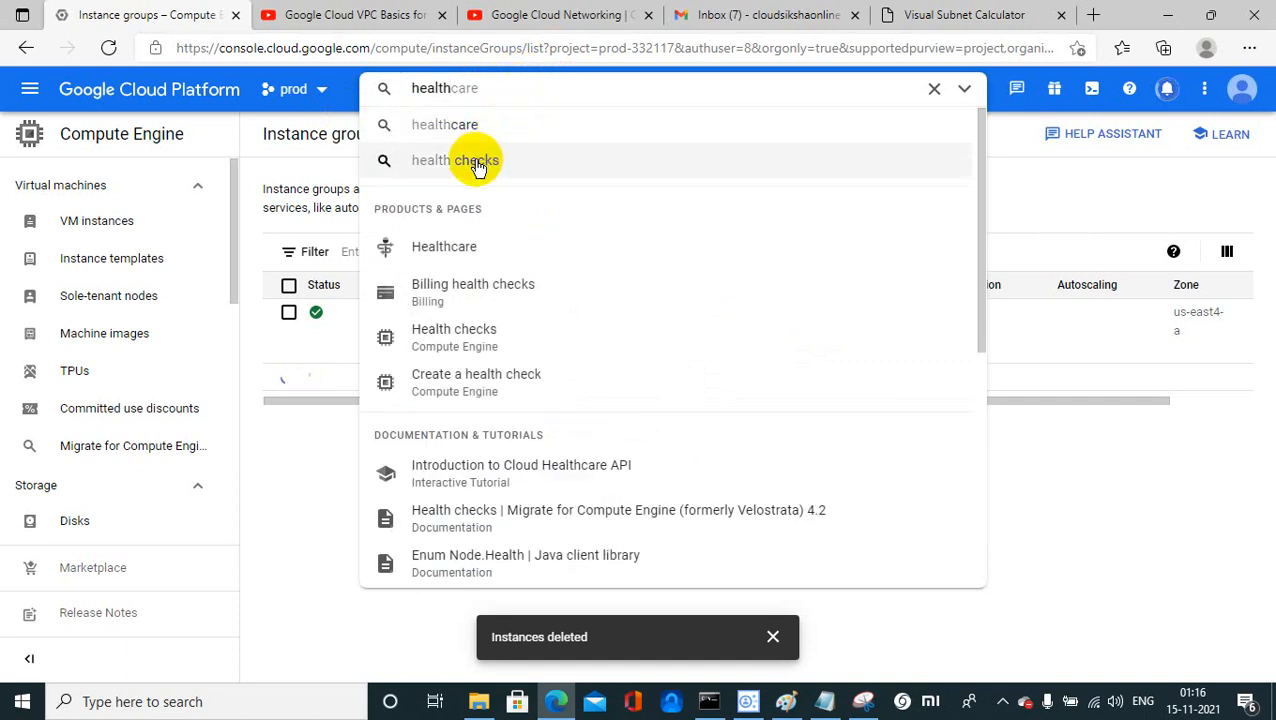
pyautogui.click(477, 165)
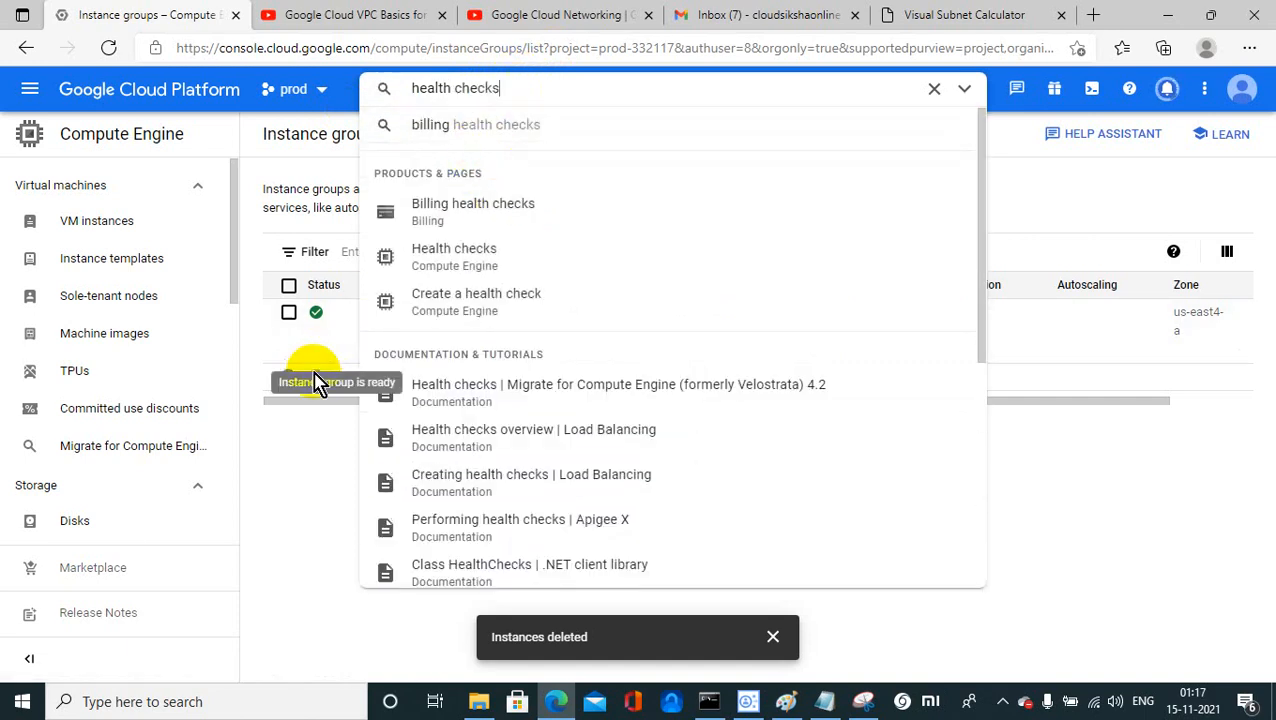
pyautogui.click(466, 270)
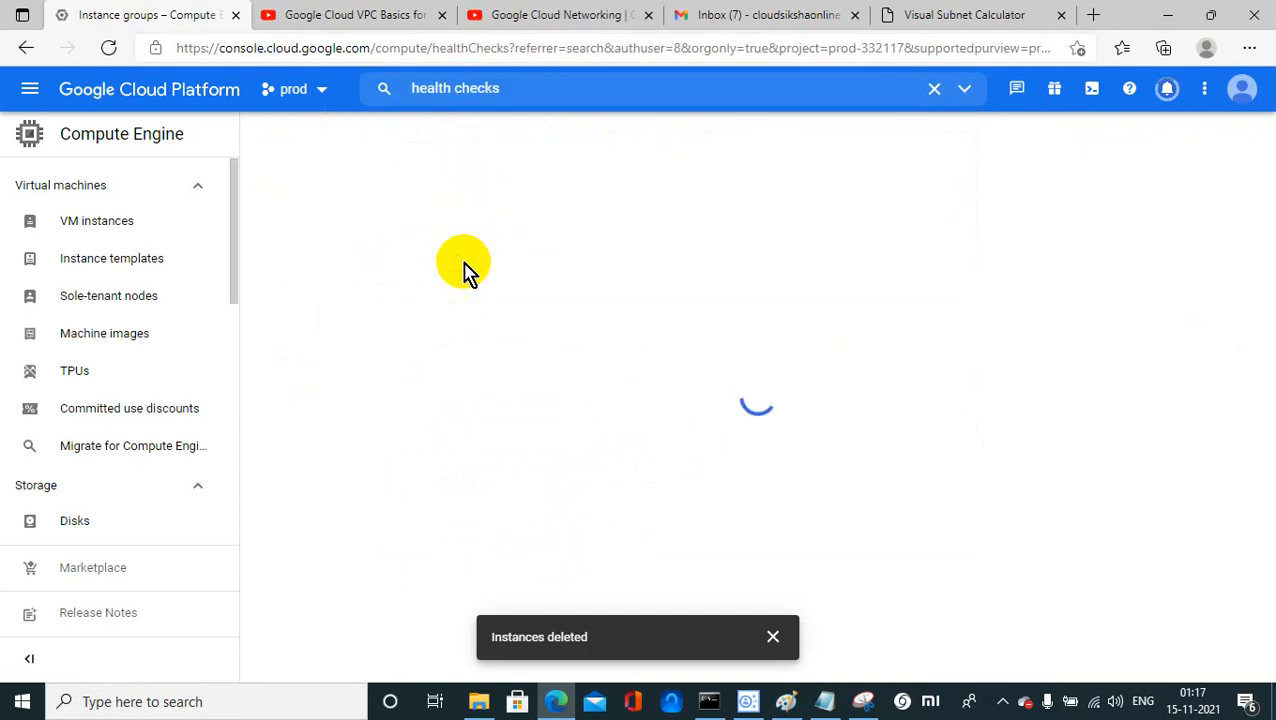
pyautogui.click(1003, 701)
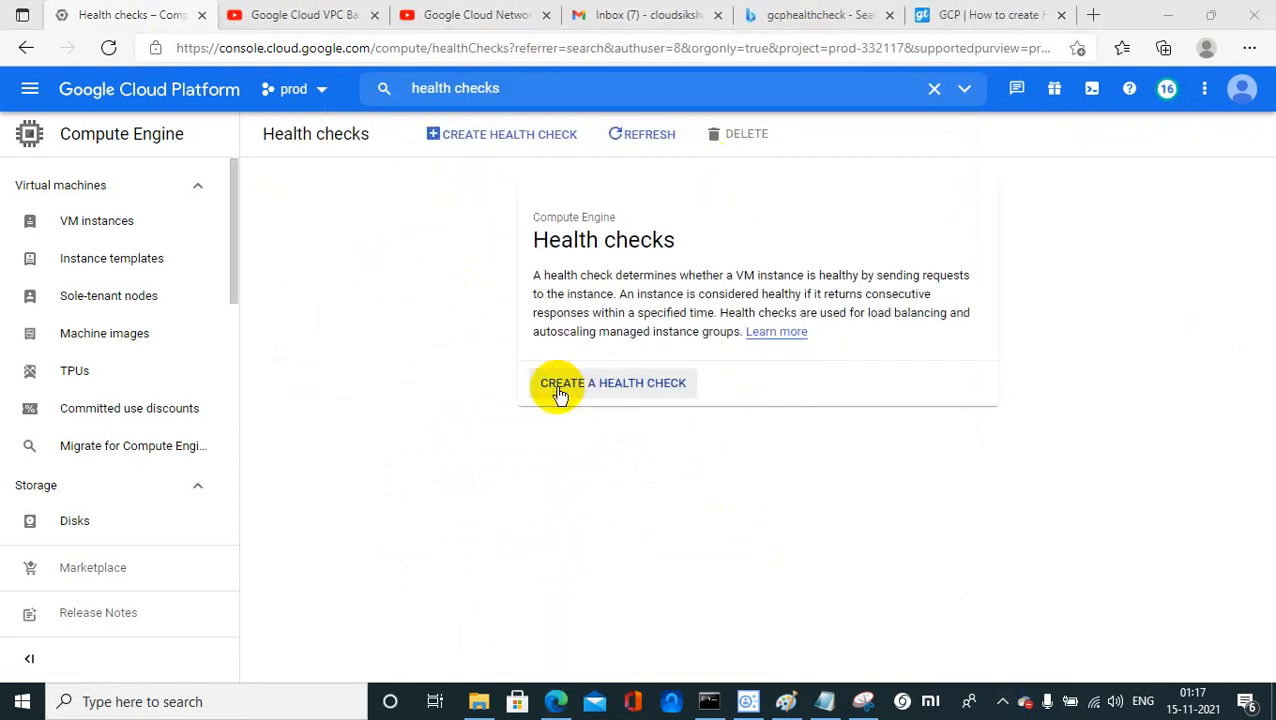
pyautogui.click(596, 390)
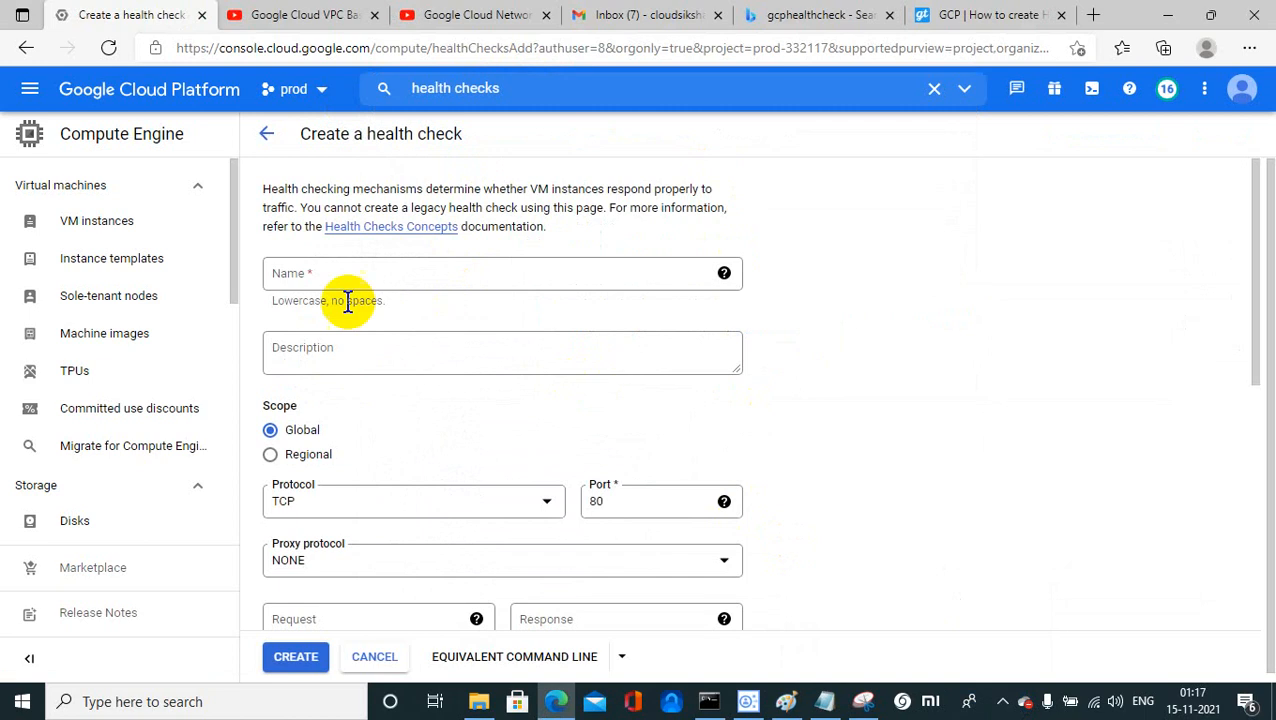
# Step: Create a health check named hc-1-hhtps that uses the HTTPS protocol
pyautogui.click(336, 279)
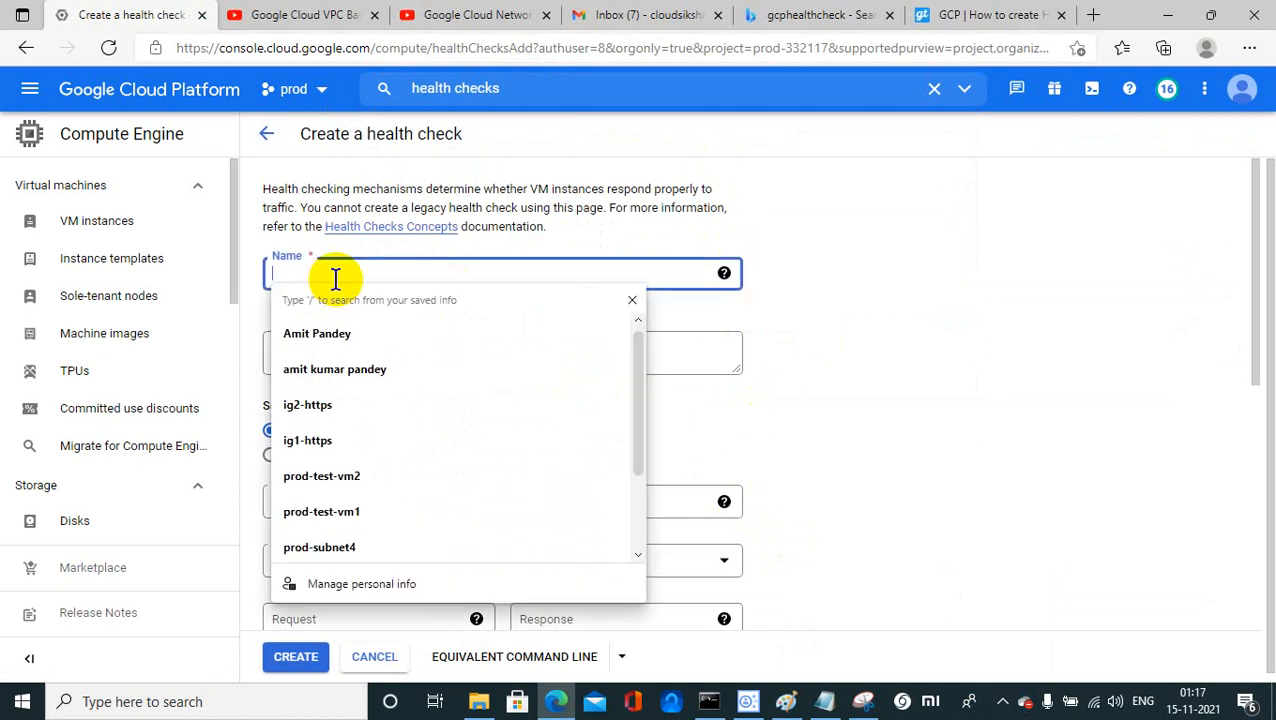
pyautogui.write('hc-1-hhtps')
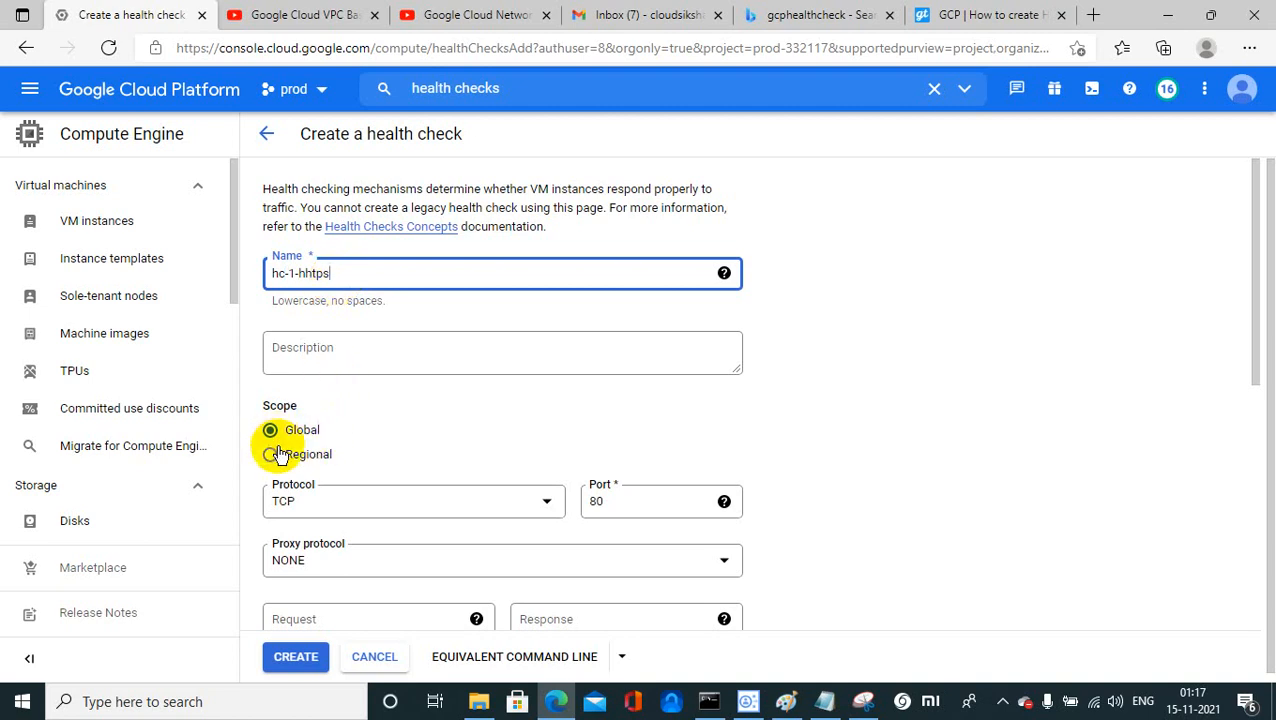
pyautogui.click(323, 512)
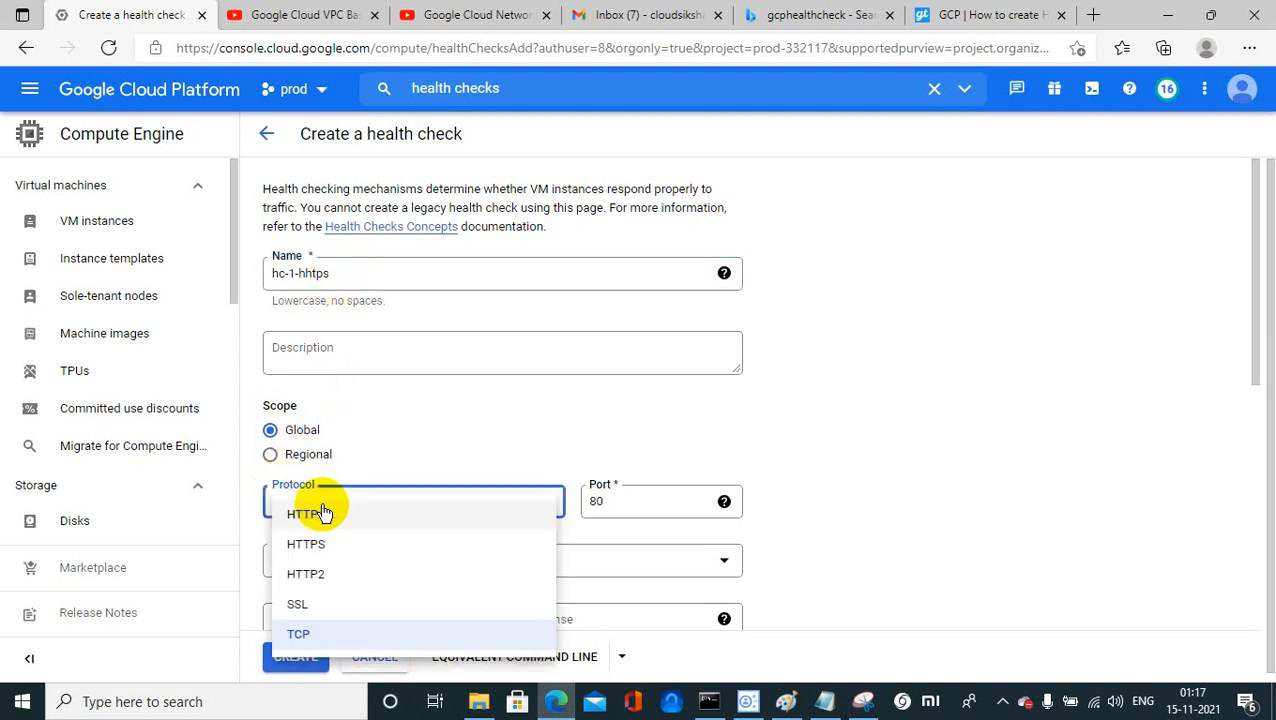
pyautogui.click(321, 550)
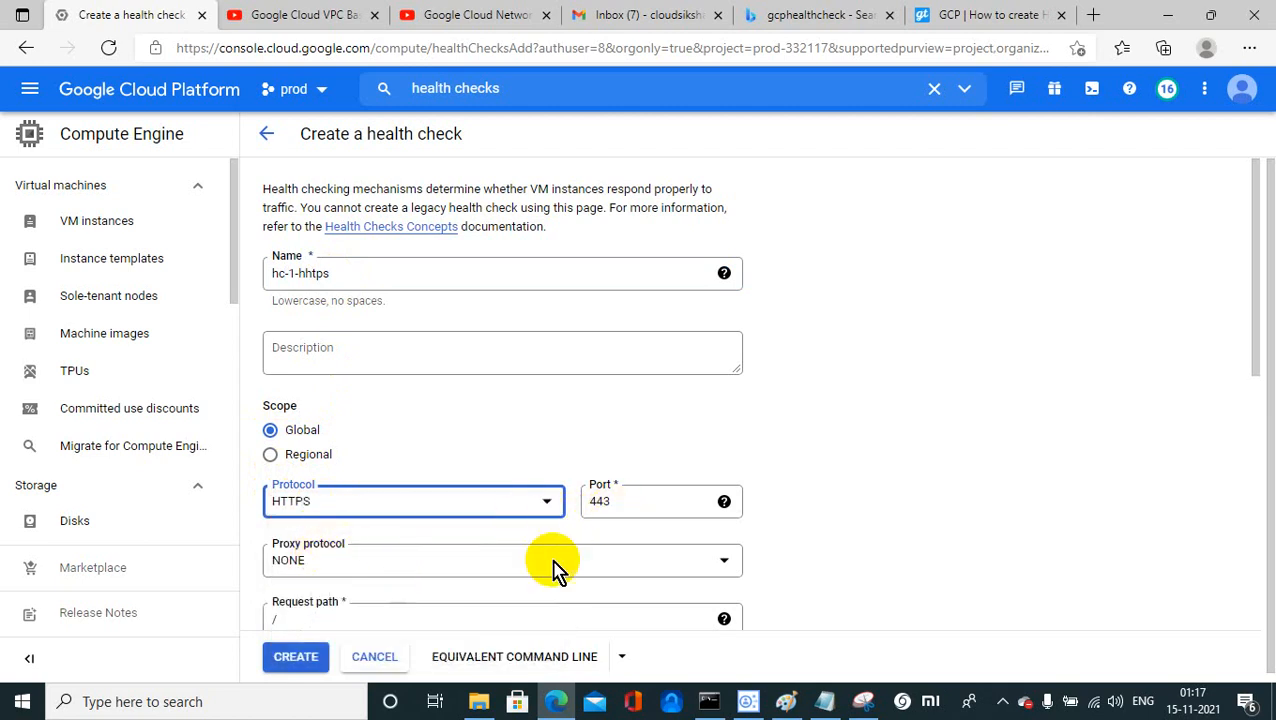
pyautogui.moveTo(1256, 320); pyautogui.dragTo(1260, 428)
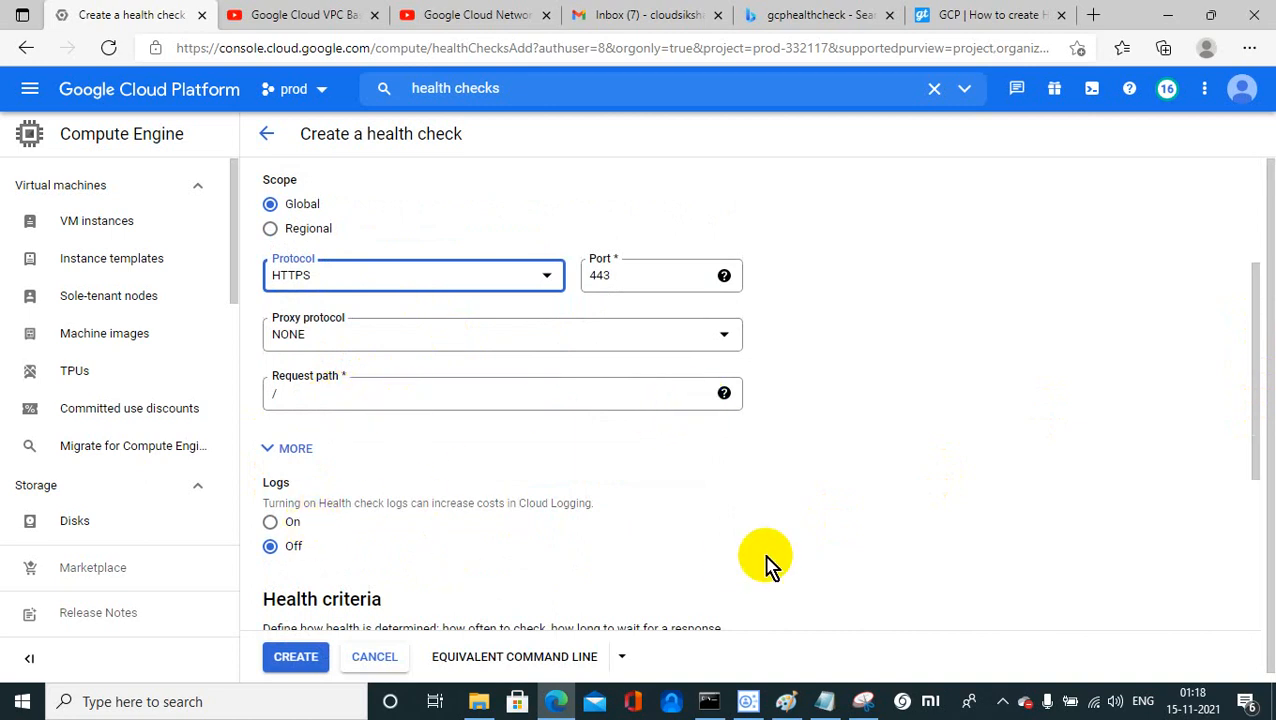
pyautogui.moveTo(1262, 447); pyautogui.dragTo(1257, 598)
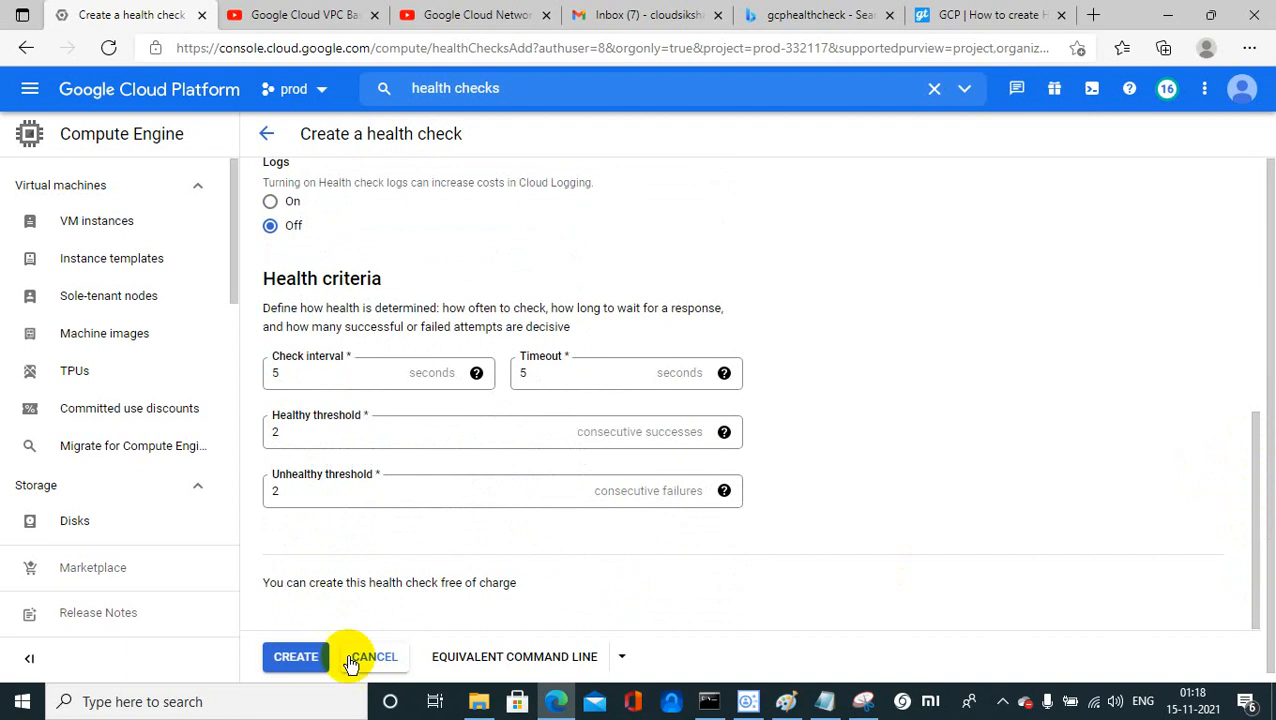
pyautogui.click(295, 660)
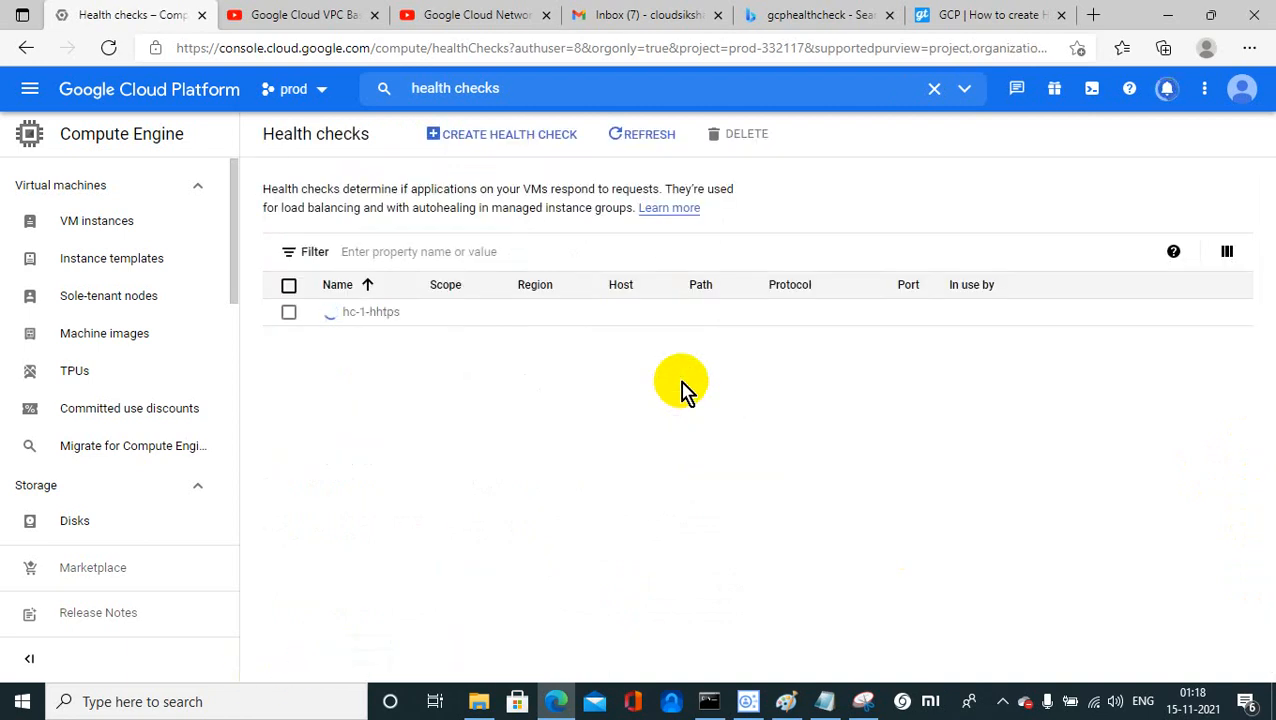
# Step: Start another health check and name it hc-2-tcp
pyautogui.click(459, 148)
pyautogui.click(312, 282)
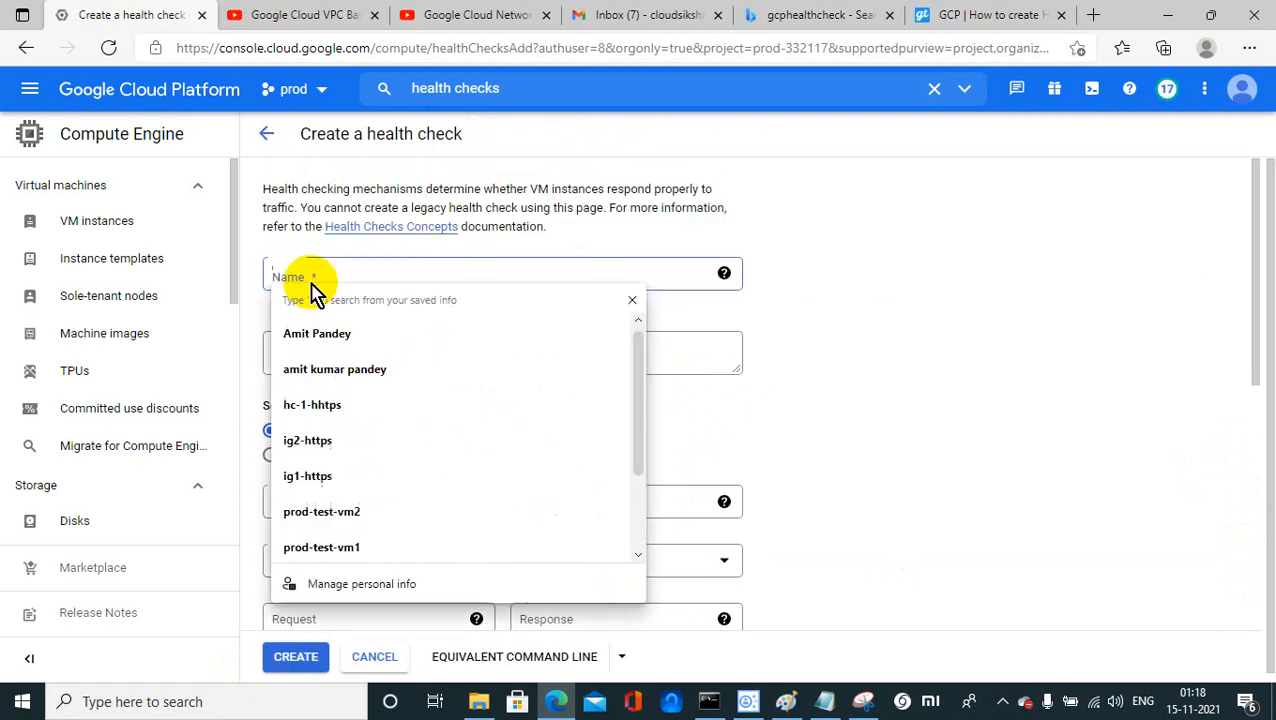
pyautogui.write('hc')
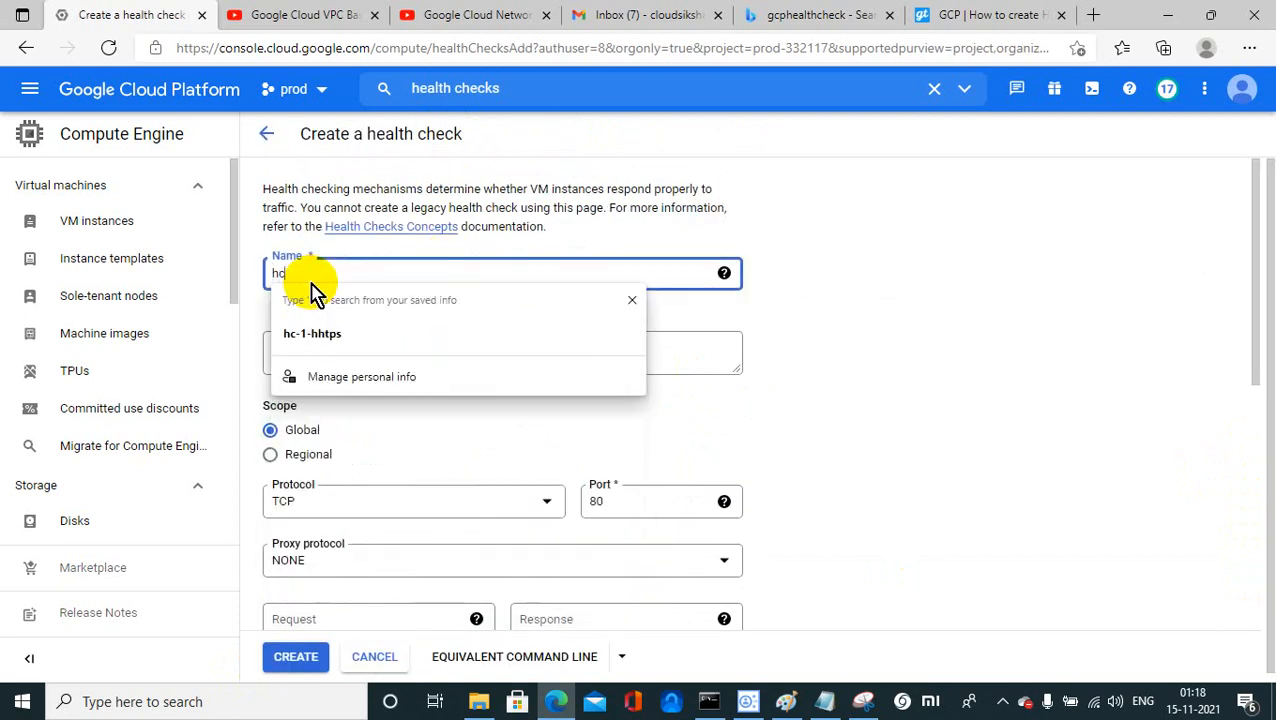
pyautogui.write('-2-tcp')
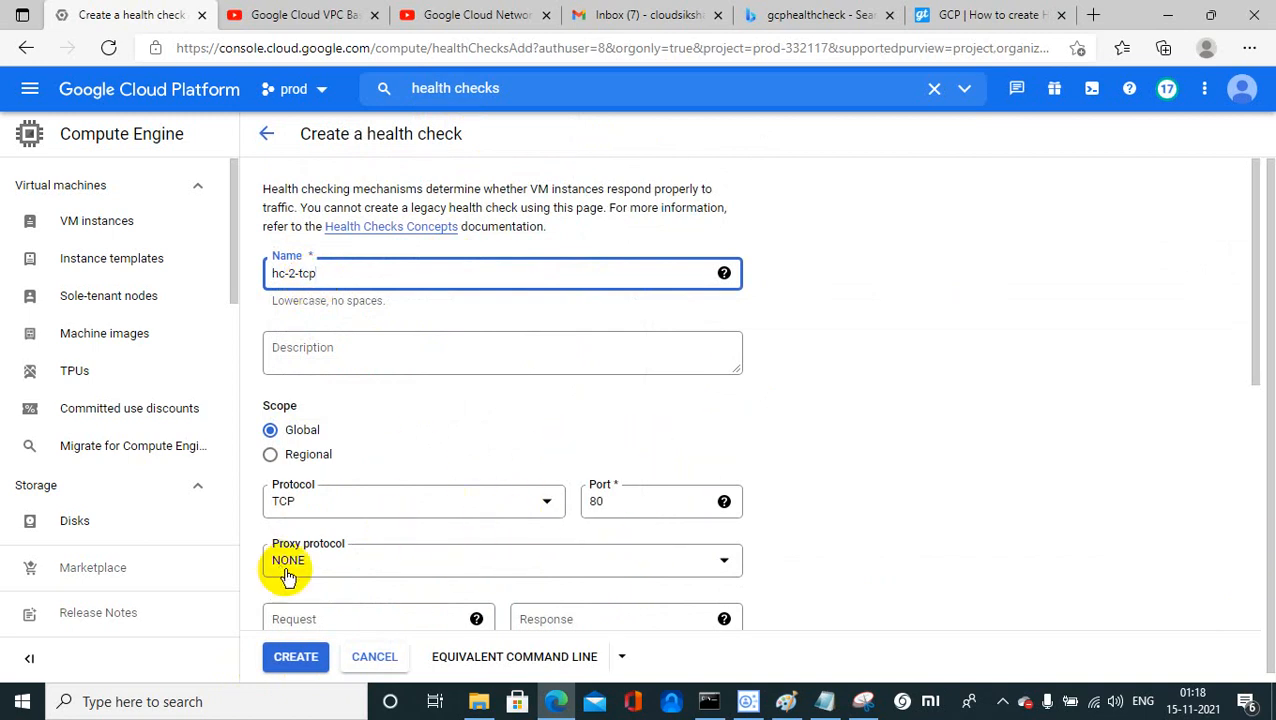
# Step: Keep the proxy protocol at NONE and create the TCP health check with an empty request
pyautogui.moveTo(1258, 345); pyautogui.dragTo(1258, 500)
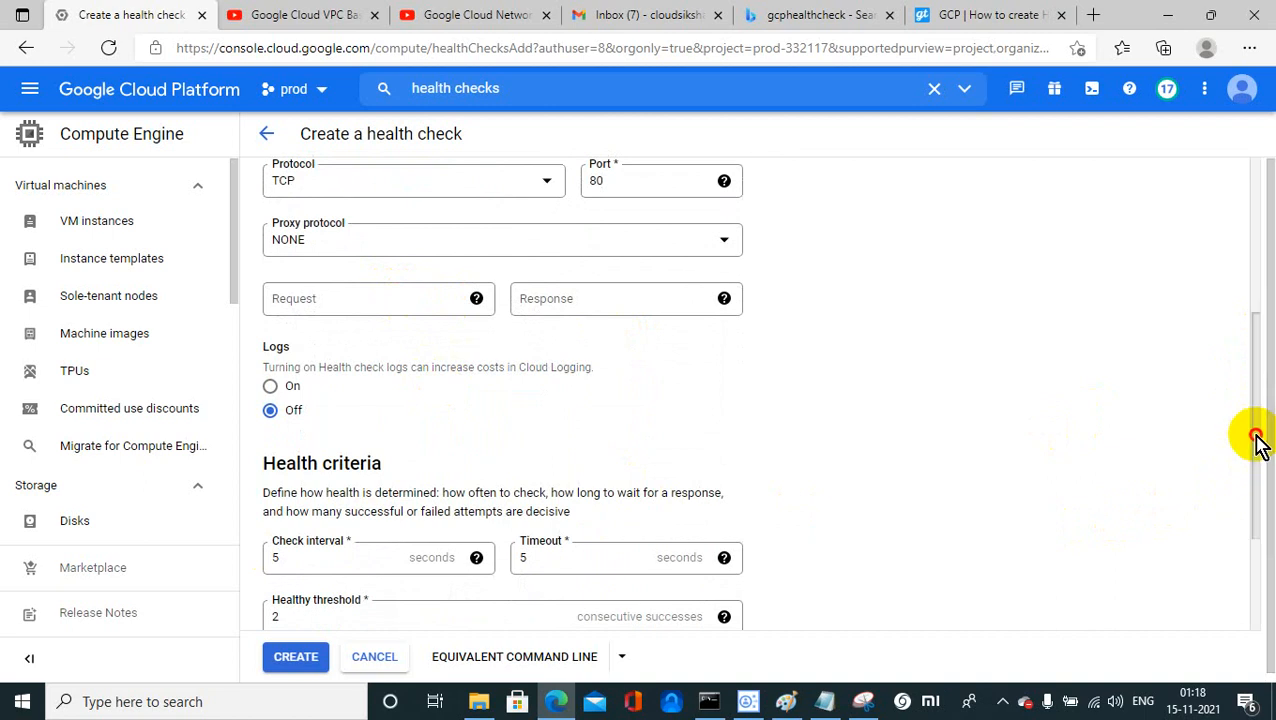
pyautogui.moveTo(1257, 443); pyautogui.dragTo(1248, 393)
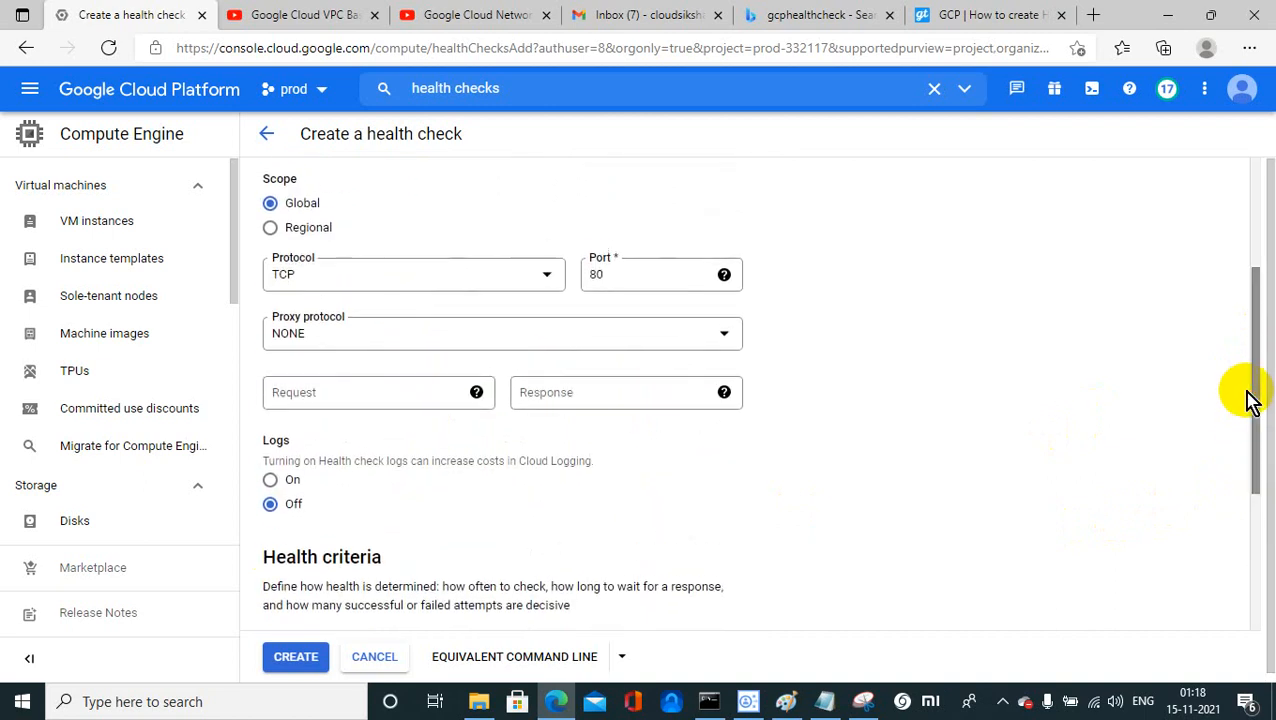
pyautogui.click(727, 346)
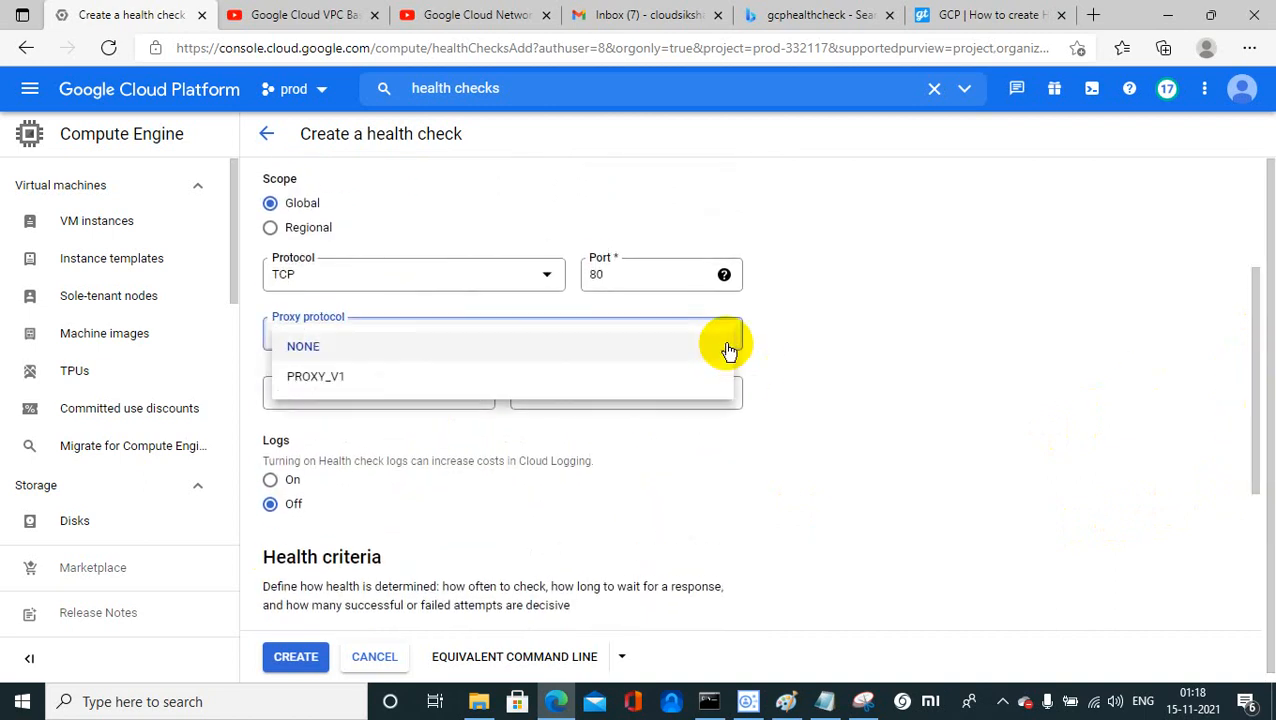
pyautogui.click(402, 362)
pyautogui.click(365, 400)
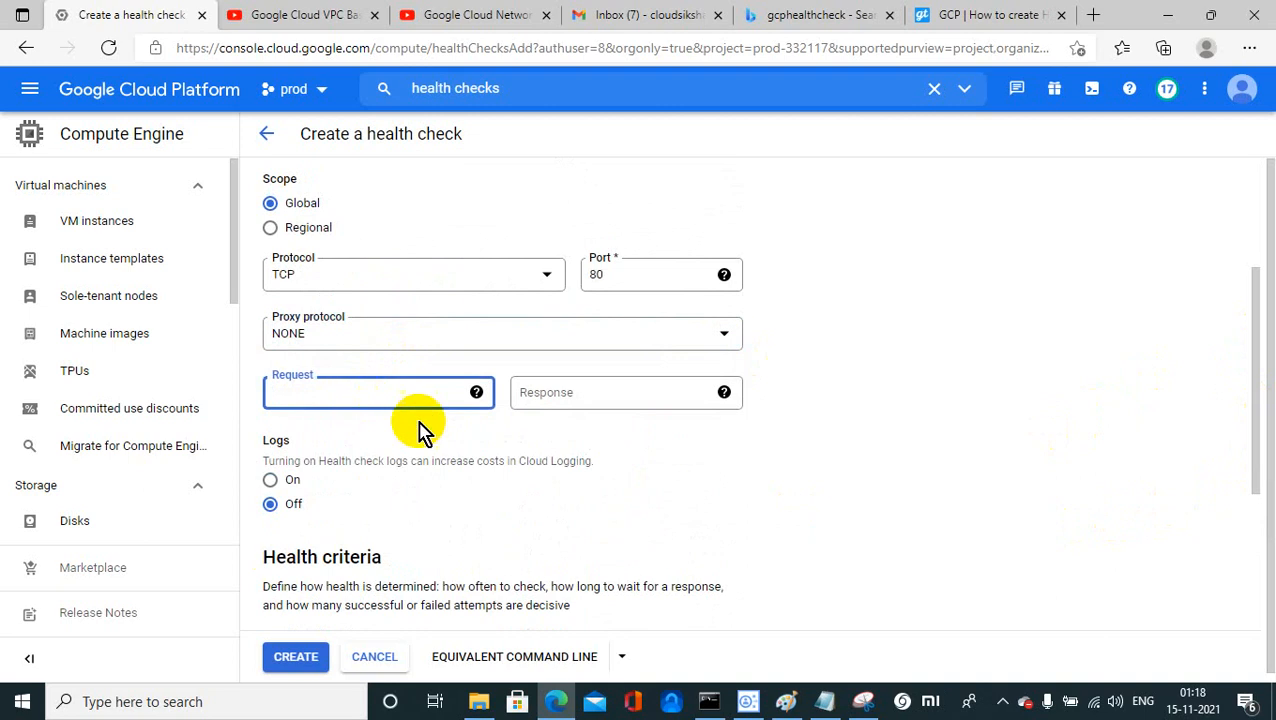
pyautogui.click(480, 395)
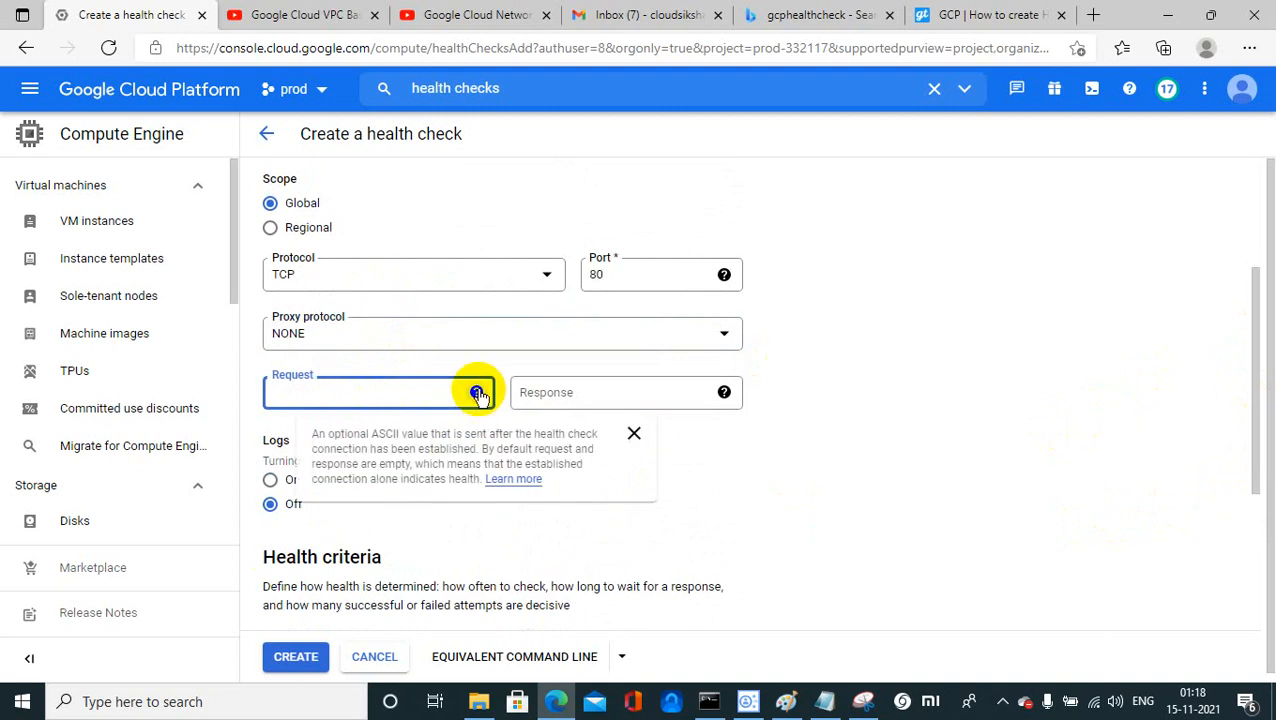
pyautogui.click(817, 555)
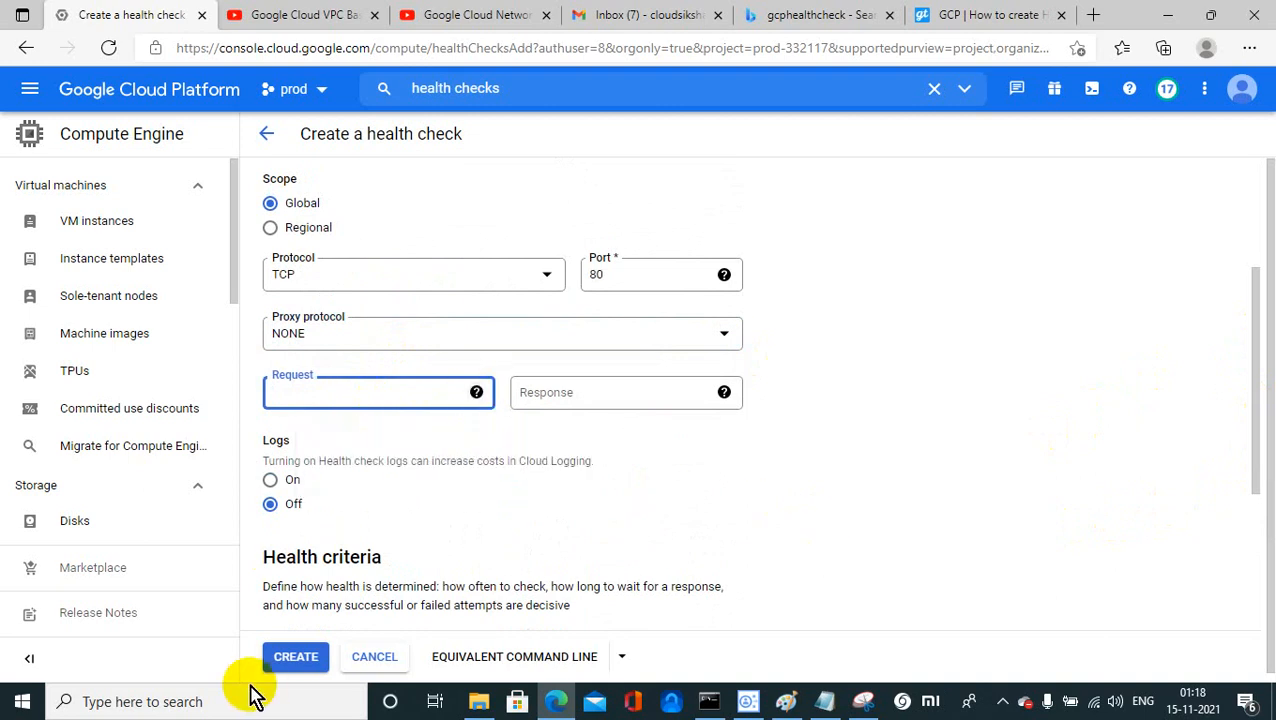
pyautogui.click(296, 657)
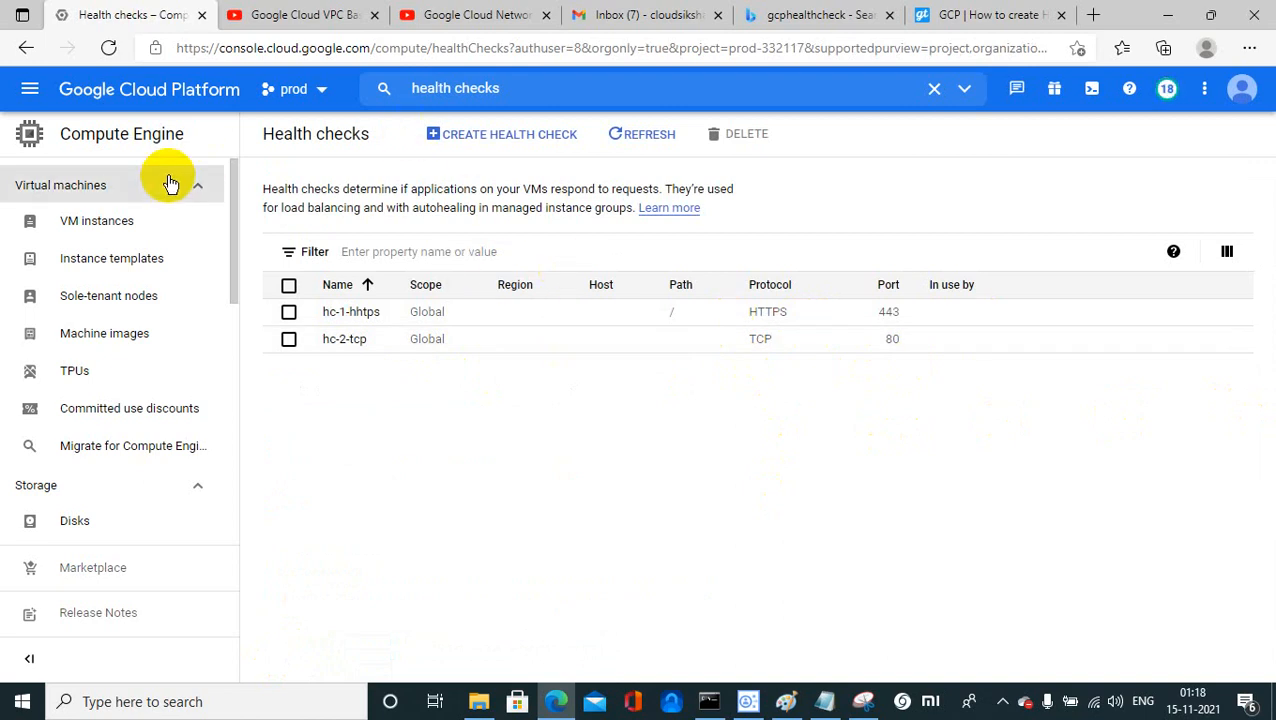
# Step: Search the console for load, open the Load balancing page and start configuring a new HTTP(S) load balancer
pyautogui.click(480, 88)
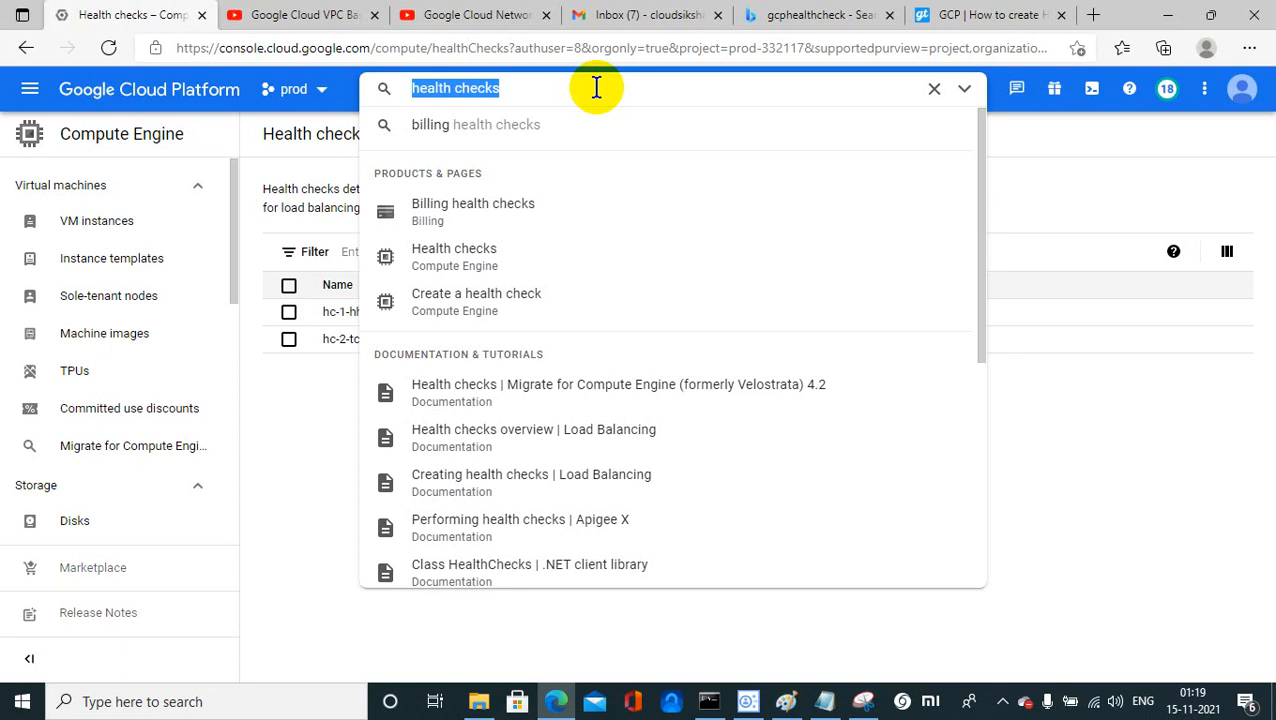
pyautogui.press('BackSpace')
pyautogui.write('loa')
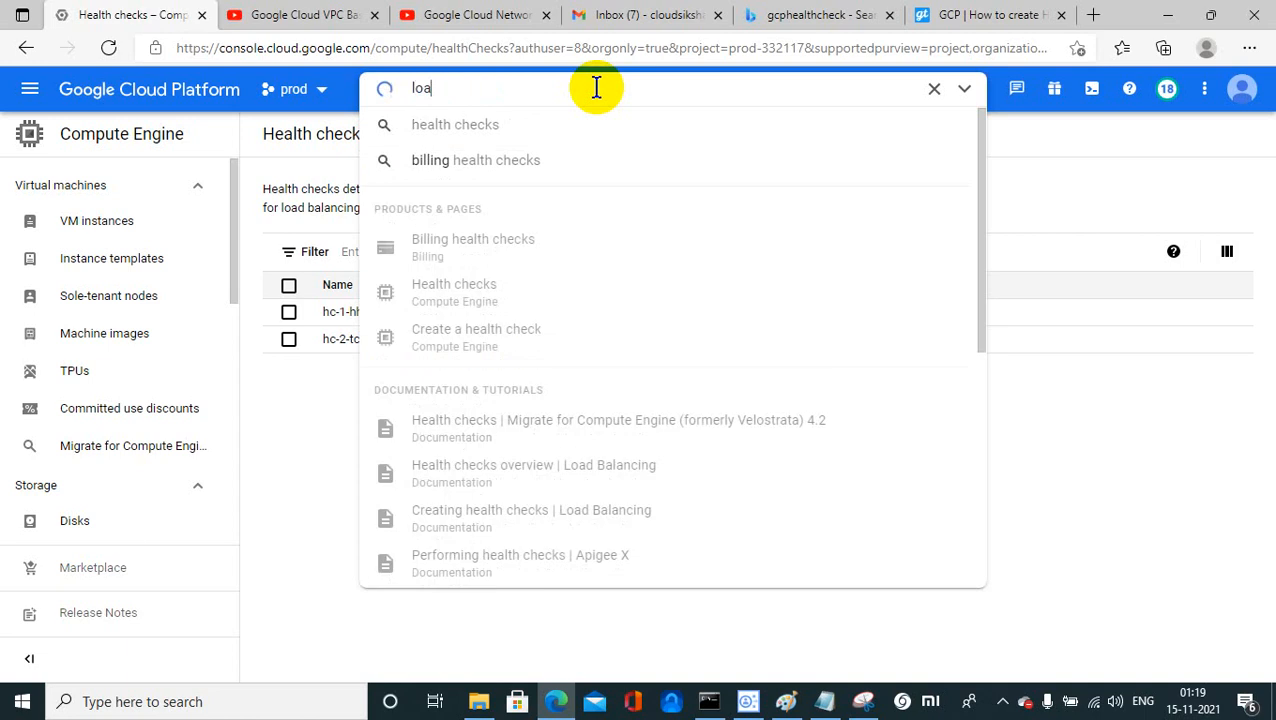
pyautogui.write('d')
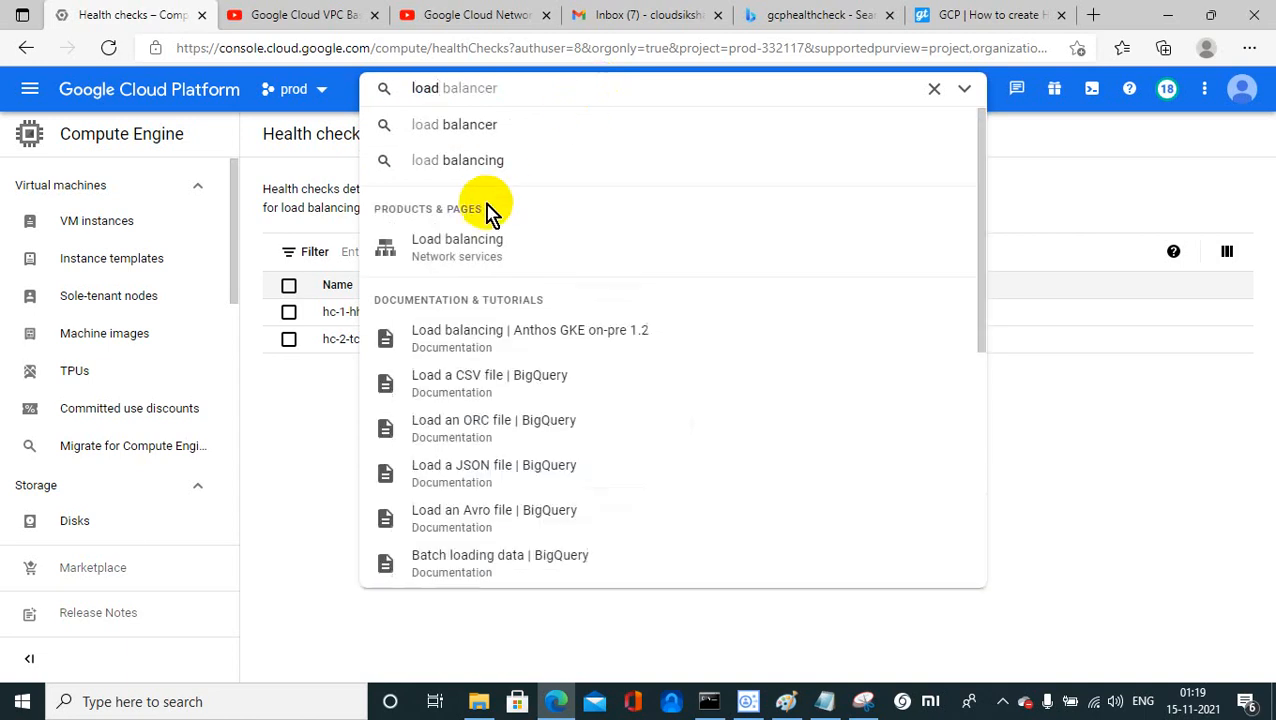
pyautogui.click(456, 242)
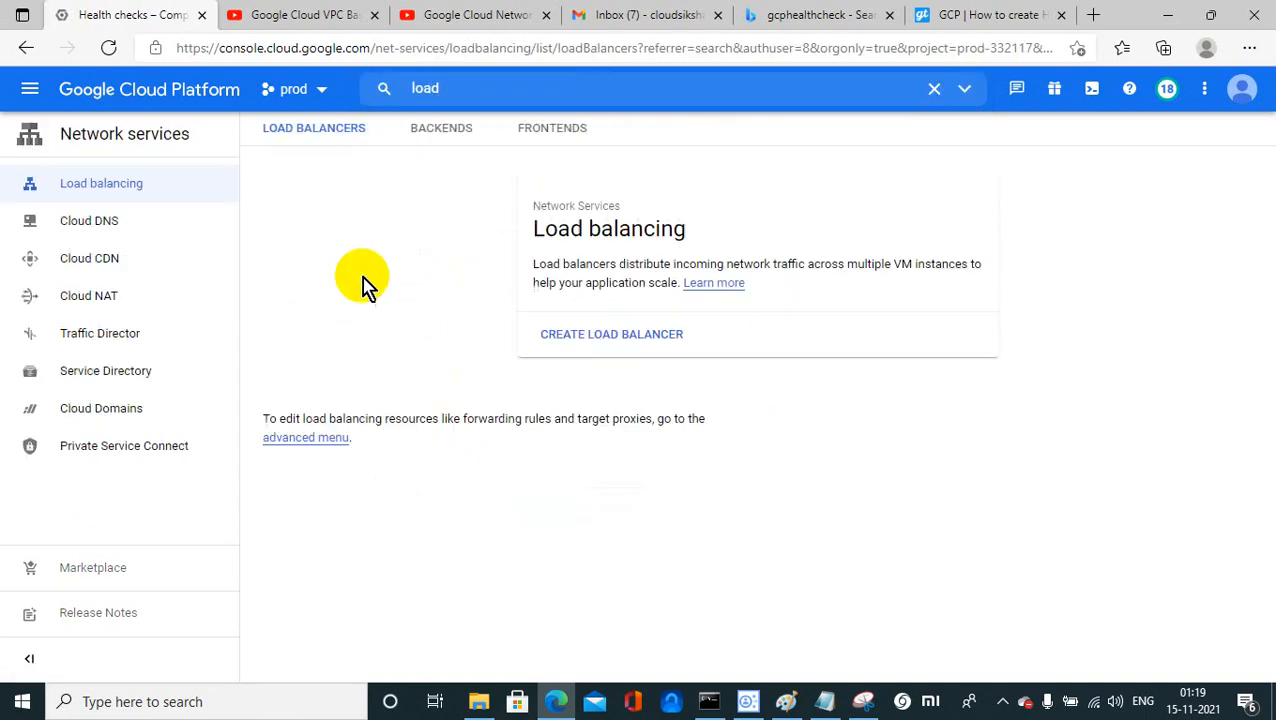
pyautogui.click(550, 340)
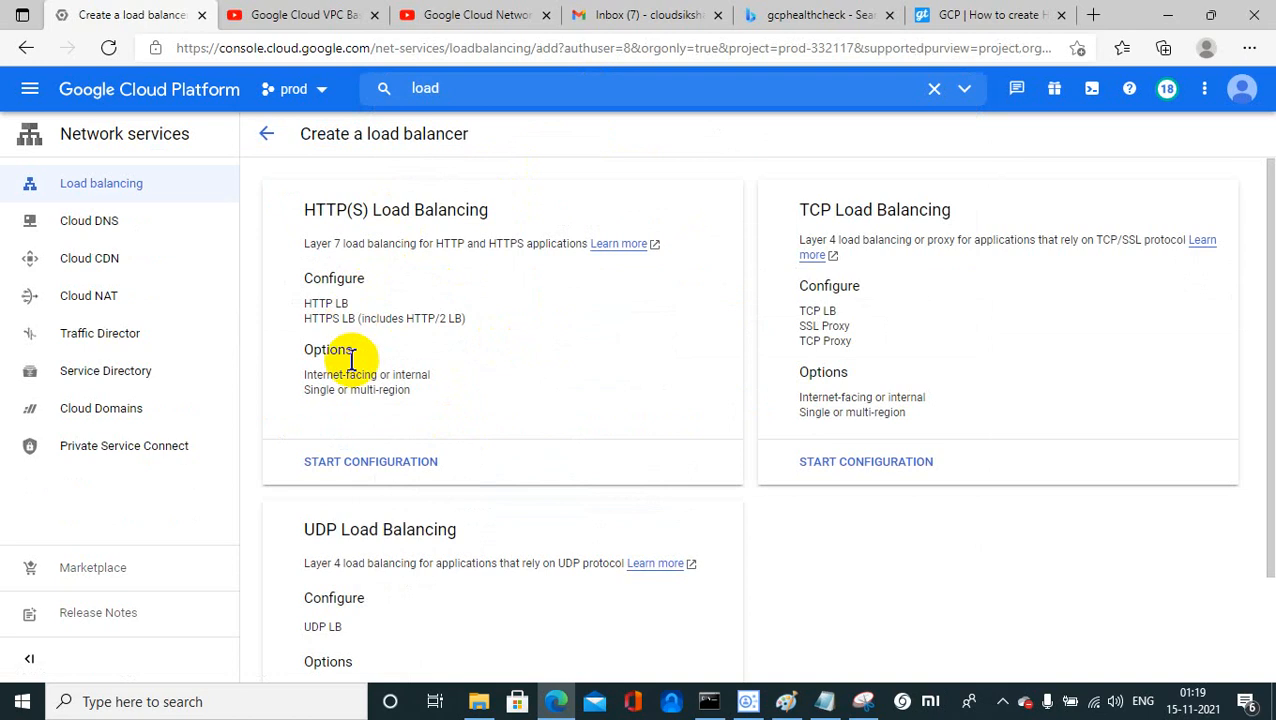
pyautogui.click(352, 462)
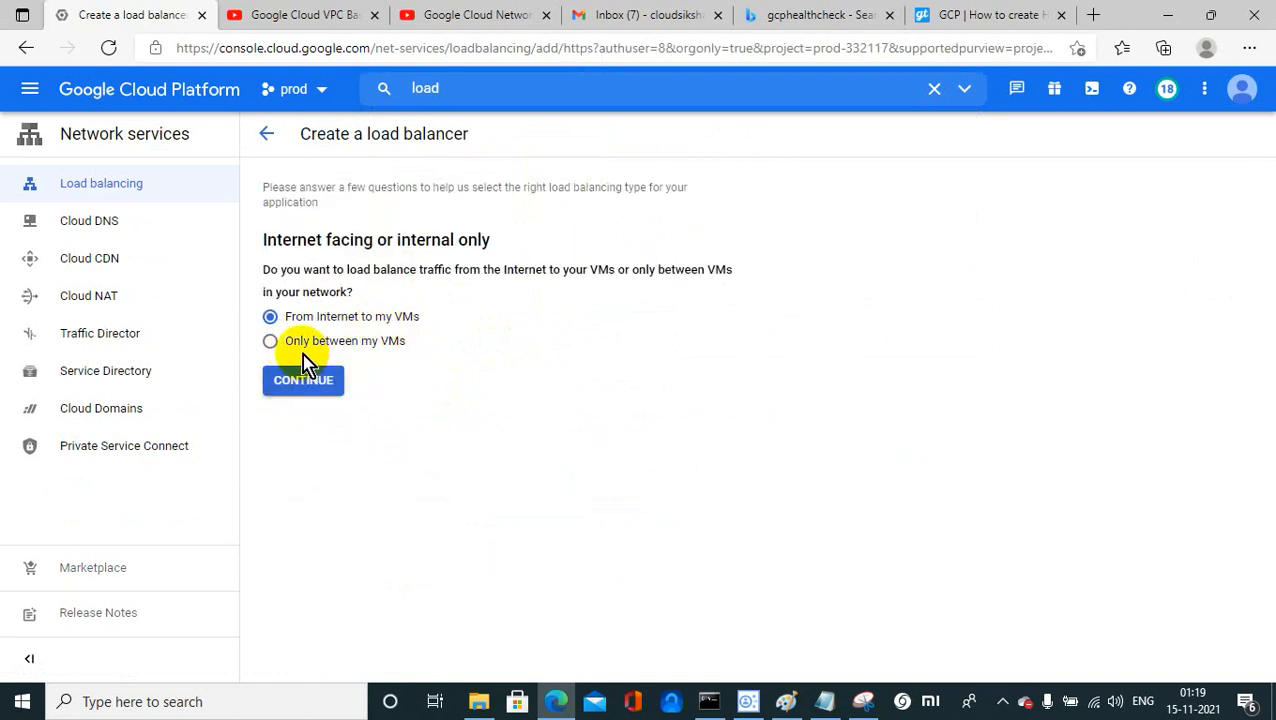
# Step: Return from the internet-facing setup, choose Only between my VMs and continue to the internal HTTP(S) load balancer's configuration
pyautogui.click(303, 385)
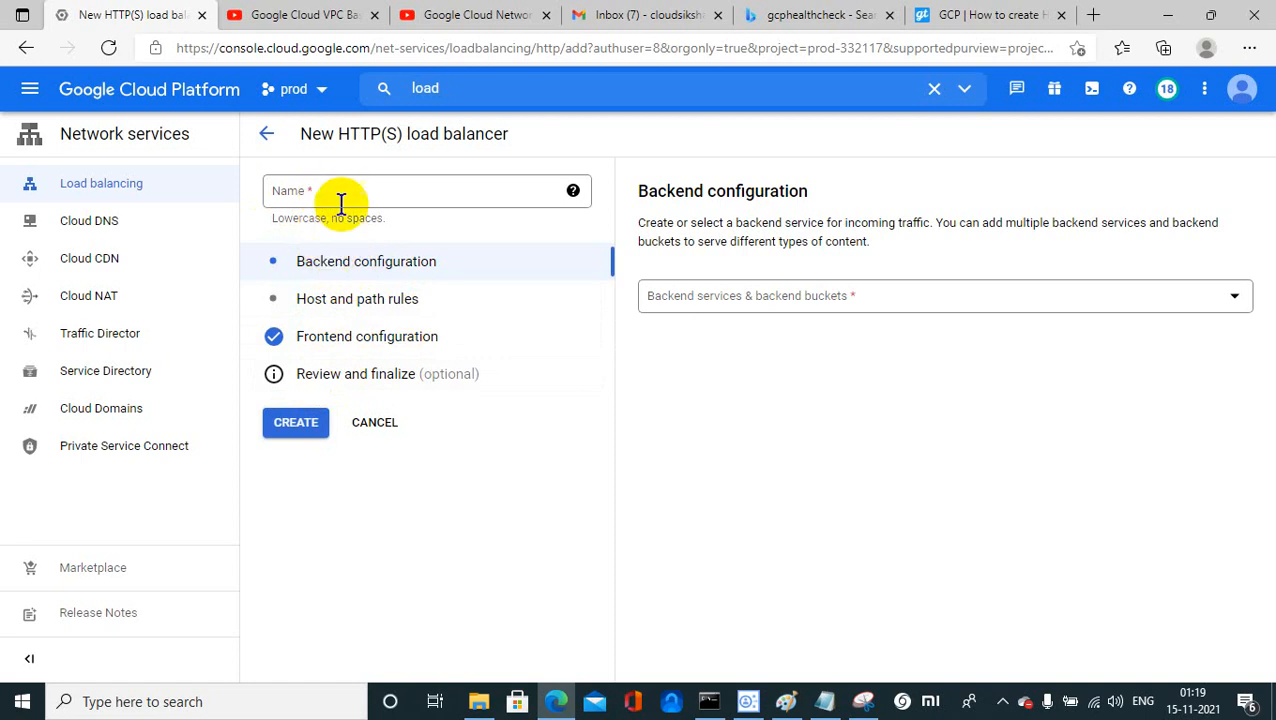
pyautogui.click(265, 135)
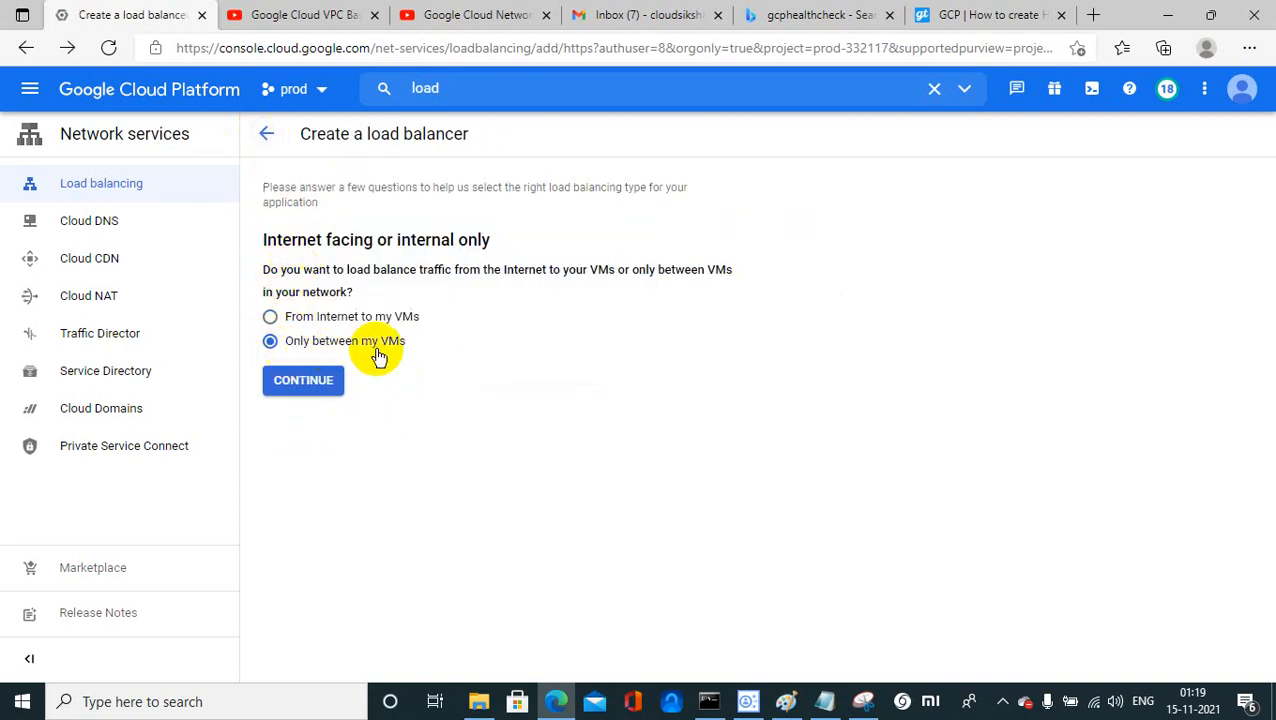
pyautogui.click(305, 380)
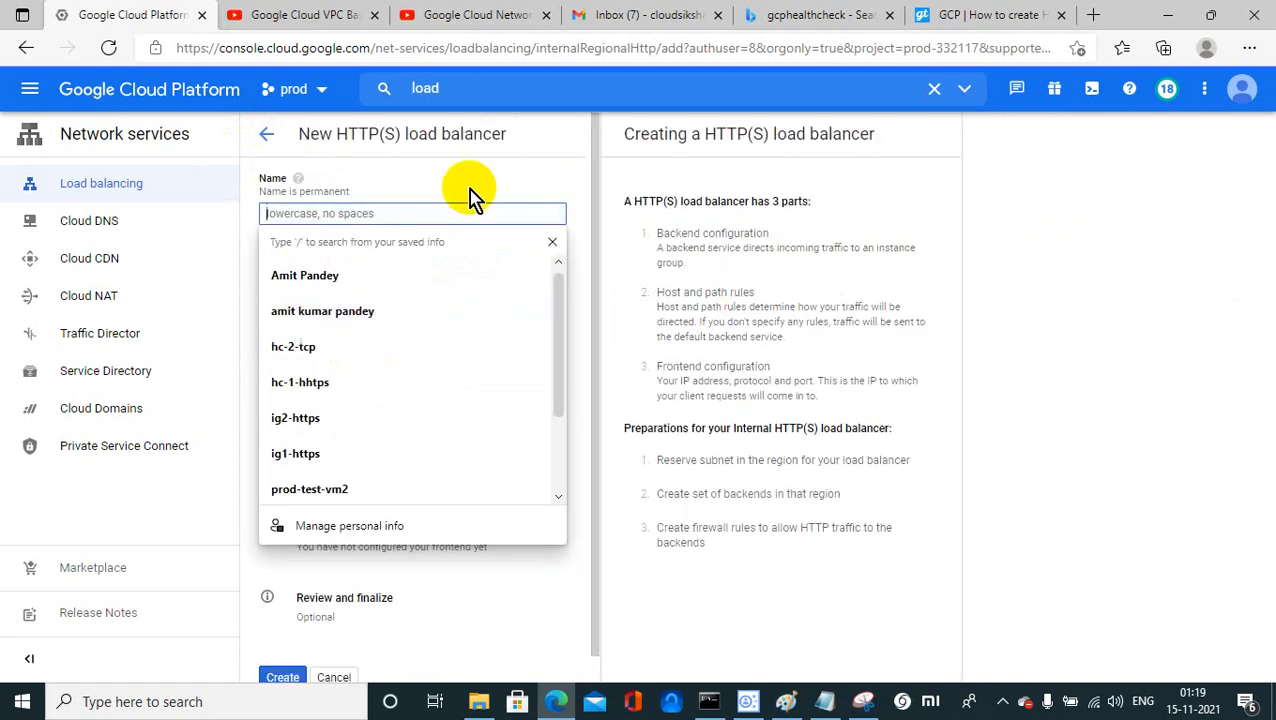
pyautogui.click(1110, 268)
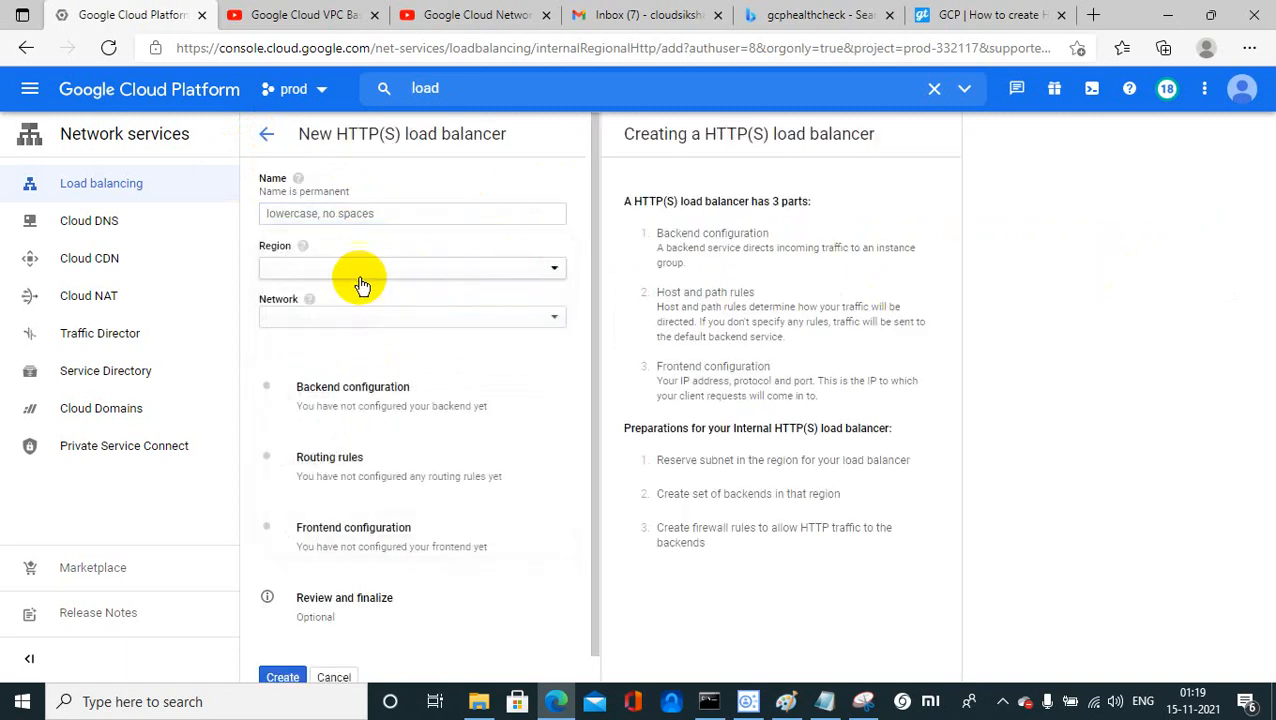
# Step: Name the load balancer lb-https and set its region to us-east4 and its network to prod-vpc
pyautogui.click(277, 216)
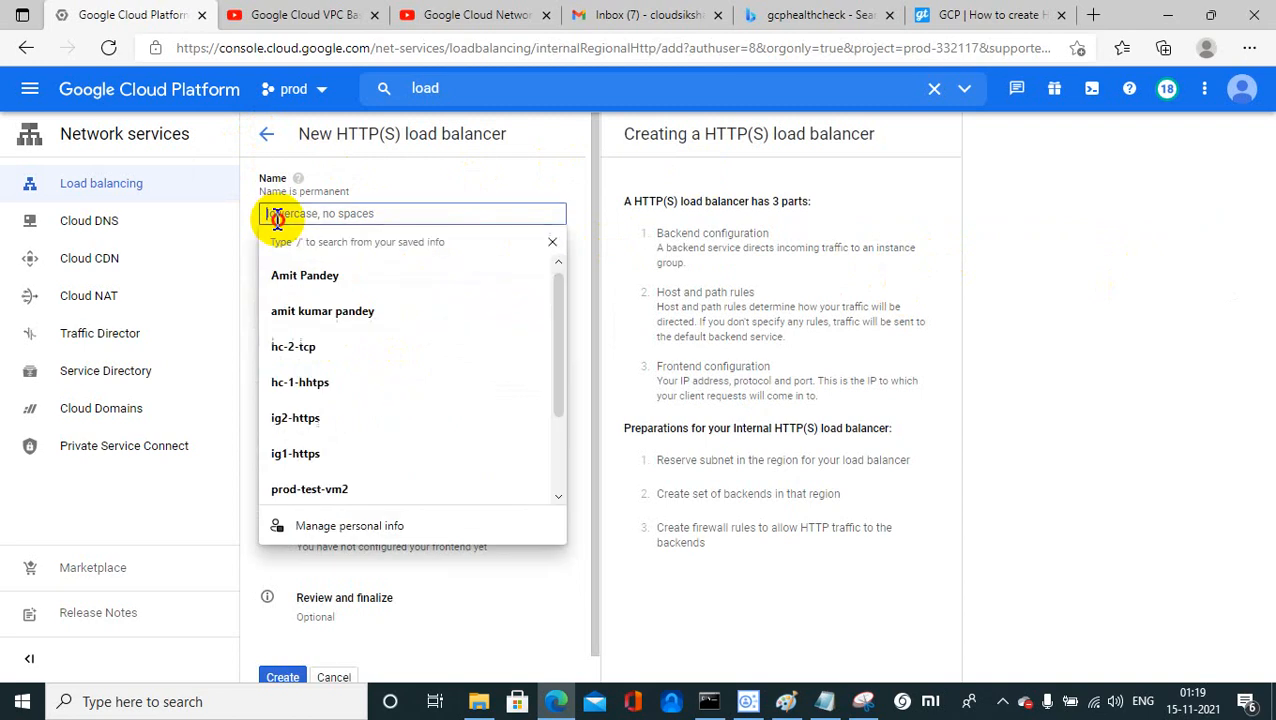
pyautogui.write('lb')
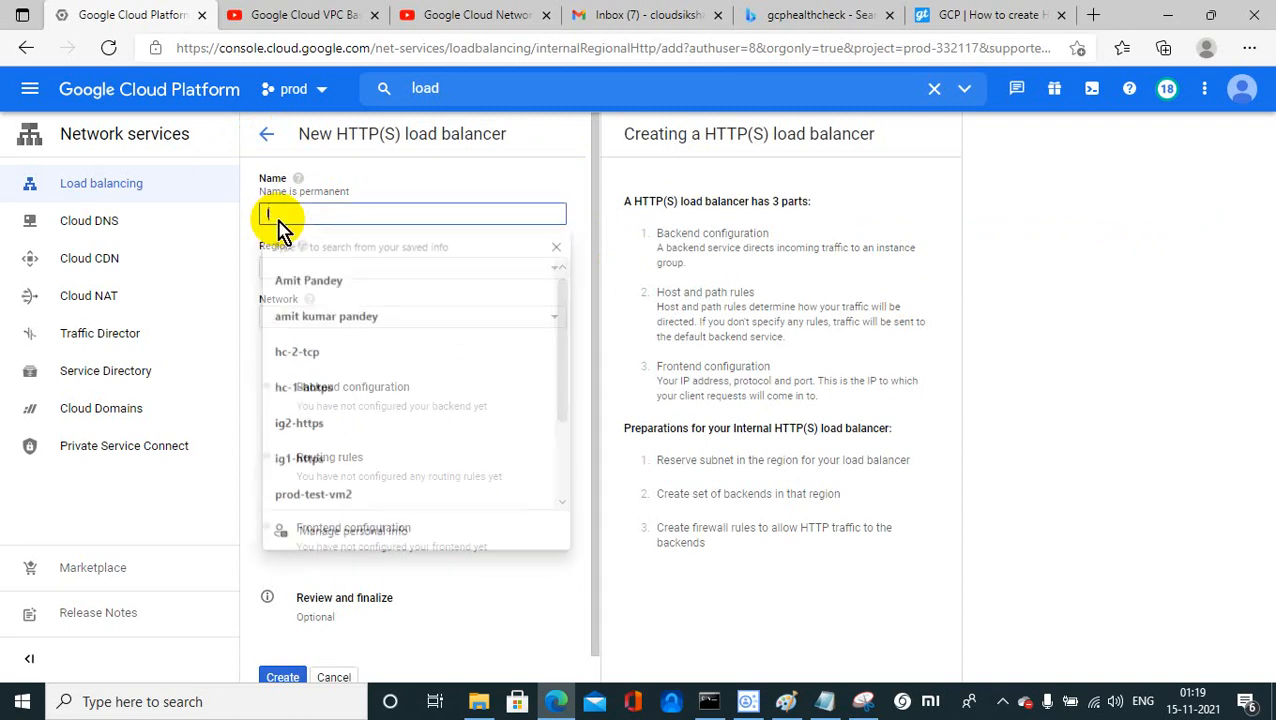
pyautogui.write('-int')
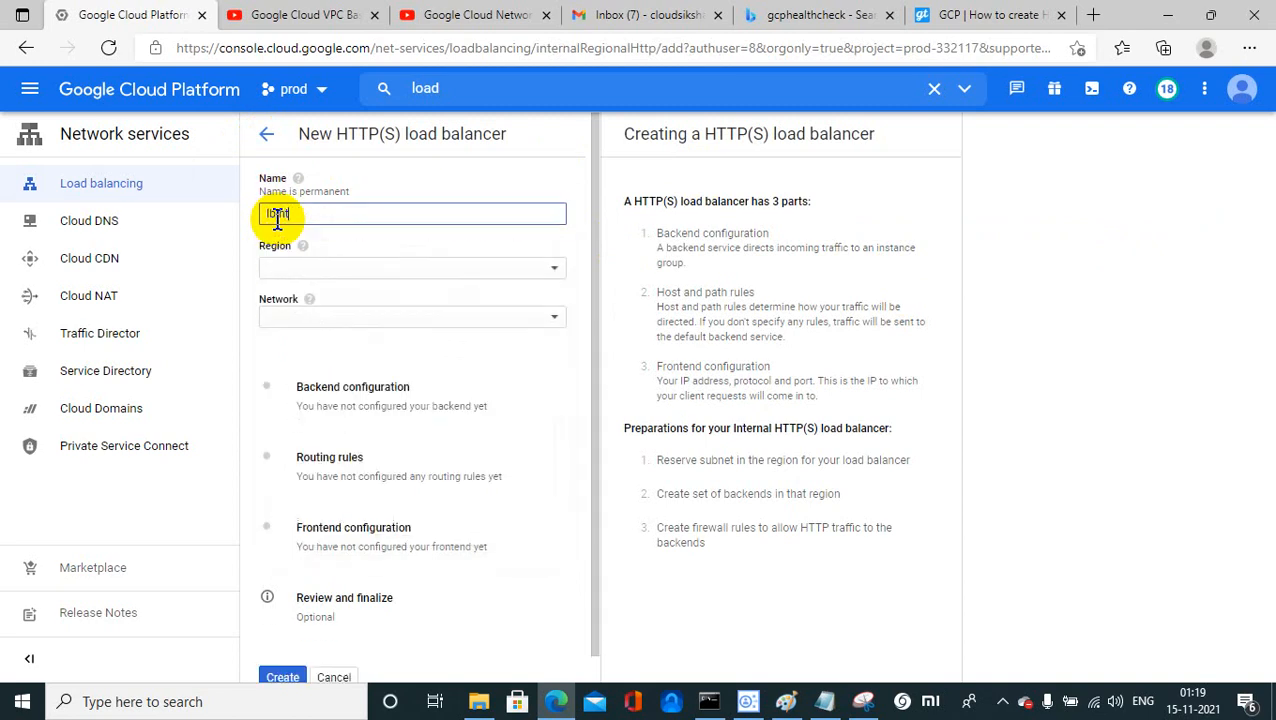
pyautogui.click(306, 268)
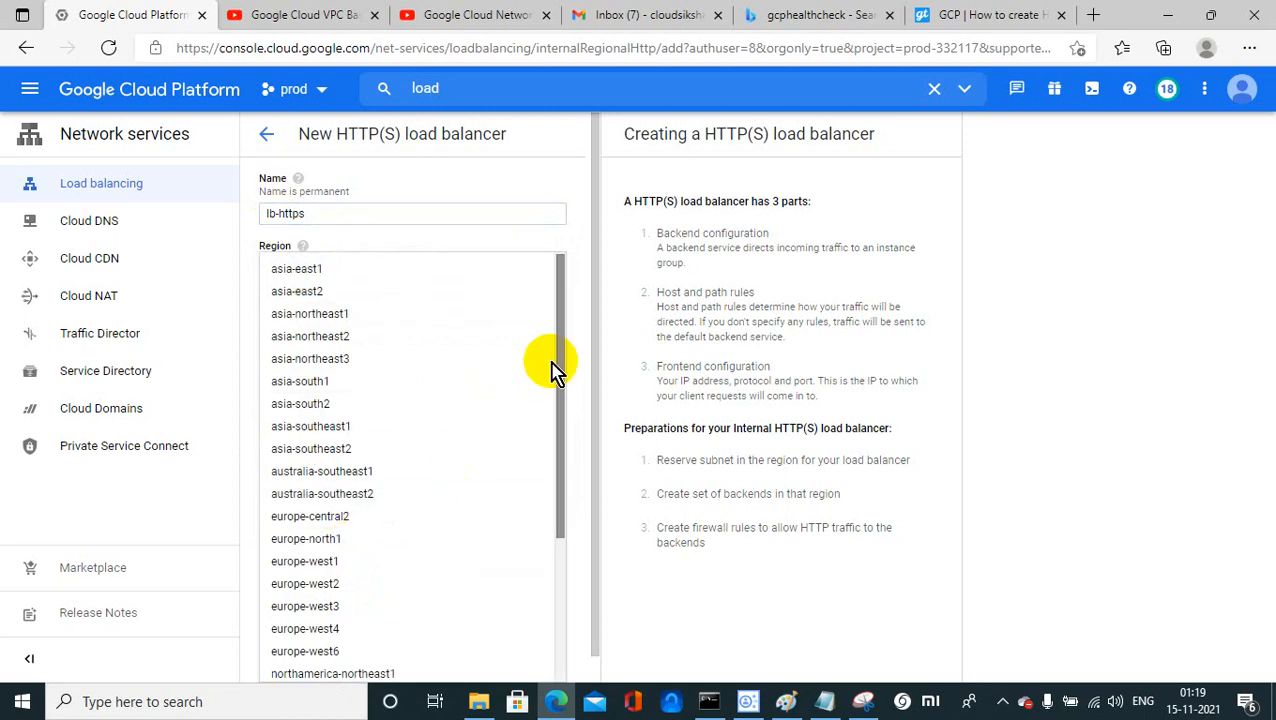
pyautogui.moveTo(560, 378); pyautogui.dragTo(558, 535)
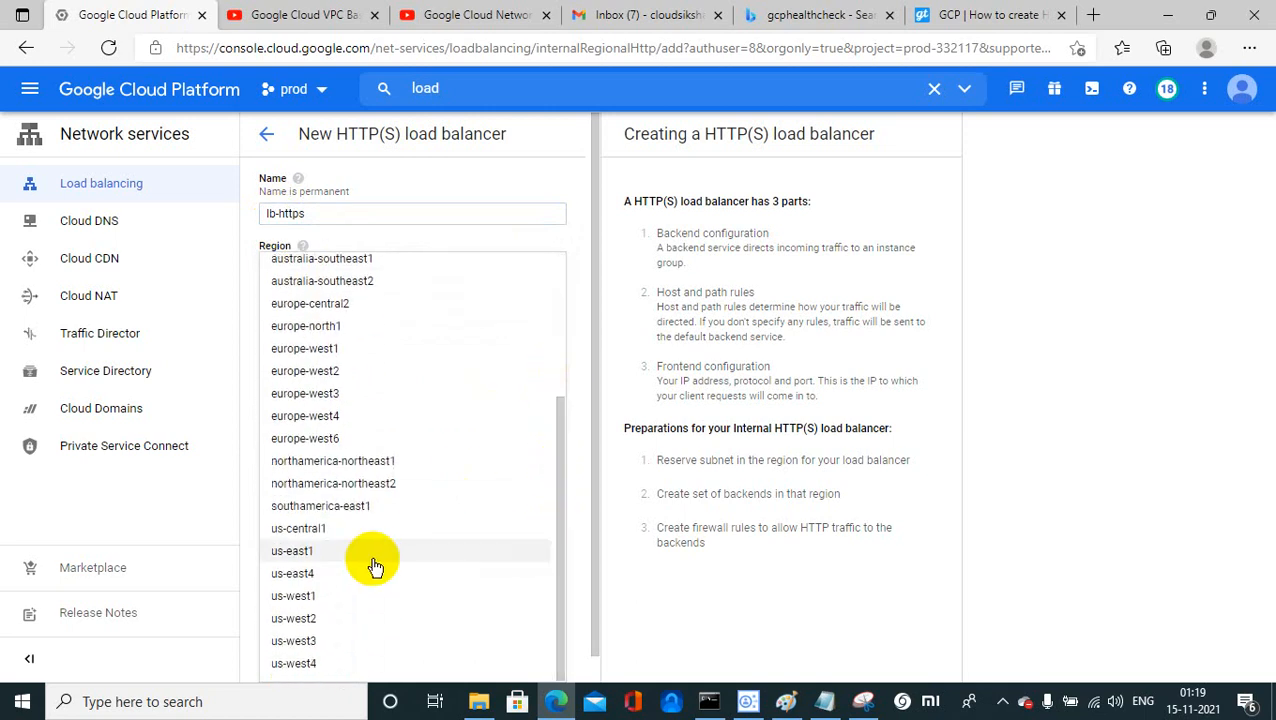
pyautogui.click(318, 575)
pyautogui.click(327, 320)
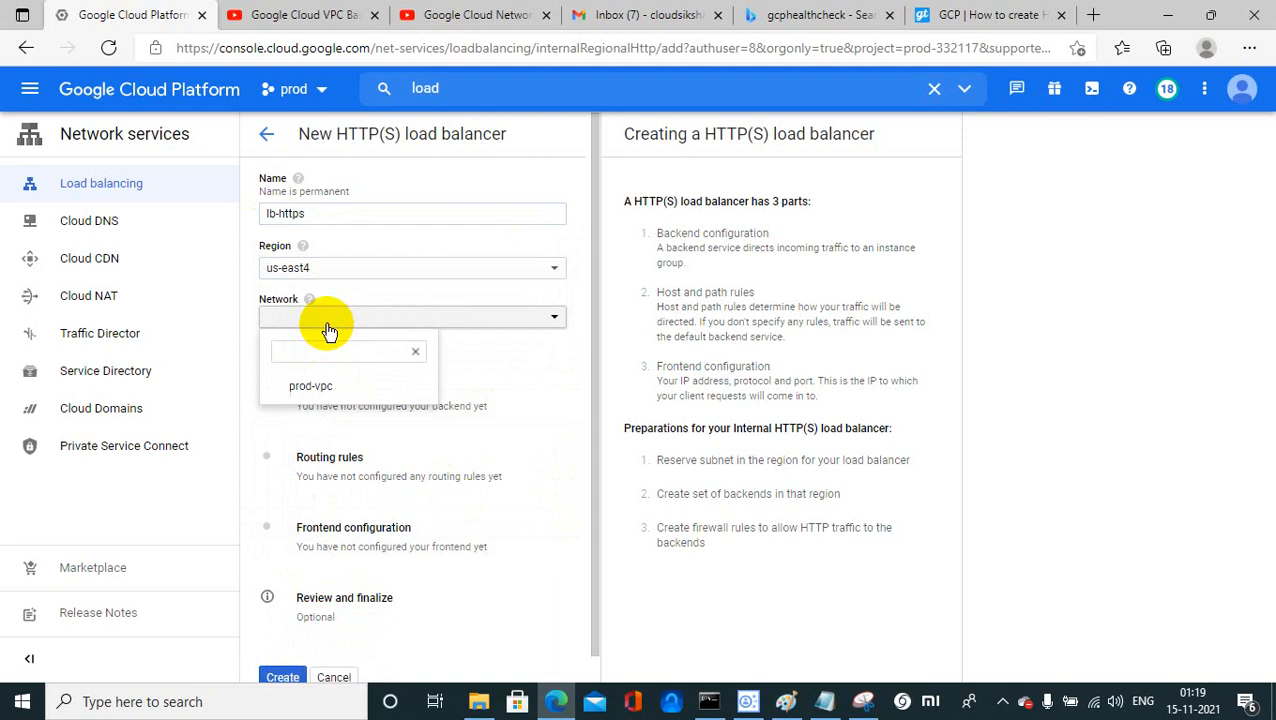
pyautogui.click(310, 385)
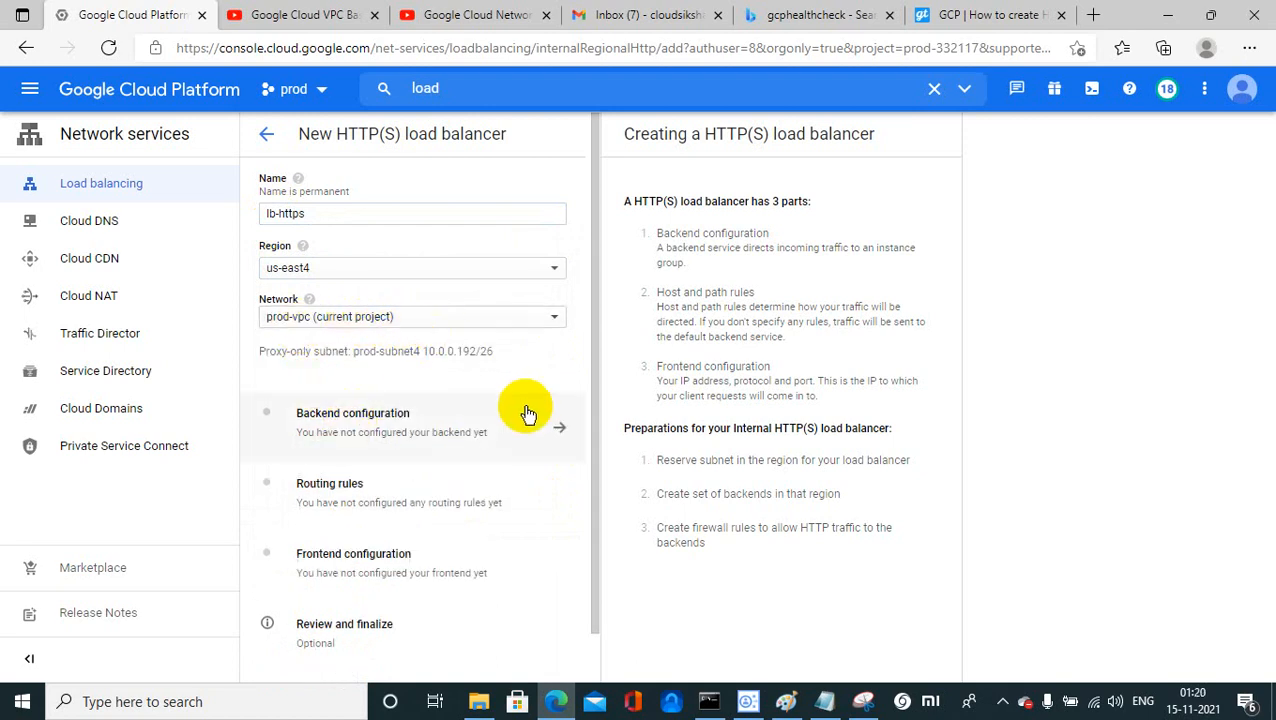
# Step: In the backend configuration, start a new backend service and name it backend-https
pyautogui.click(393, 428)
pyautogui.click(775, 276)
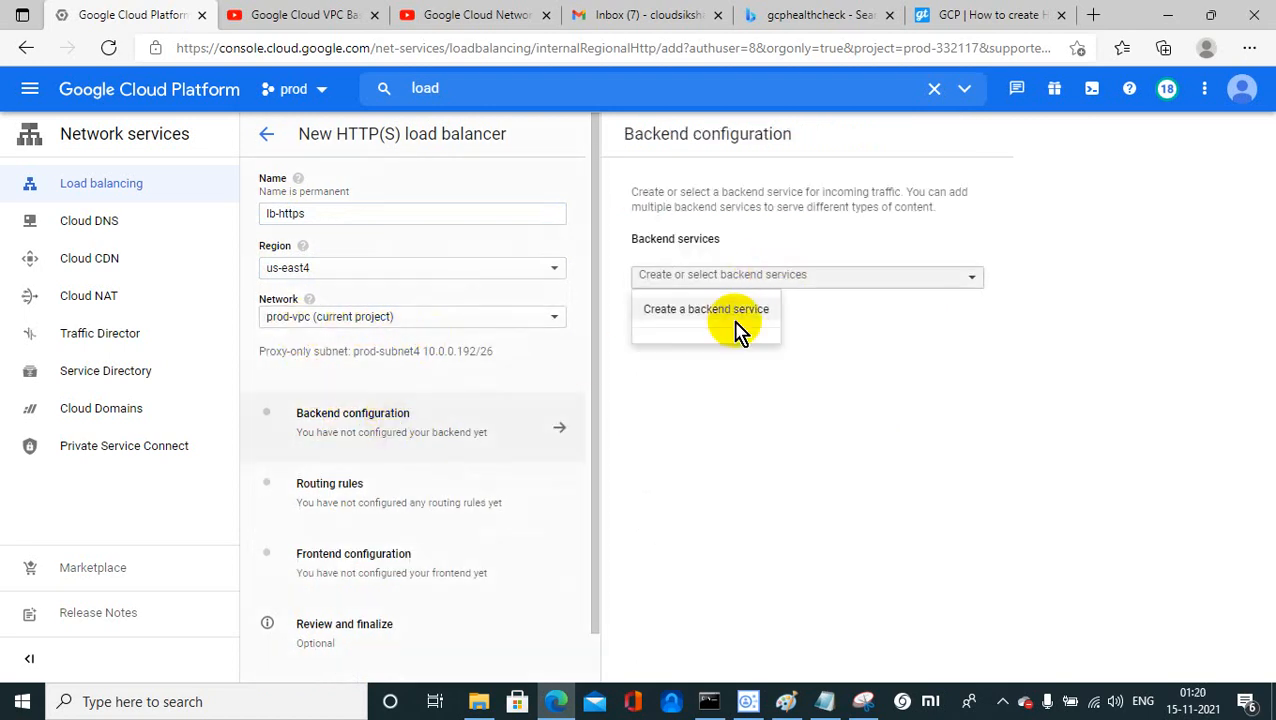
pyautogui.click(697, 310)
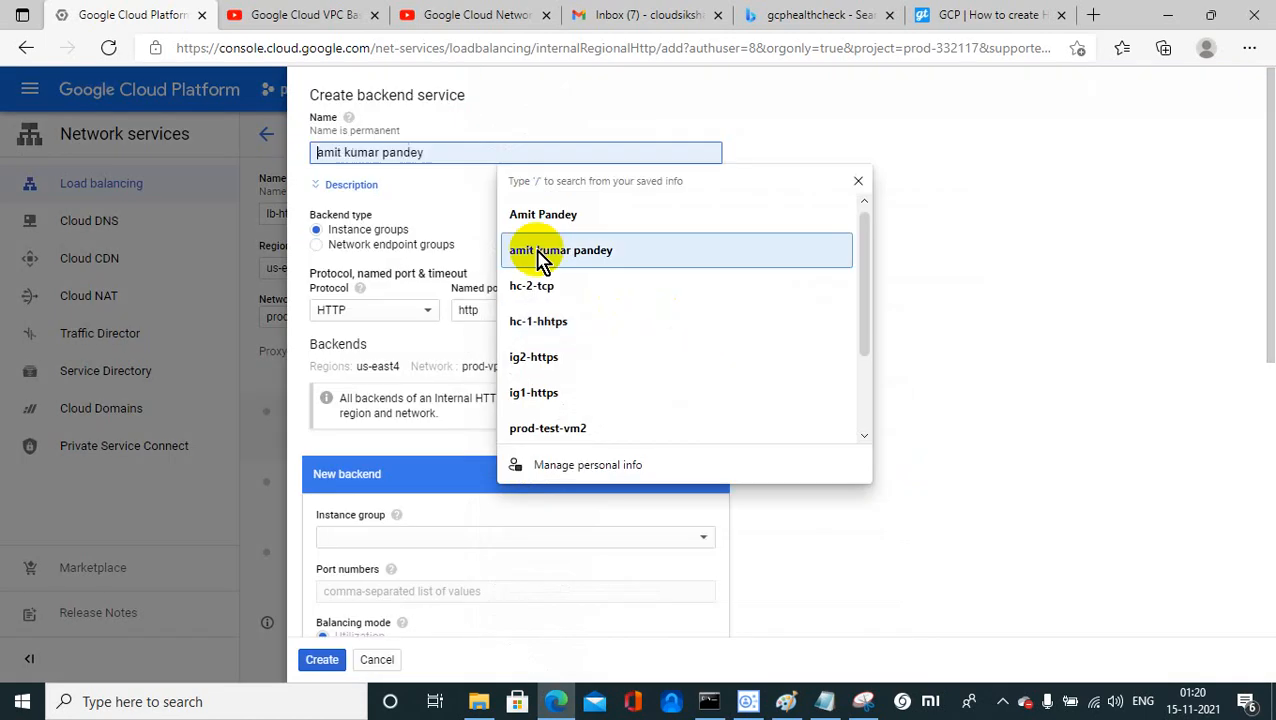
pyautogui.write('backend')
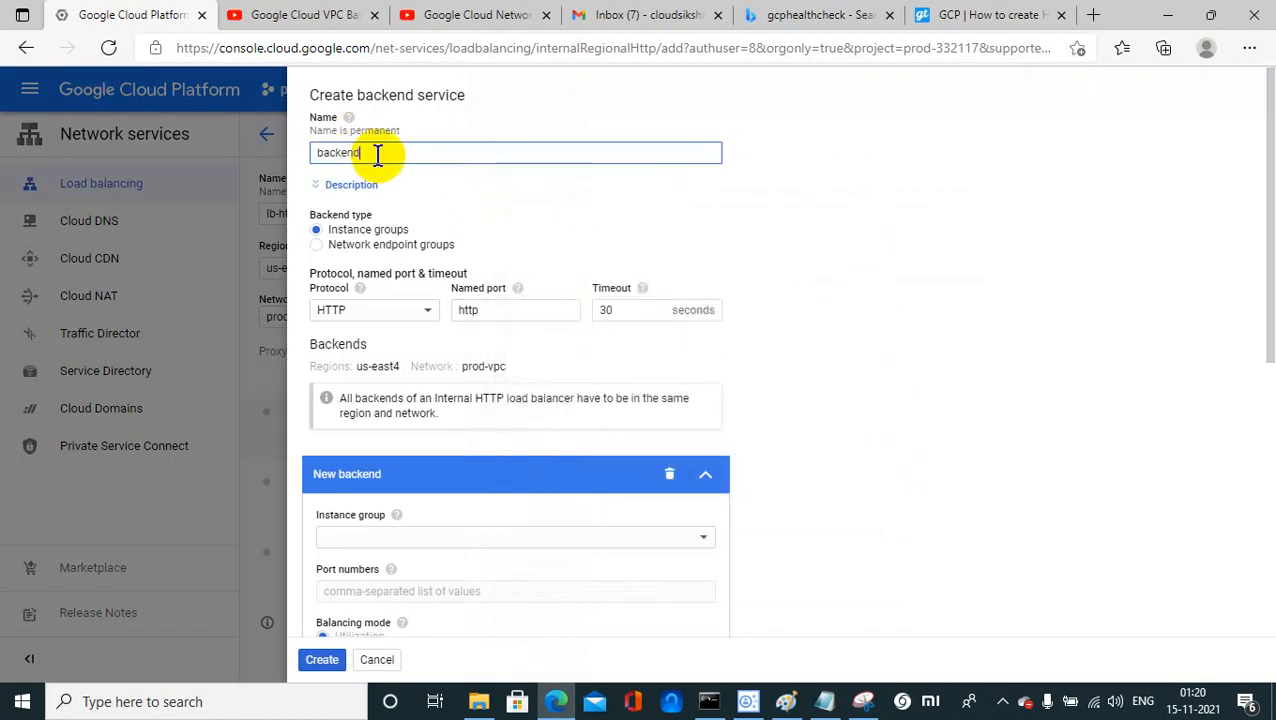
pyautogui.write('-https')
# Step: Set the backend service's protocol to HTTPS
pyautogui.click(490, 310)
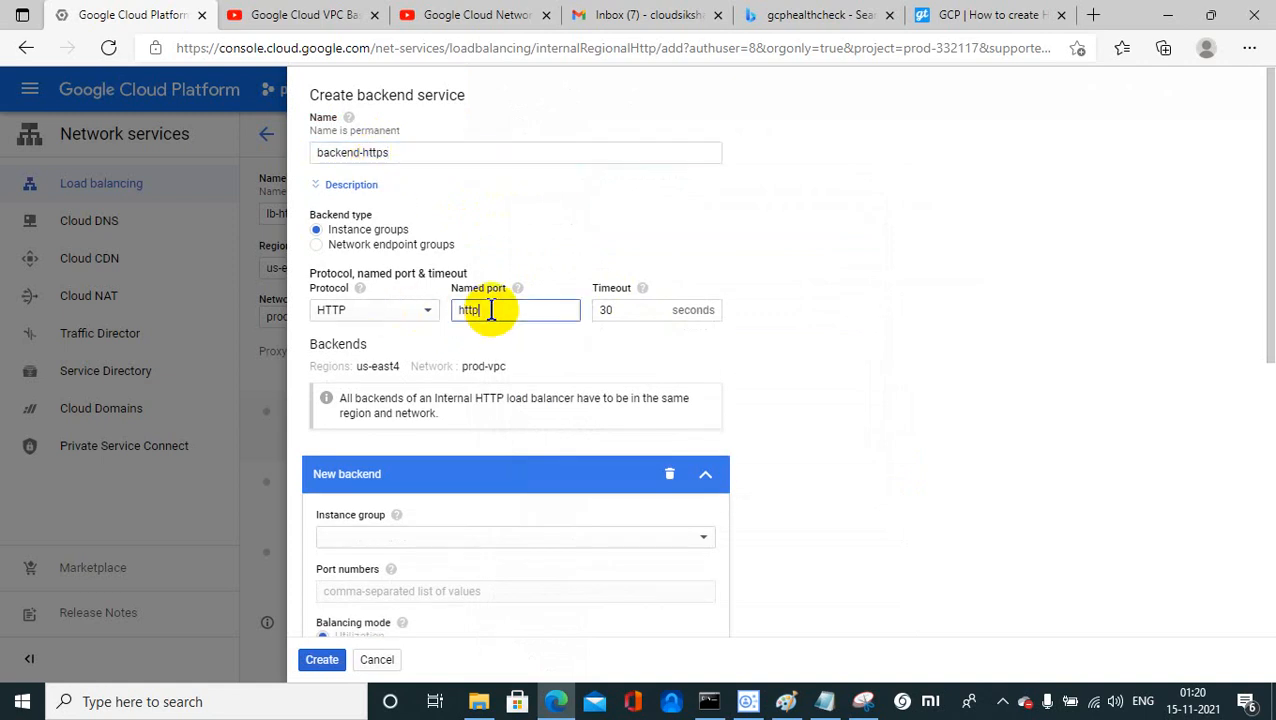
pyautogui.click(419, 316)
pyautogui.click(365, 348)
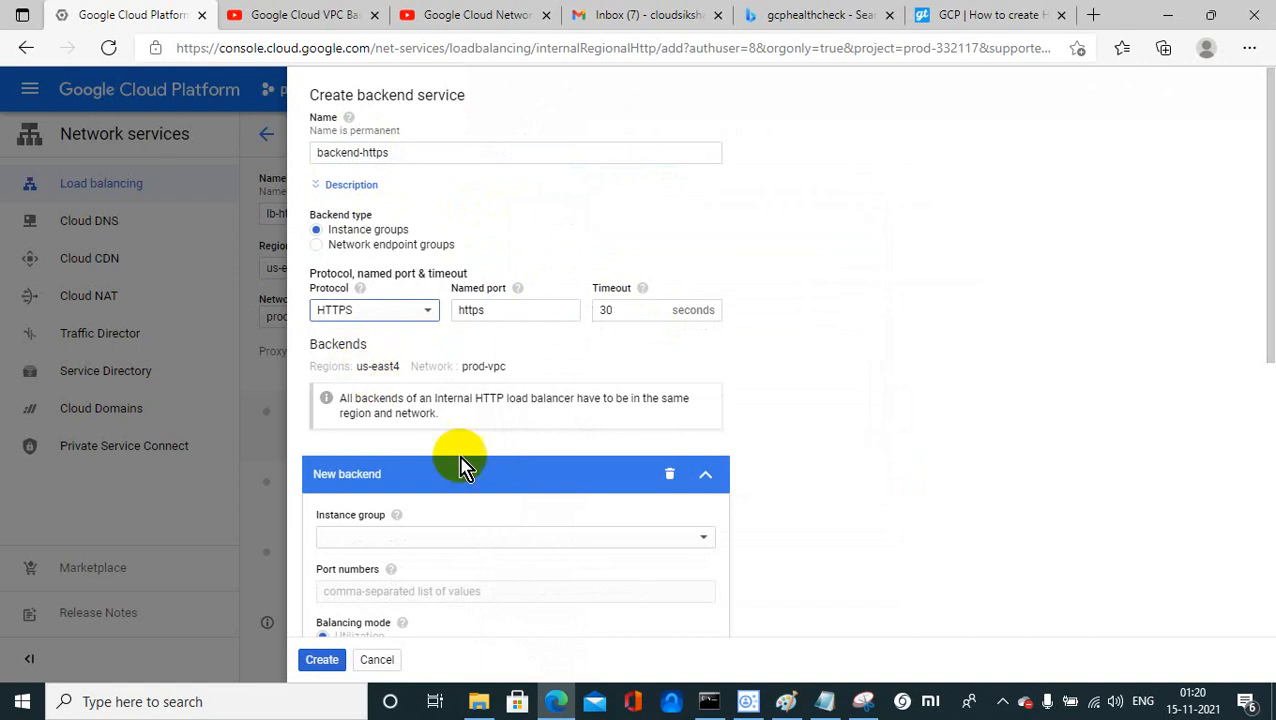
# Step: Add instance group ig1-https as the first backend with port number 443
pyautogui.click(423, 538)
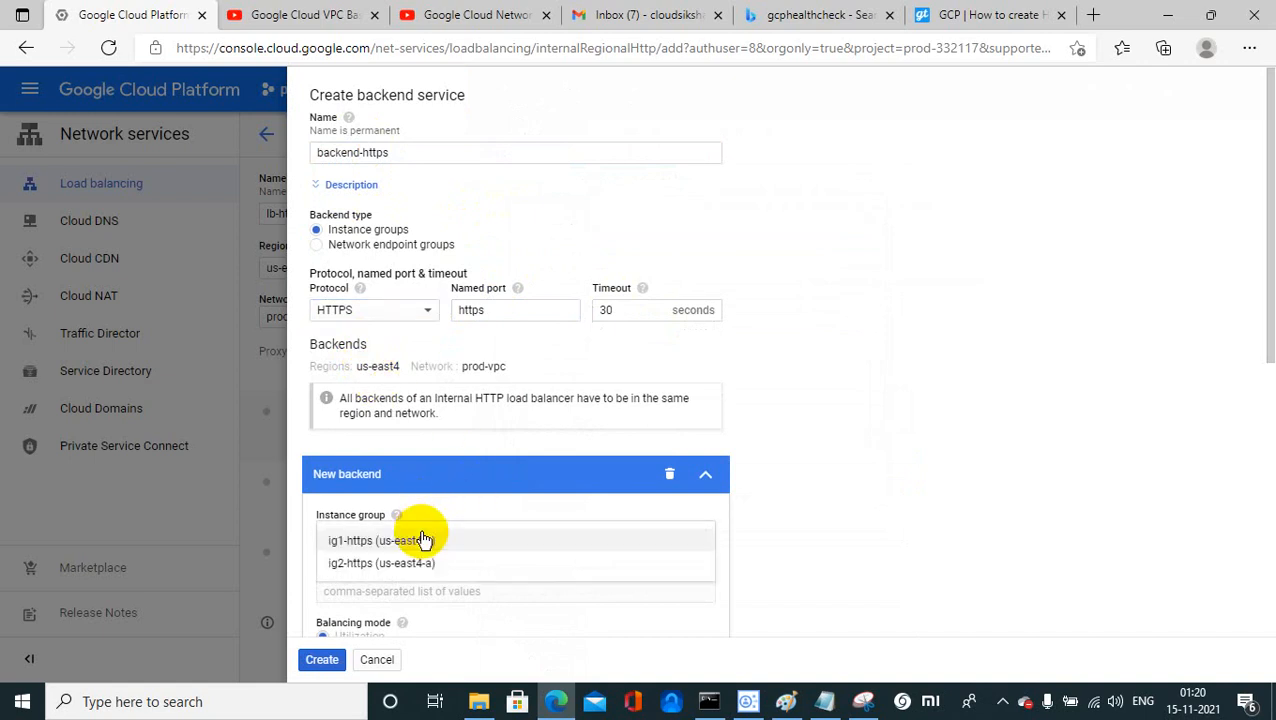
pyautogui.click(368, 545)
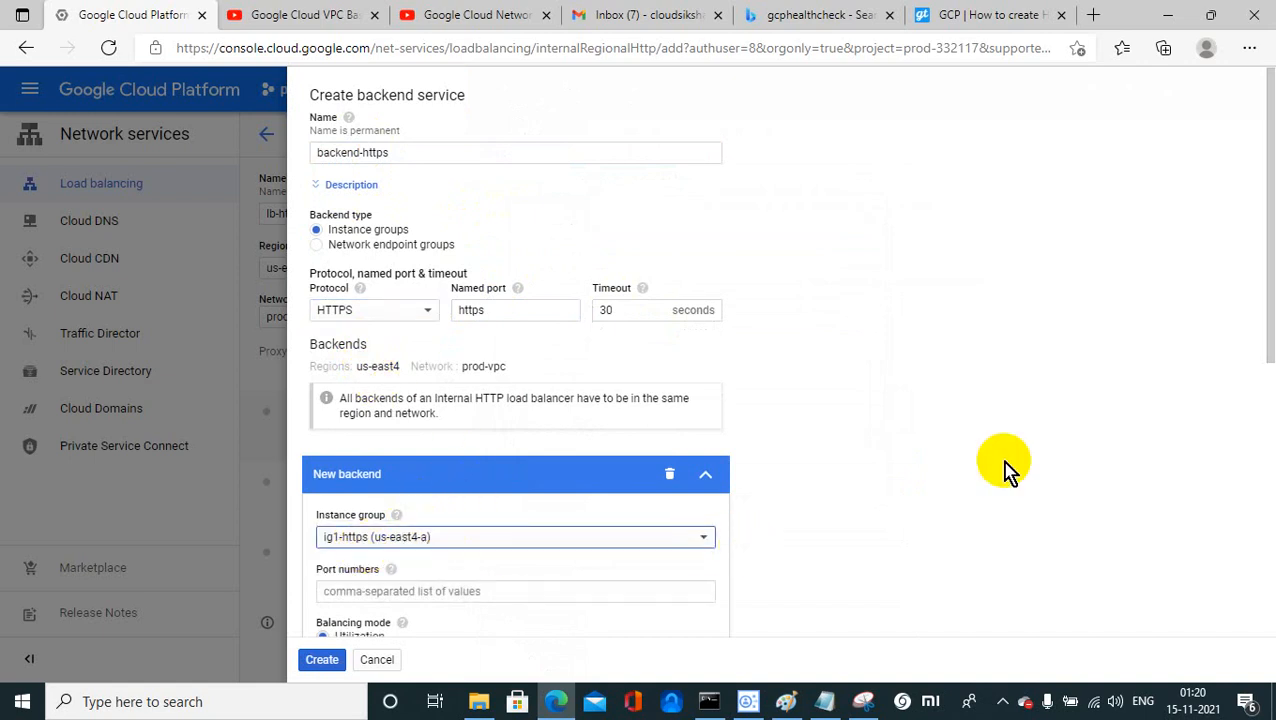
pyautogui.moveTo(1270, 280); pyautogui.dragTo(1266, 407)
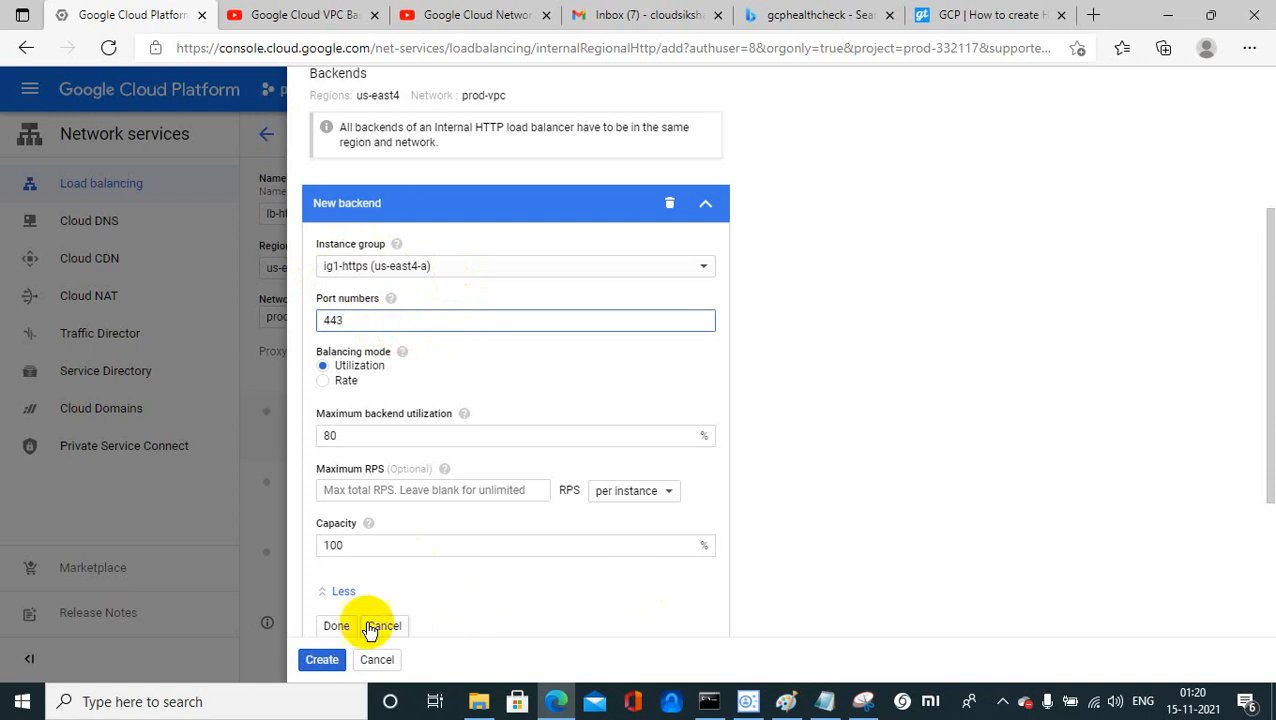
pyautogui.click(335, 627)
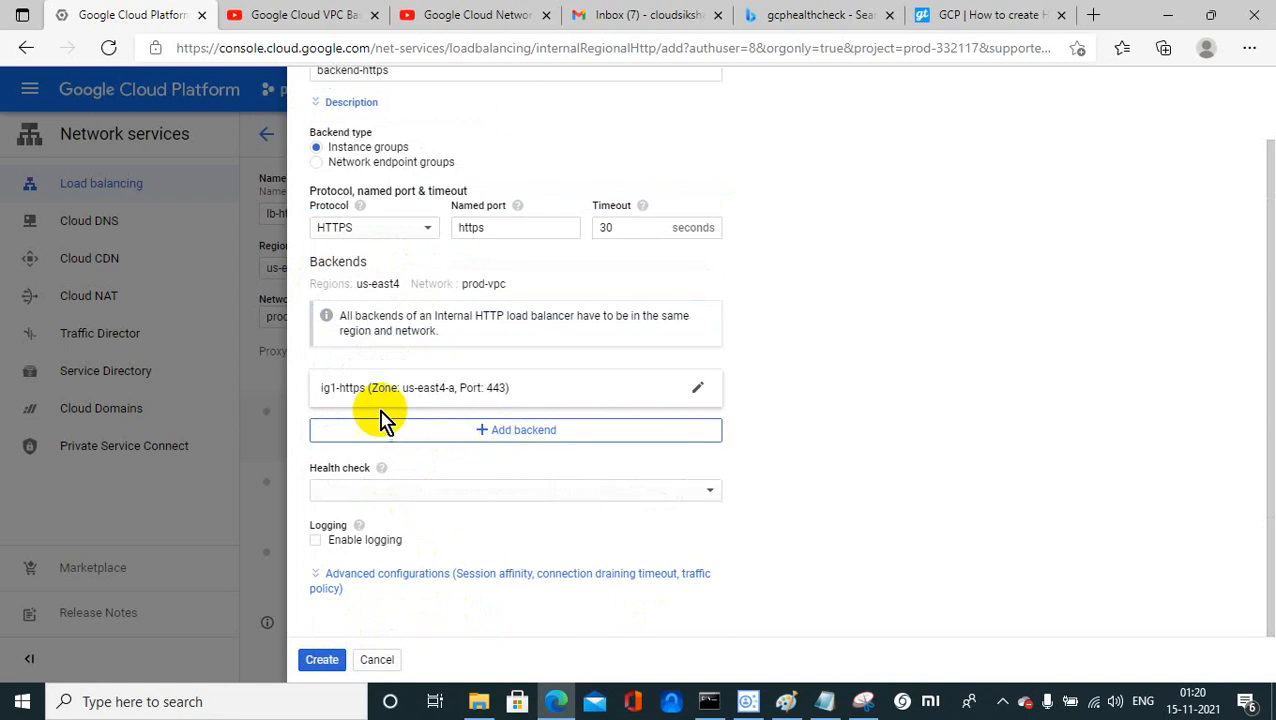
# Step: Add a second backend using instance group ig2-https with port number 443
pyautogui.click(500, 437)
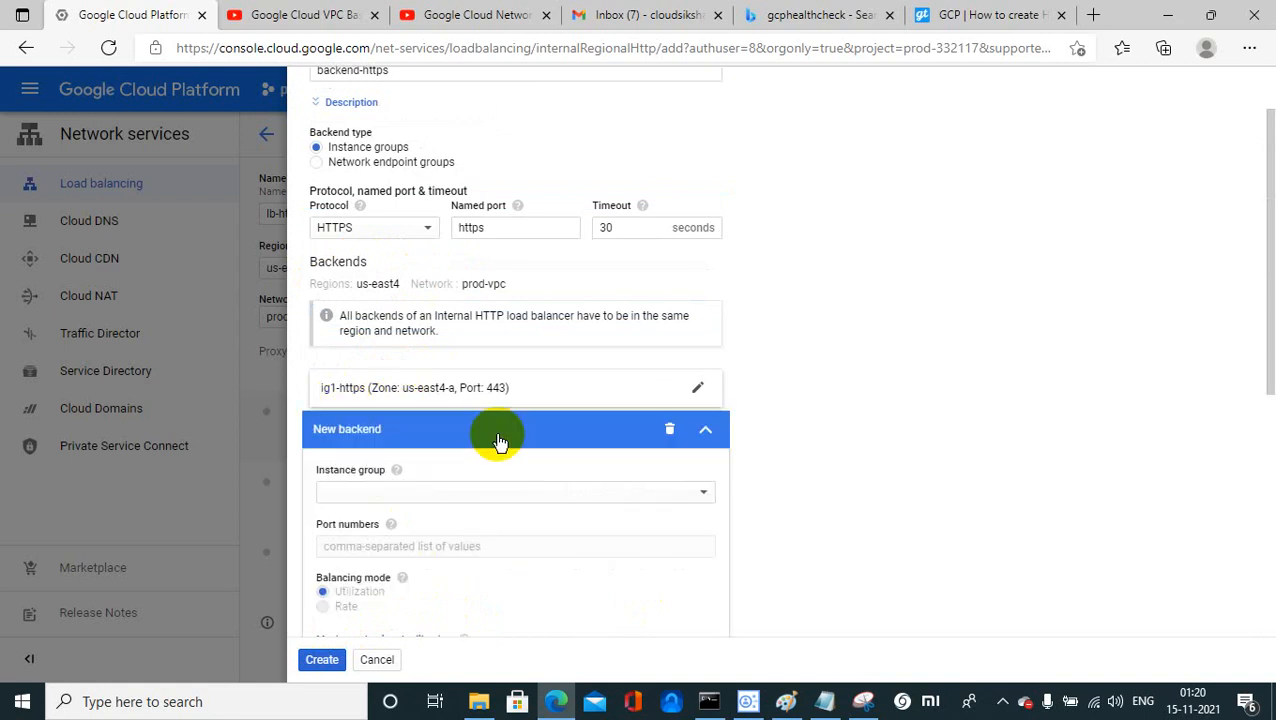
pyautogui.click(385, 496)
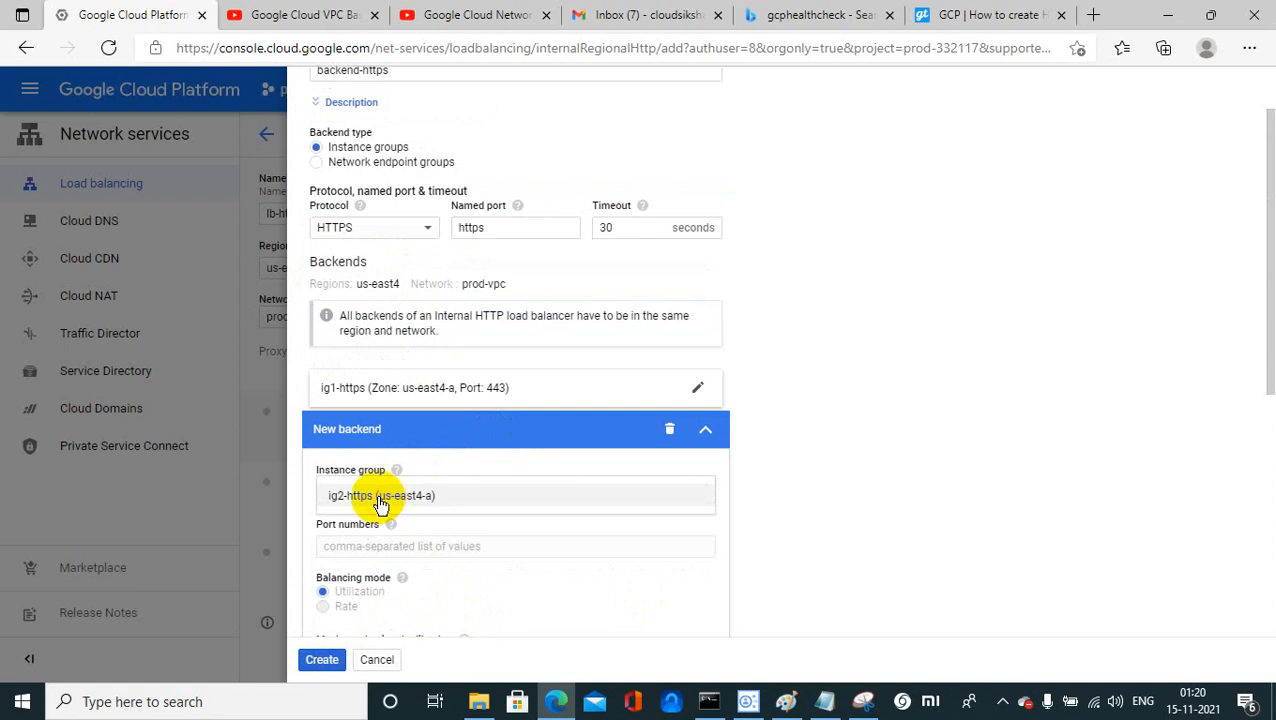
pyautogui.click(380, 500)
pyautogui.click(370, 548)
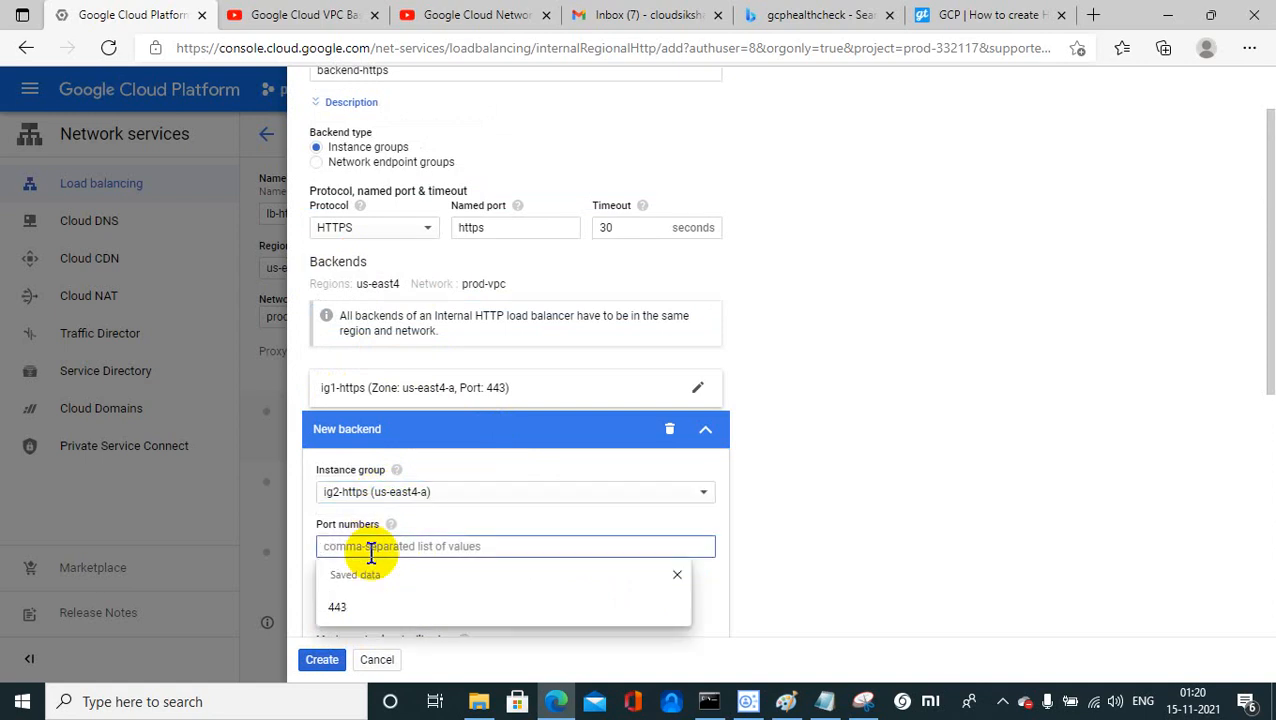
pyautogui.write('443')
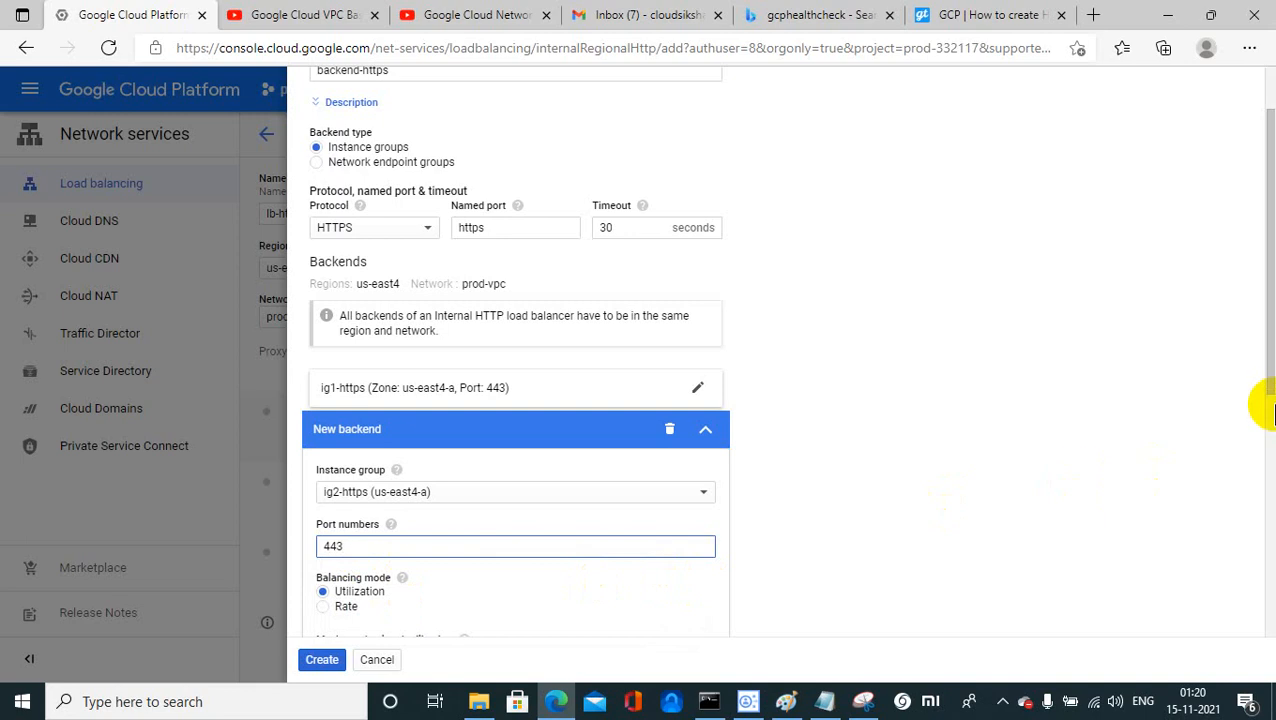
pyautogui.moveTo(1267, 370); pyautogui.dragTo(1267, 537)
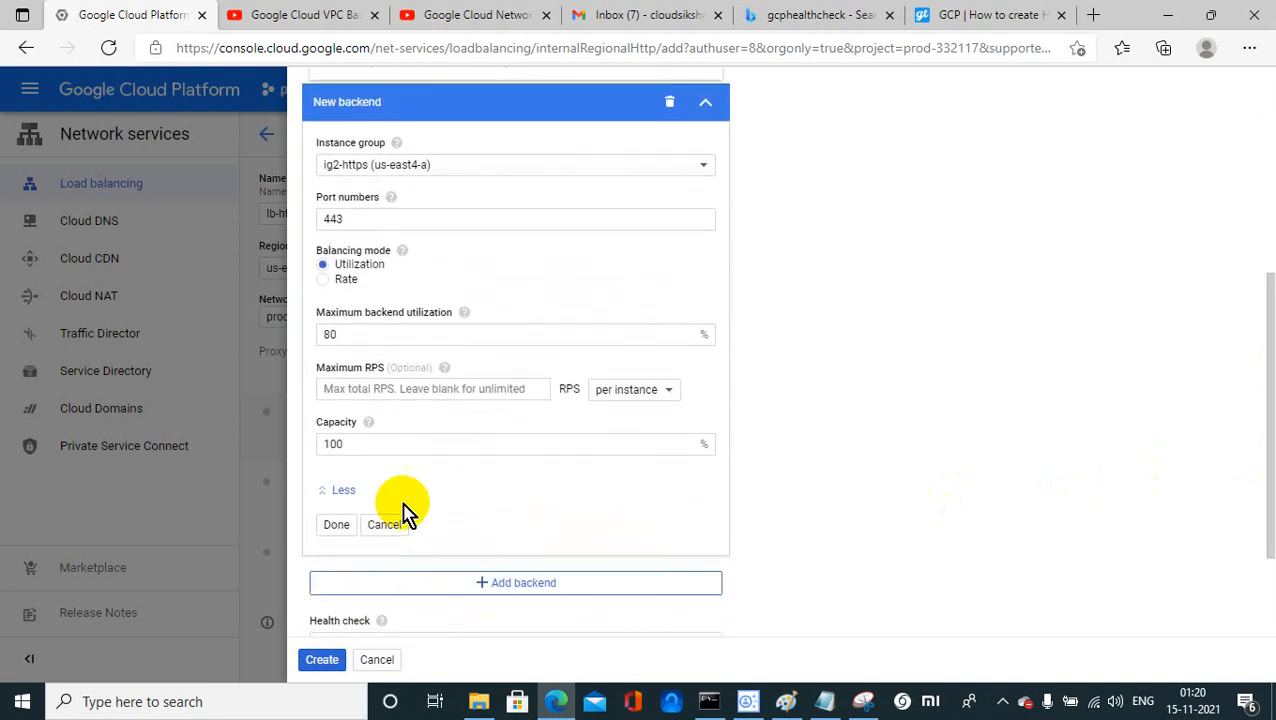
pyautogui.click(335, 525)
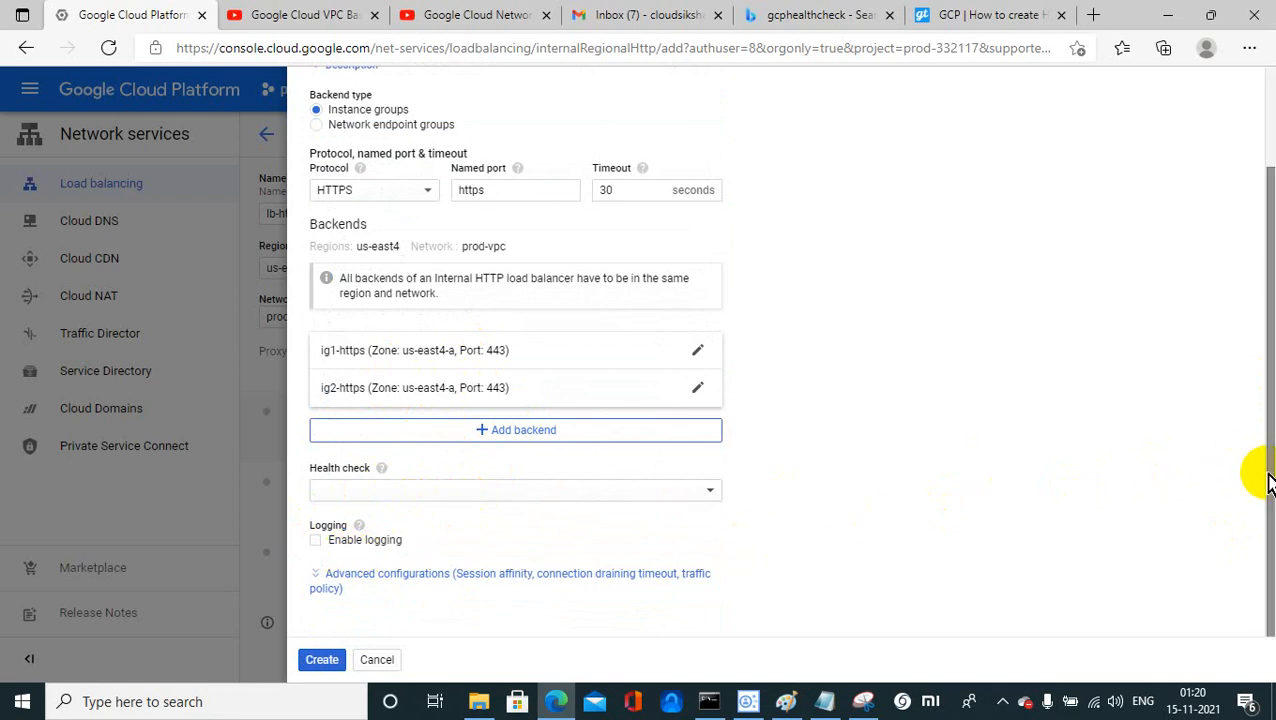
# Step: Start a new health check for the backend service and name it hc-https
pyautogui.click(572, 497)
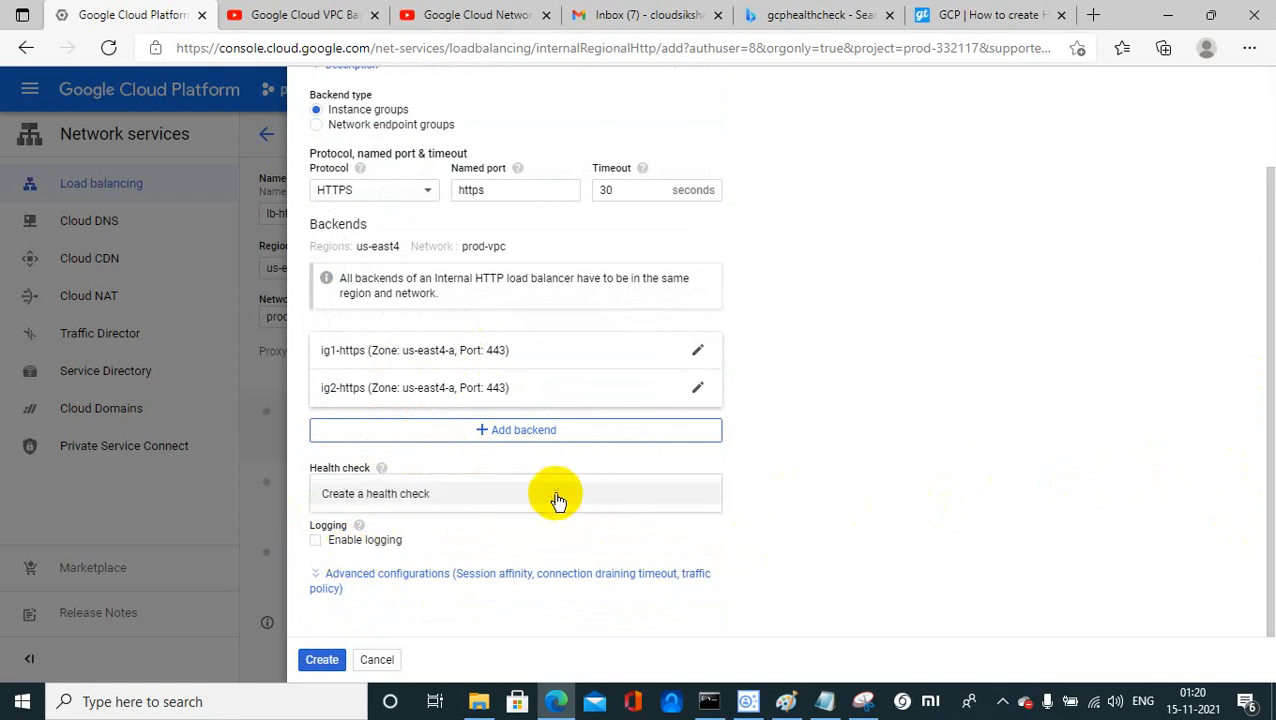
pyautogui.click(378, 497)
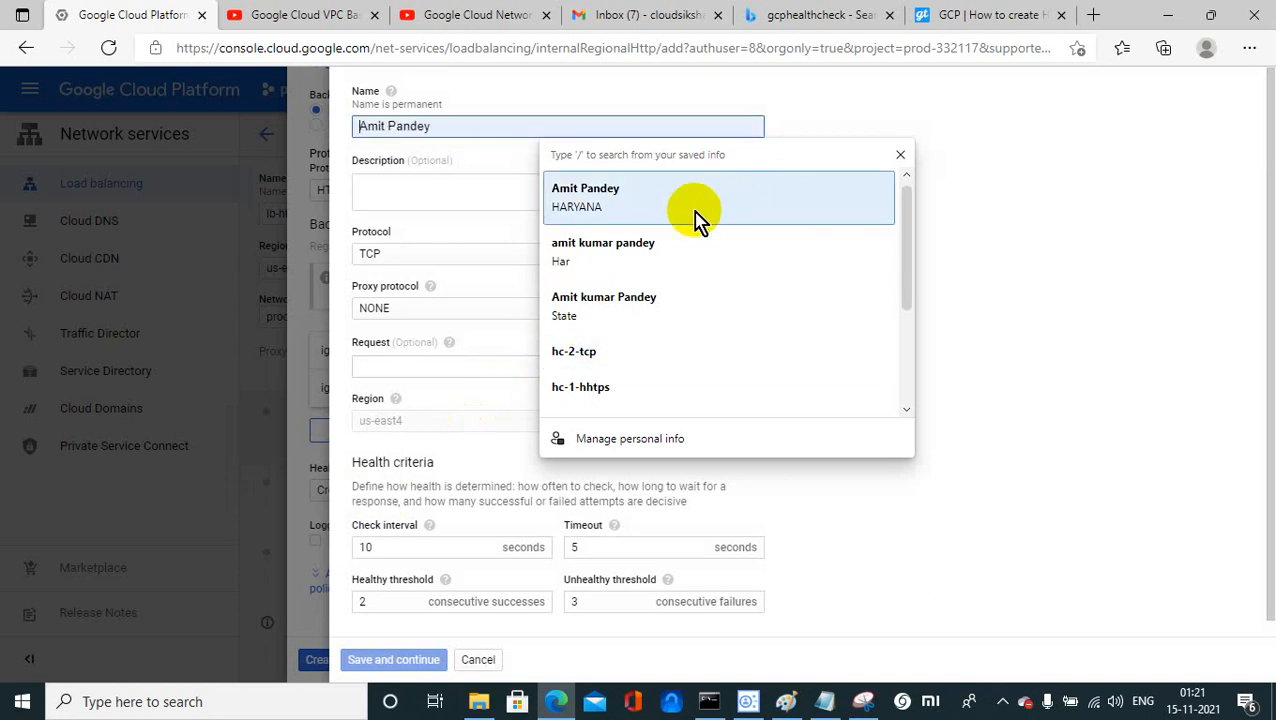
pyautogui.click(421, 130)
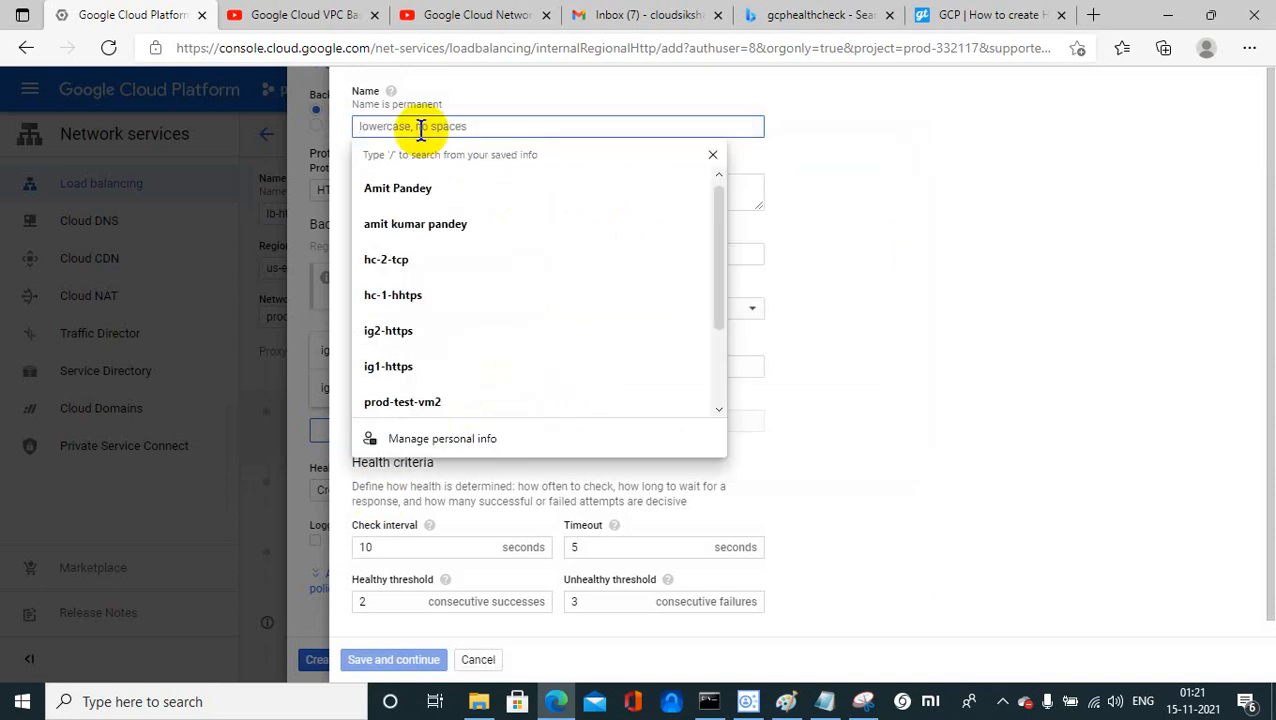
pyautogui.write('h')
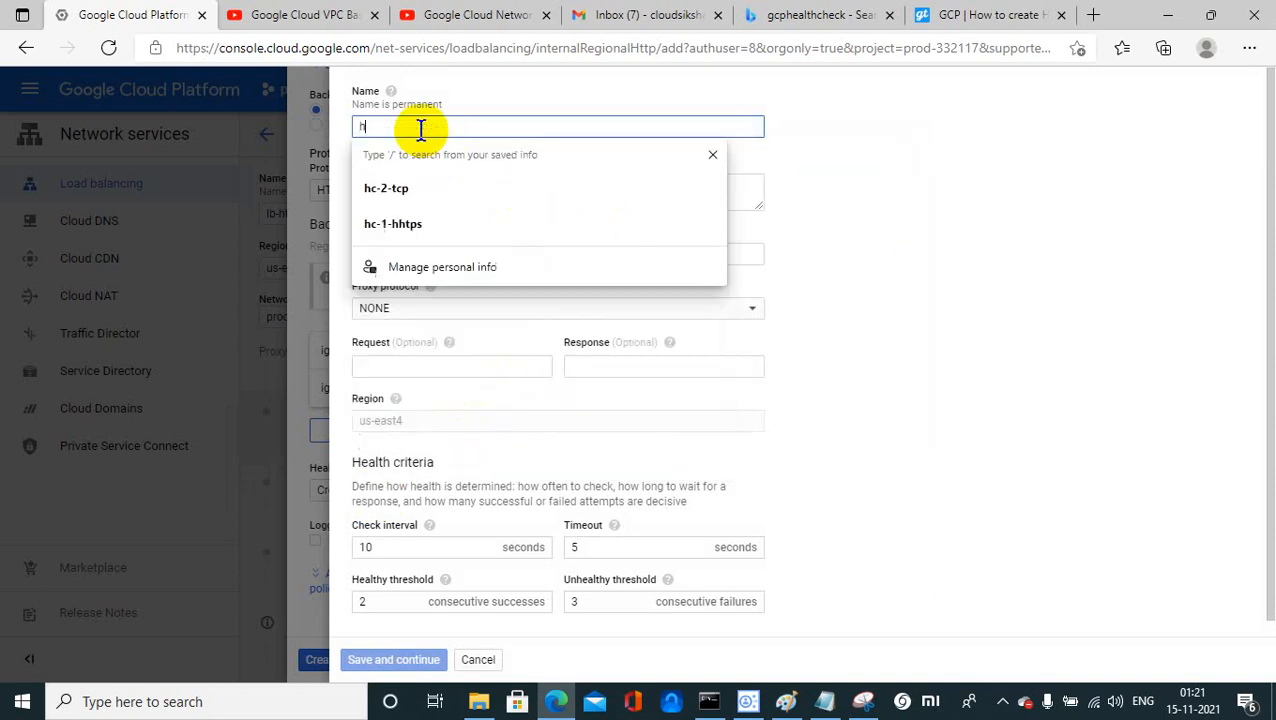
pyautogui.write('c')
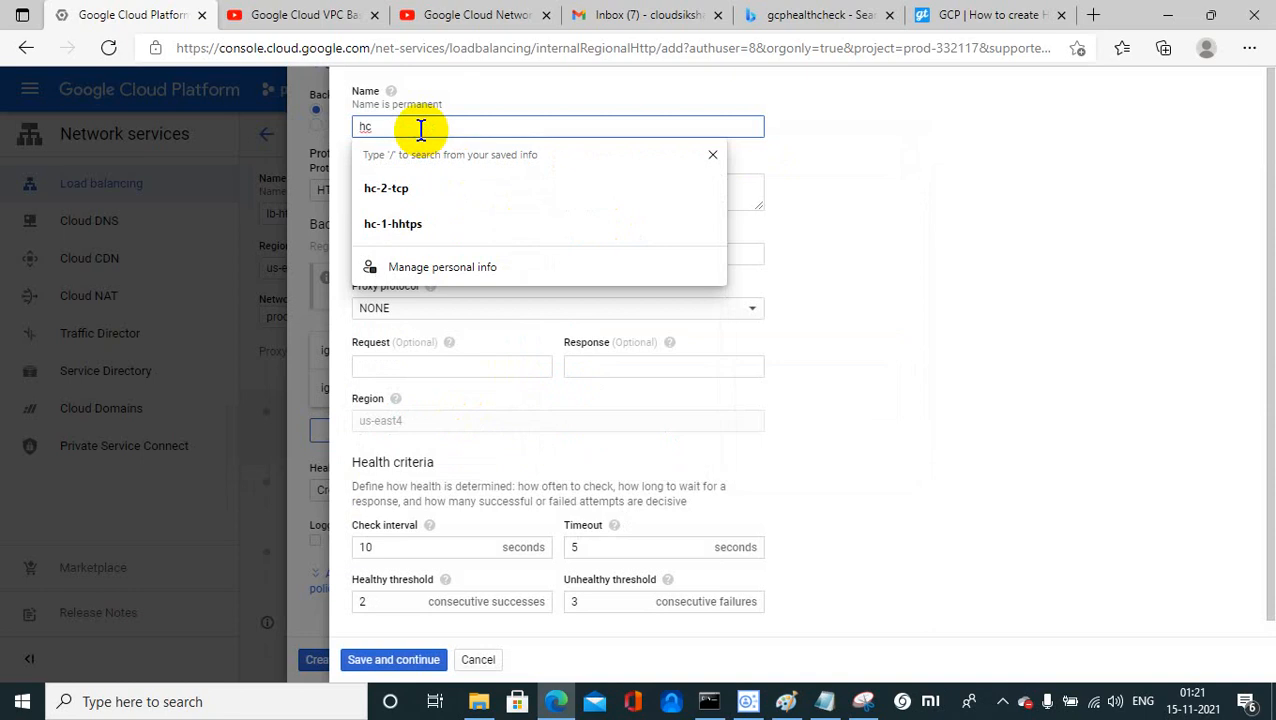
pyautogui.write('-hh')
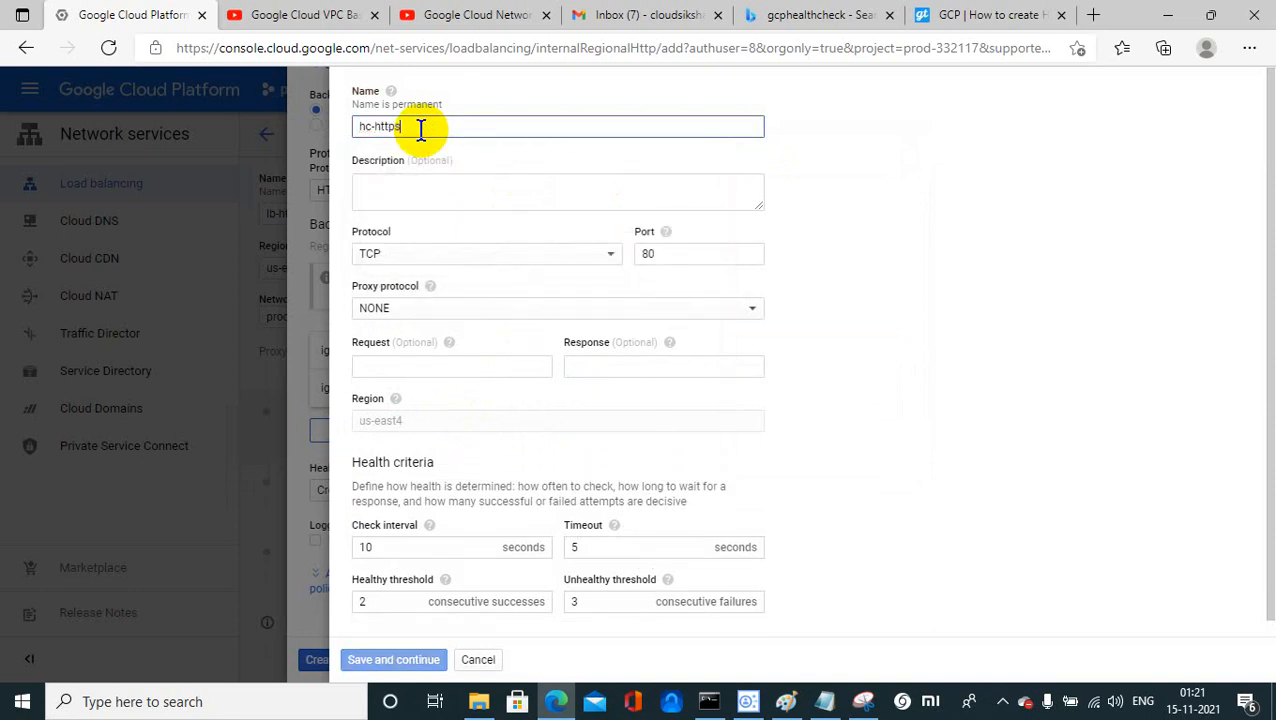
# Step: Set the health check's protocol to HTTPS and save it as the backend service's health check
pyautogui.click(421, 252)
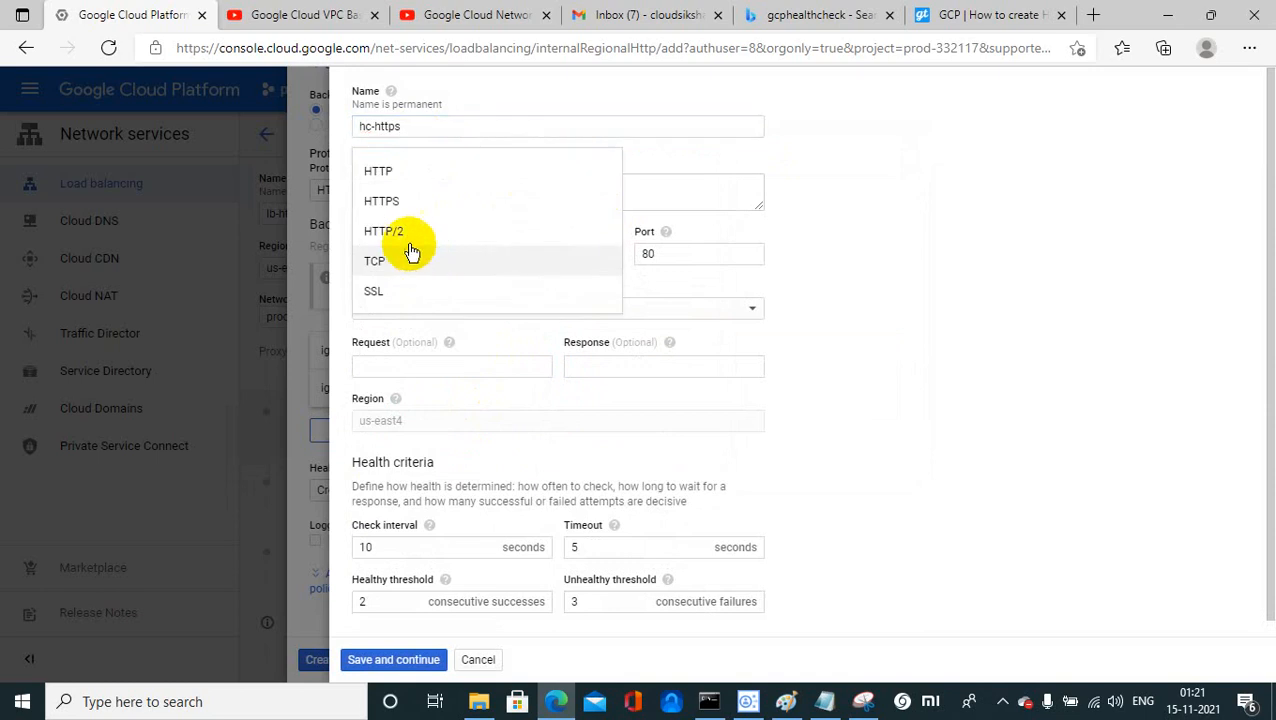
pyautogui.click(398, 204)
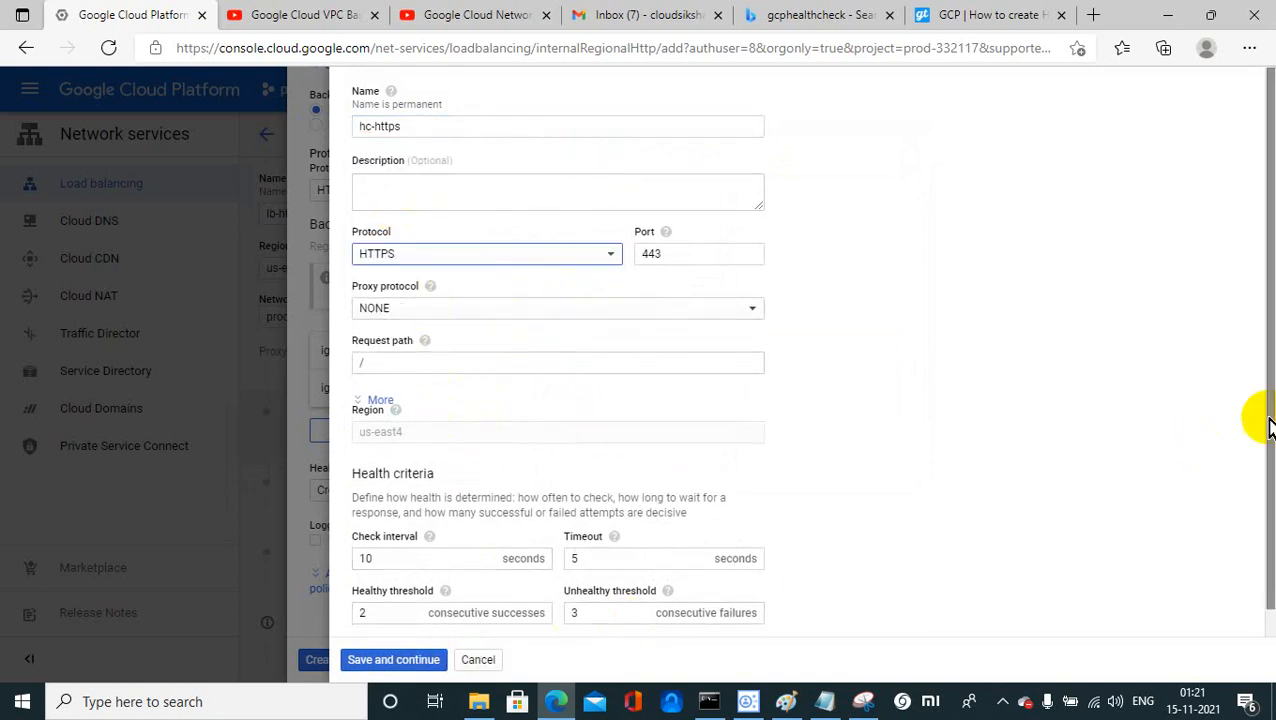
pyautogui.moveTo(1262, 358); pyautogui.dragTo(1253, 455)
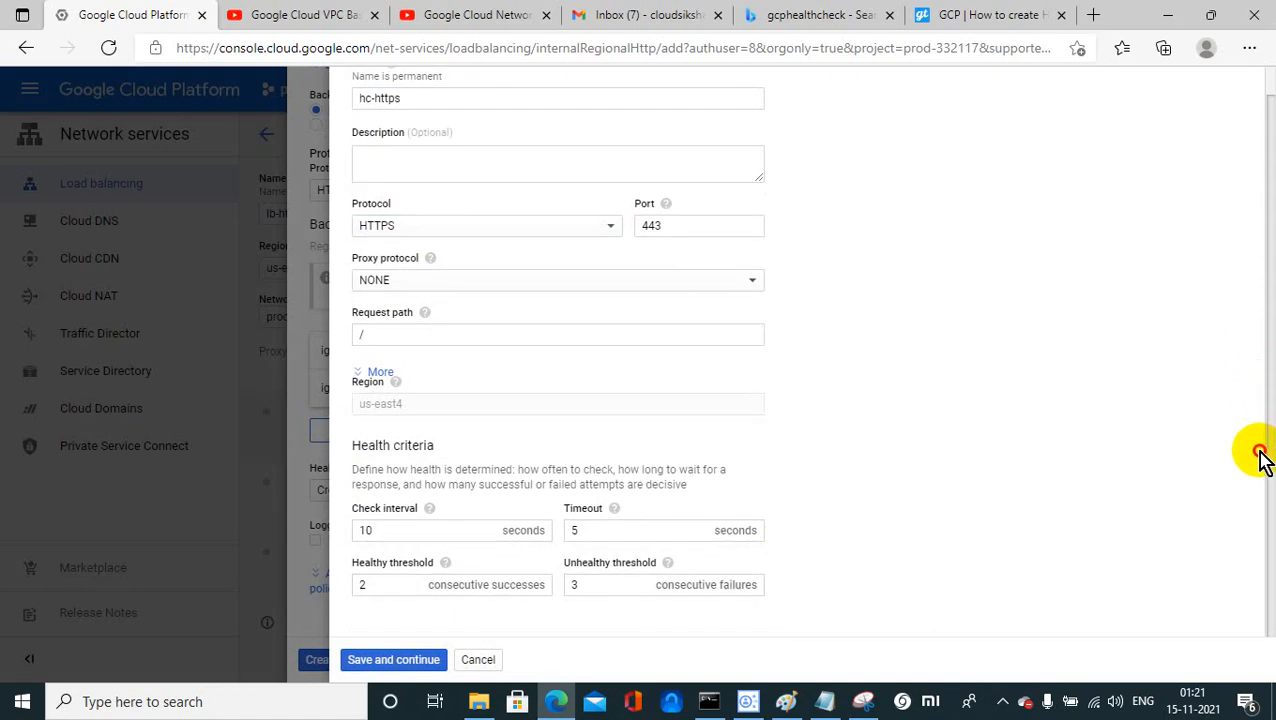
pyautogui.click(403, 661)
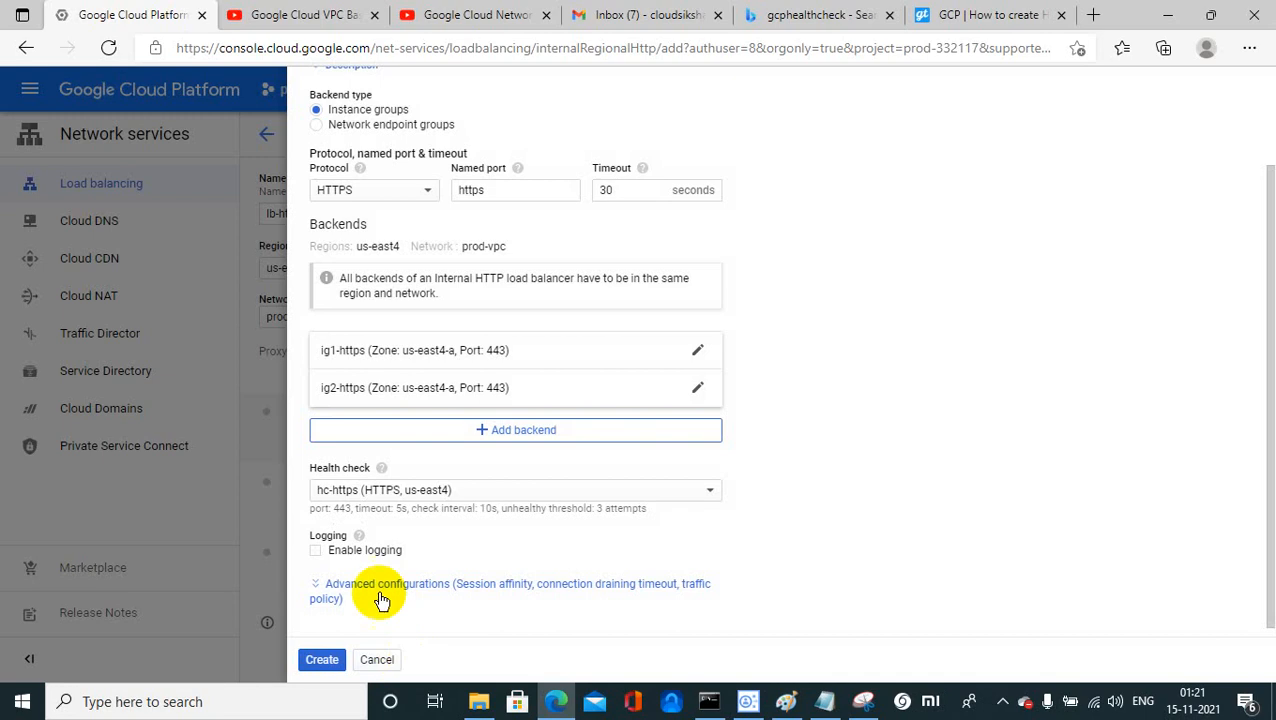
pyautogui.click(704, 493)
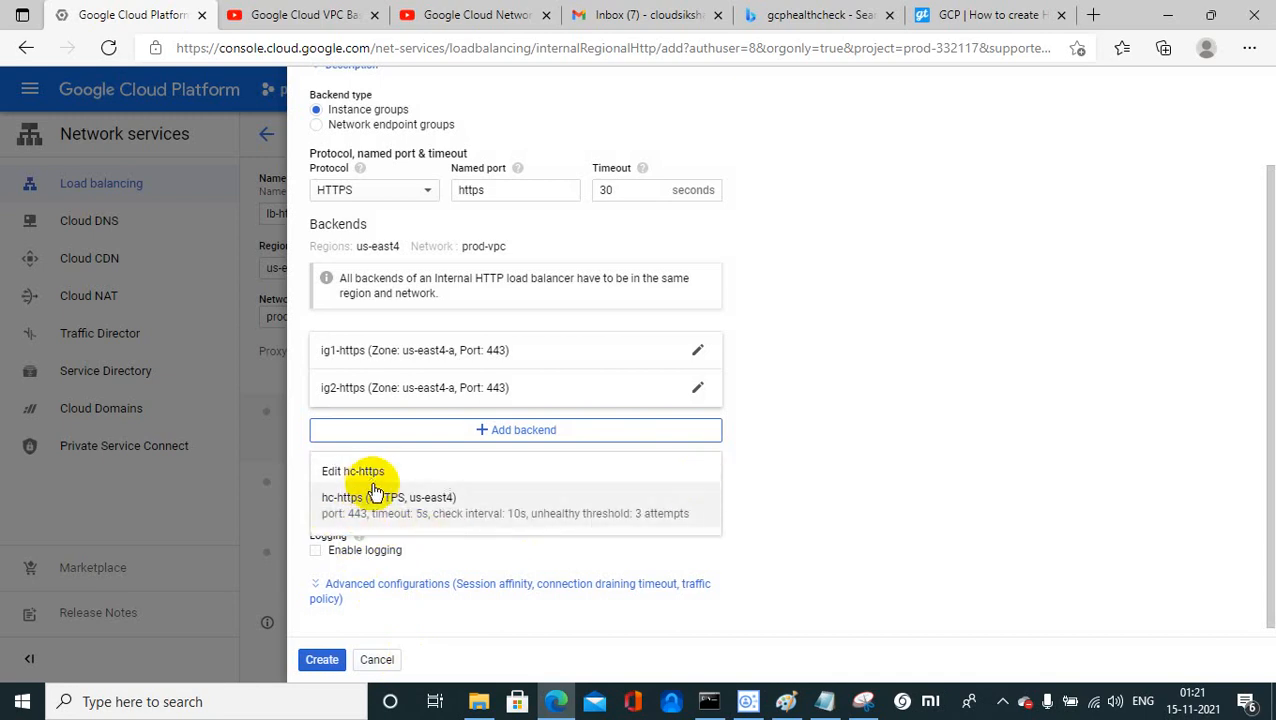
pyautogui.click(866, 580)
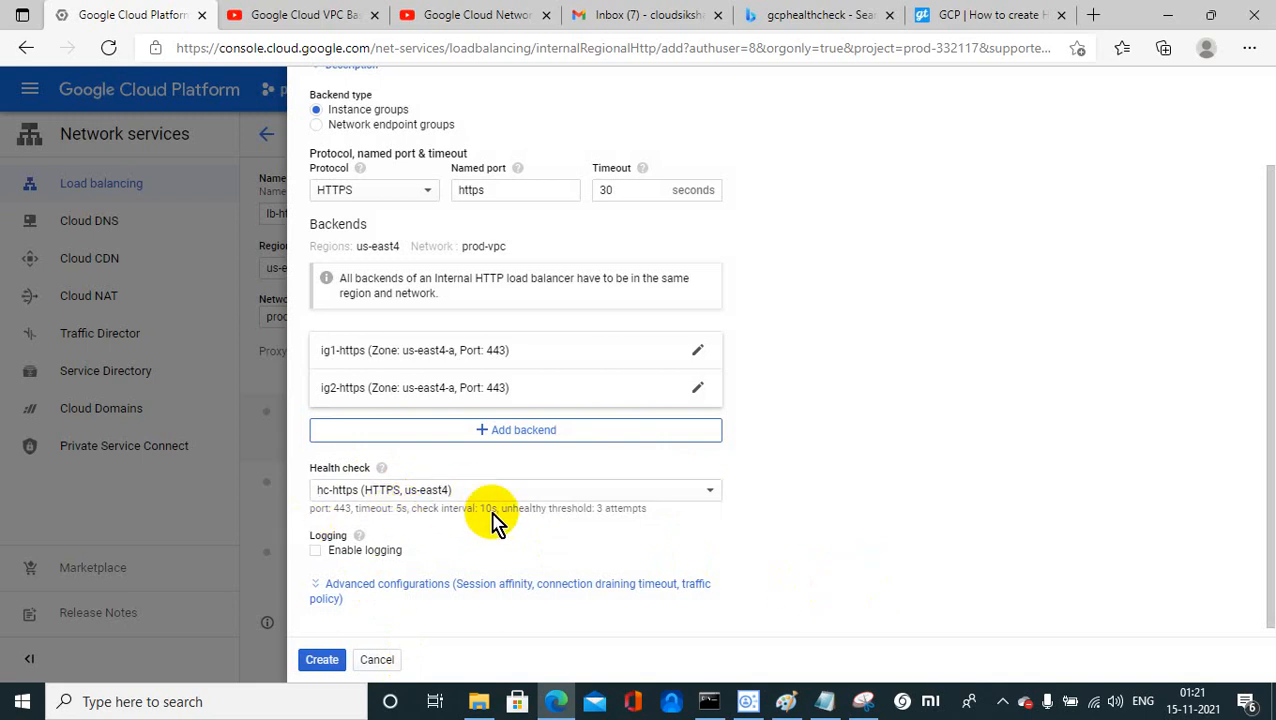
# Step: Duplicate the console's browser tab and open the Compute Engine health checks page in the copy
pyautogui.rightClick(150, 20)
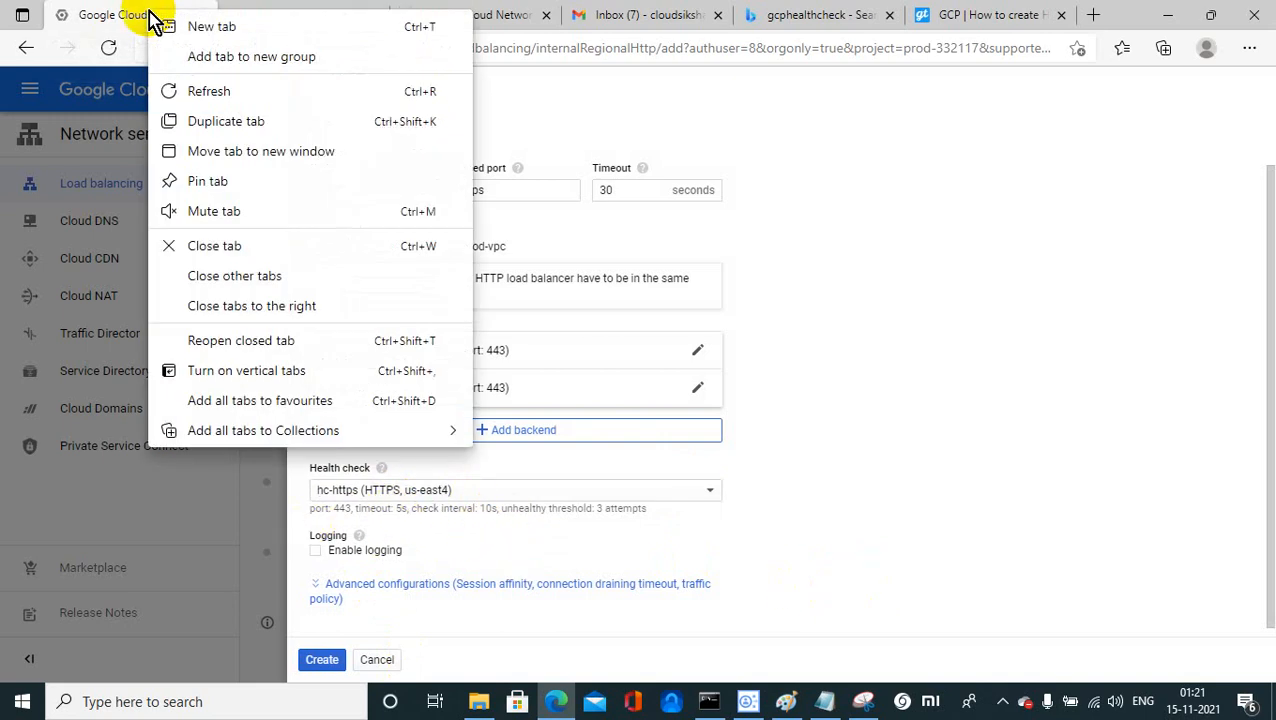
pyautogui.click(222, 125)
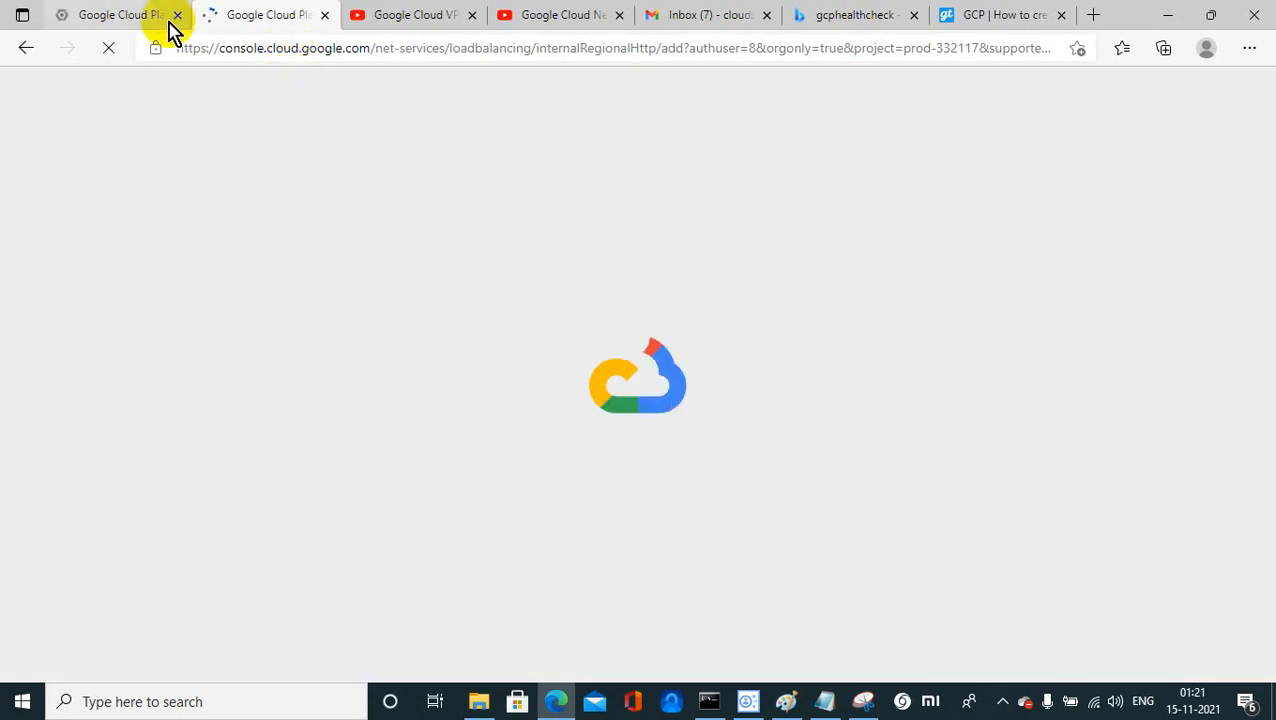
pyautogui.click(150, 22)
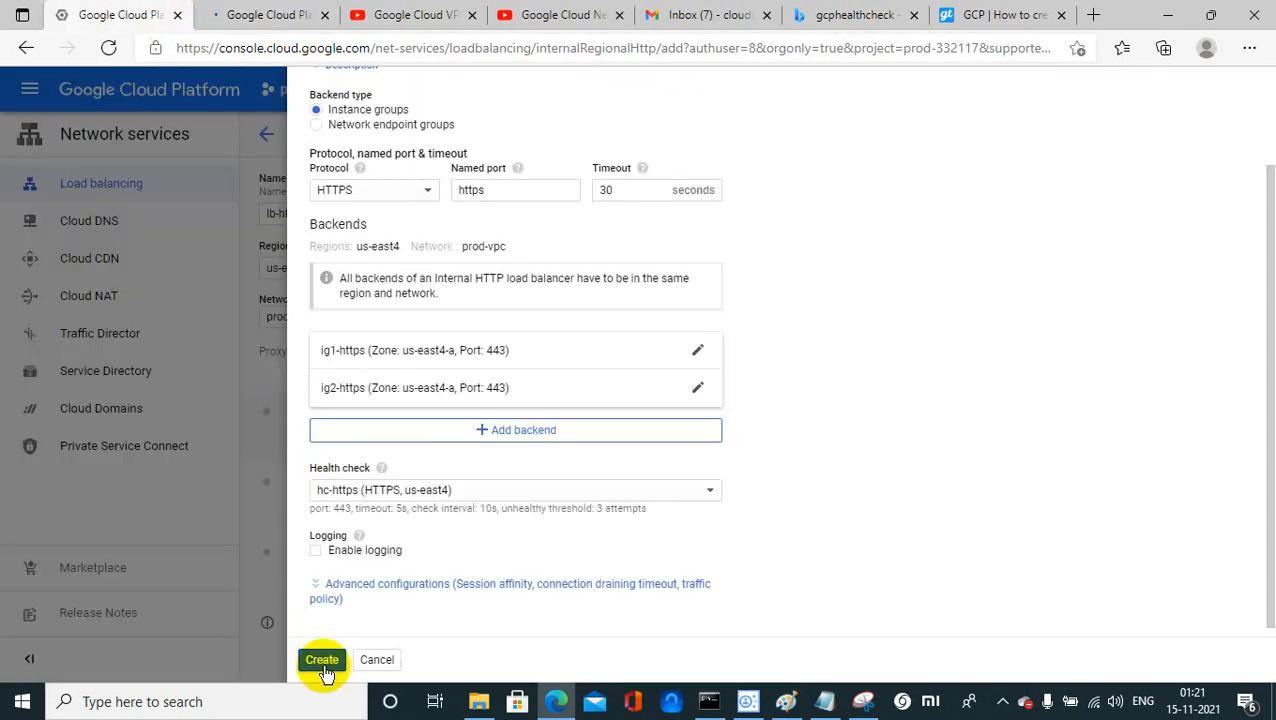
pyautogui.click(262, 20)
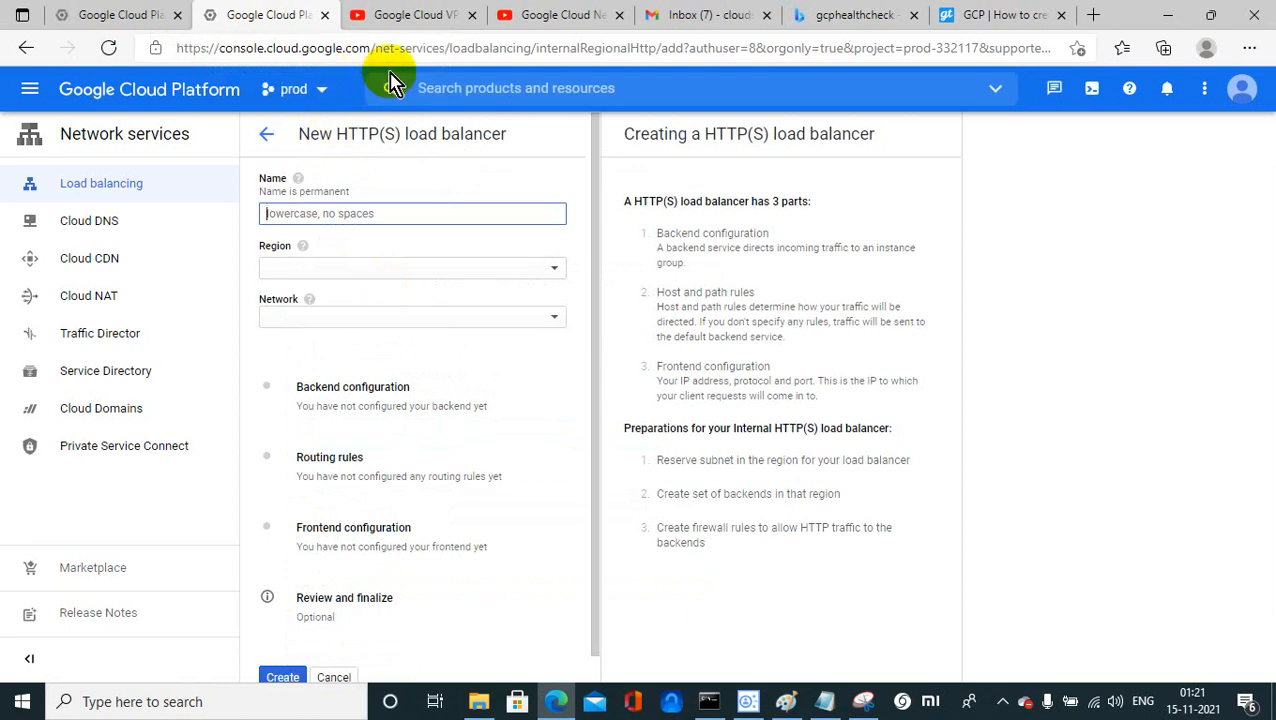
pyautogui.click(426, 87)
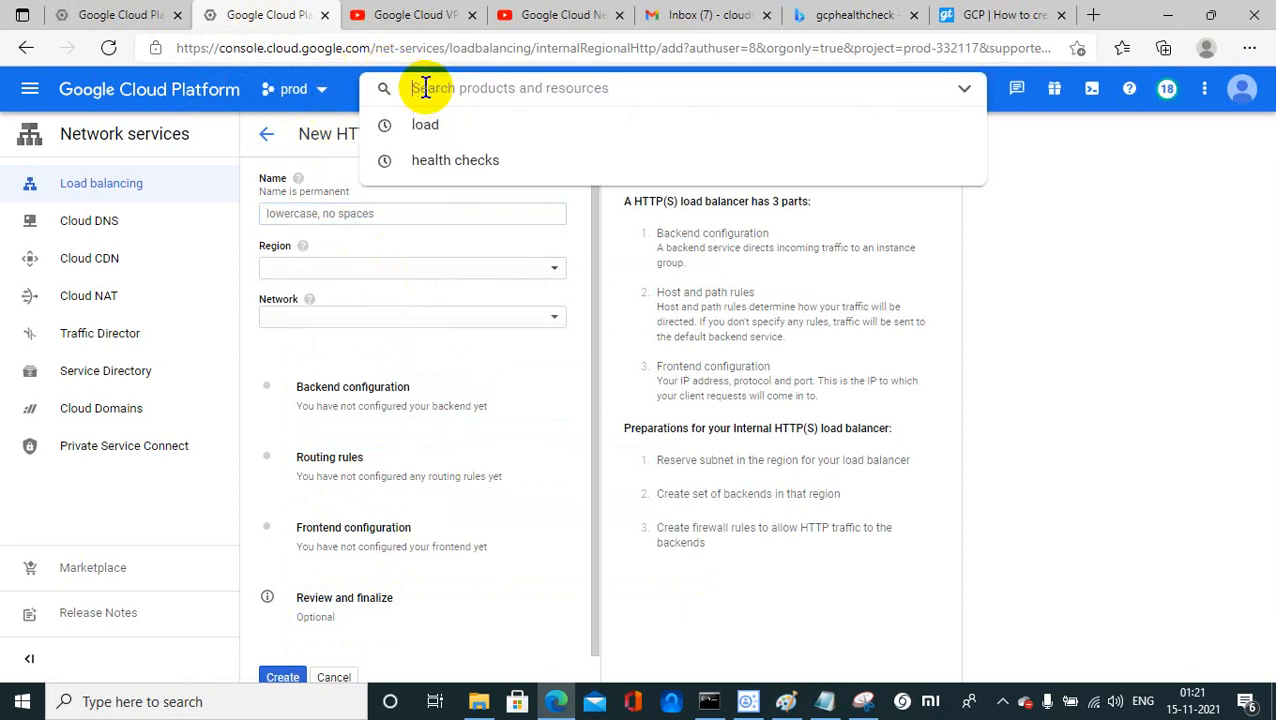
pyautogui.click(468, 163)
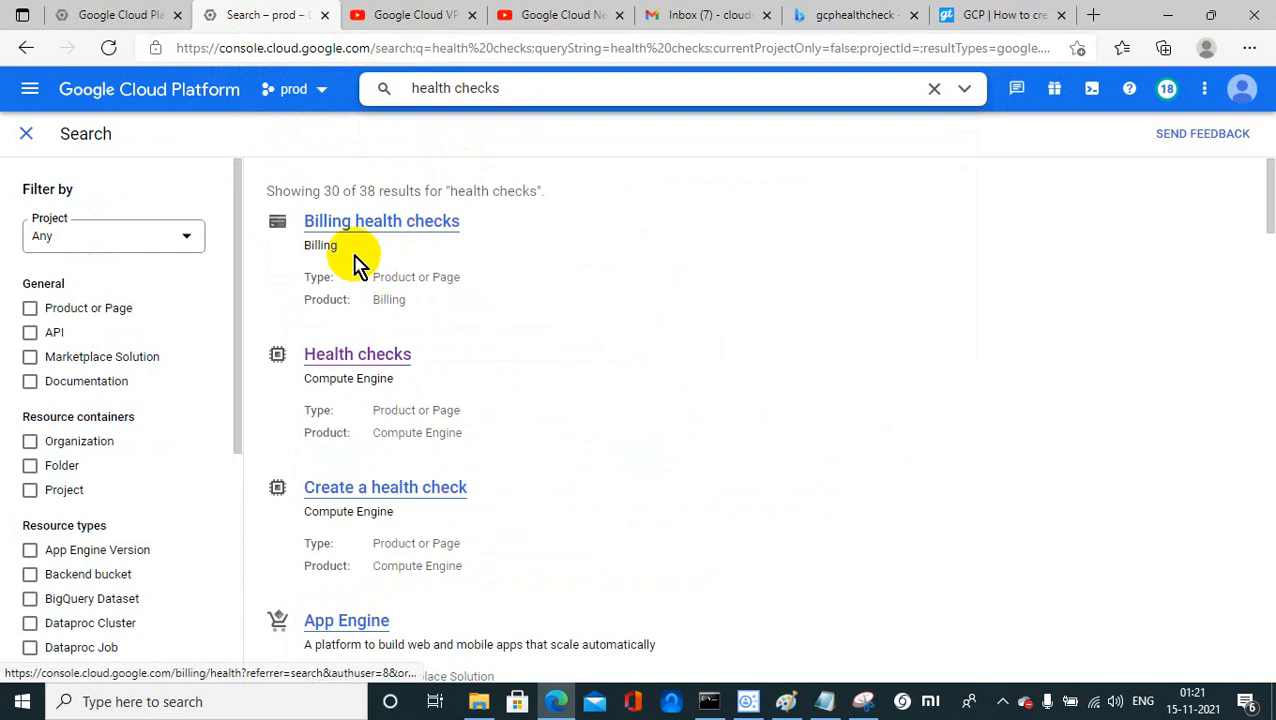
pyautogui.click(503, 89)
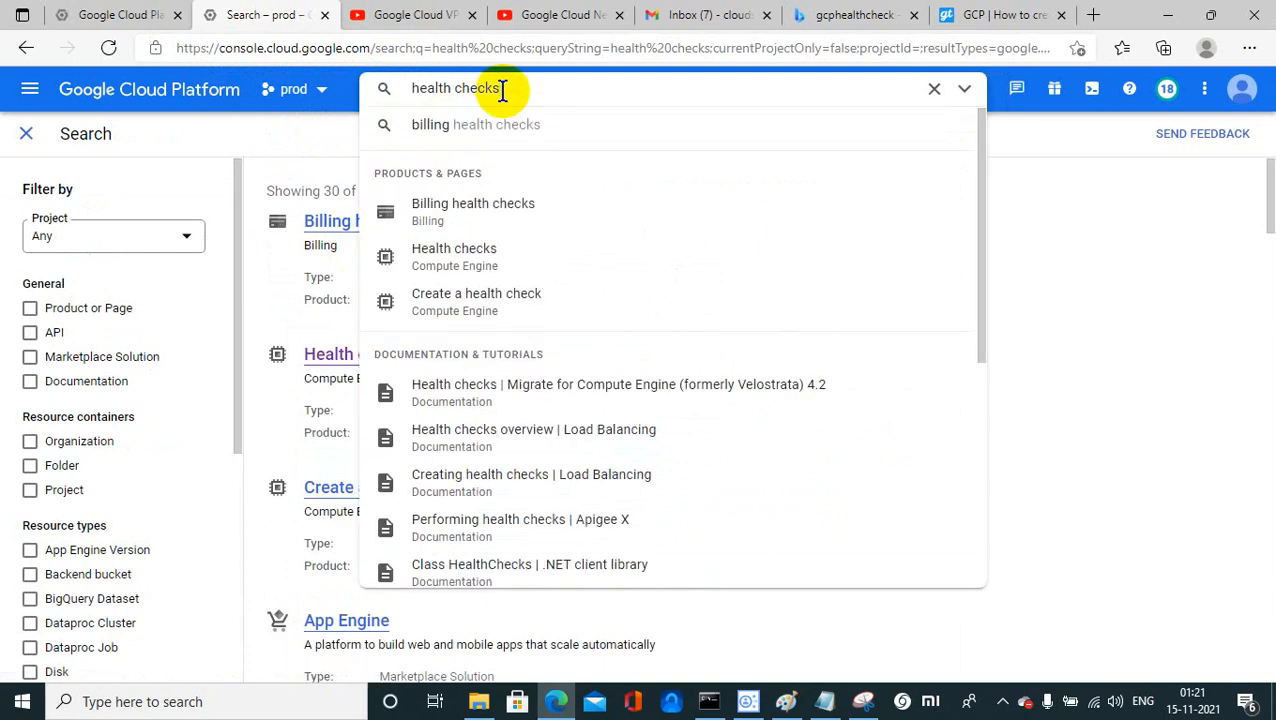
pyautogui.click(445, 260)
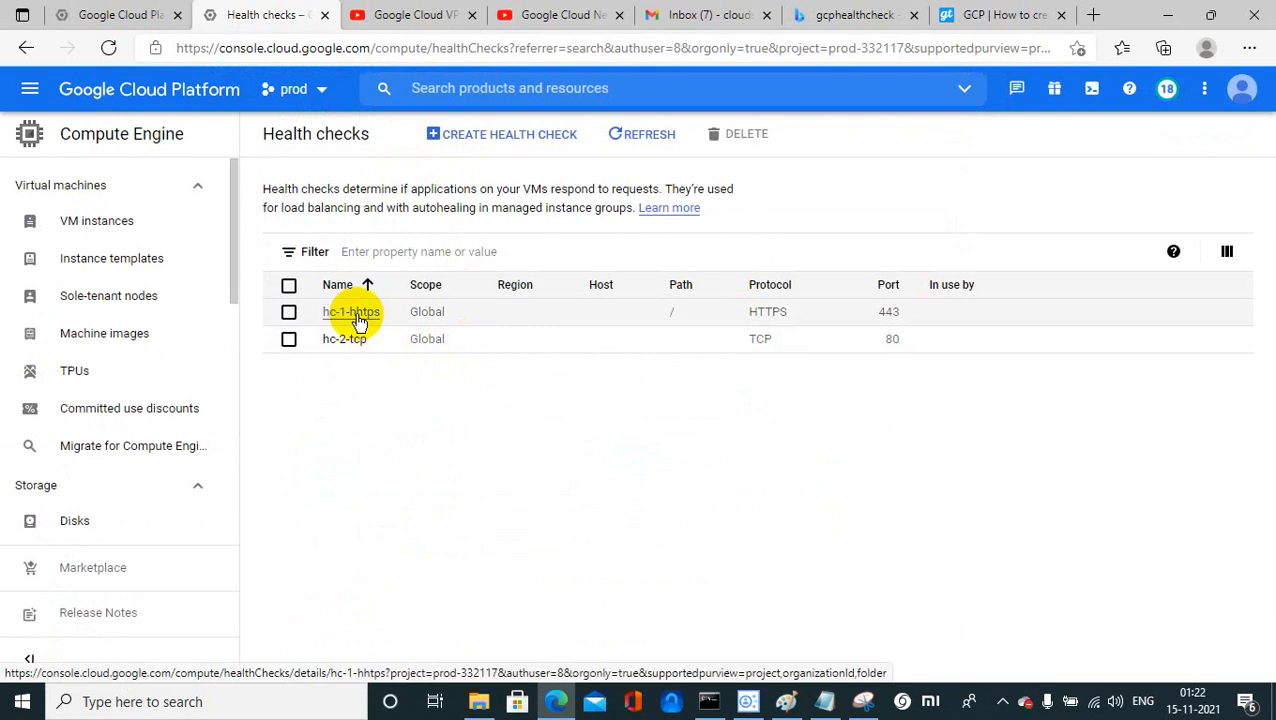
# Step: Examine the editable settings of health check hc-1-hhtps, including its additional request options, and return to the list without saving
pyautogui.click(355, 315)
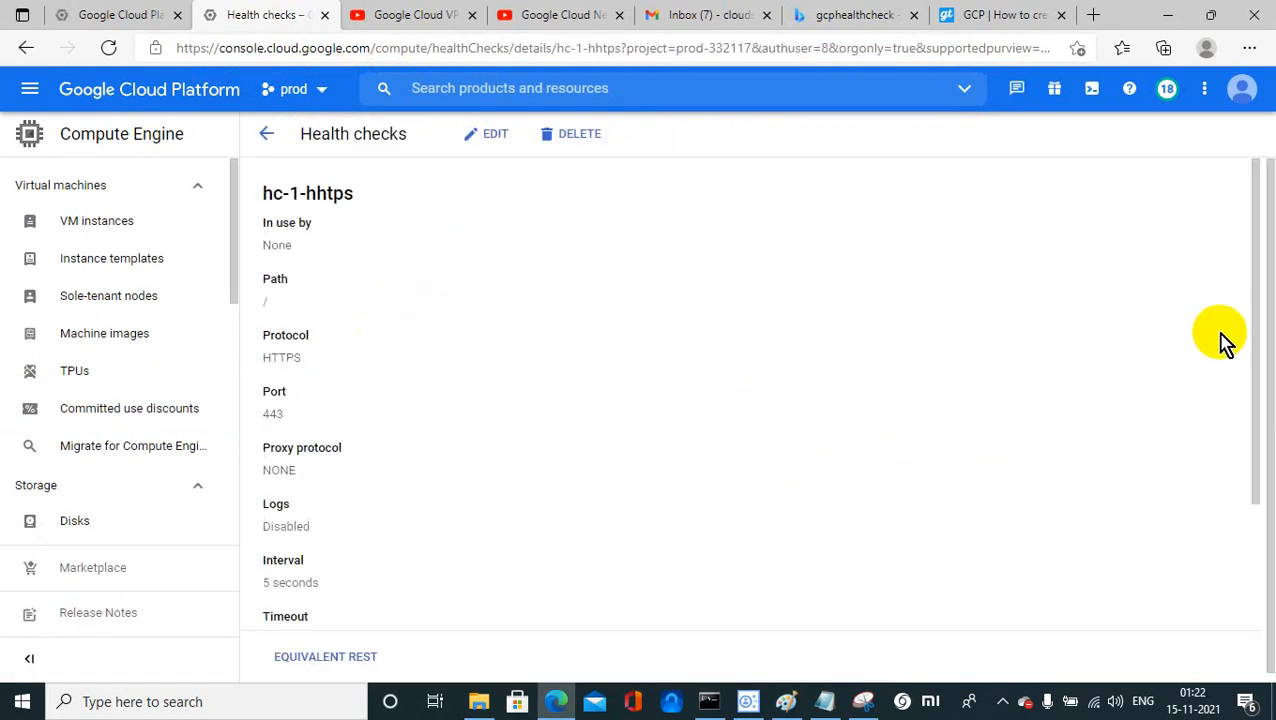
pyautogui.click(489, 137)
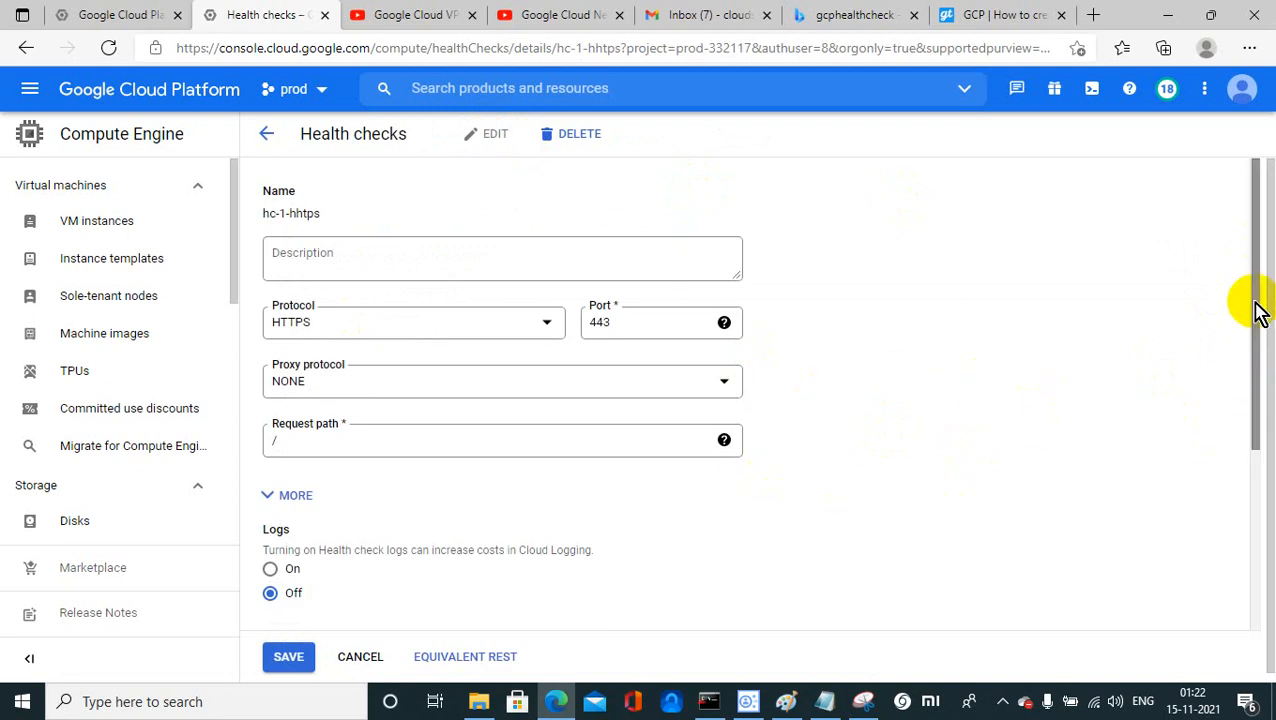
pyautogui.moveTo(1258, 310)
pyautogui.mouseDown()
pyautogui.moveTo(1260, 555)
pyautogui.moveTo(1215, 358)
pyautogui.mouseUp()
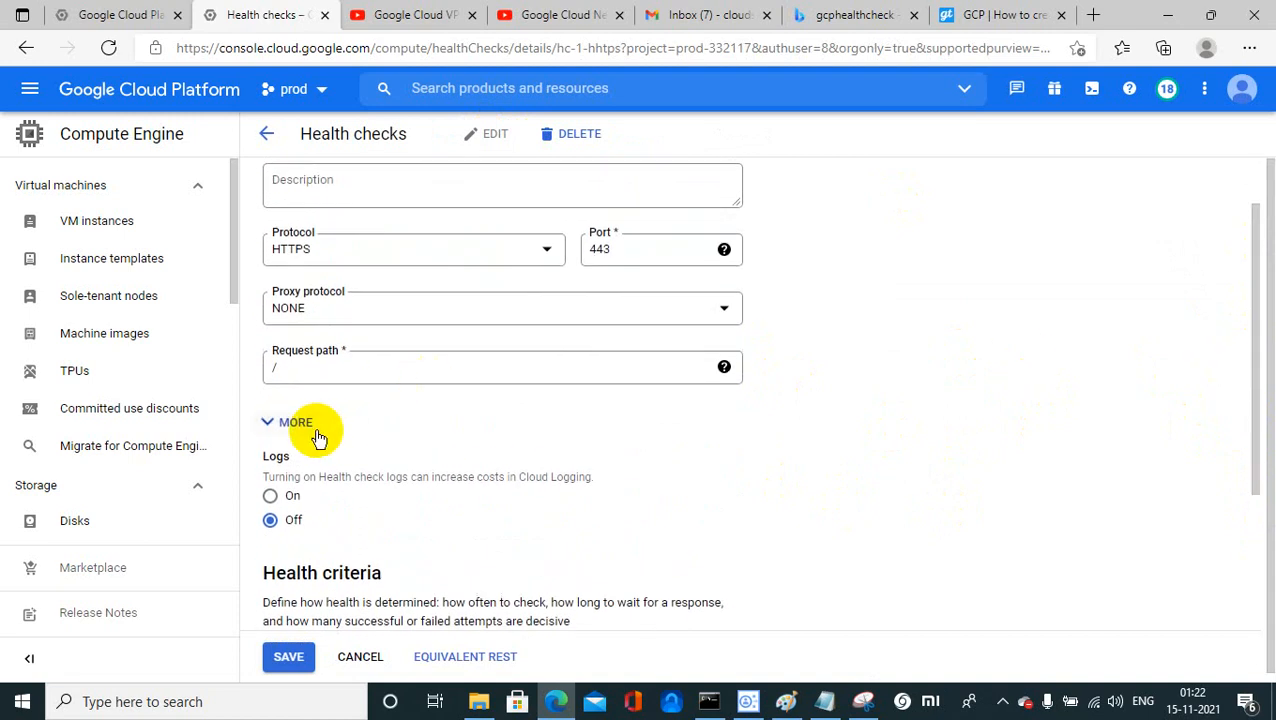
pyautogui.click(317, 437)
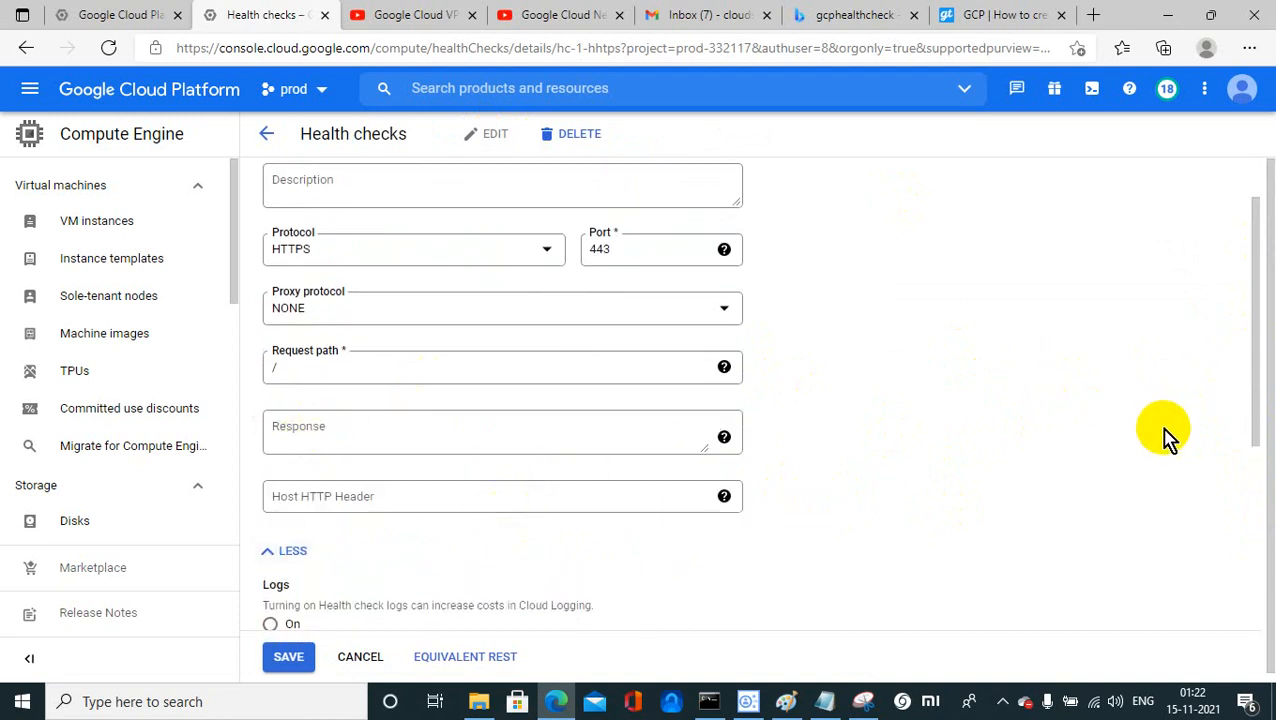
pyautogui.moveTo(1253, 393)
pyautogui.mouseDown()
pyautogui.moveTo(1239, 322)
pyautogui.moveTo(1267, 501)
pyautogui.moveTo(1267, 649)
pyautogui.moveTo(1228, 465)
pyautogui.mouseUp()
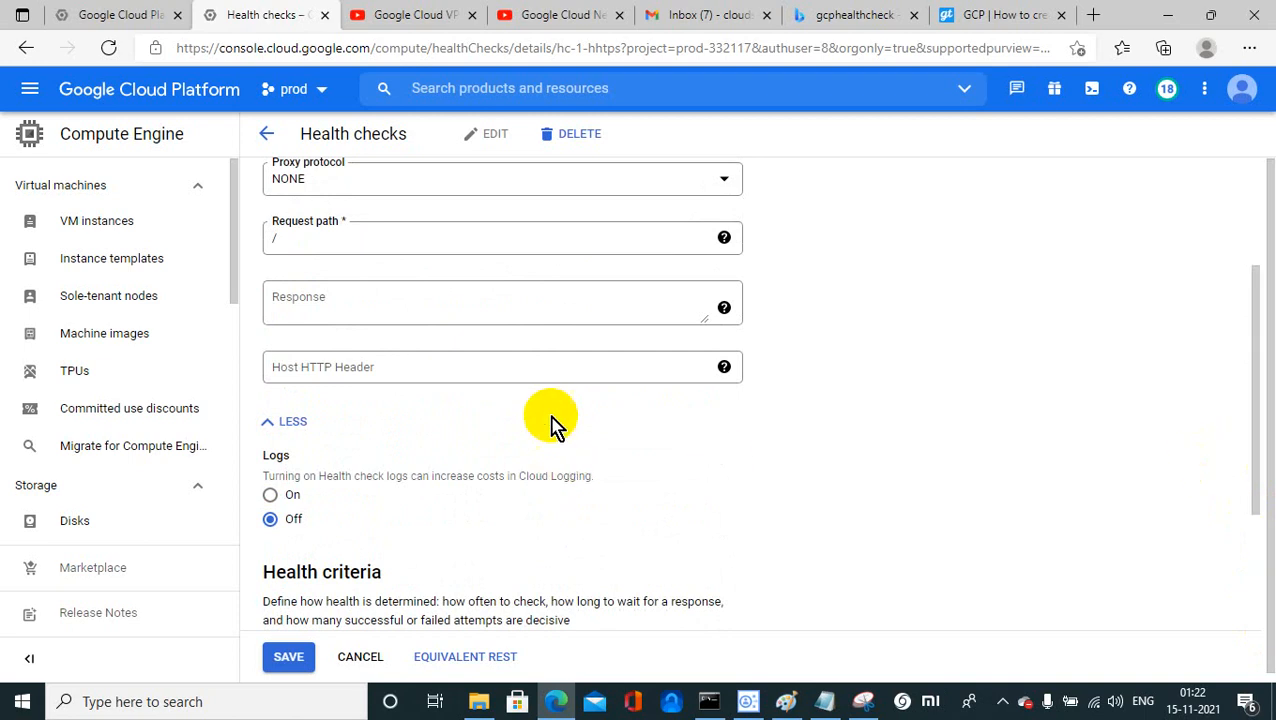
pyautogui.click(534, 375)
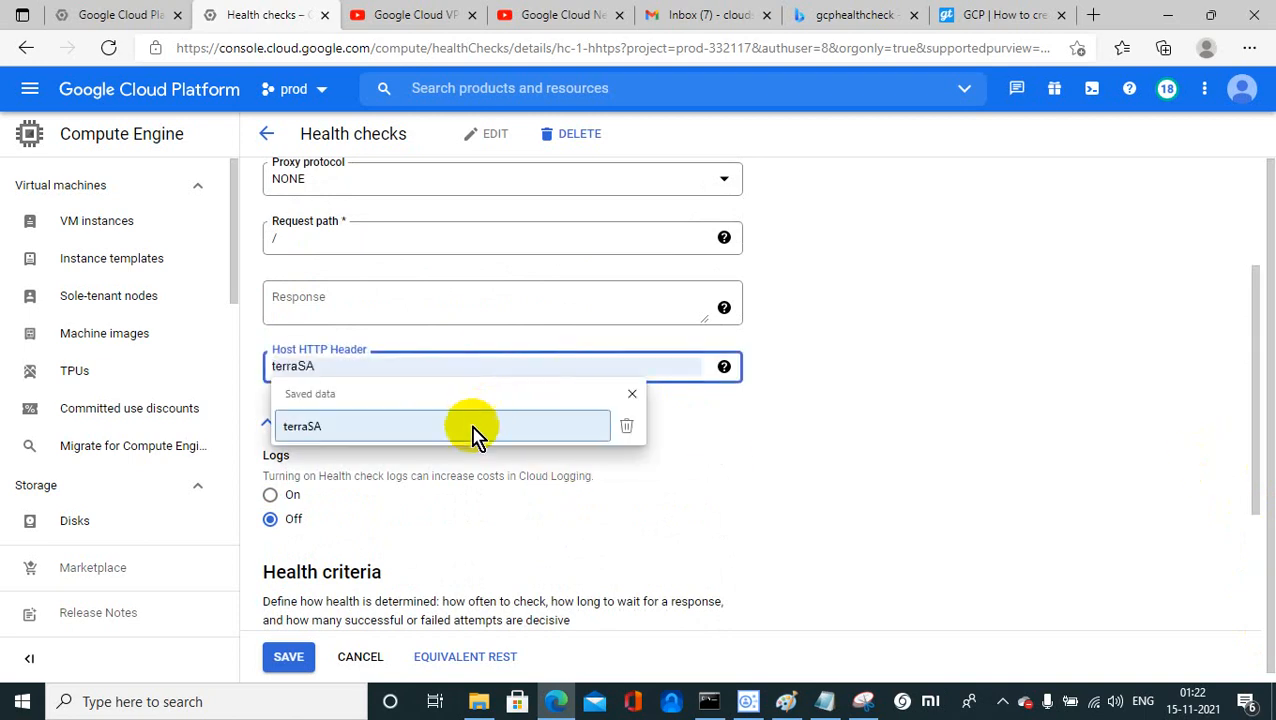
pyautogui.click(749, 427)
pyautogui.click(440, 318)
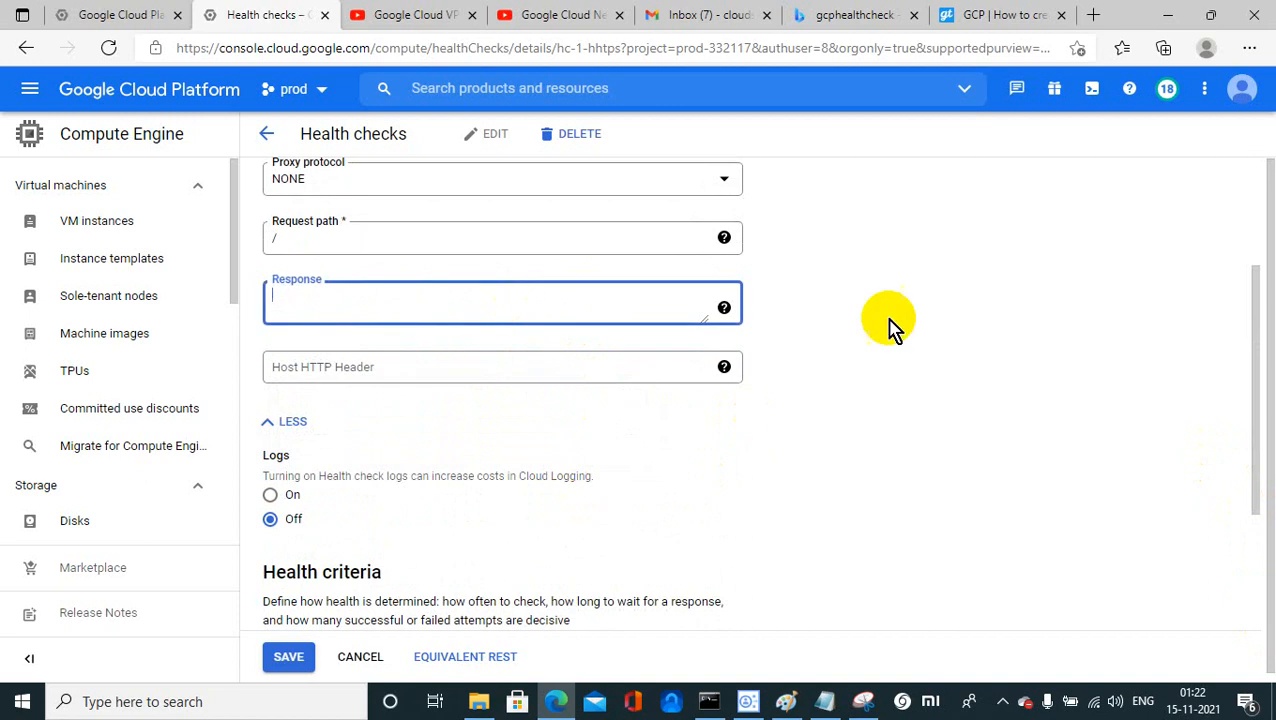
pyautogui.click(948, 318)
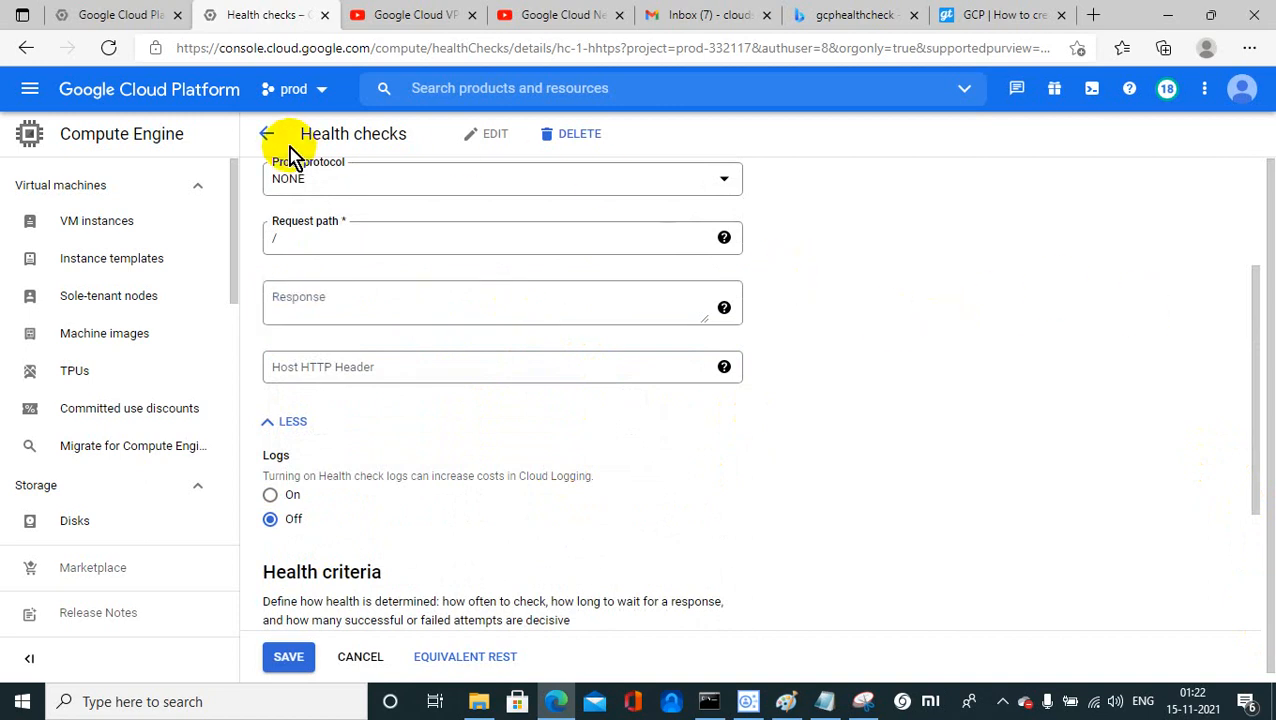
pyautogui.click(266, 133)
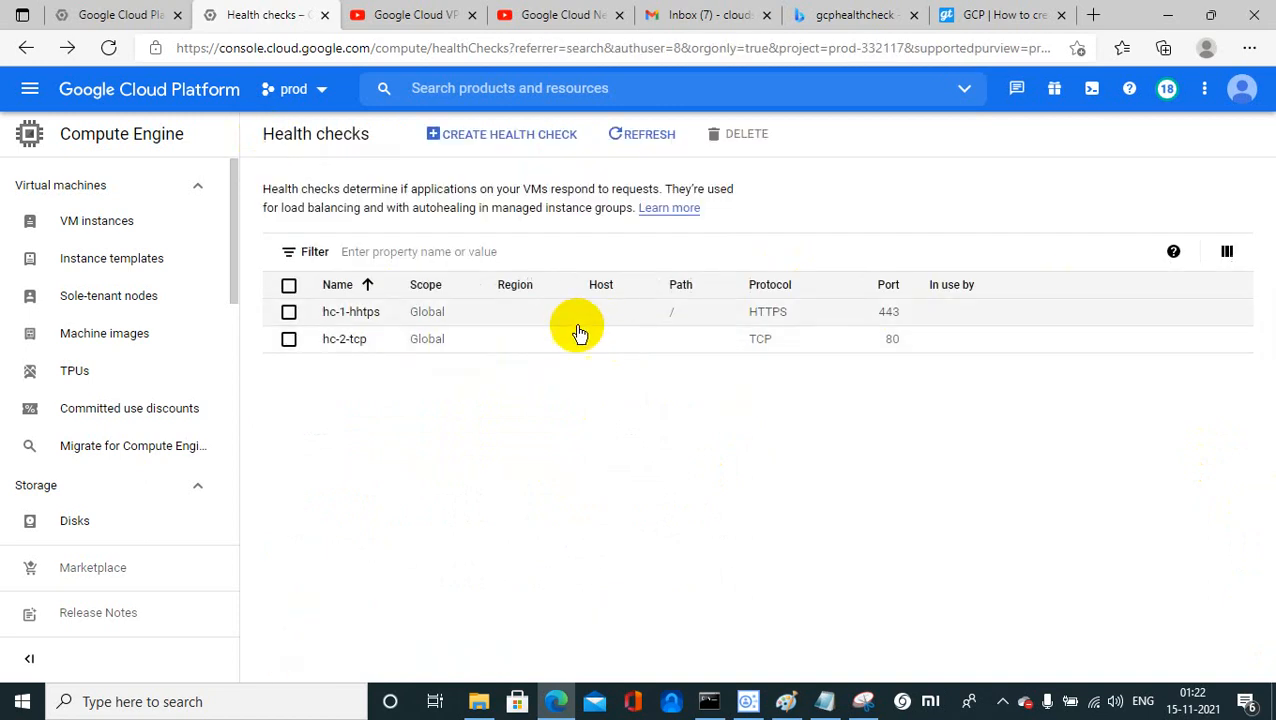
# Step: Examine the editable settings of health check hc-2-tcp and return to the health checks list without saving
pyautogui.click(345, 340)
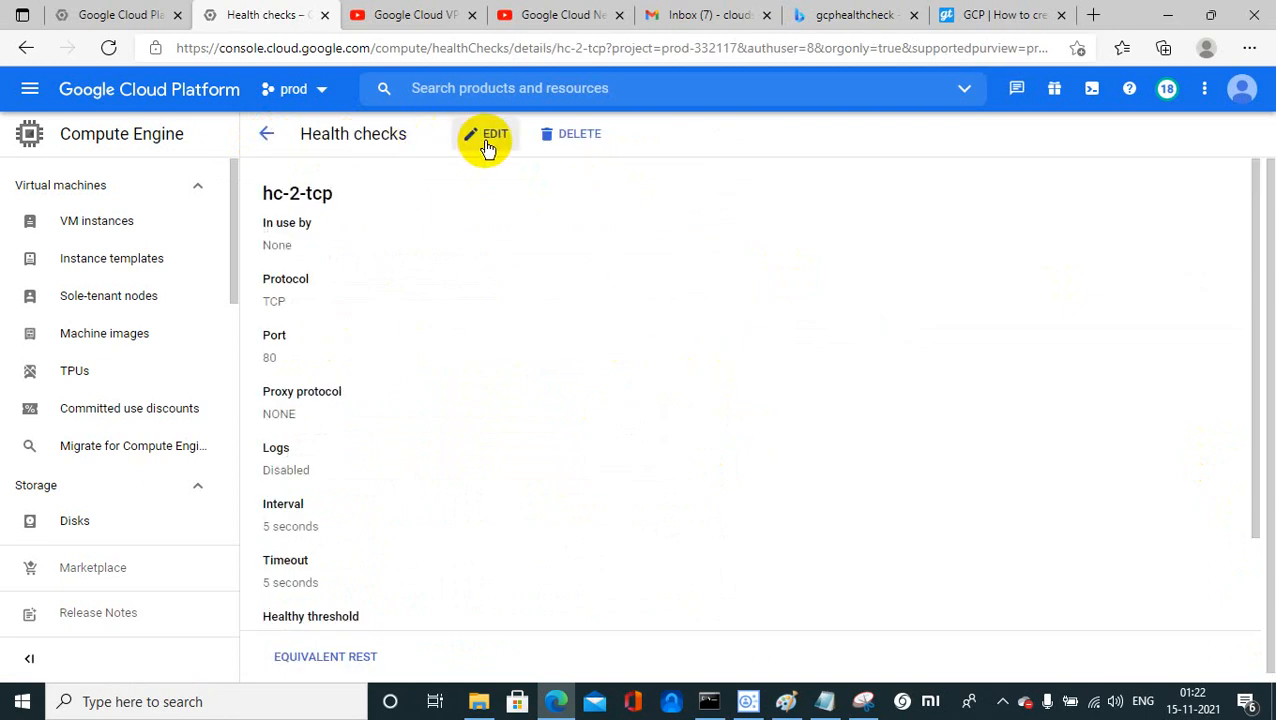
pyautogui.click(489, 142)
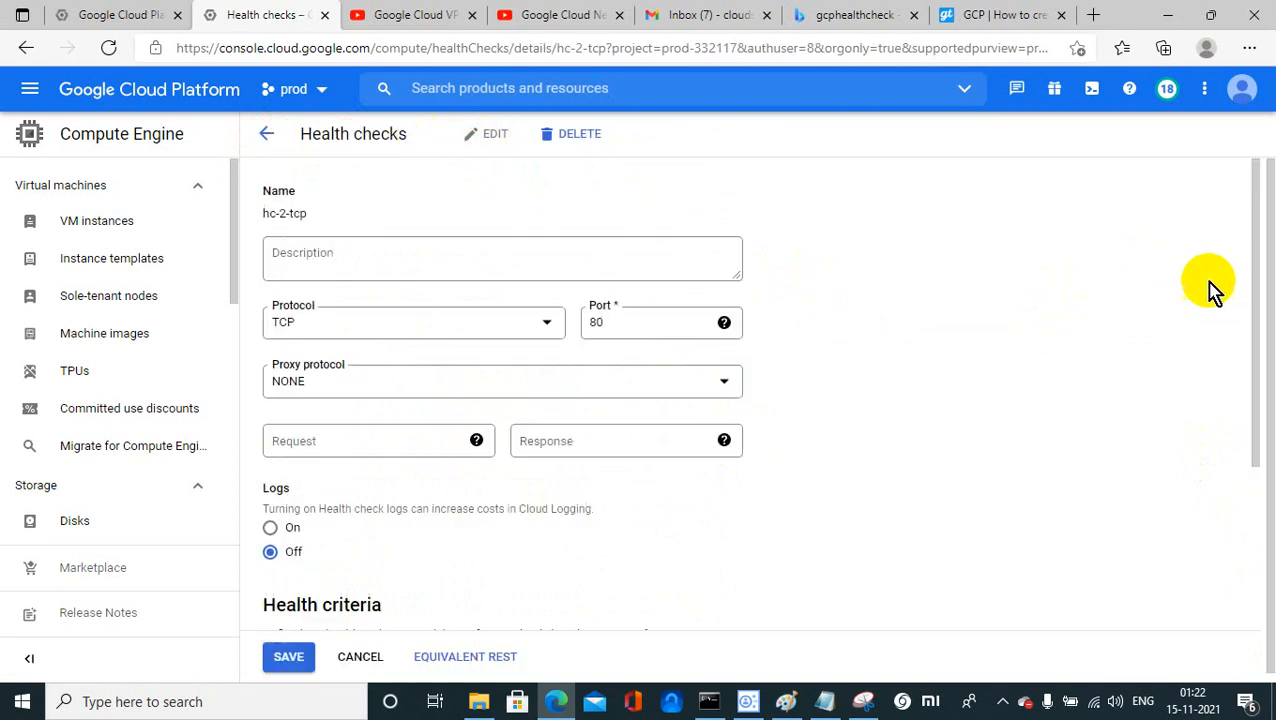
pyautogui.moveTo(1256, 262)
pyautogui.mouseDown()
pyautogui.moveTo(1270, 472)
pyautogui.moveTo(1214, 250)
pyautogui.mouseUp()
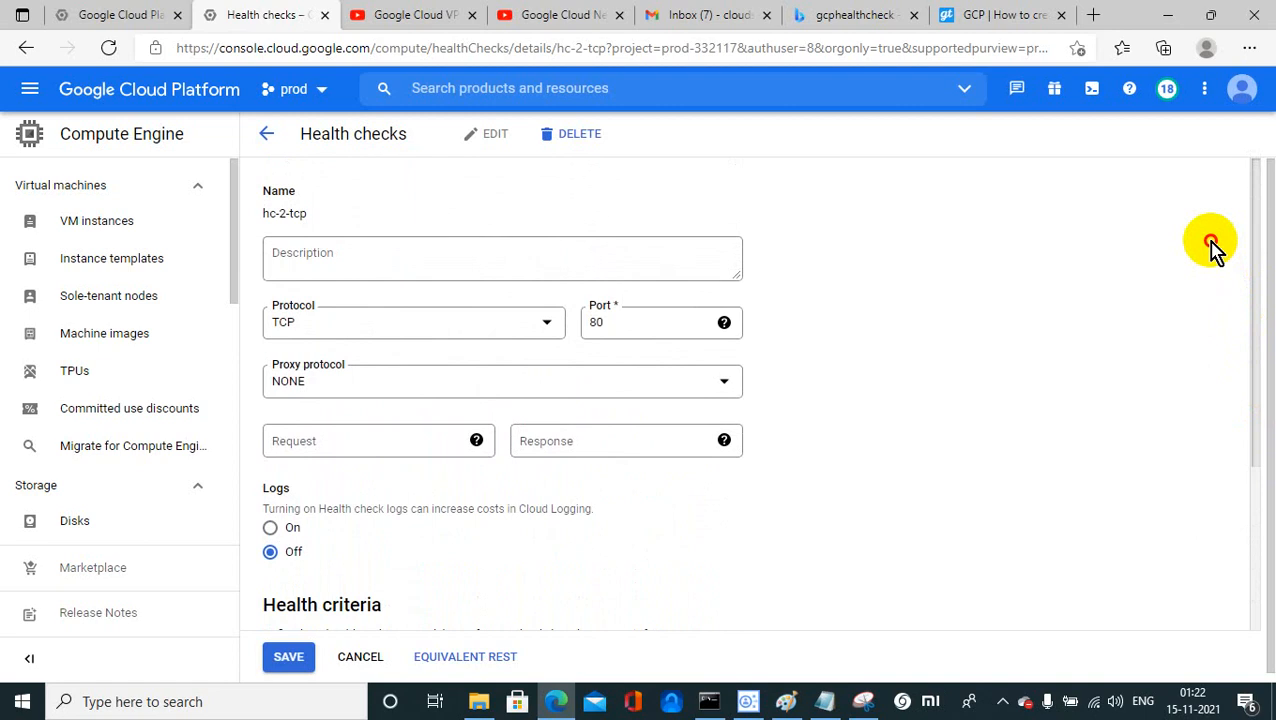
pyautogui.click(266, 133)
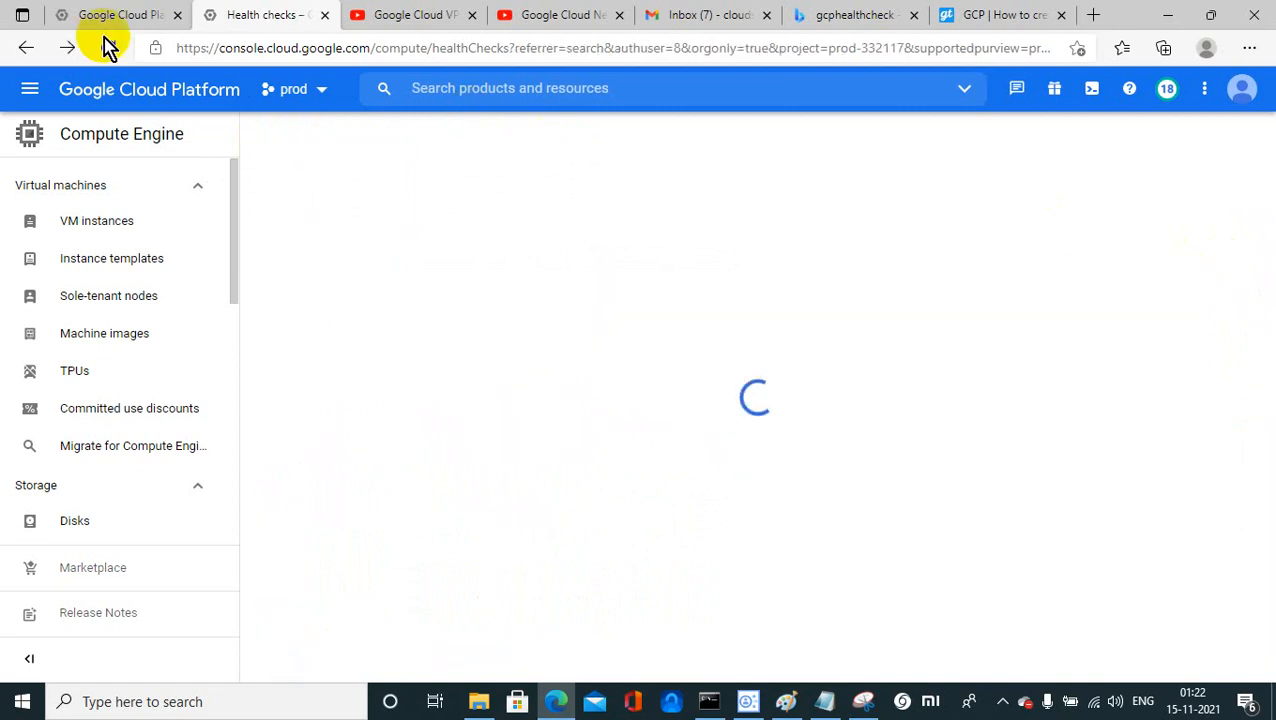
# Step: Create the backend service with health check hc-https from the load balancer form, and go back to the health checks list
pyautogui.click(102, 15)
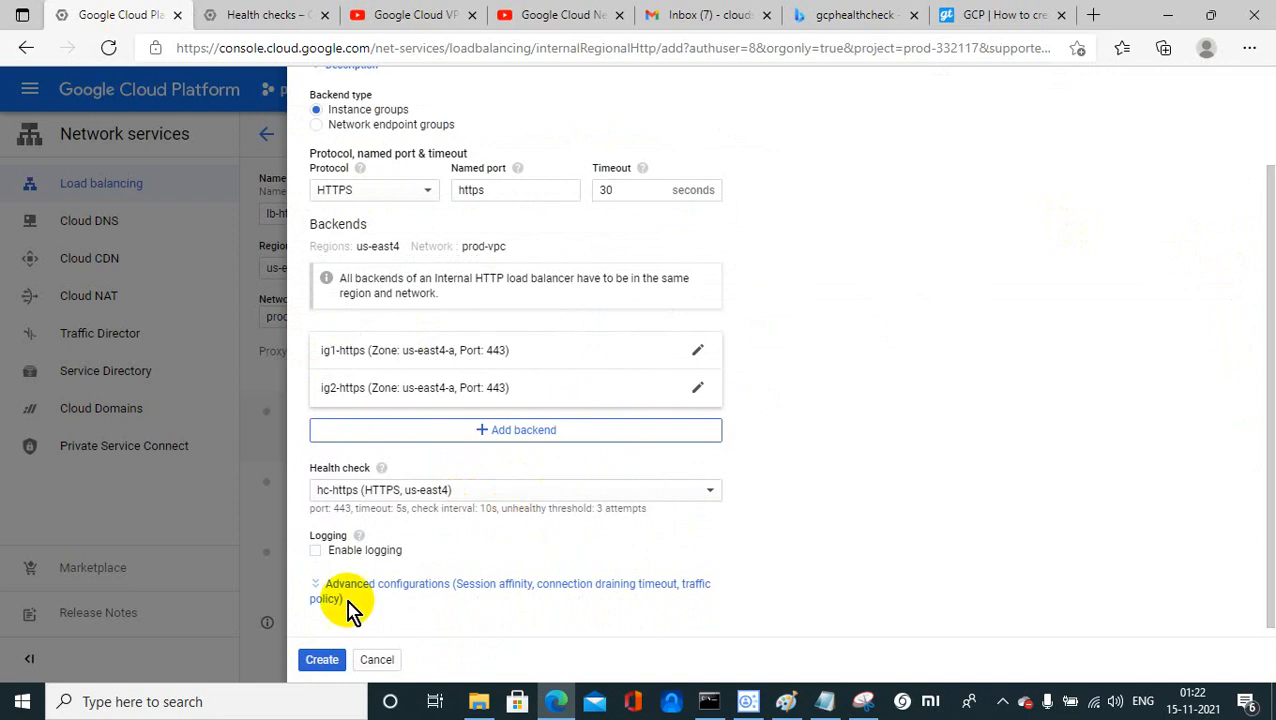
pyautogui.click(322, 662)
pyautogui.click(272, 18)
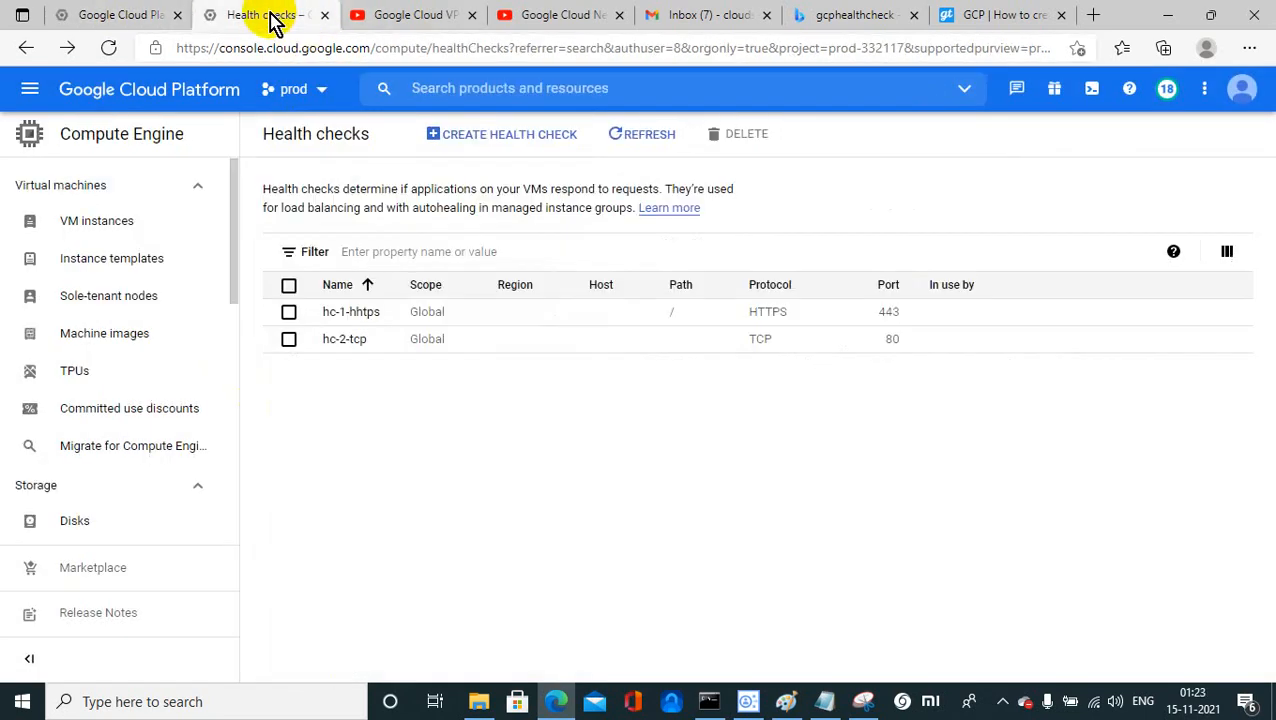
# Step: Refresh the health checks list, reload its page, and go back to the lb-https load balancer form
pyautogui.click(644, 150)
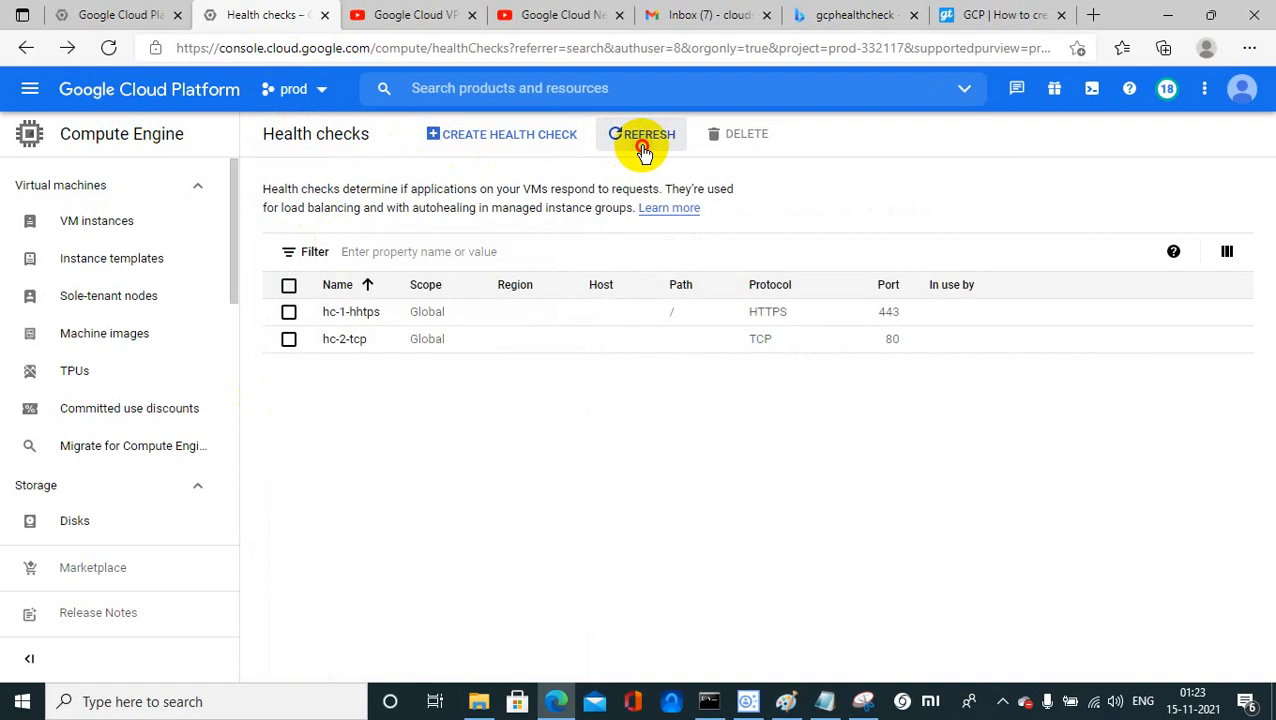
pyautogui.click(644, 150)
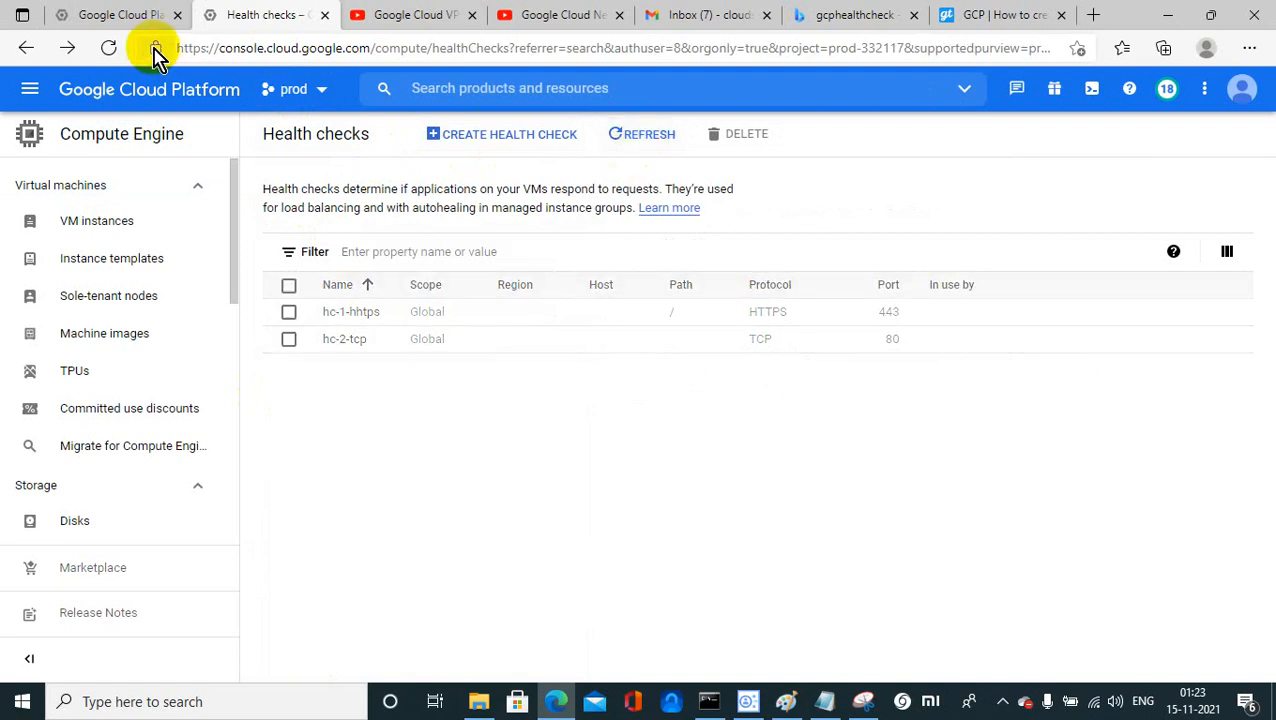
pyautogui.click(108, 50)
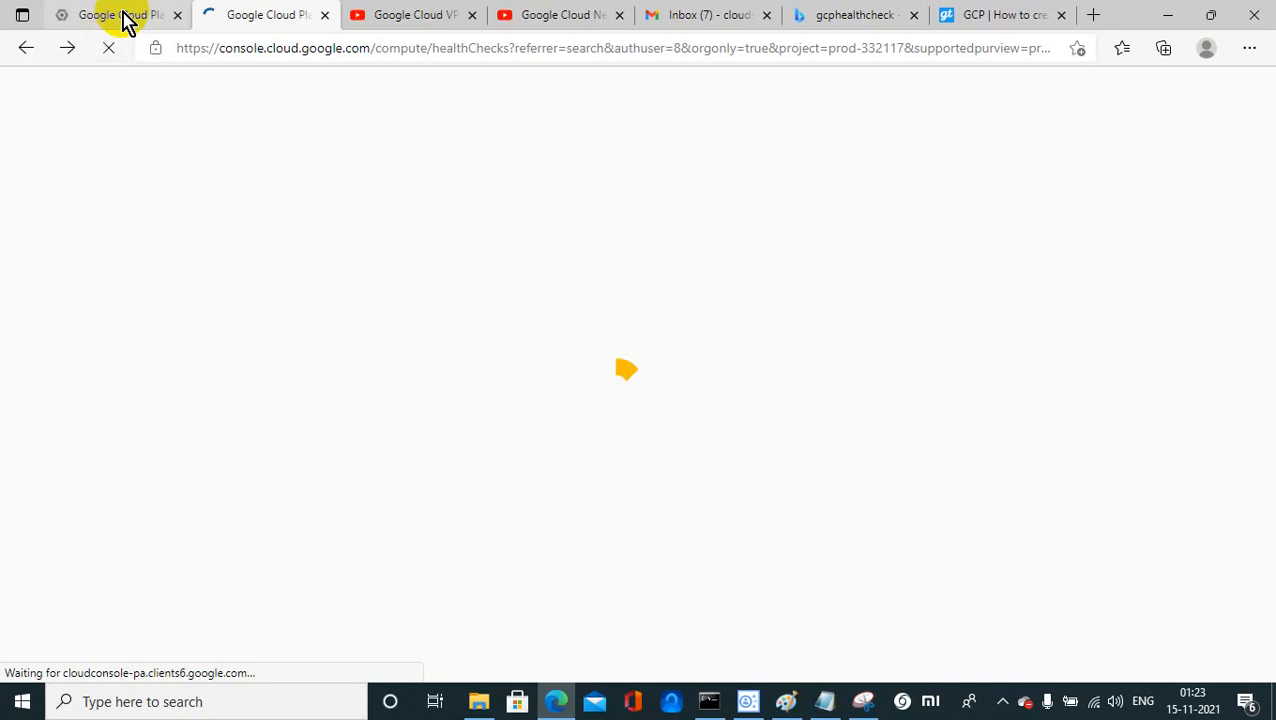
pyautogui.click(120, 16)
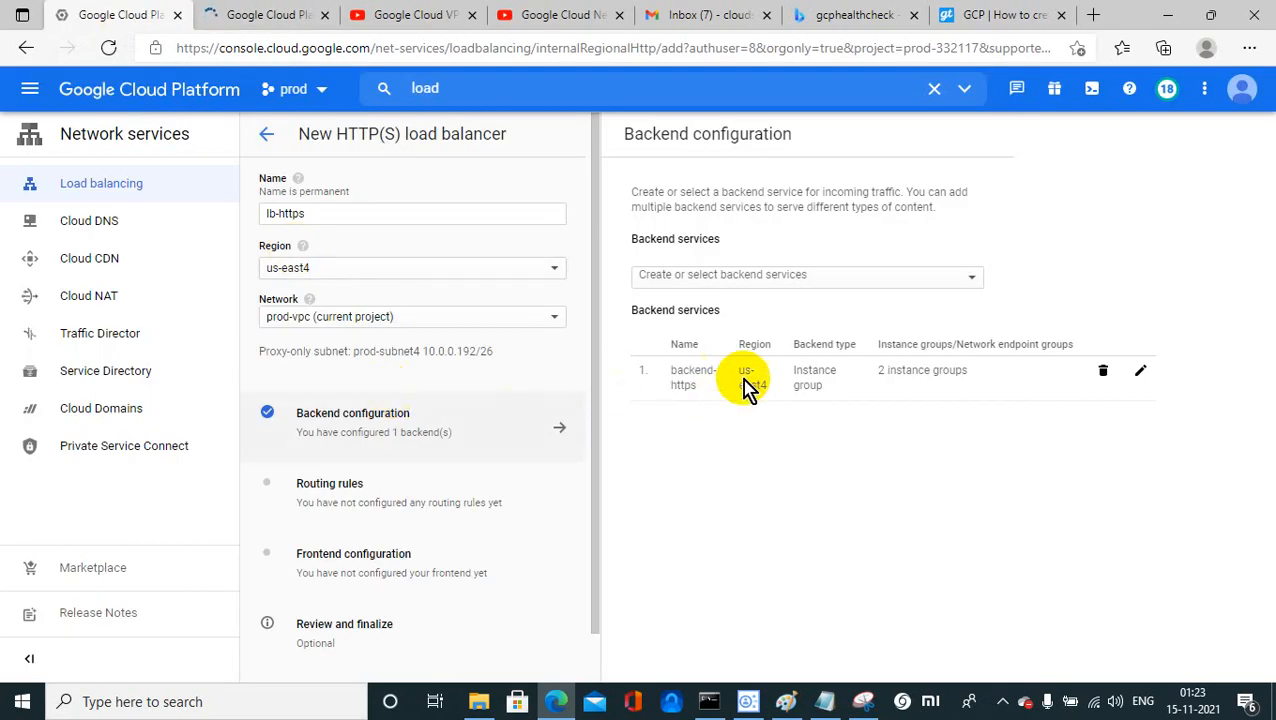
# Step: Set backend-https as the service for the default host and path rule in the load balancer's routing rules
pyautogui.click(318, 503)
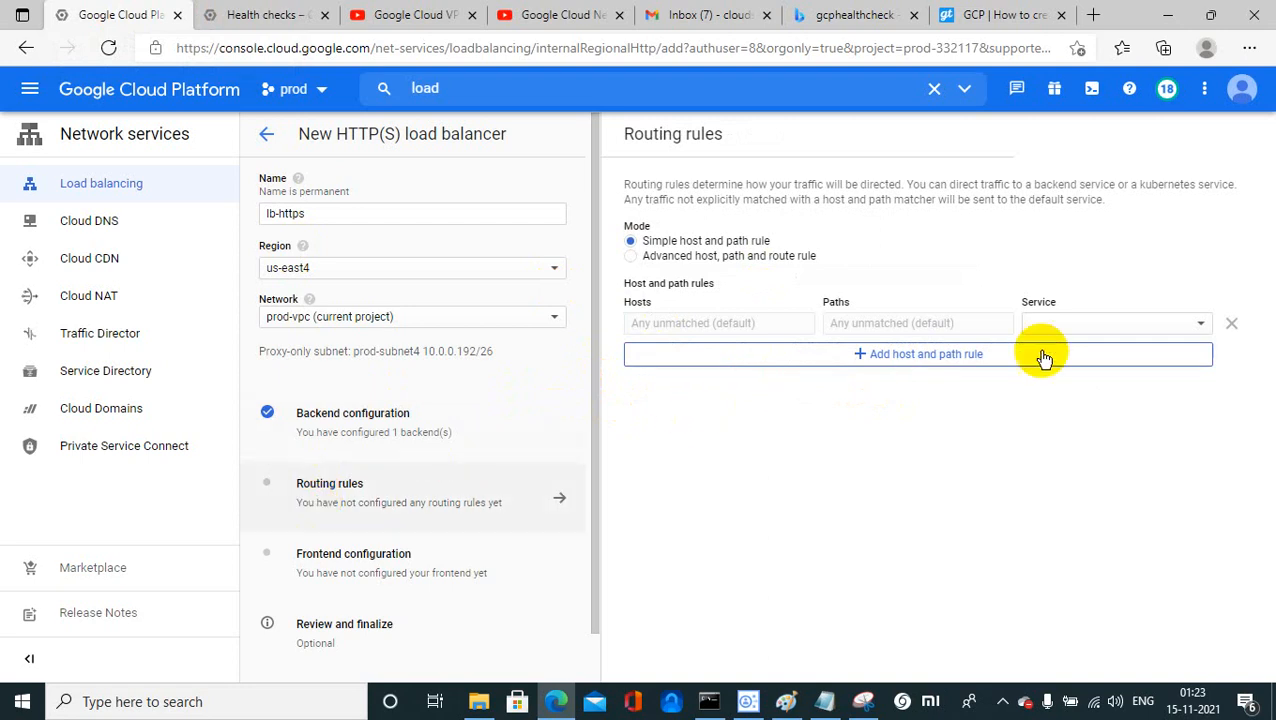
pyautogui.click(1176, 338)
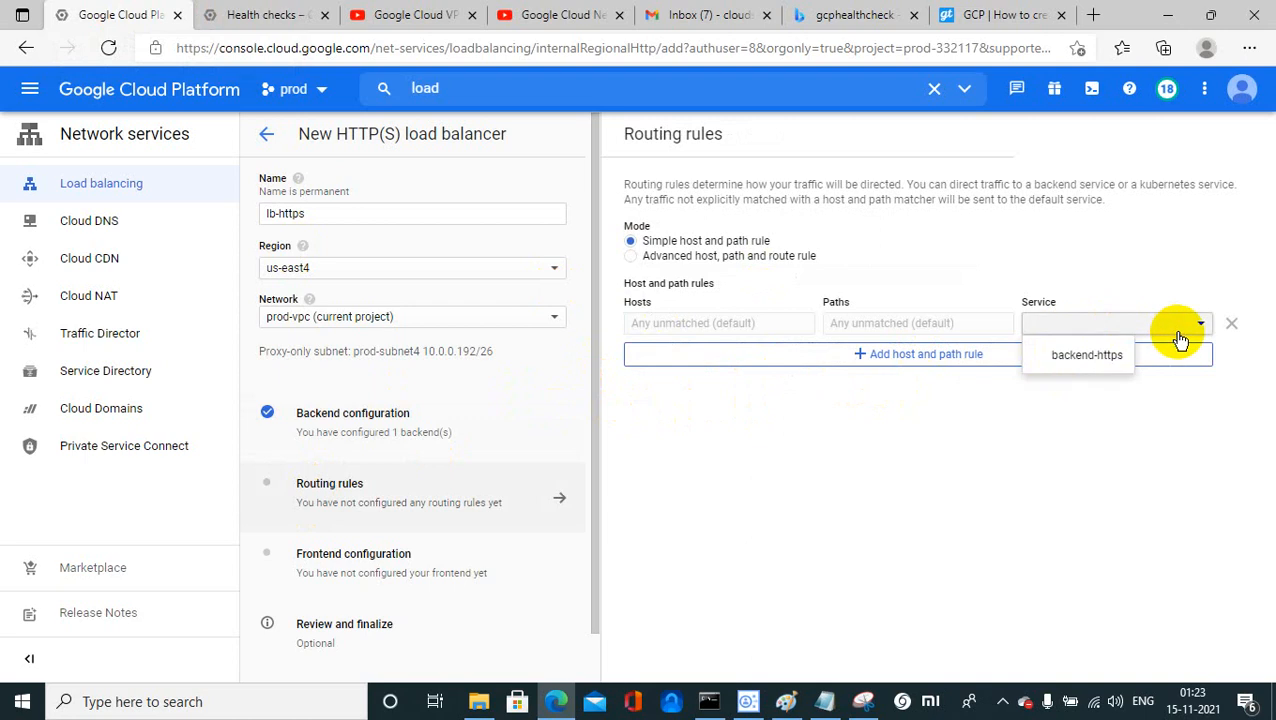
pyautogui.click(1091, 353)
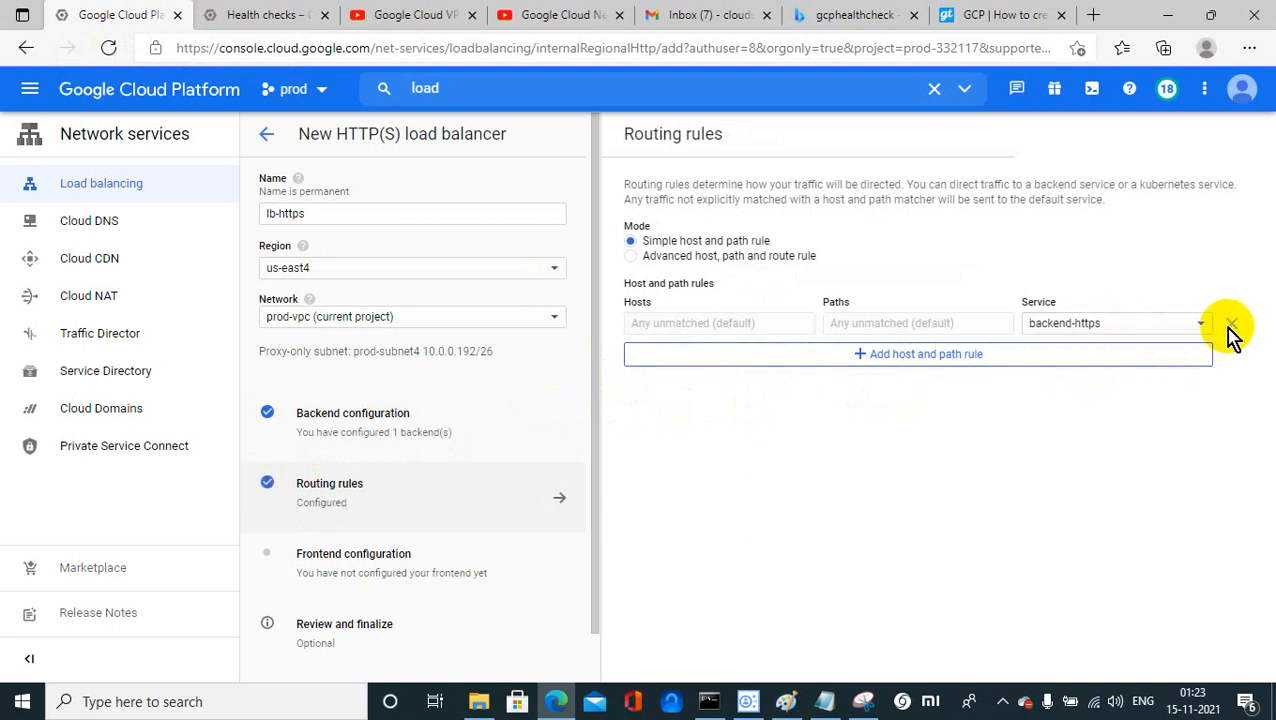
# Step: Add a host and path rule sending host abc.com with path /* to the backend-https service
pyautogui.click(1030, 360)
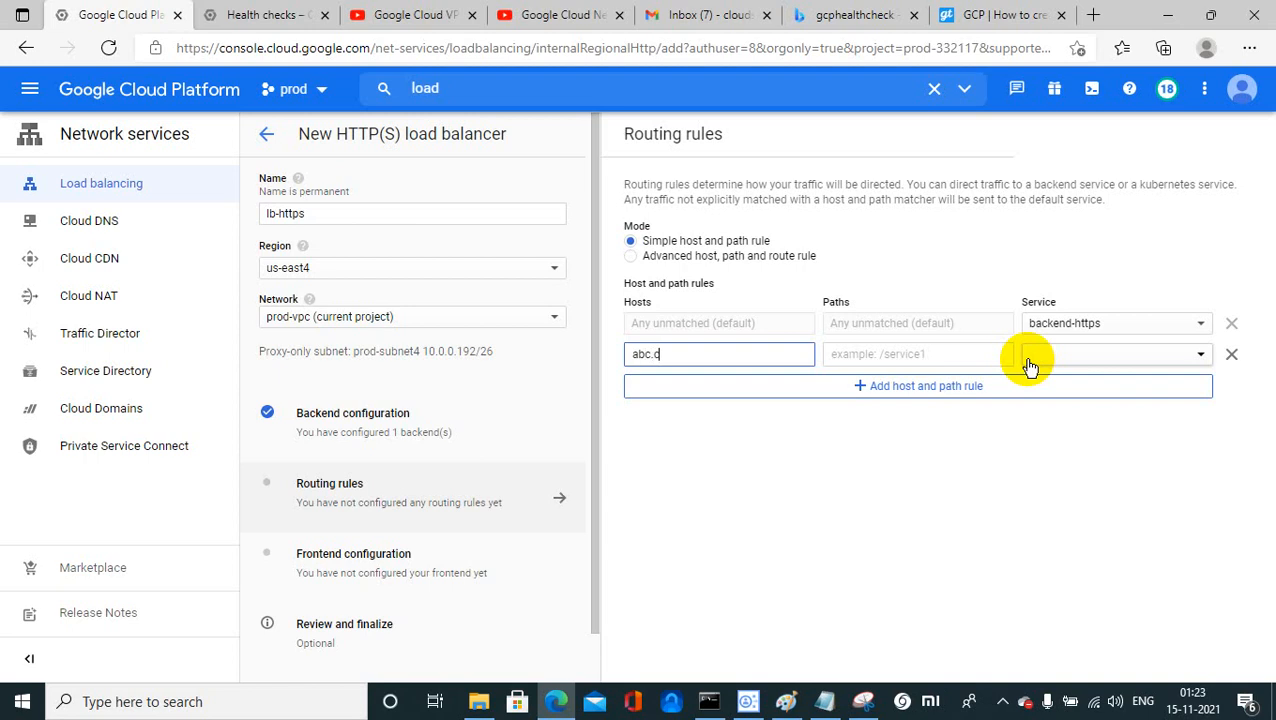
pyautogui.click(888, 361)
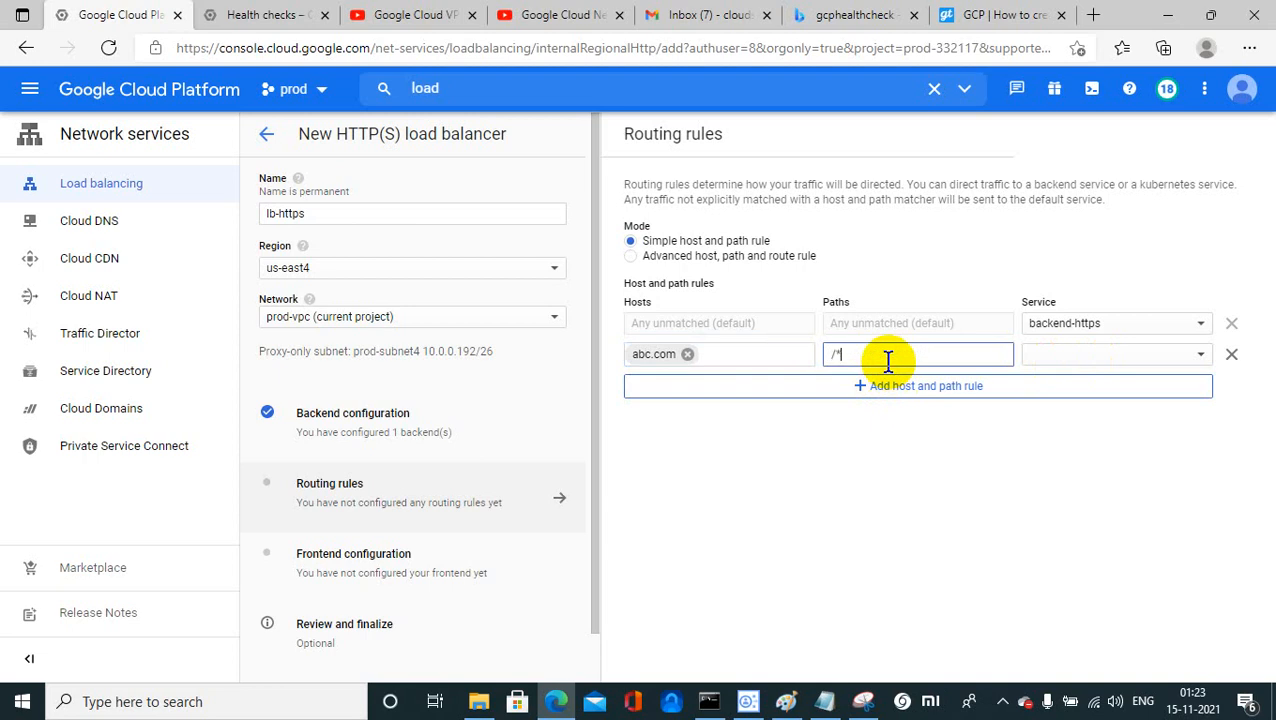
pyautogui.click(1103, 358)
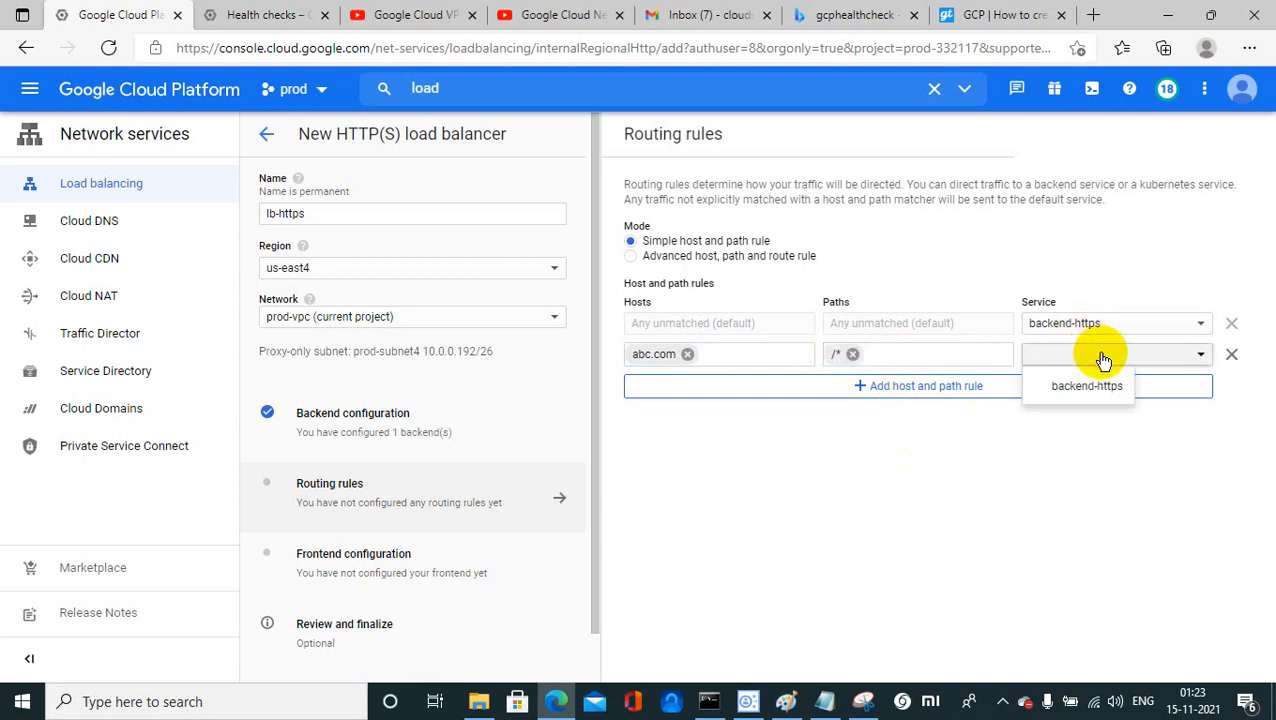
pyautogui.click(1081, 390)
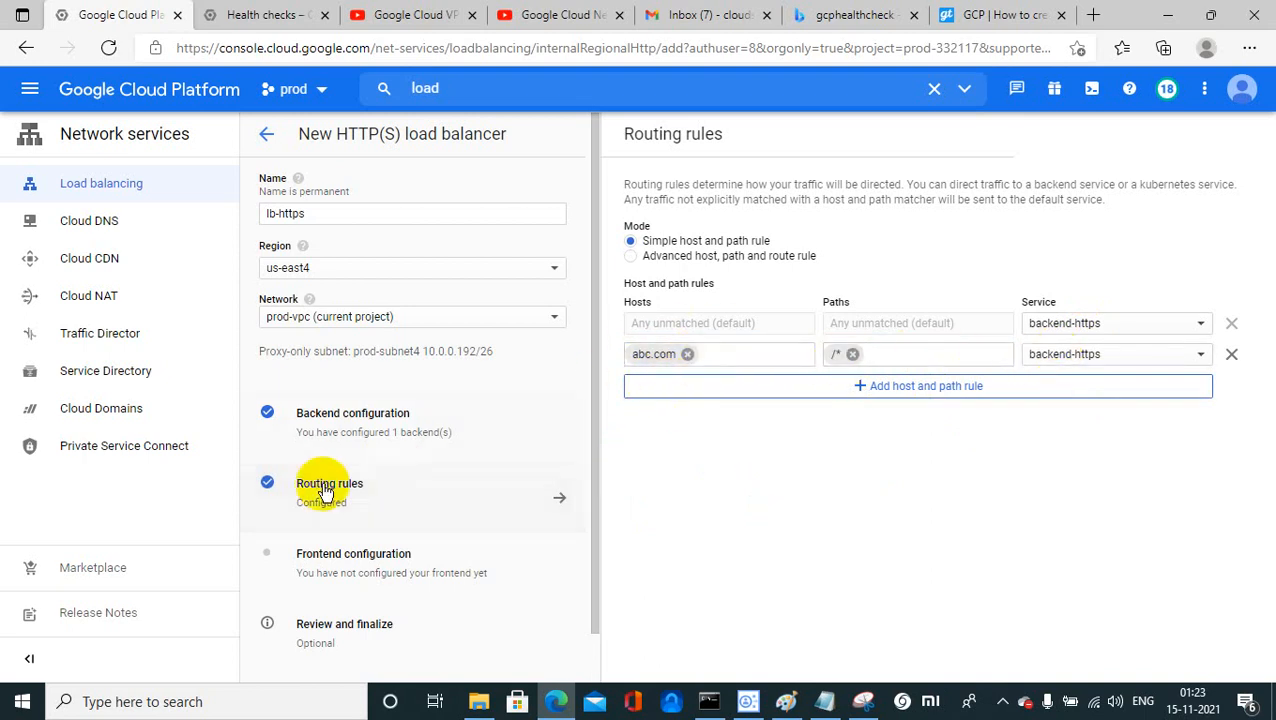
# Step: In the frontend configuration, enter the name frontend-https and set the protocol to HTTPS (includes HTTP/2)
pyautogui.click(357, 566)
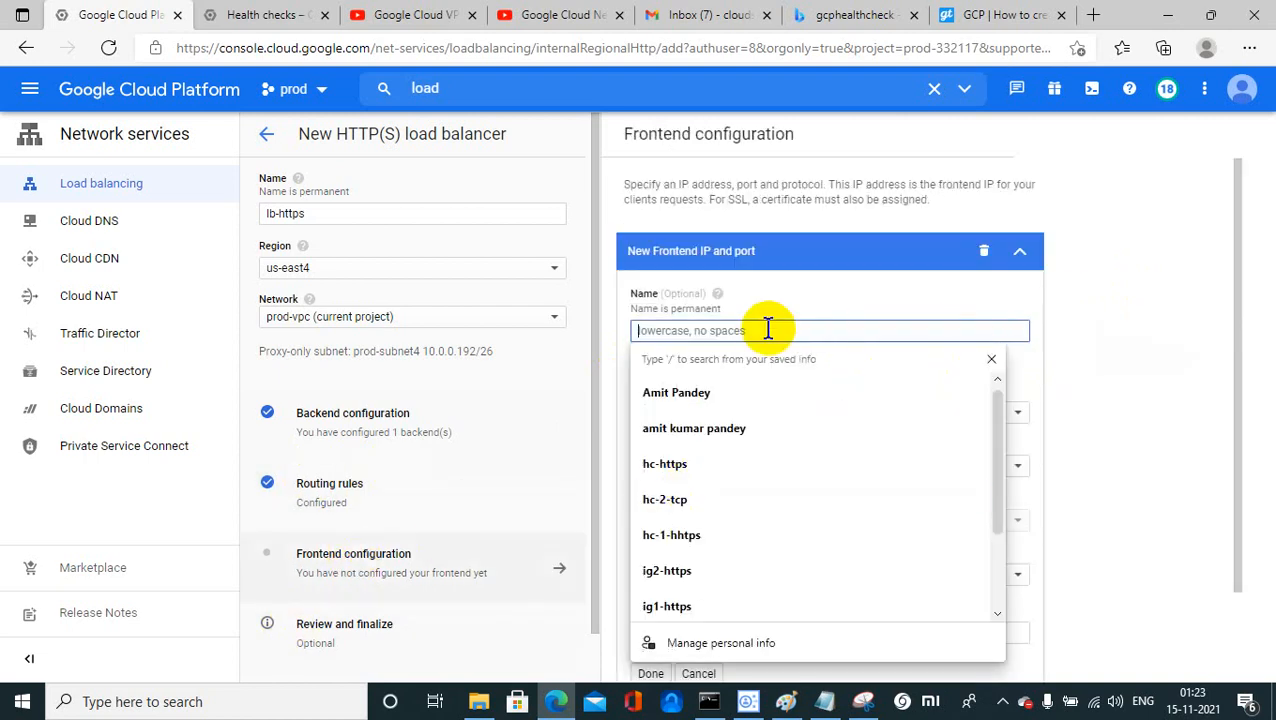
pyautogui.write('frontend')
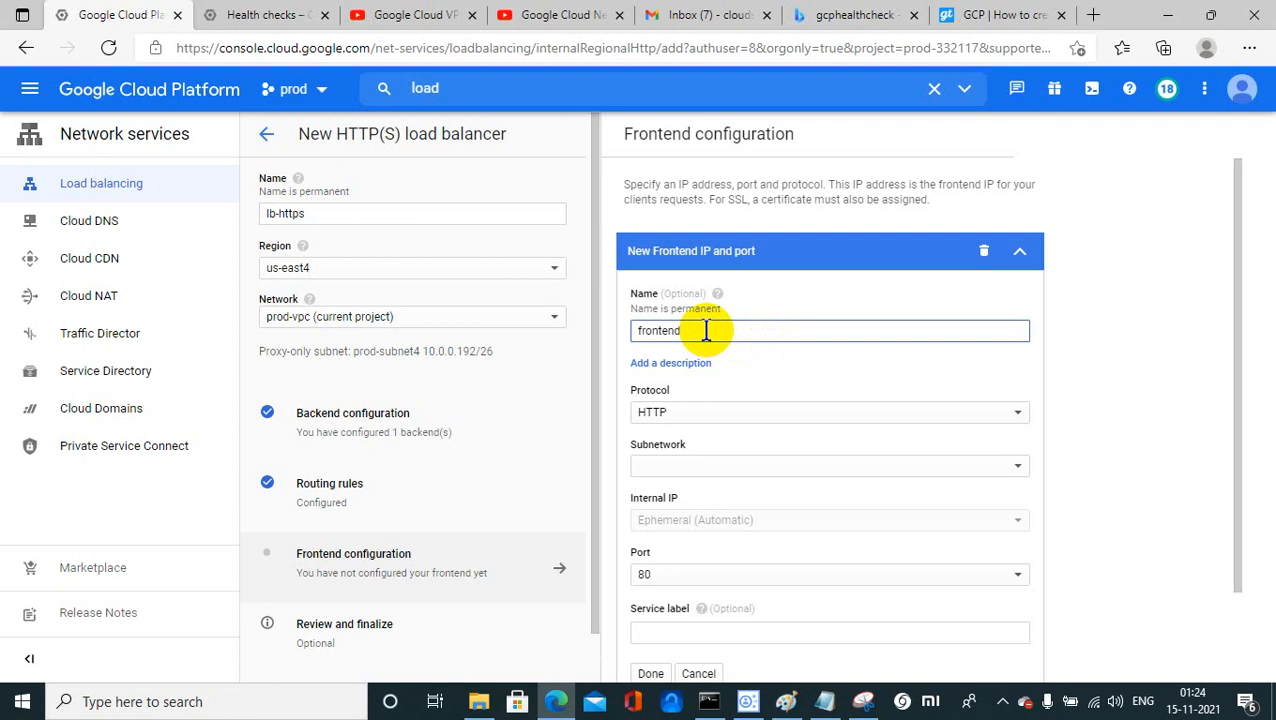
pyautogui.write('https')
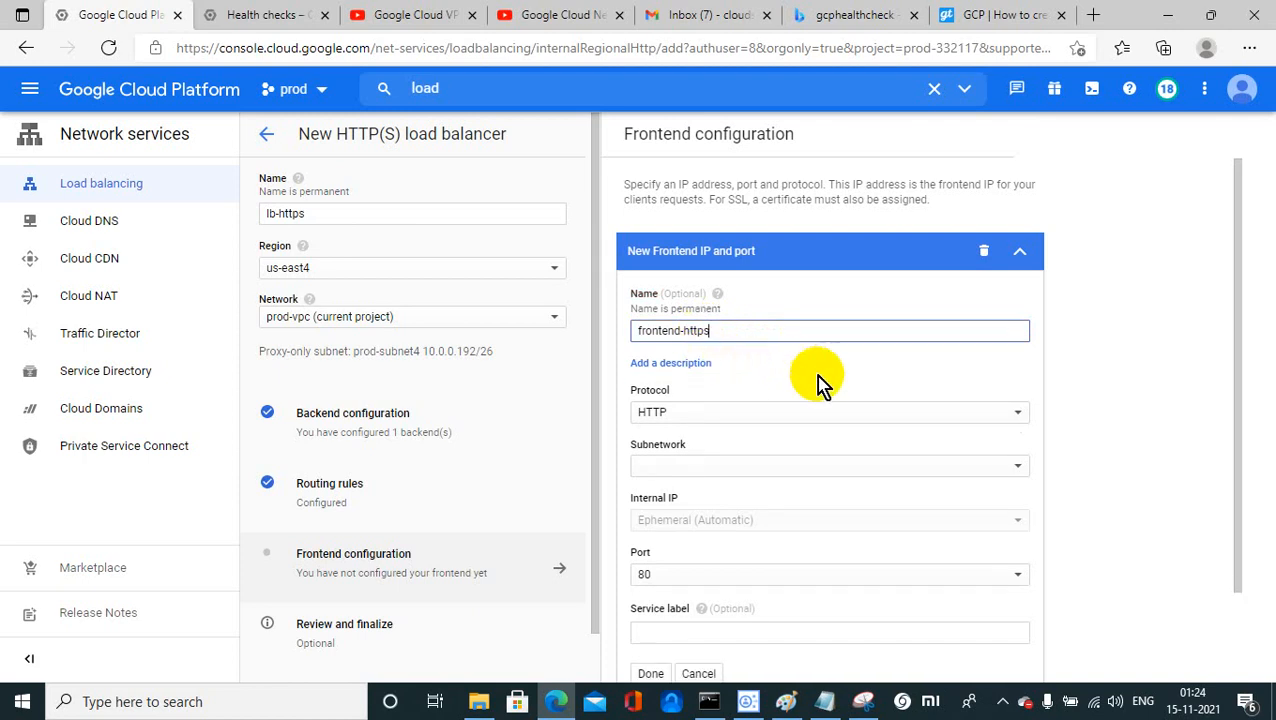
pyautogui.moveTo(1240, 270); pyautogui.dragTo(1082, 356)
pyautogui.click(748, 328)
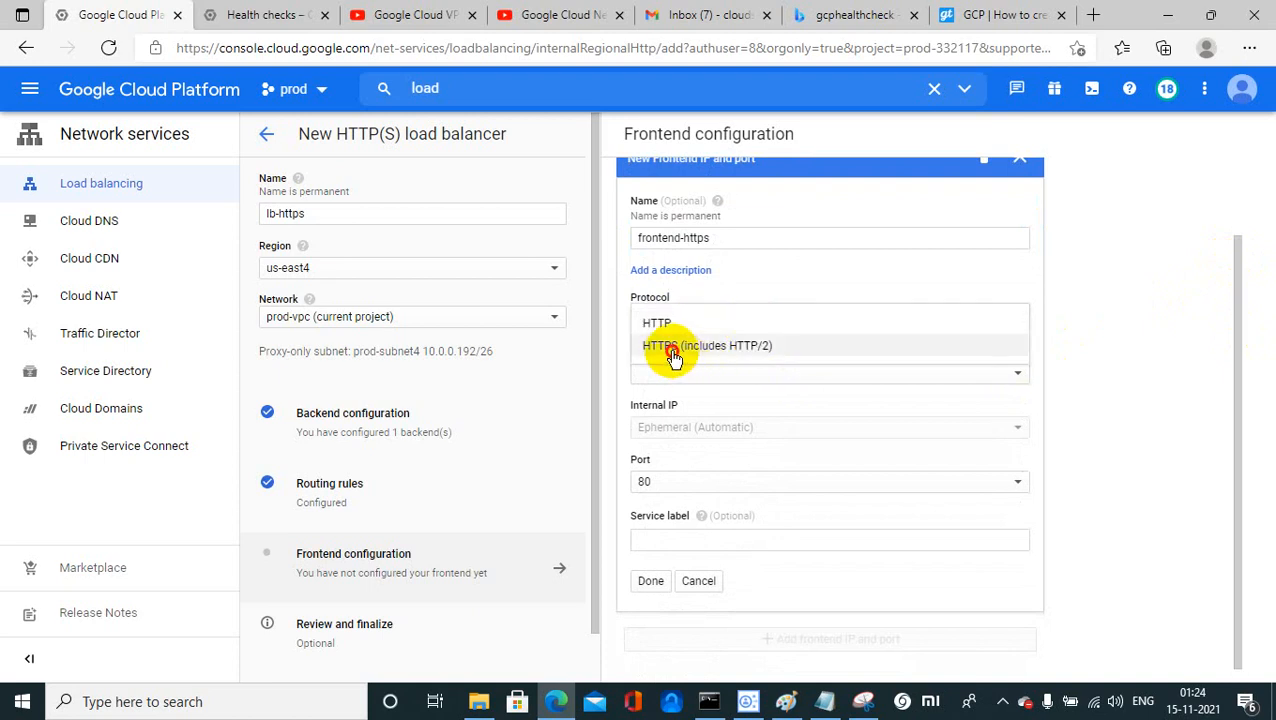
pyautogui.click(670, 346)
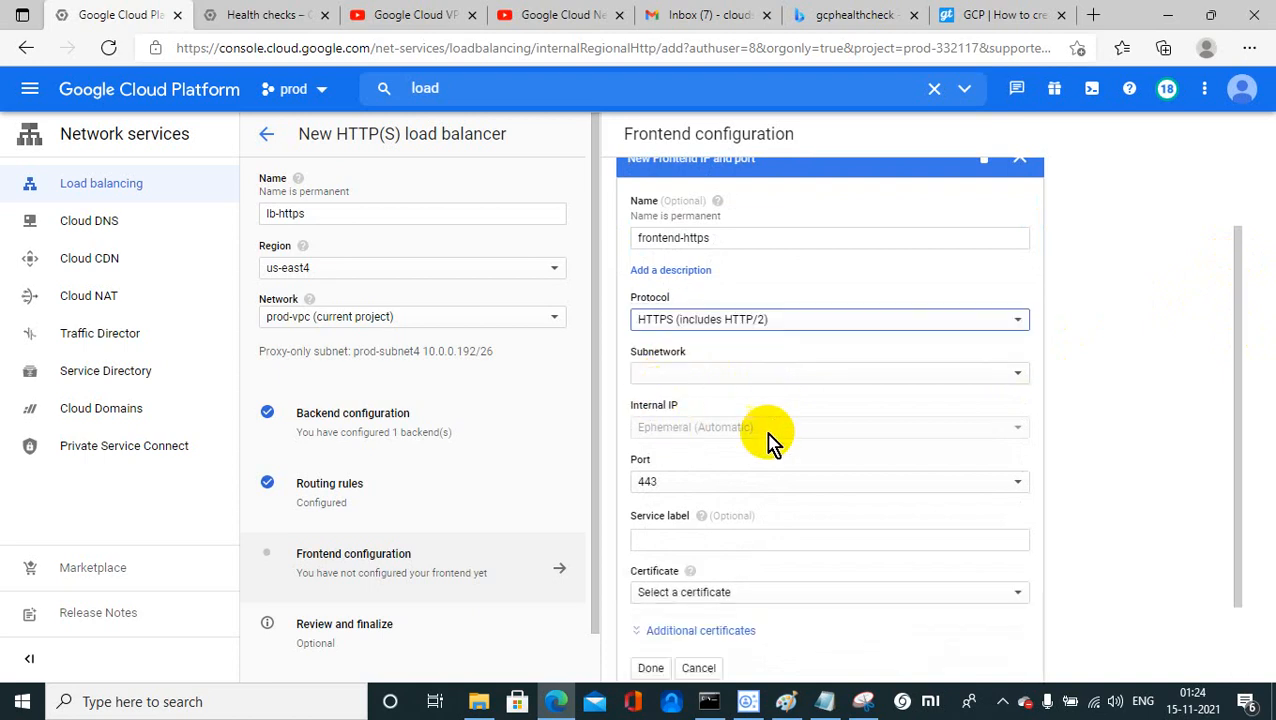
# Step: Set the frontend's subnetwork to prod-subnet1 and review the internal IP options, keeping Ephemeral (Automatic)
pyautogui.click(749, 374)
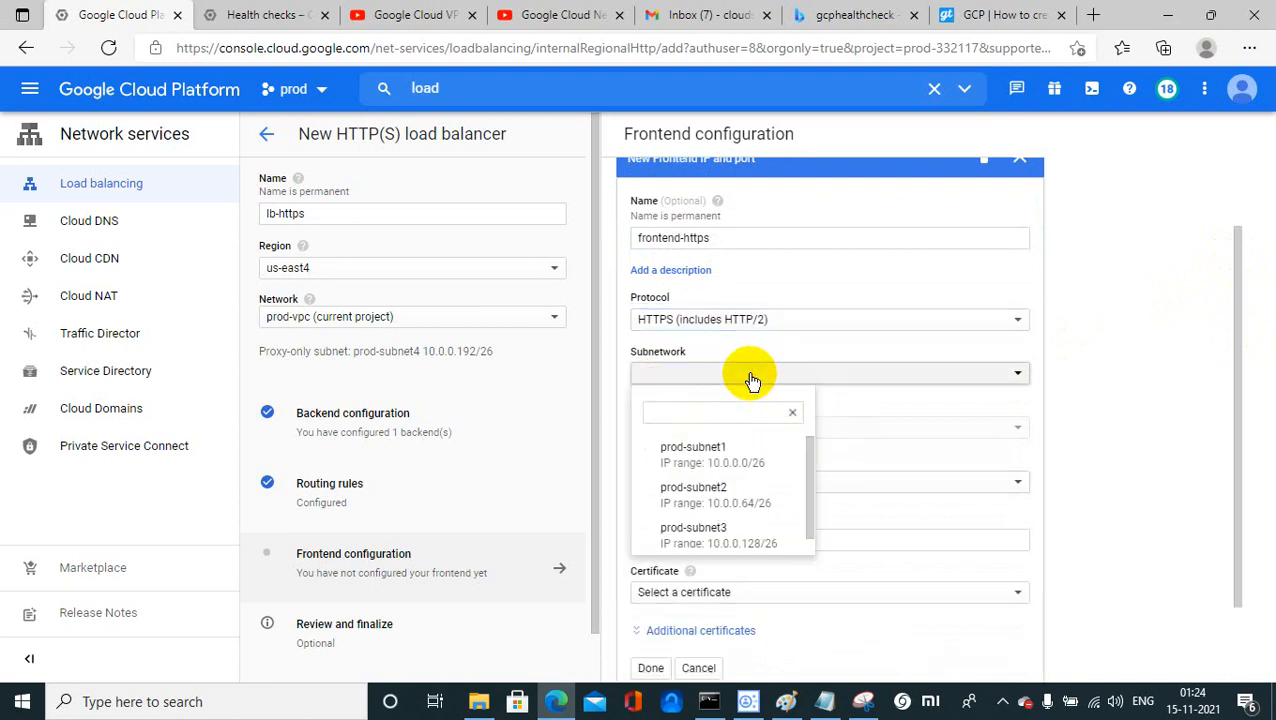
pyautogui.click(713, 472)
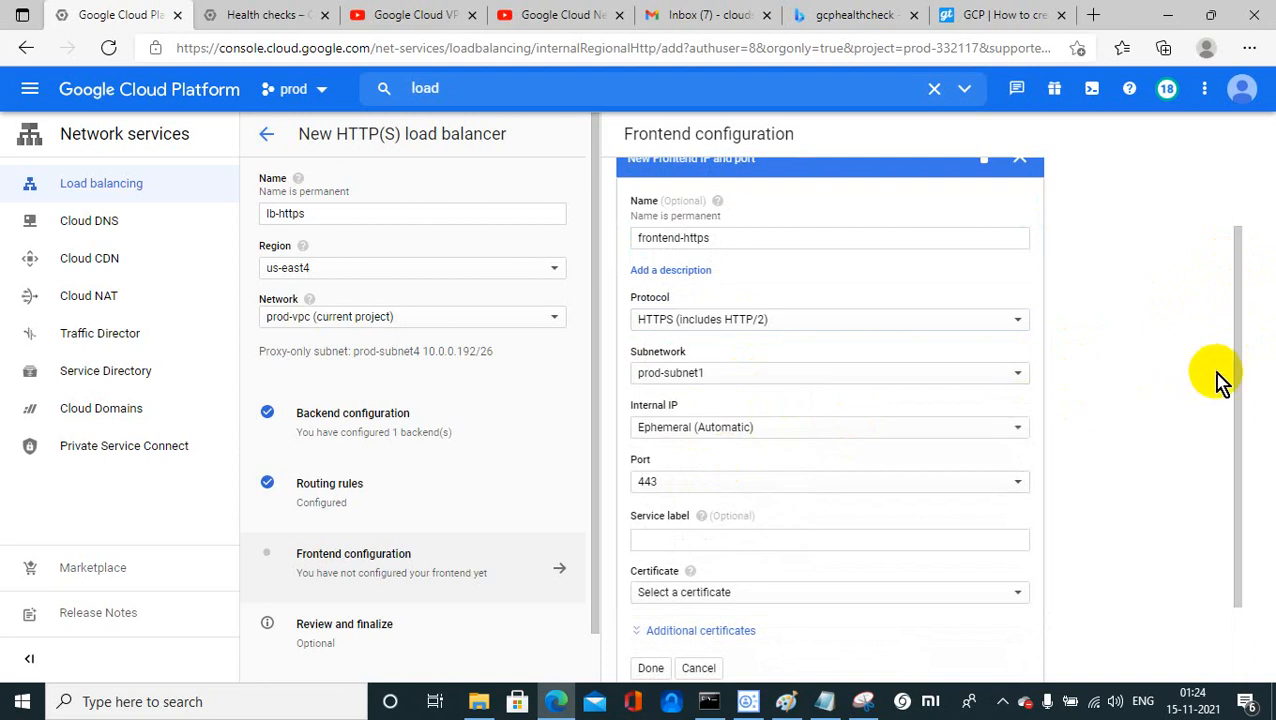
pyautogui.moveTo(1241, 365); pyautogui.dragTo(1133, 436)
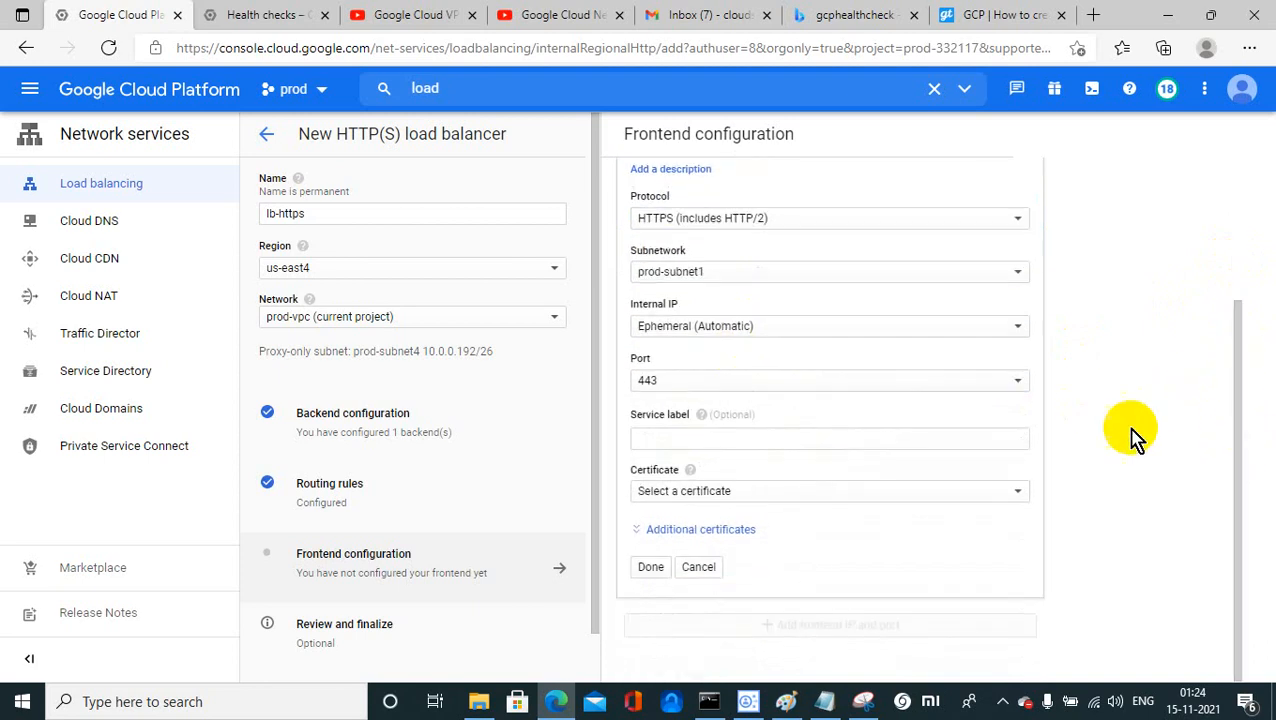
pyautogui.click(1003, 341)
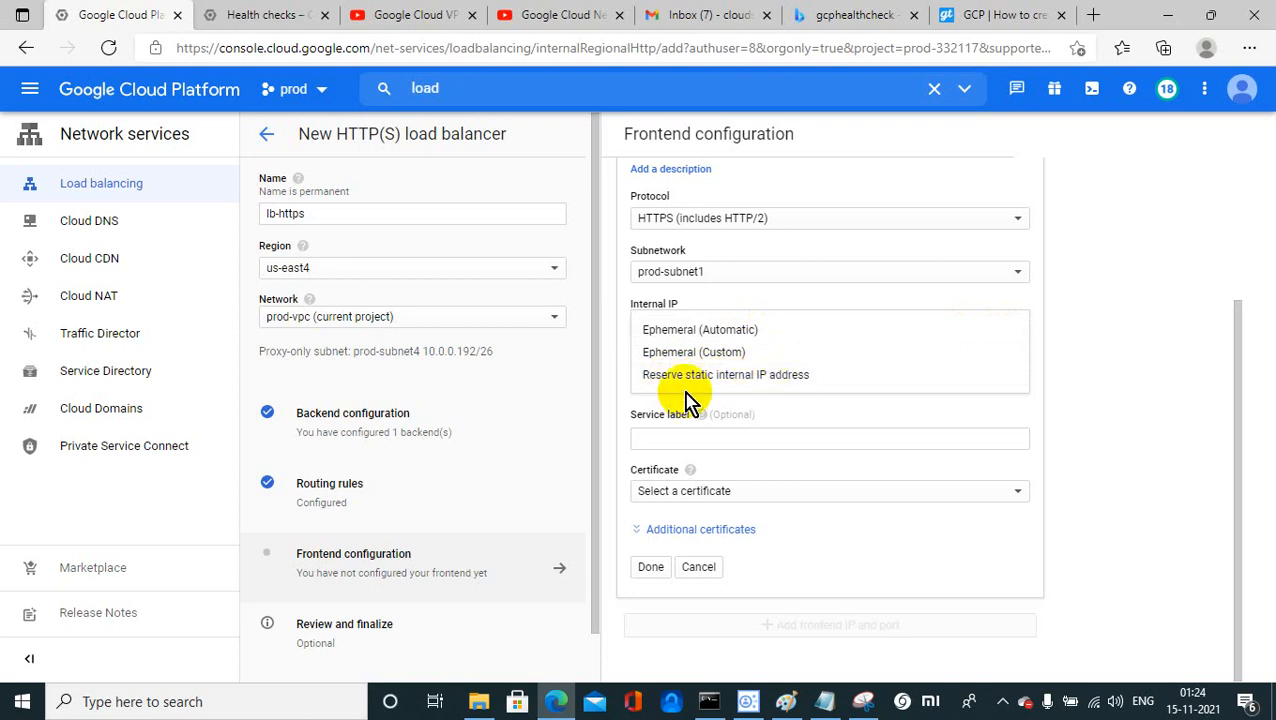
pyautogui.click(1097, 341)
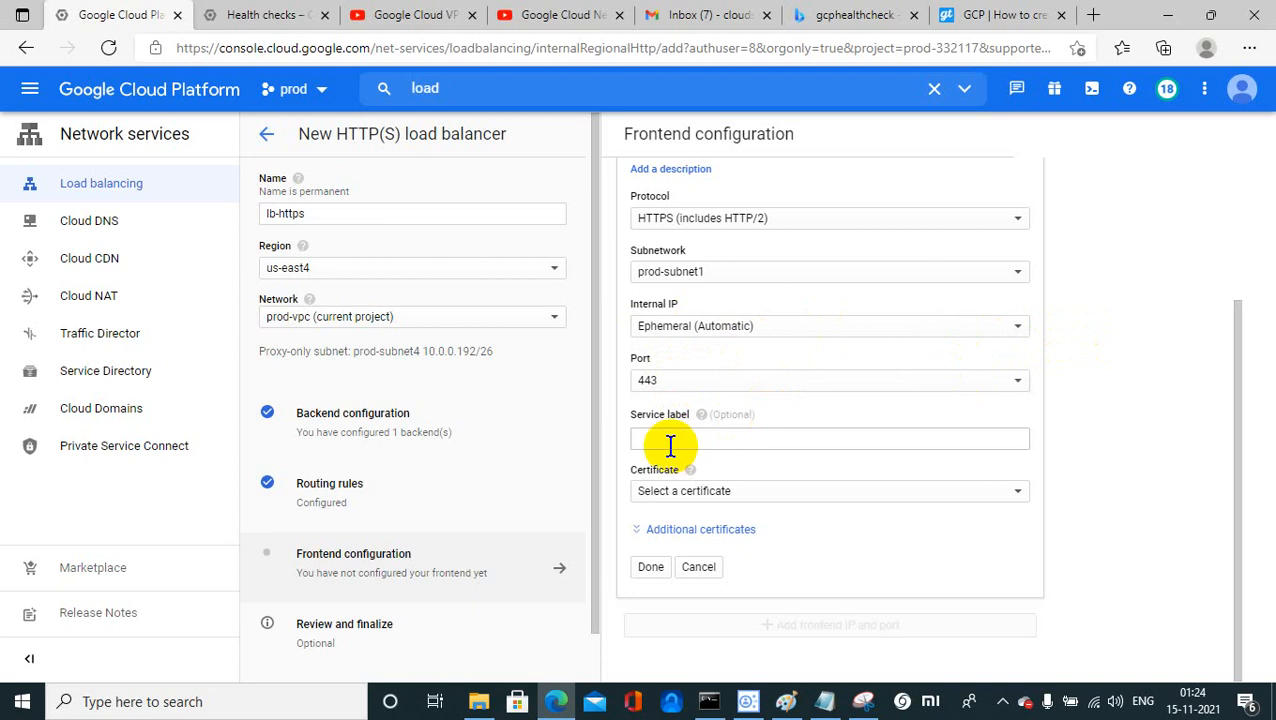
# Step: Examine the new certificate form and the frontend's existing certificate choices without creating or selecting a certificate
pyautogui.click(712, 497)
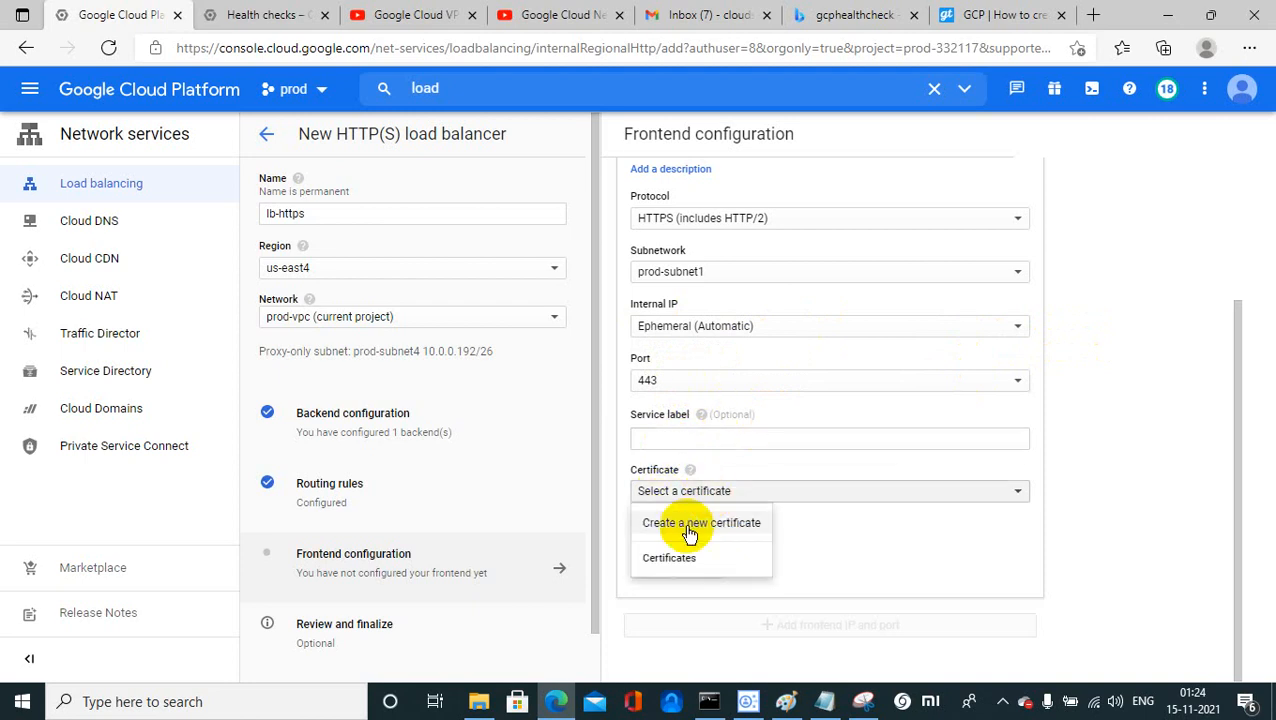
pyautogui.click(689, 533)
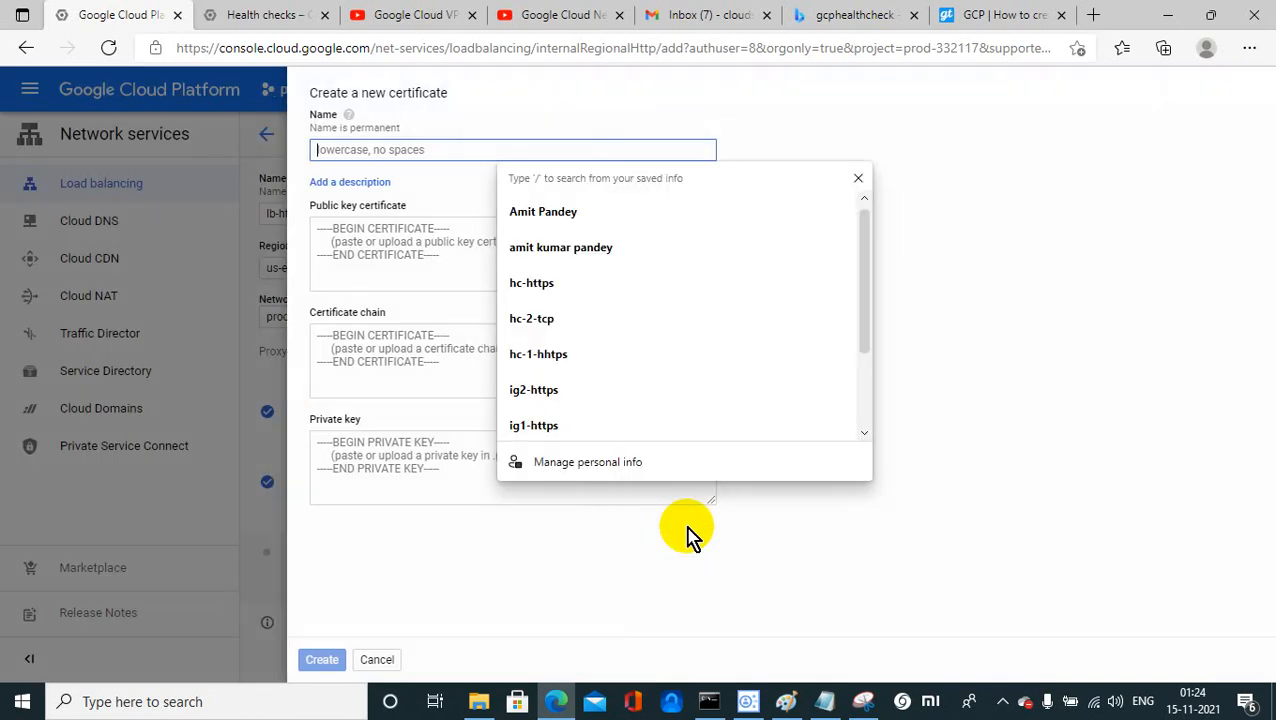
pyautogui.click(858, 180)
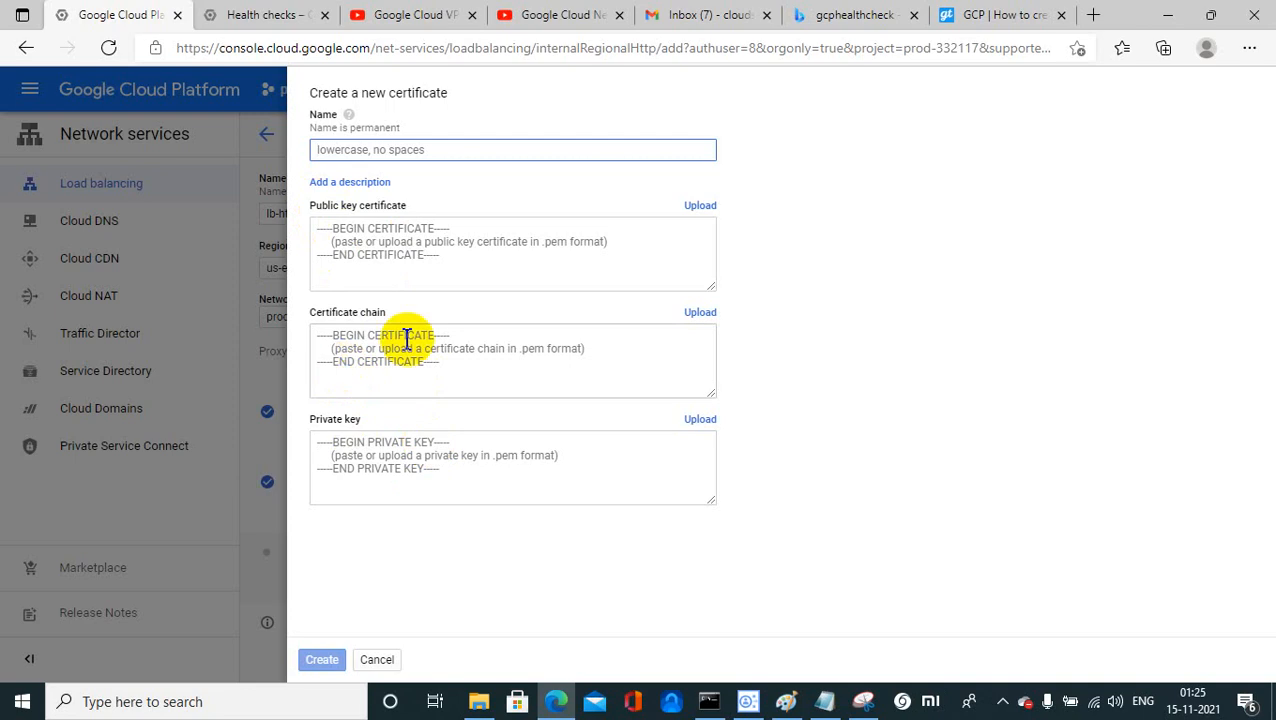
pyautogui.click(333, 150)
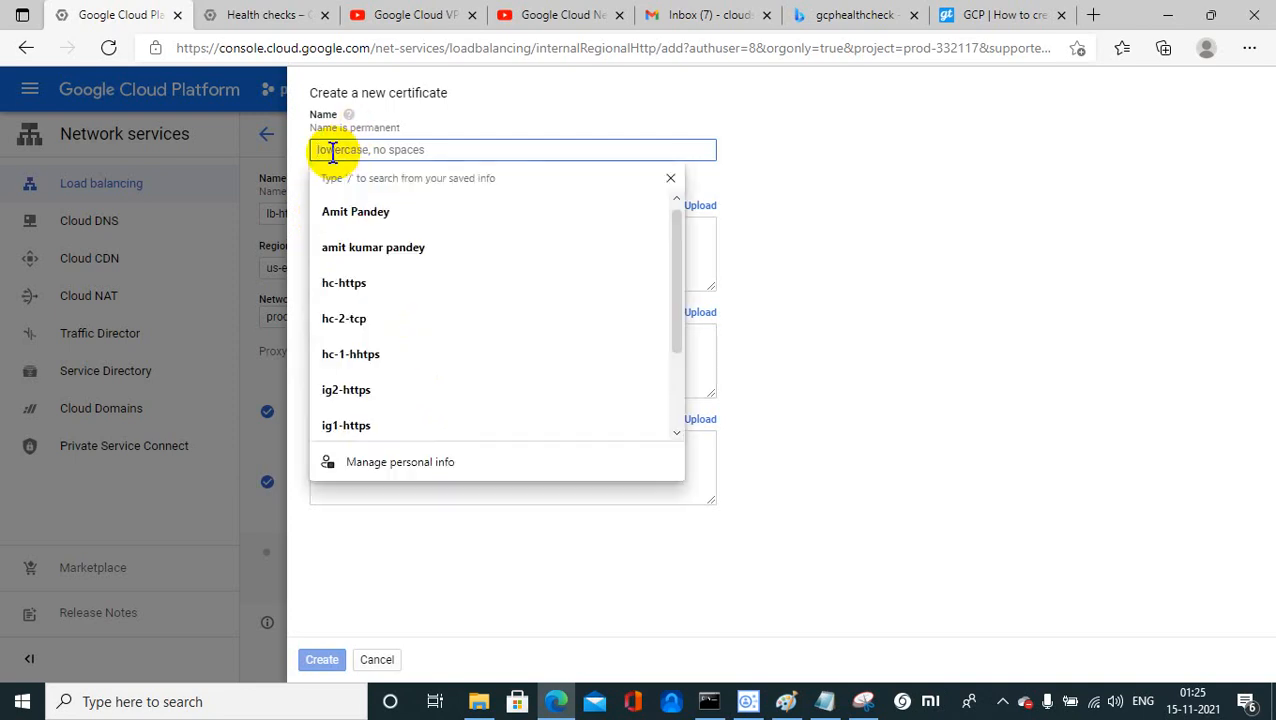
pyautogui.click(377, 659)
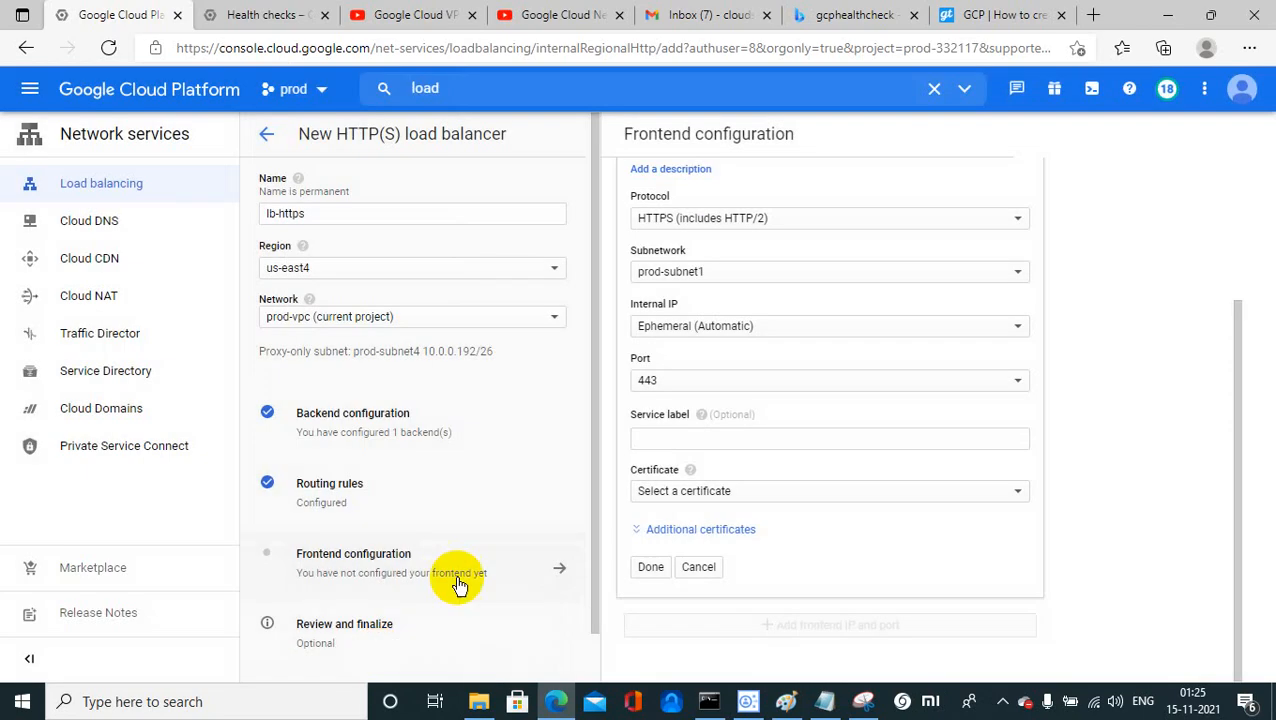
pyautogui.click(680, 492)
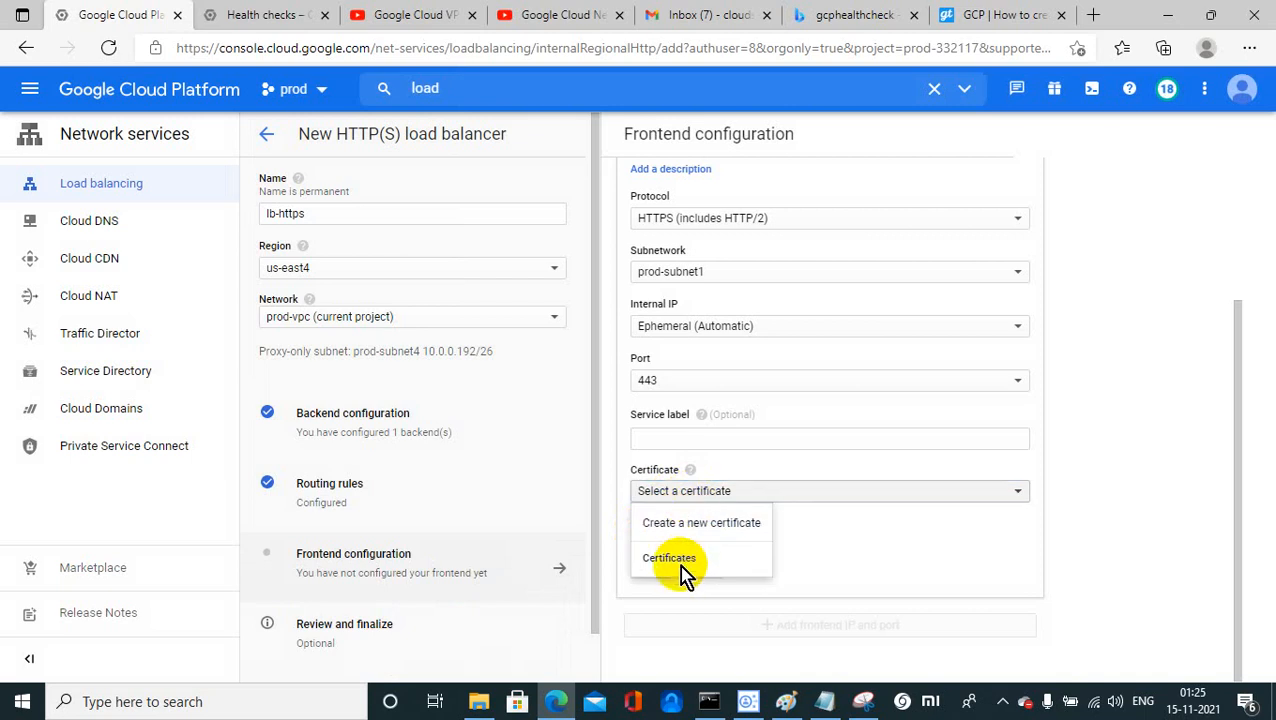
pyautogui.click(673, 564)
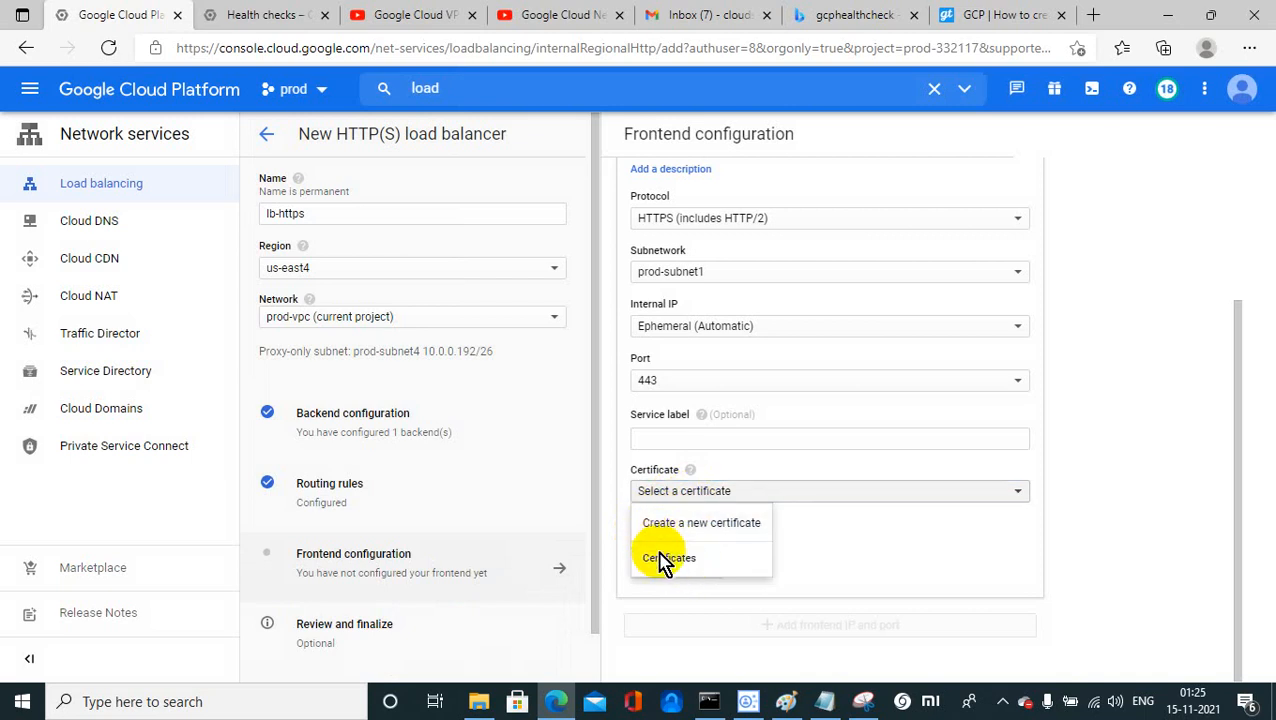
pyautogui.click(806, 535)
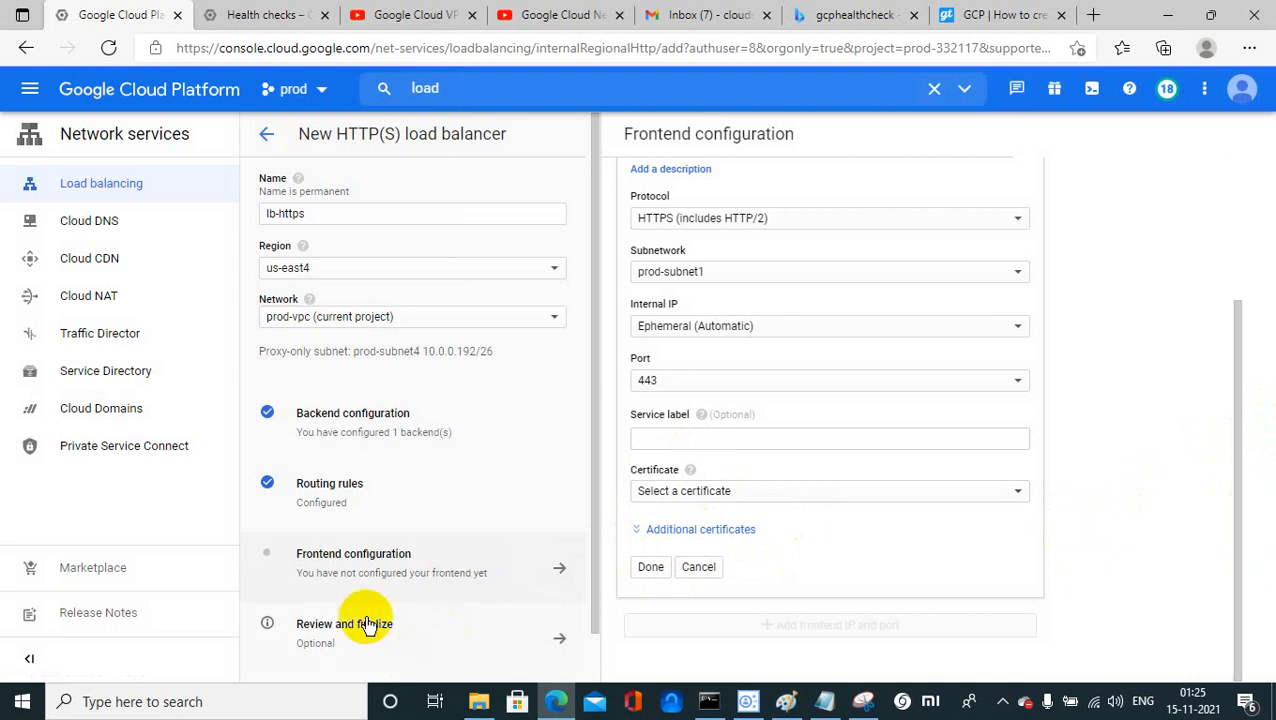
pyautogui.click(266, 136)
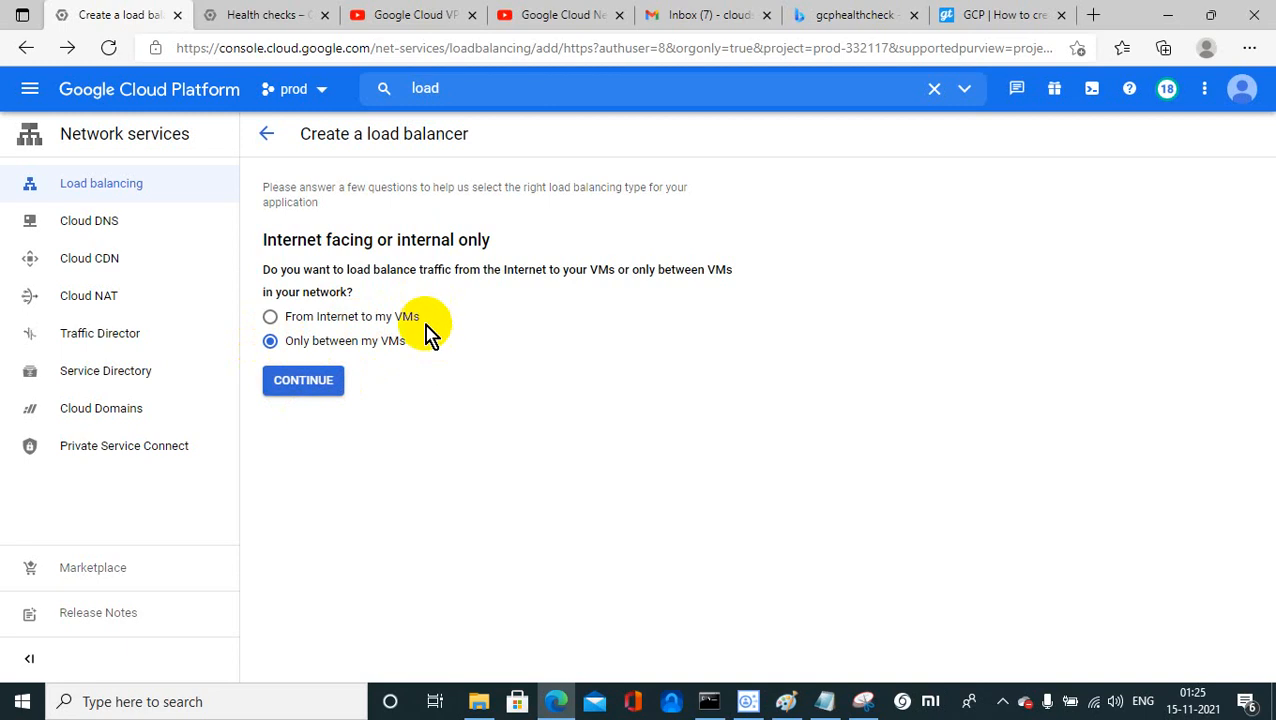
pyautogui.click(305, 382)
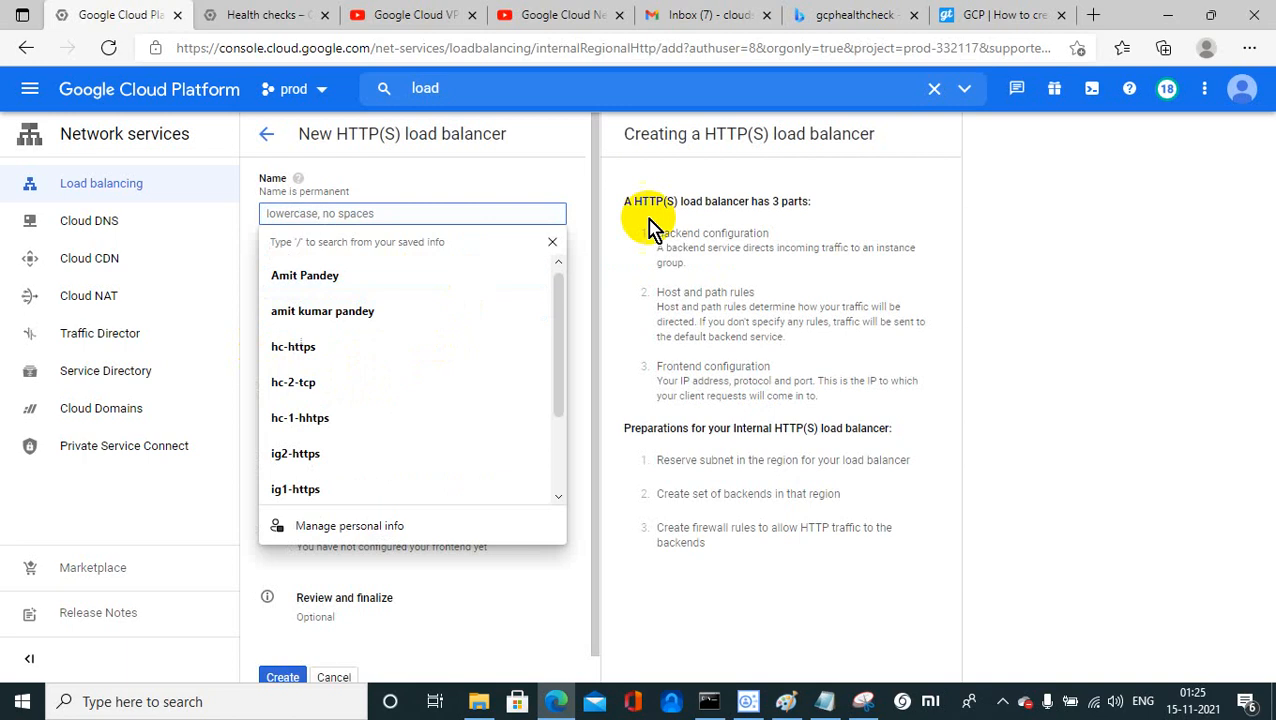
pyautogui.click(1155, 282)
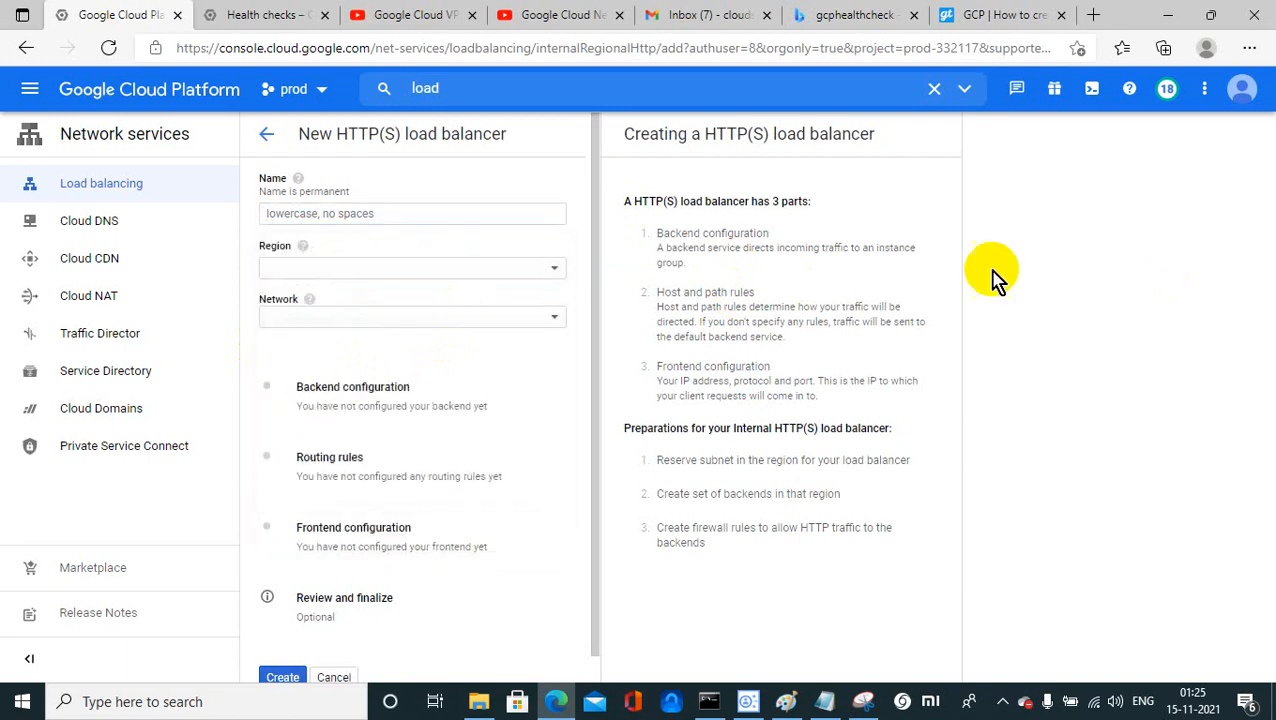
# Step: Start a new HTTP(S) load balancer for traffic from Internet to my VMs and name it https-lb
pyautogui.click(266, 133)
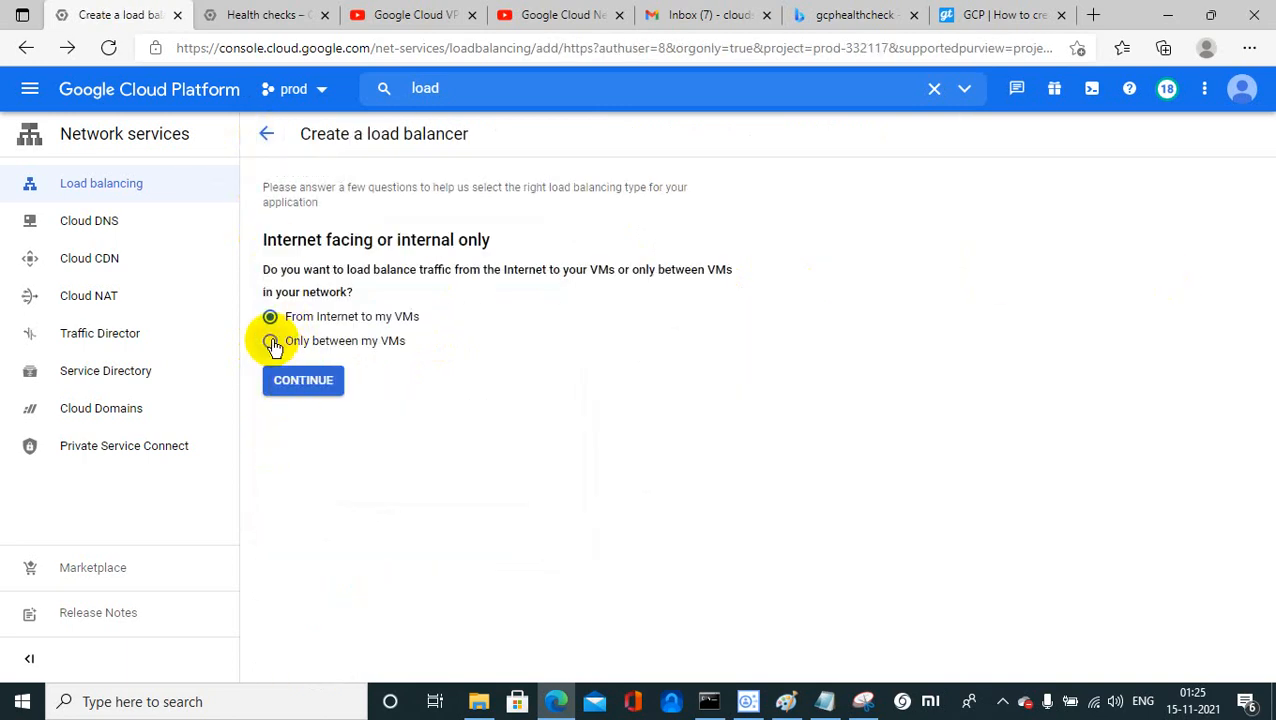
pyautogui.click(301, 380)
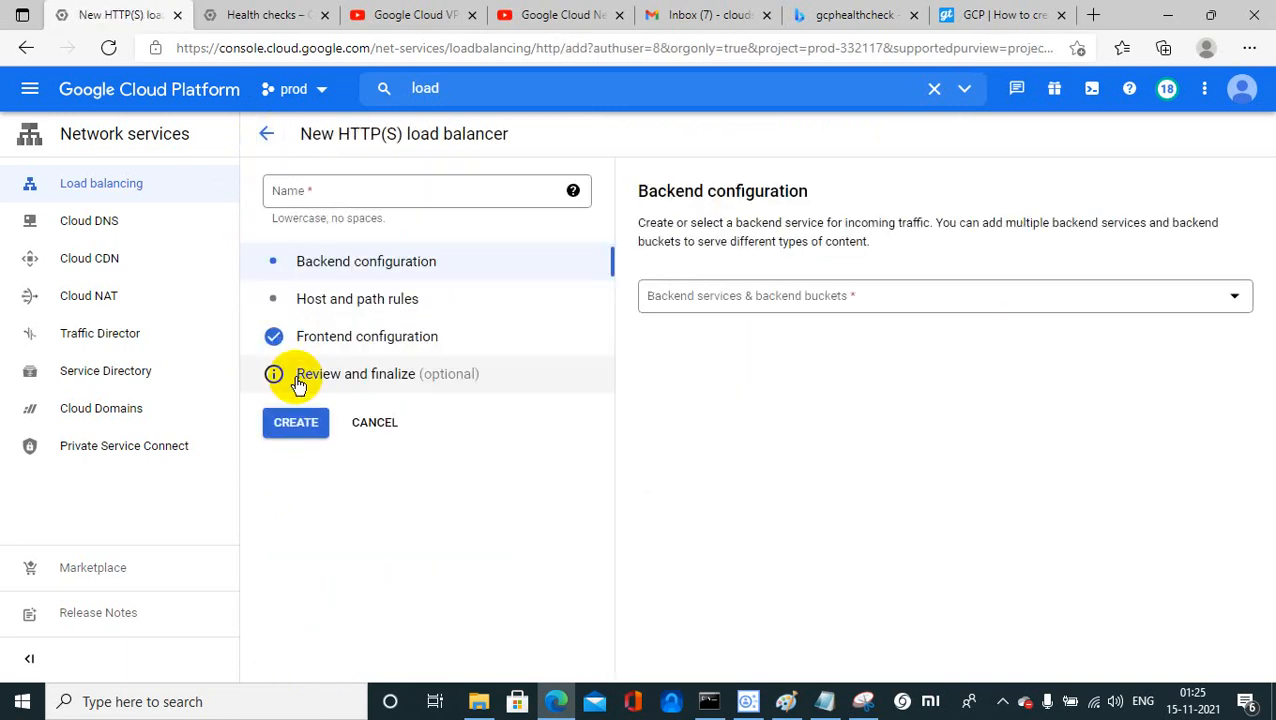
pyautogui.click(352, 194)
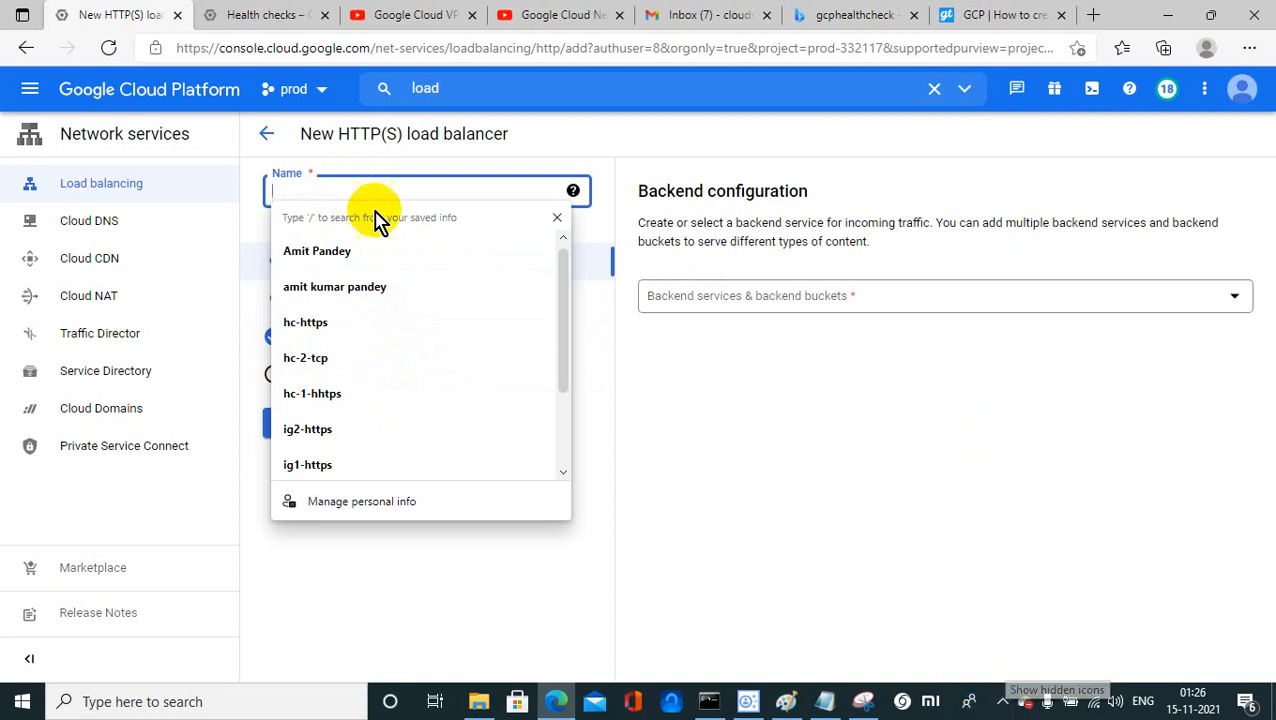
pyautogui.write('https-lb')
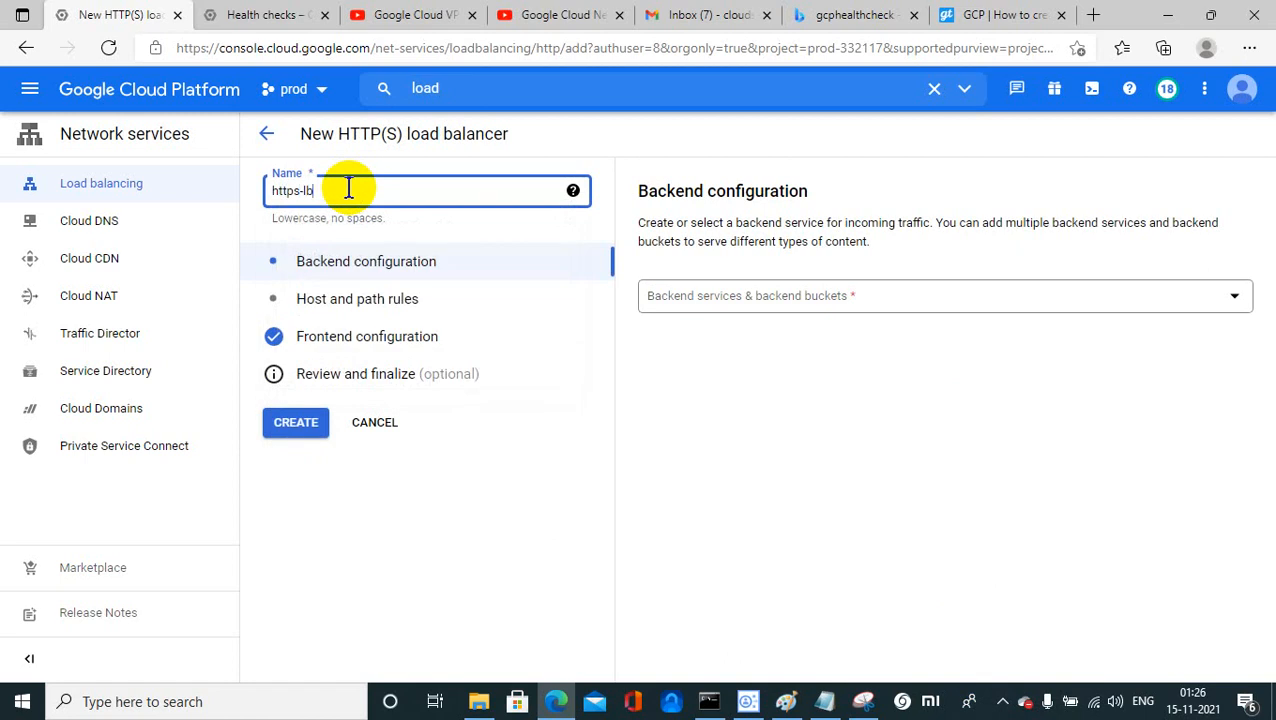
# Step: In the backend configuration, start creating a backend service and name it backend
pyautogui.click(345, 268)
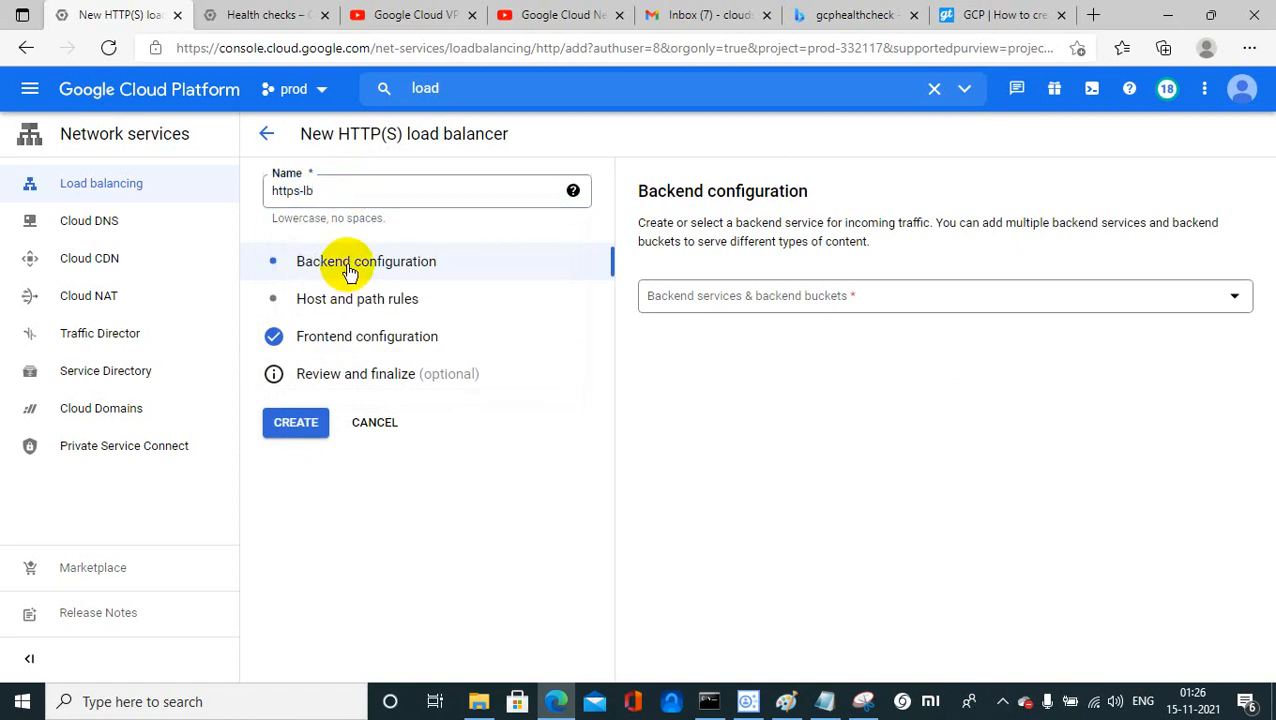
pyautogui.click(705, 302)
pyautogui.click(706, 392)
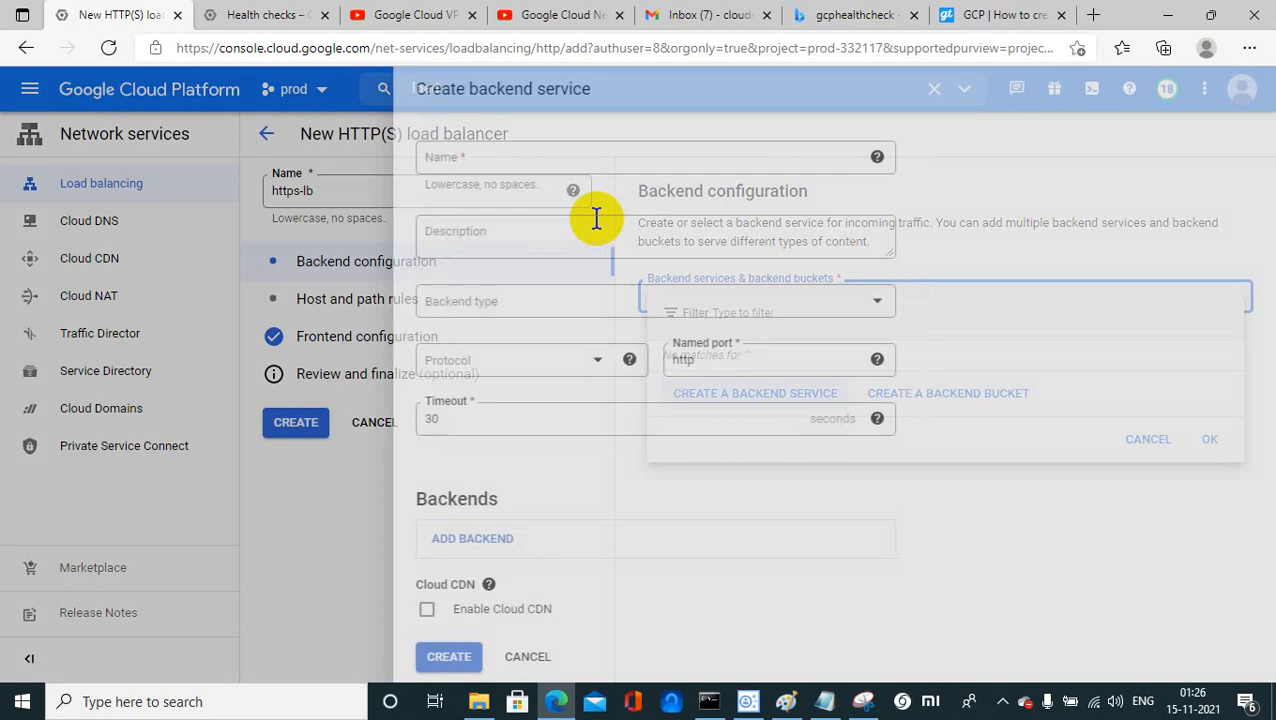
pyautogui.click(378, 160)
pyautogui.write('bac')
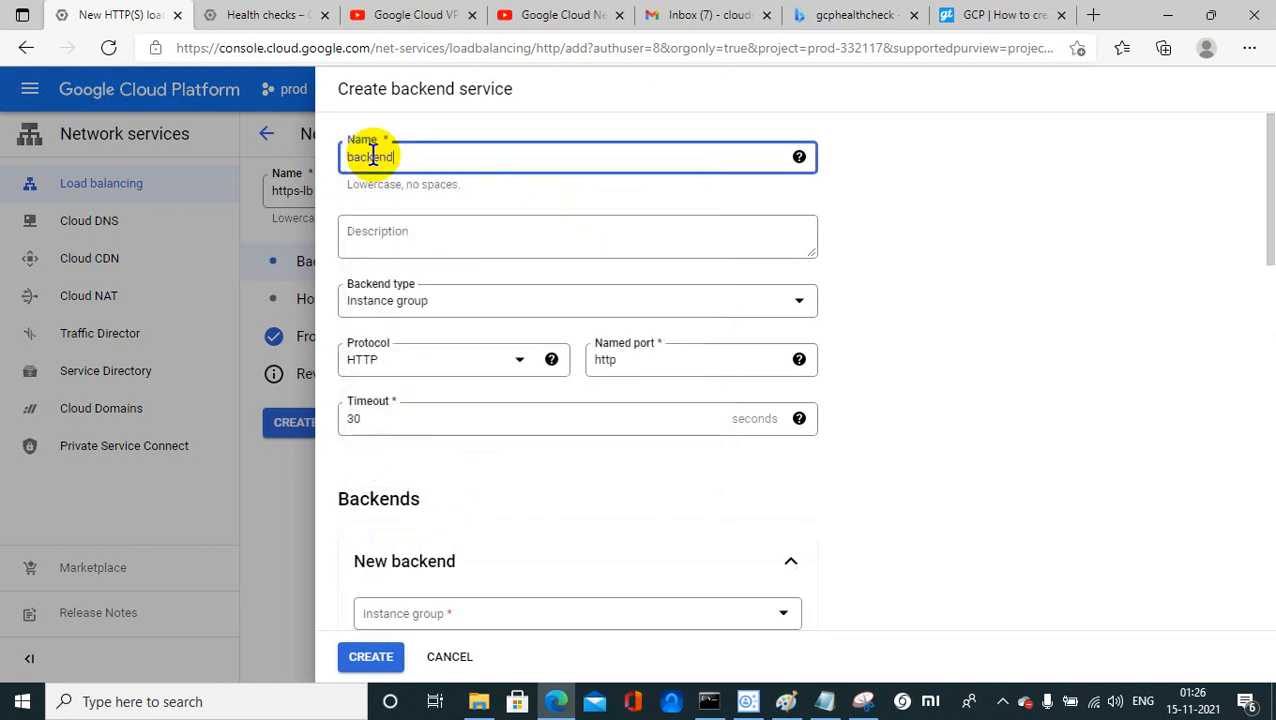
pyautogui.write('kend')
# Step: Set the backend service's type to Instance group, with protocol HTTPS and named port https
pyautogui.click(384, 304)
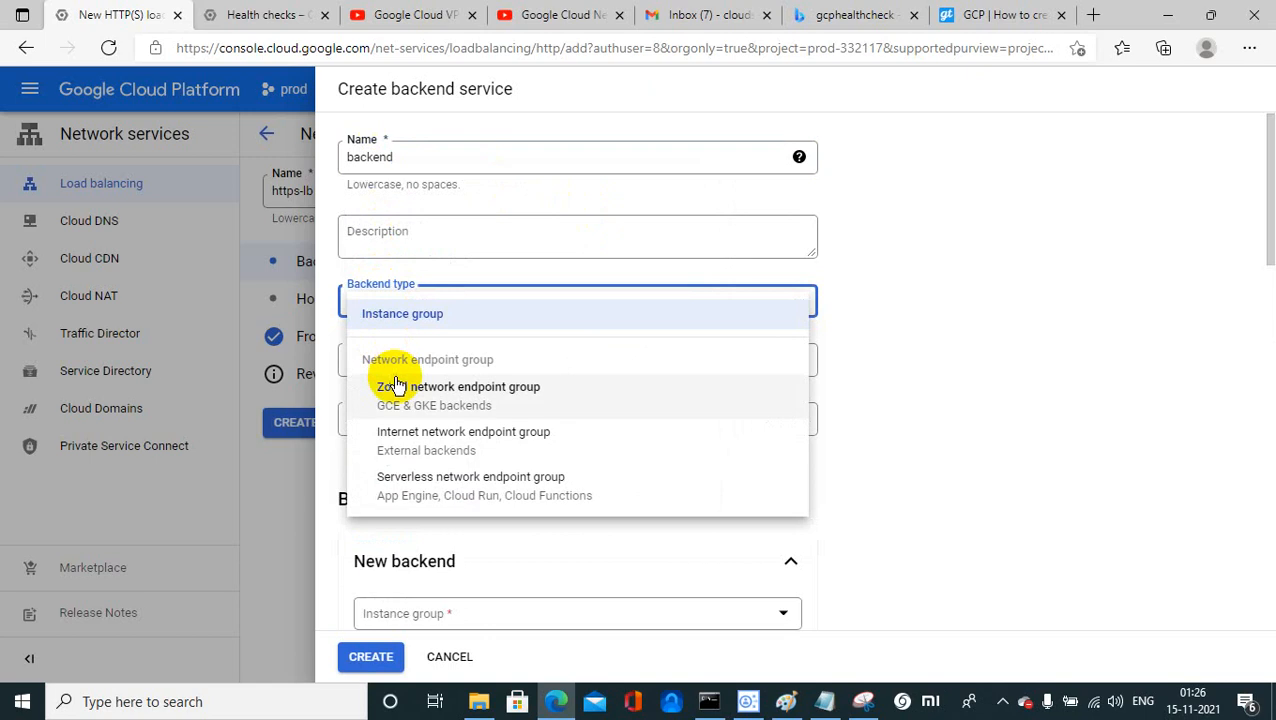
pyautogui.click(396, 322)
pyautogui.click(402, 370)
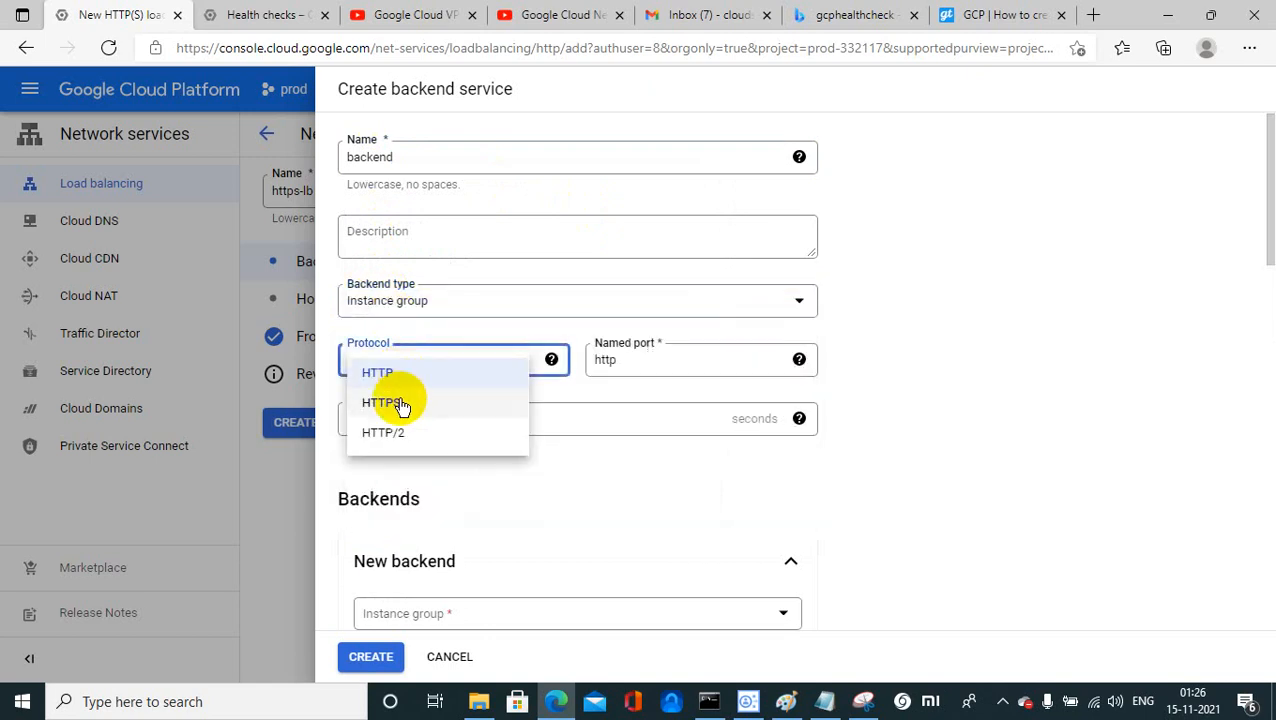
pyautogui.click(401, 403)
pyautogui.click(641, 362)
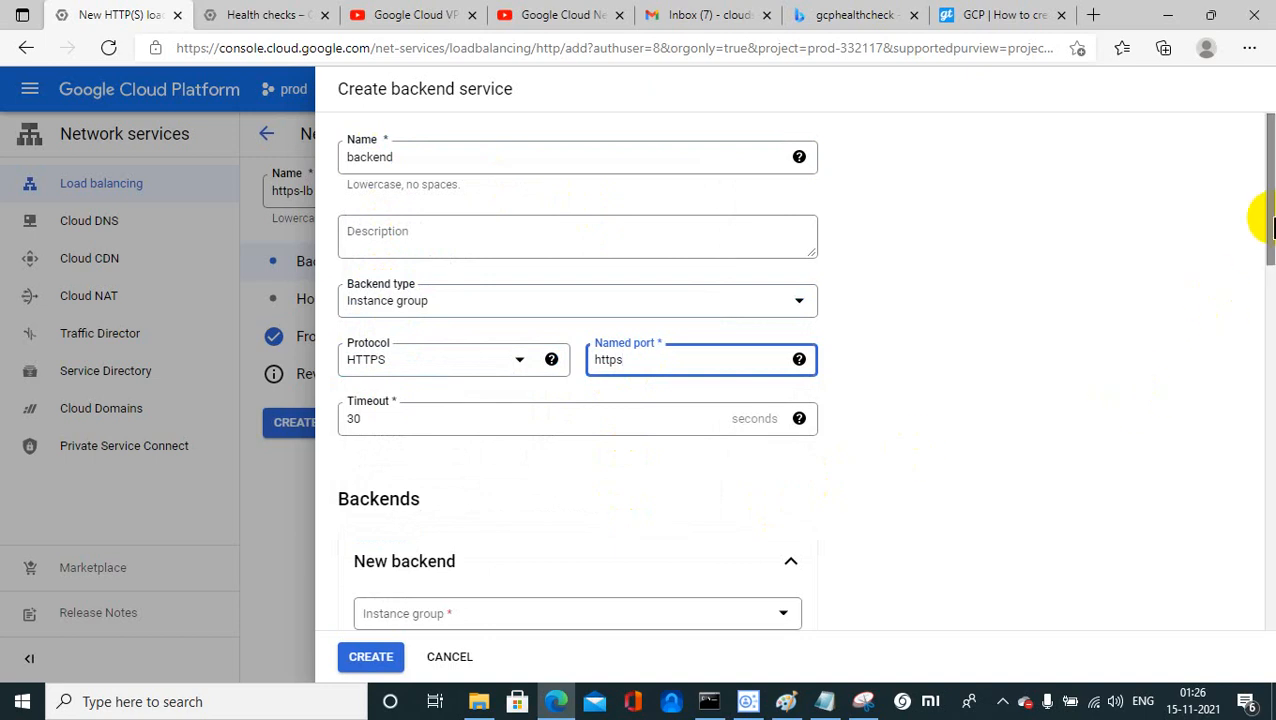
# Step: Configure the first backend with instance group ig1-https and port number 443
pyautogui.moveTo(1266, 220); pyautogui.dragTo(1267, 327)
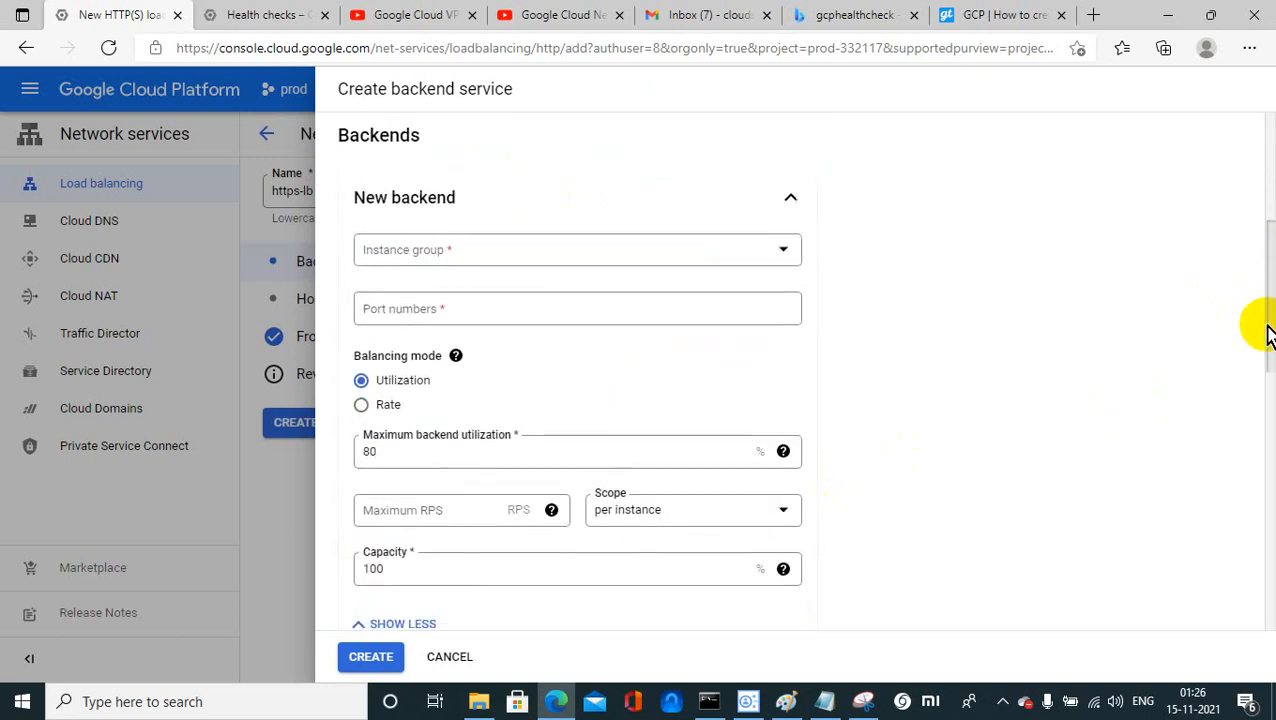
pyautogui.click(732, 262)
pyautogui.click(465, 318)
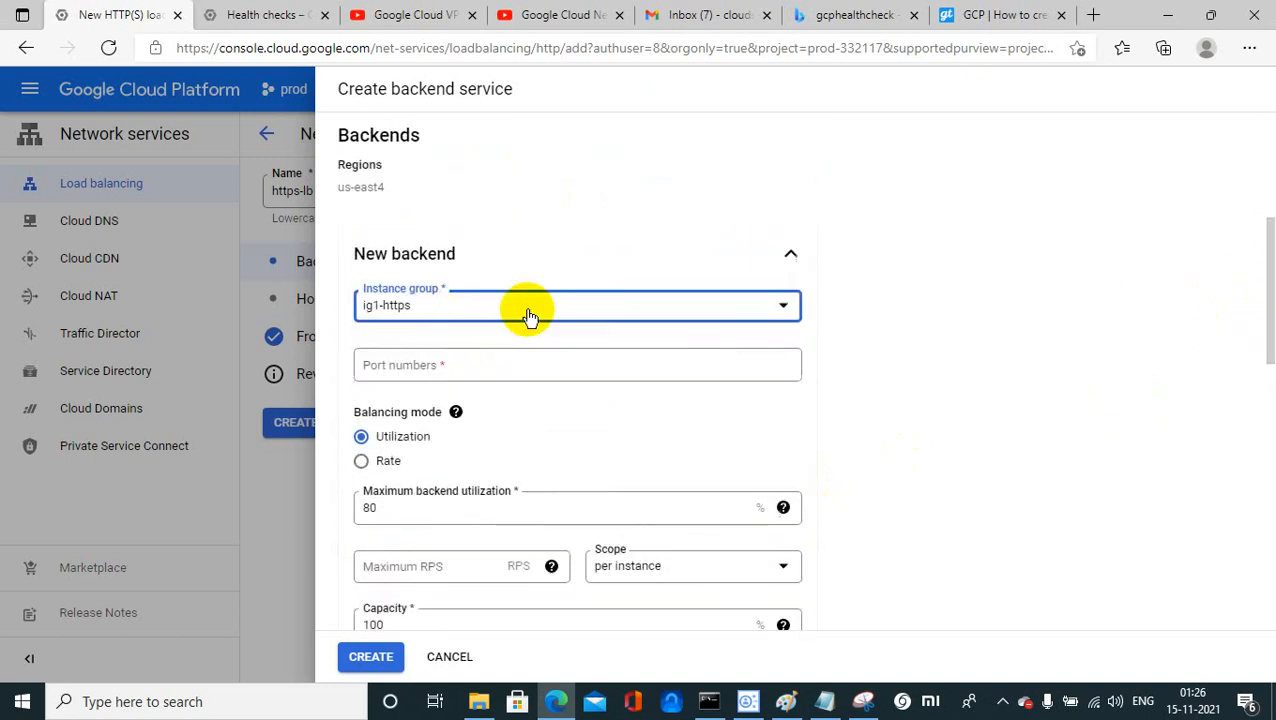
pyautogui.click(558, 381)
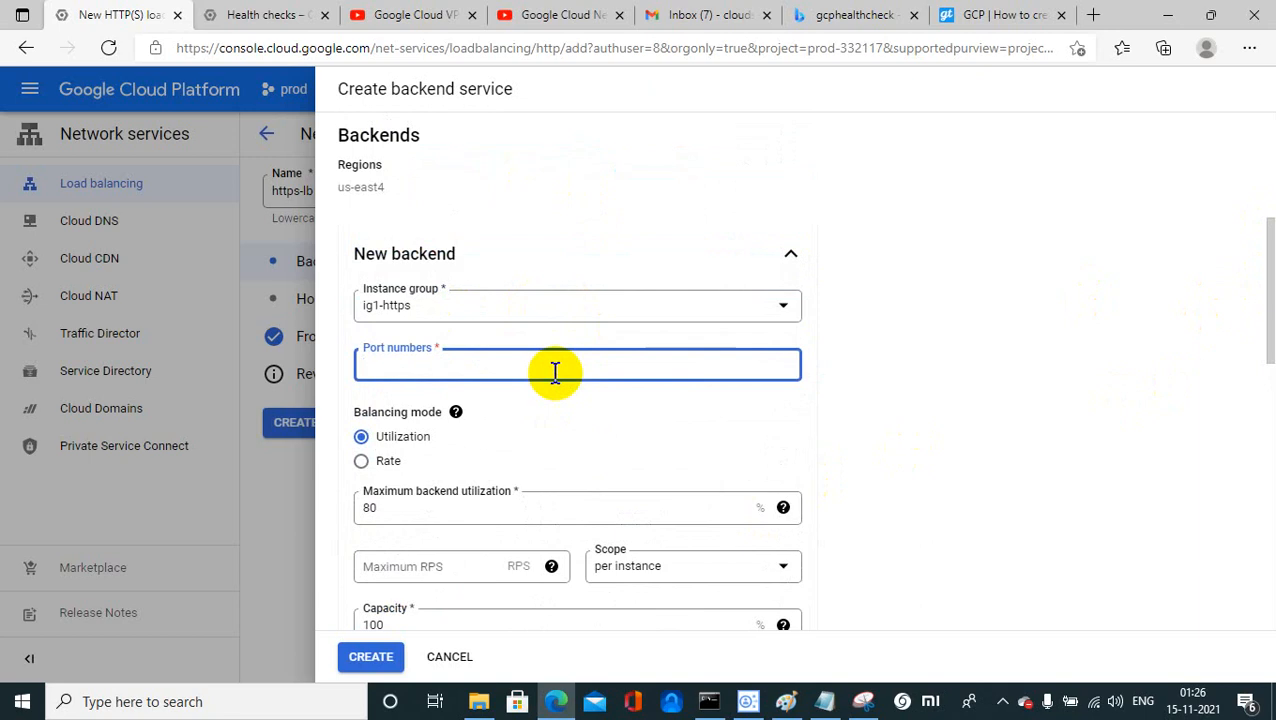
pyautogui.click(652, 441)
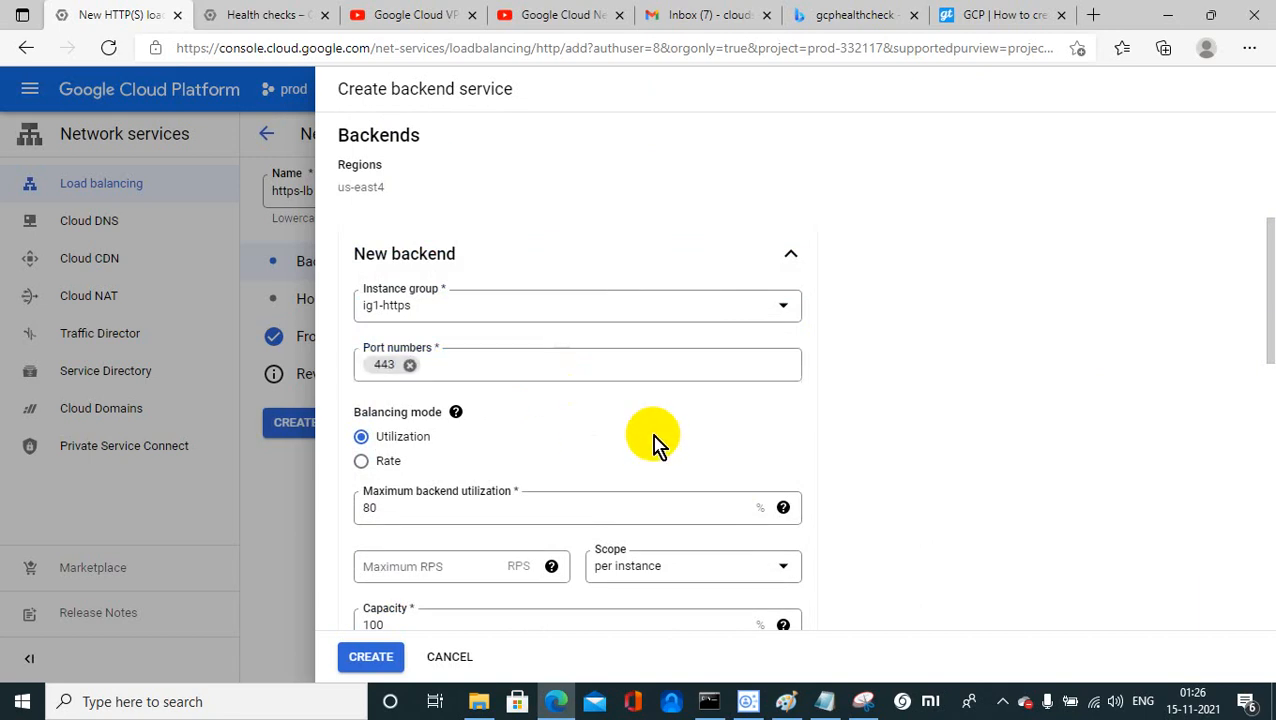
# Step: Add a second backend with instance group ig2-https and port number 443
pyautogui.moveTo(1270, 285); pyautogui.dragTo(1270, 367)
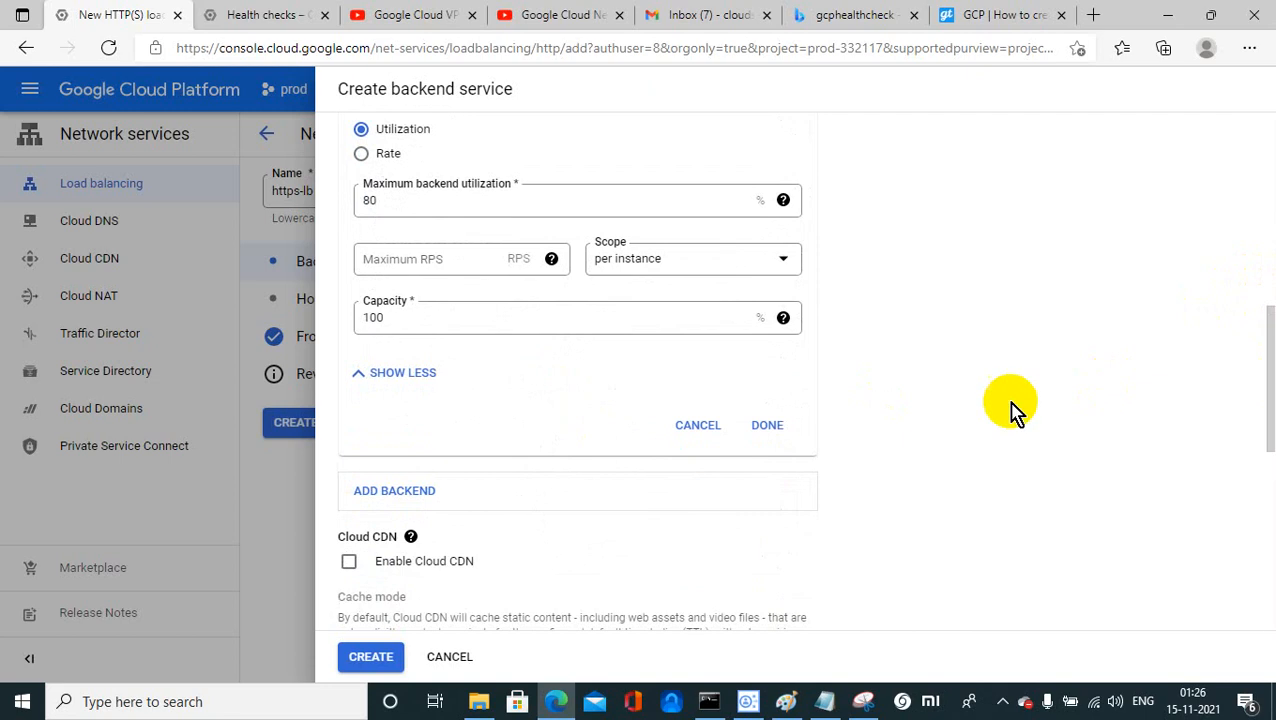
pyautogui.click(449, 492)
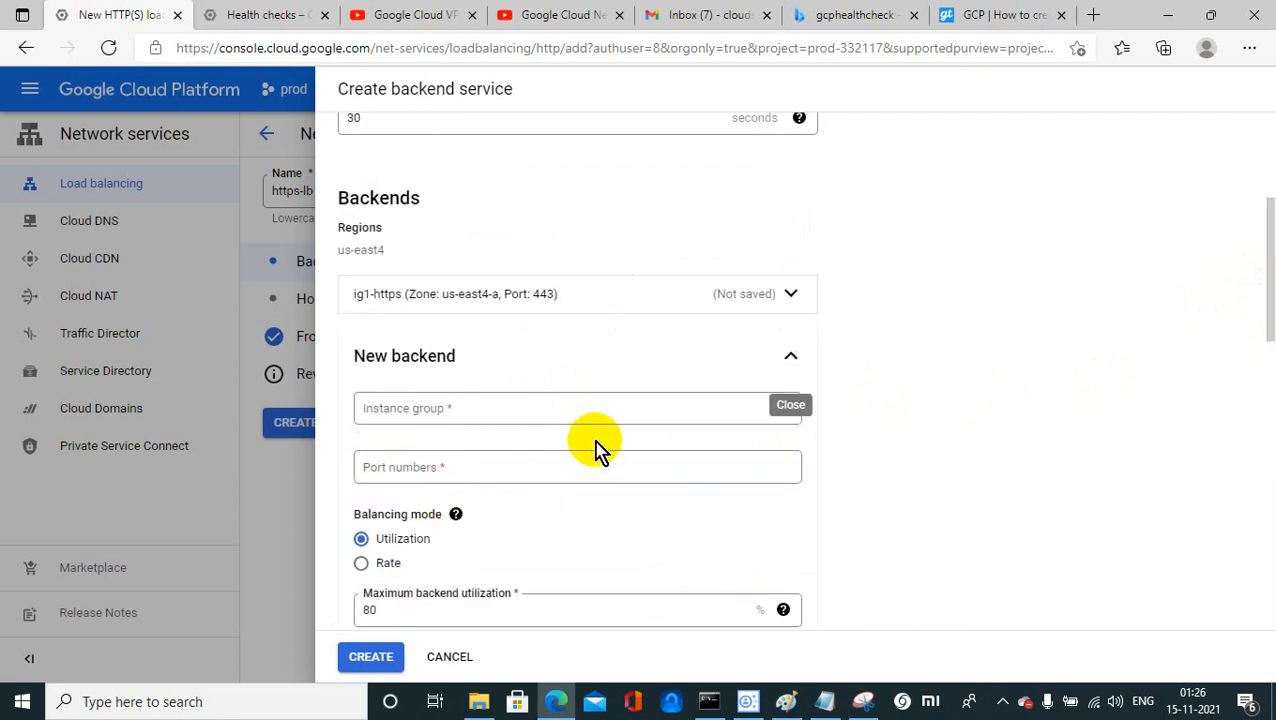
pyautogui.click(526, 410)
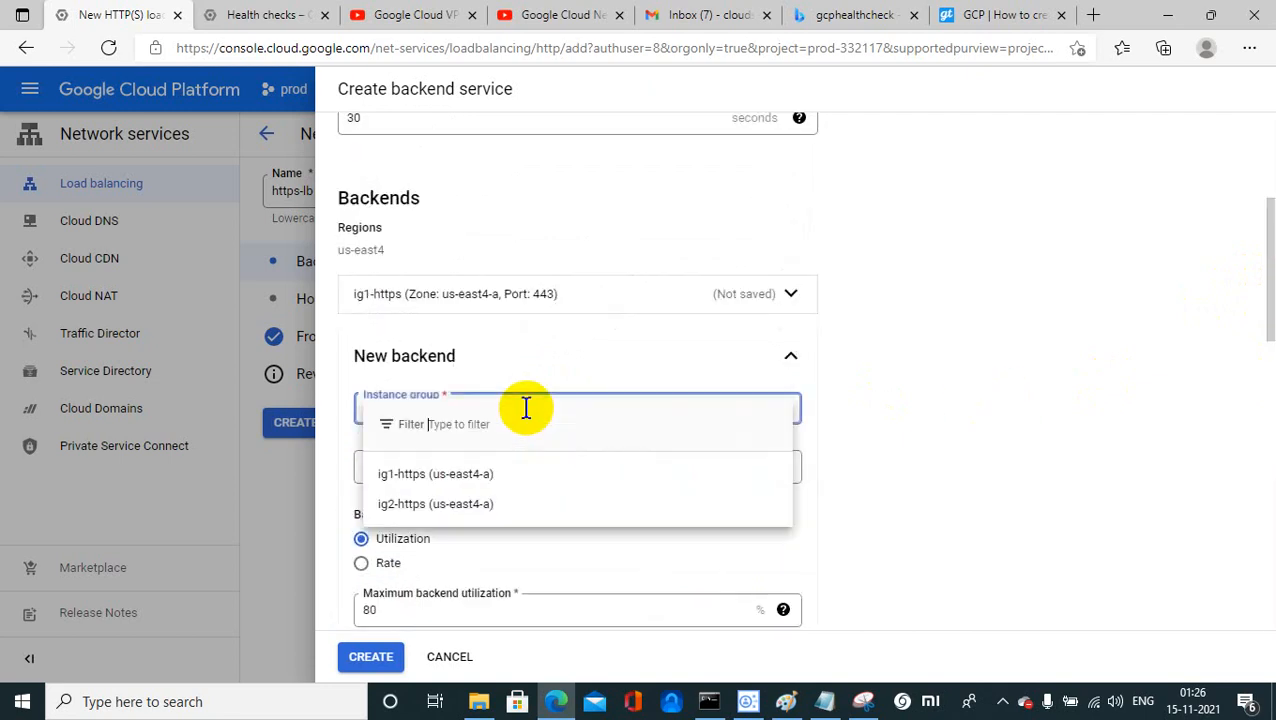
pyautogui.click(440, 504)
pyautogui.click(466, 470)
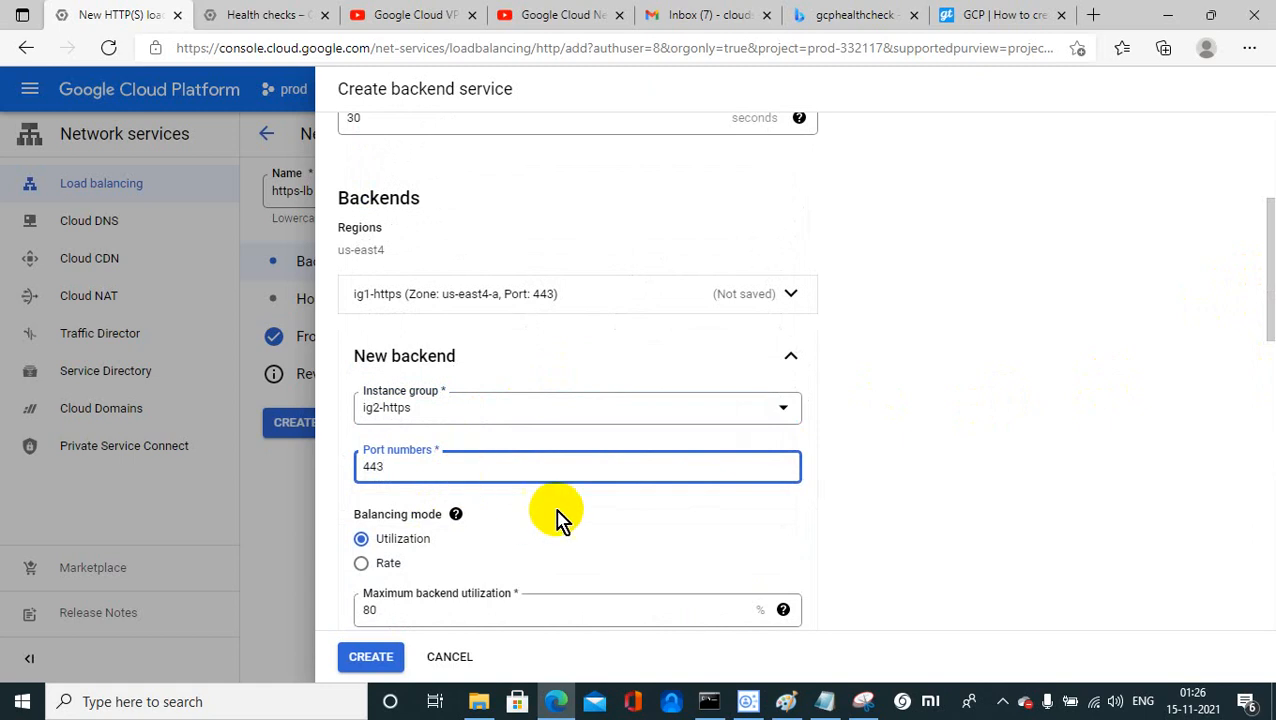
pyautogui.click(590, 525)
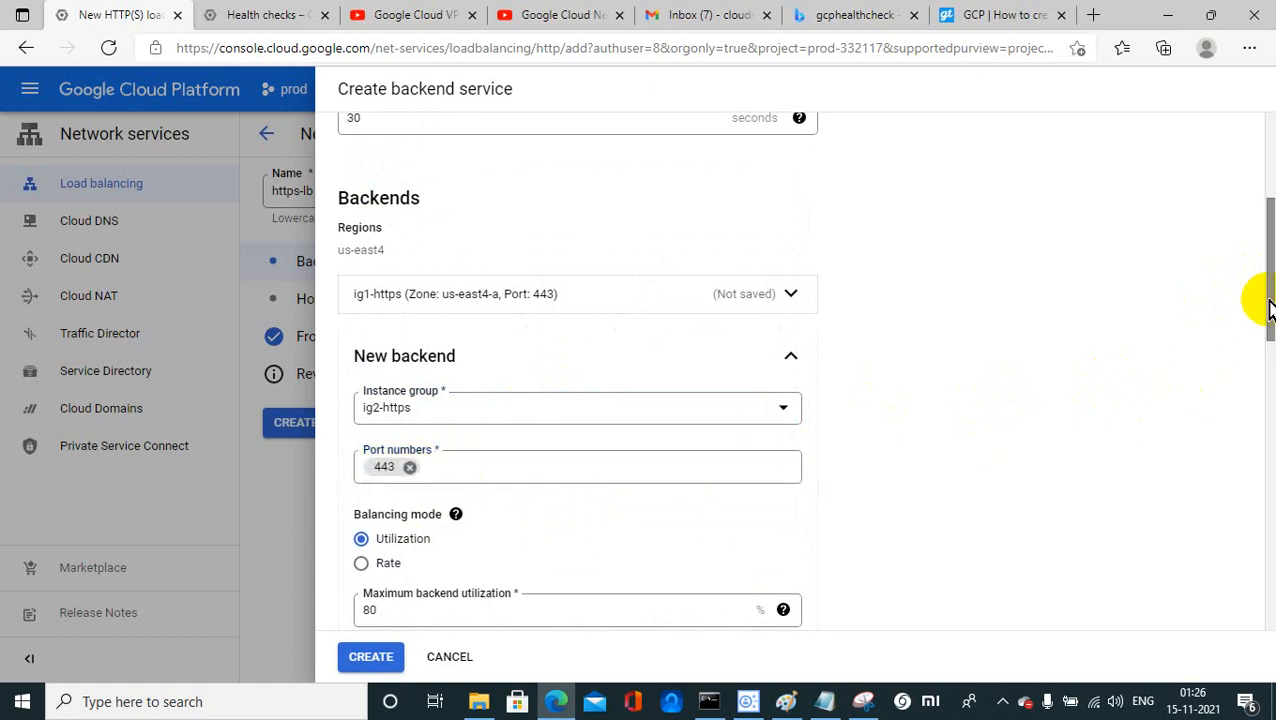
# Step: Assign the hc-1-hhtps health check to the backend service, leaving Cloud CDN disabled
pyautogui.moveTo(1268, 308)
pyautogui.mouseDown()
pyautogui.moveTo(1267, 362)
pyautogui.moveTo(1265, 296)
pyautogui.mouseUp()
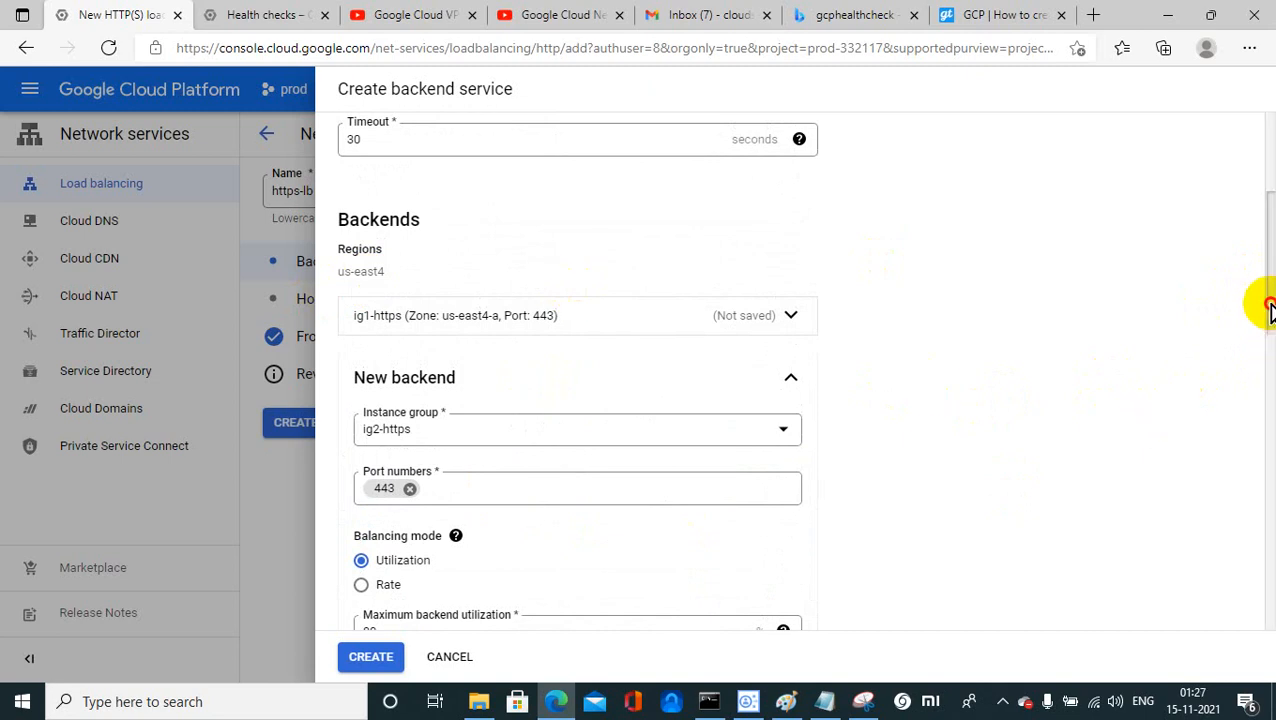
pyautogui.moveTo(1268, 308); pyautogui.dragTo(1258, 521)
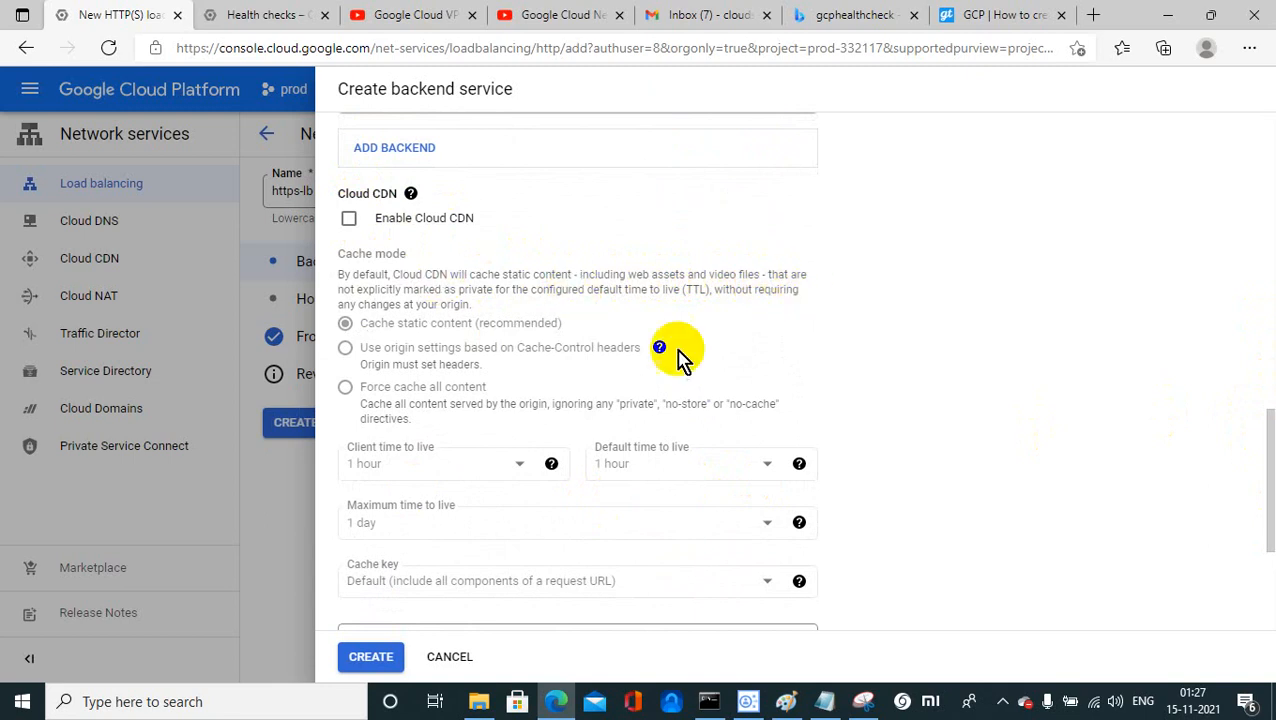
pyautogui.moveTo(1262, 464); pyautogui.dragTo(1262, 540)
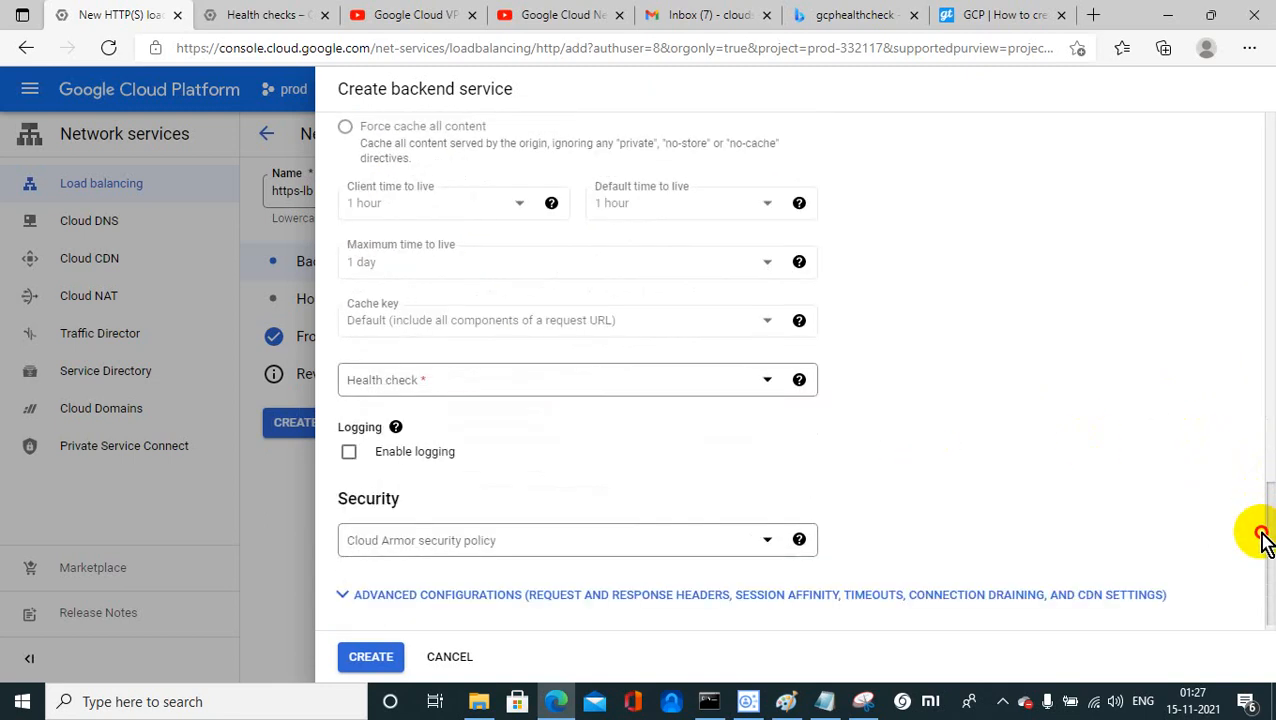
pyautogui.click(763, 374)
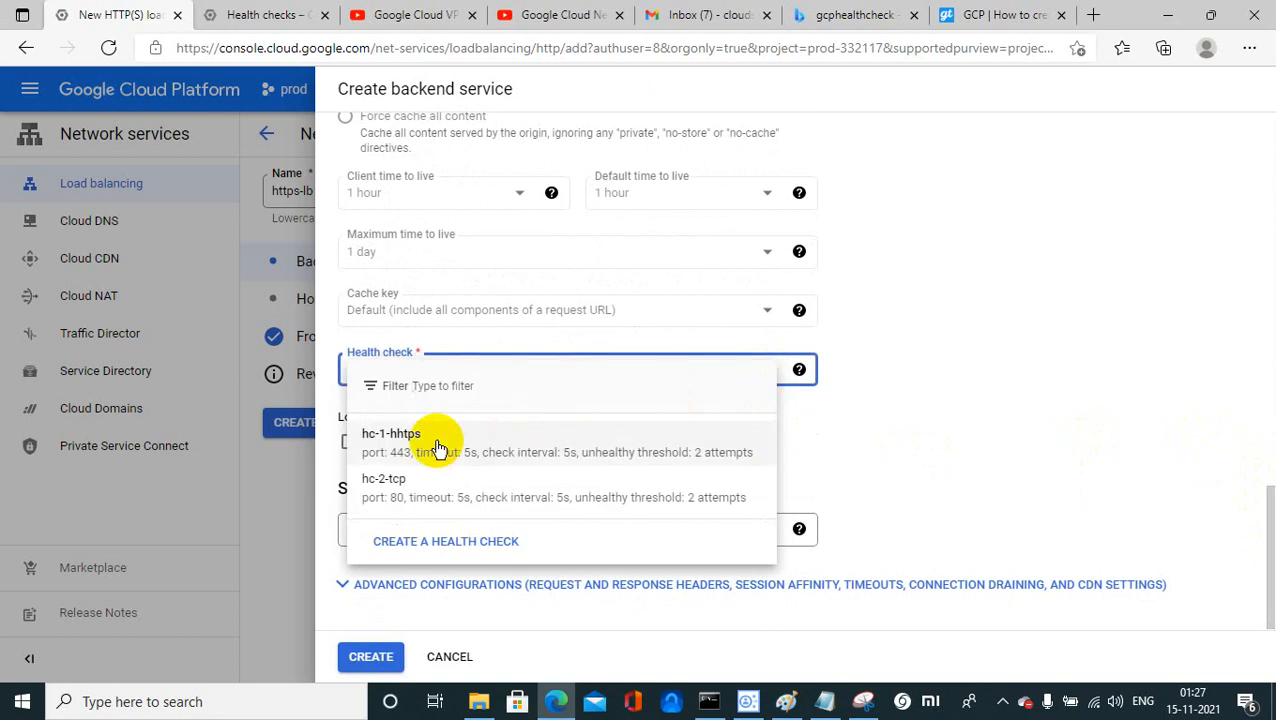
pyautogui.click(388, 455)
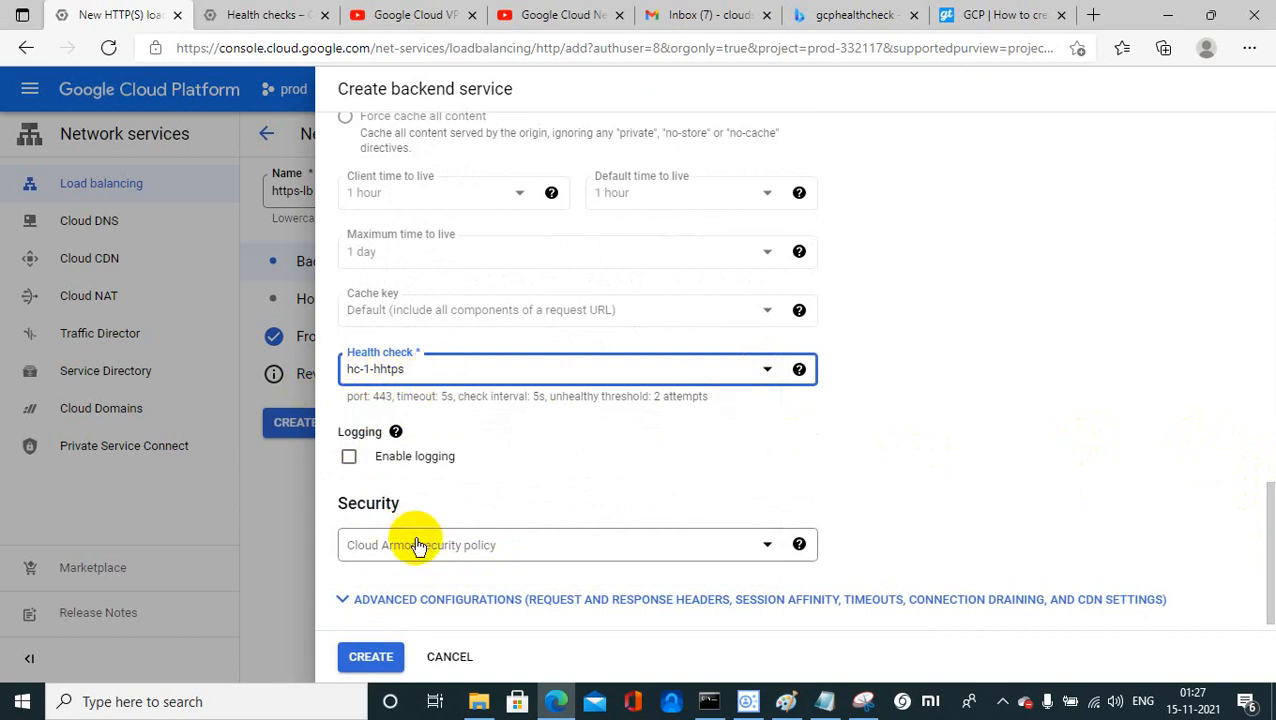
# Step: Create the backend service without a Cloud Armor security policy and confirm it as the load balancer's backend
pyautogui.click(470, 555)
pyautogui.click(625, 478)
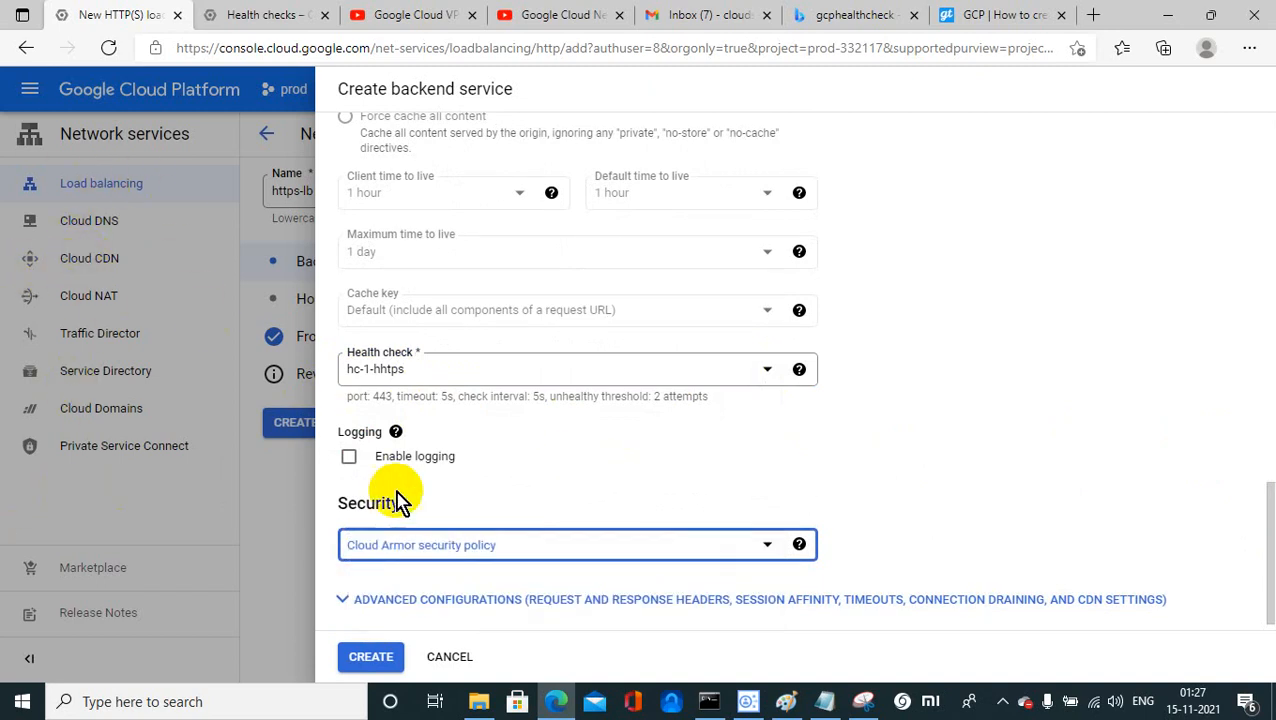
pyautogui.click(367, 659)
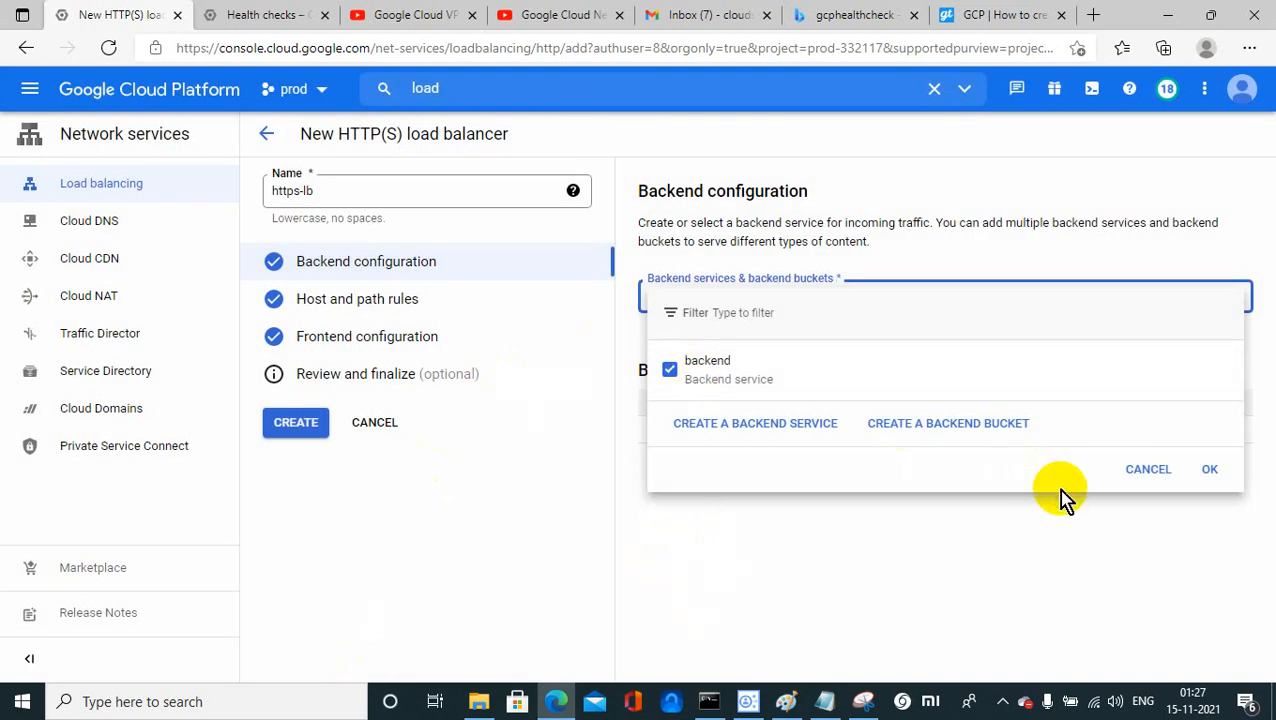
pyautogui.click(1207, 472)
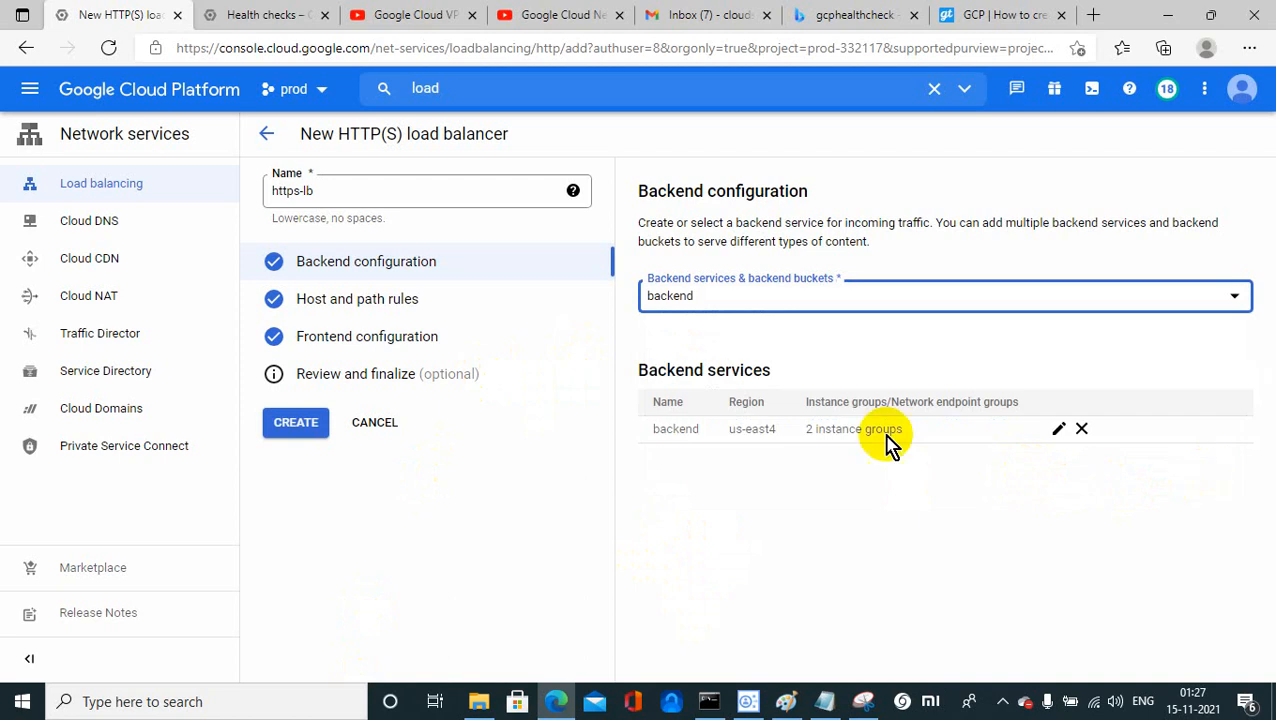
# Step: In the host and path rules, select backend as the service for any unmatched host and path
pyautogui.click(362, 303)
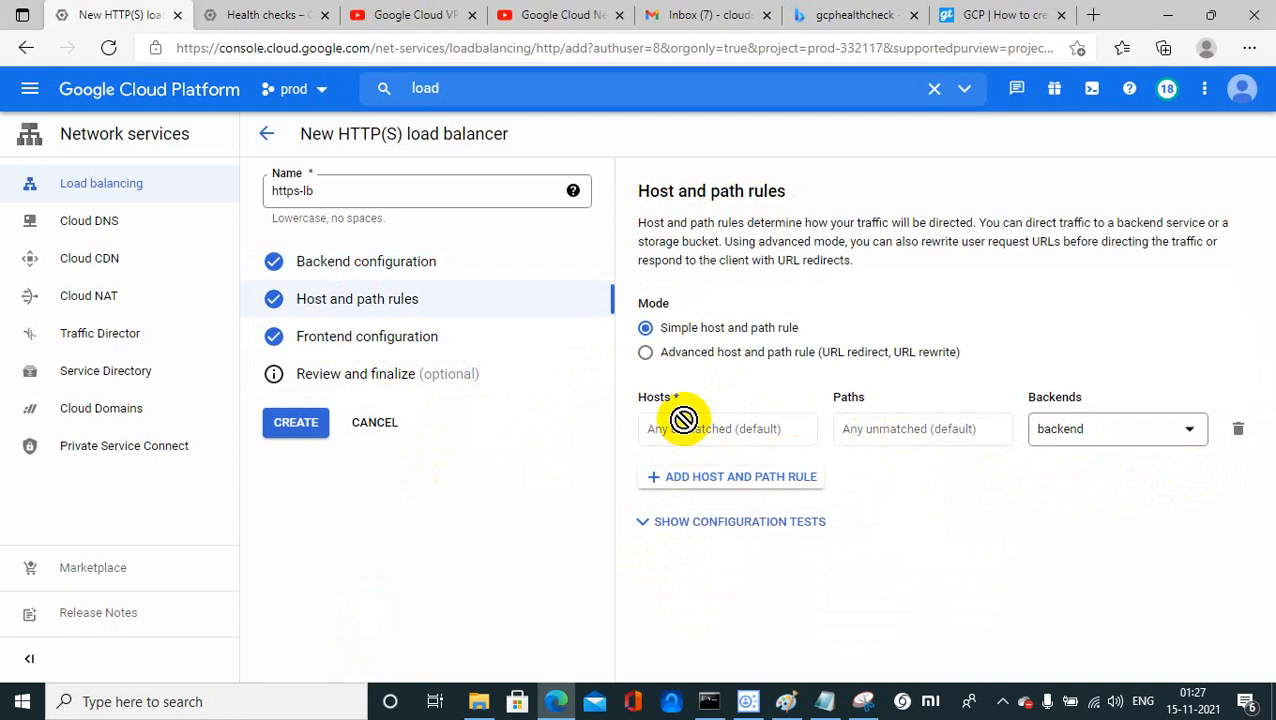
pyautogui.click(1090, 430)
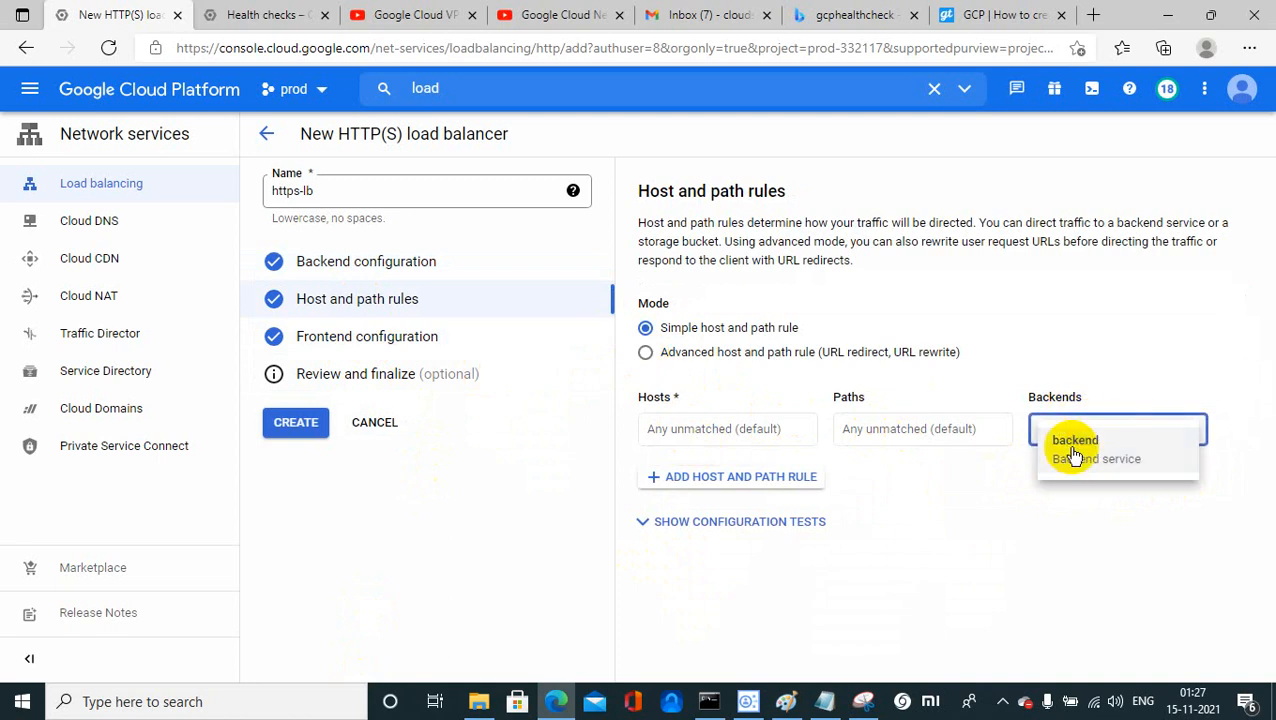
pyautogui.click(1073, 468)
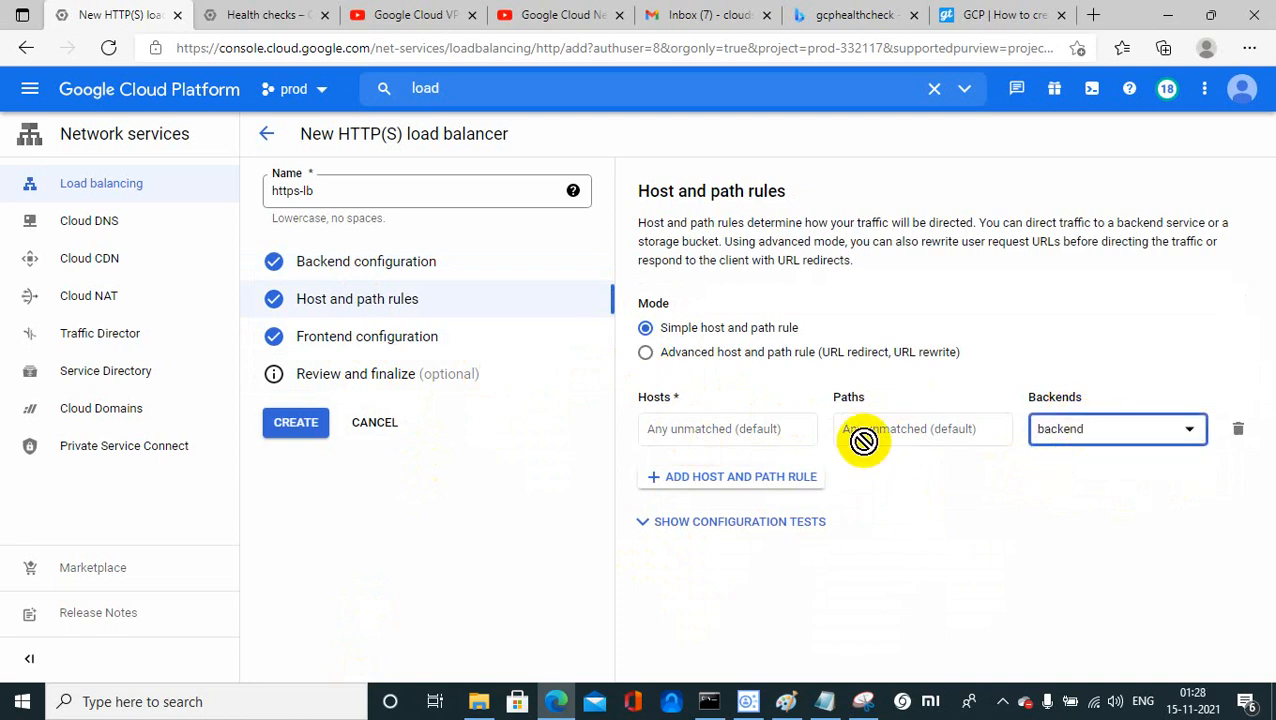
# Step: Add a host and path rule for host abc.com with path /* and select backend as its service
pyautogui.click(733, 480)
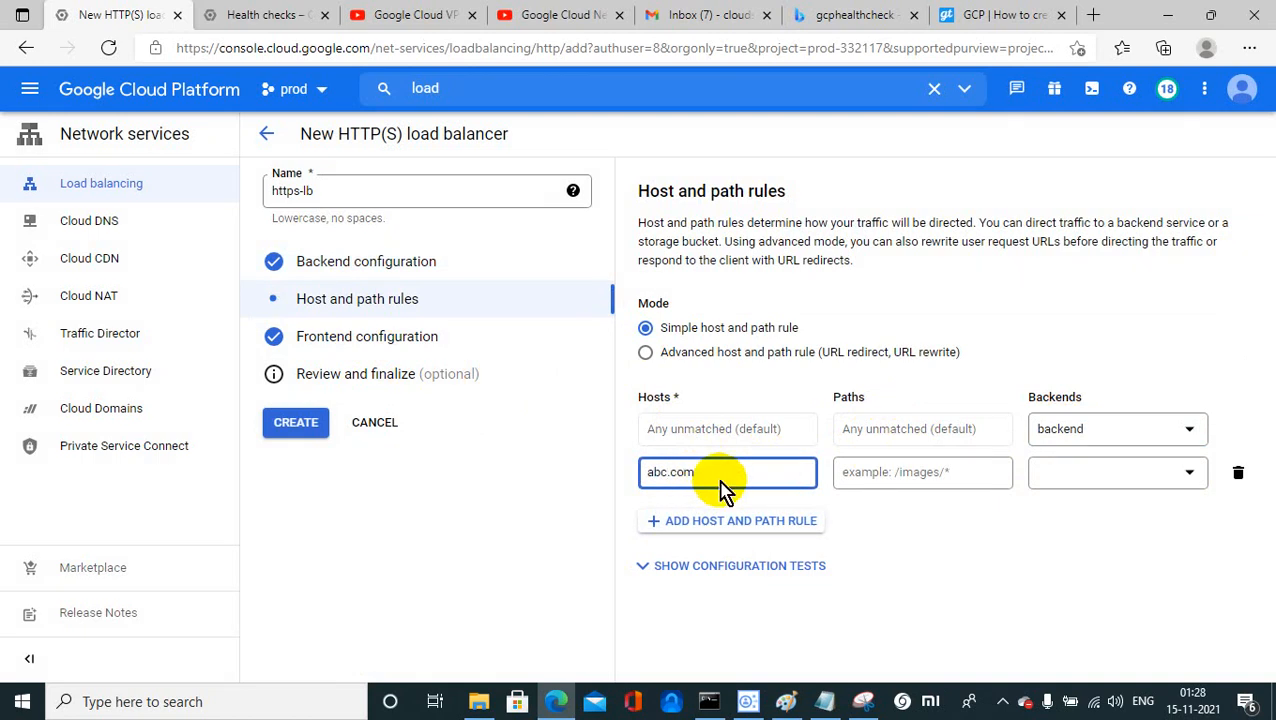
pyautogui.click(881, 476)
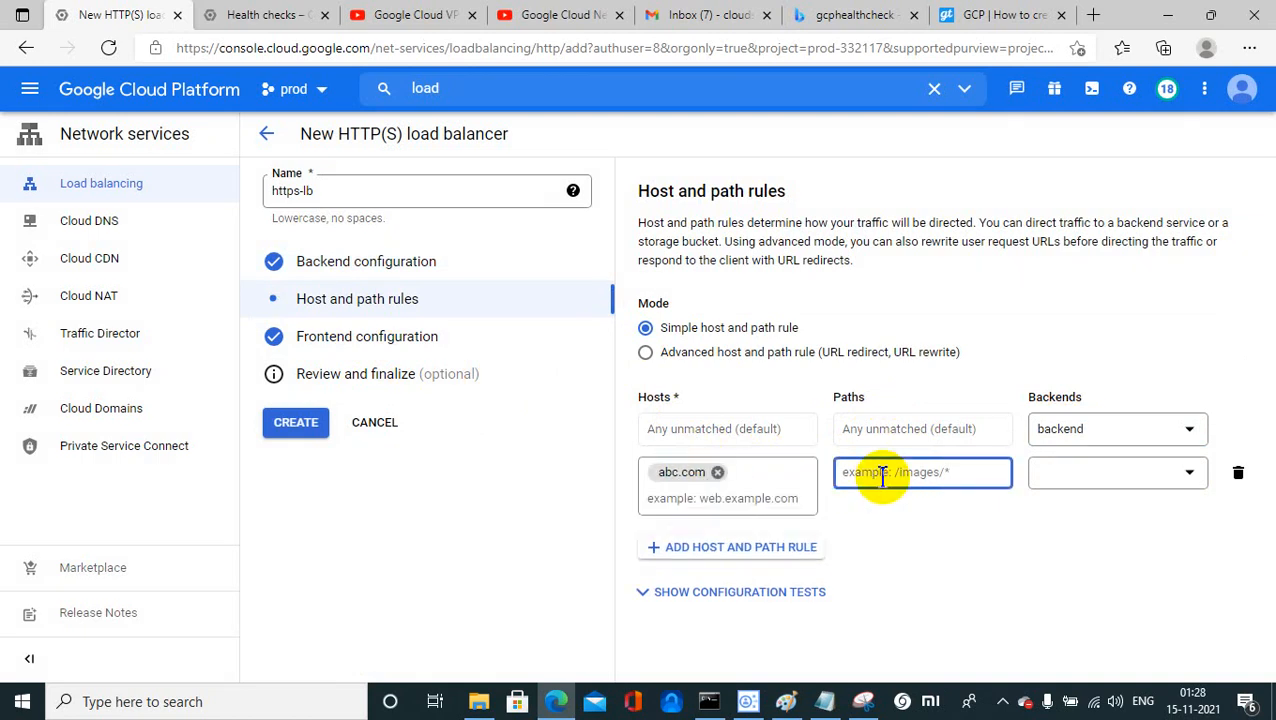
pyautogui.write('/')
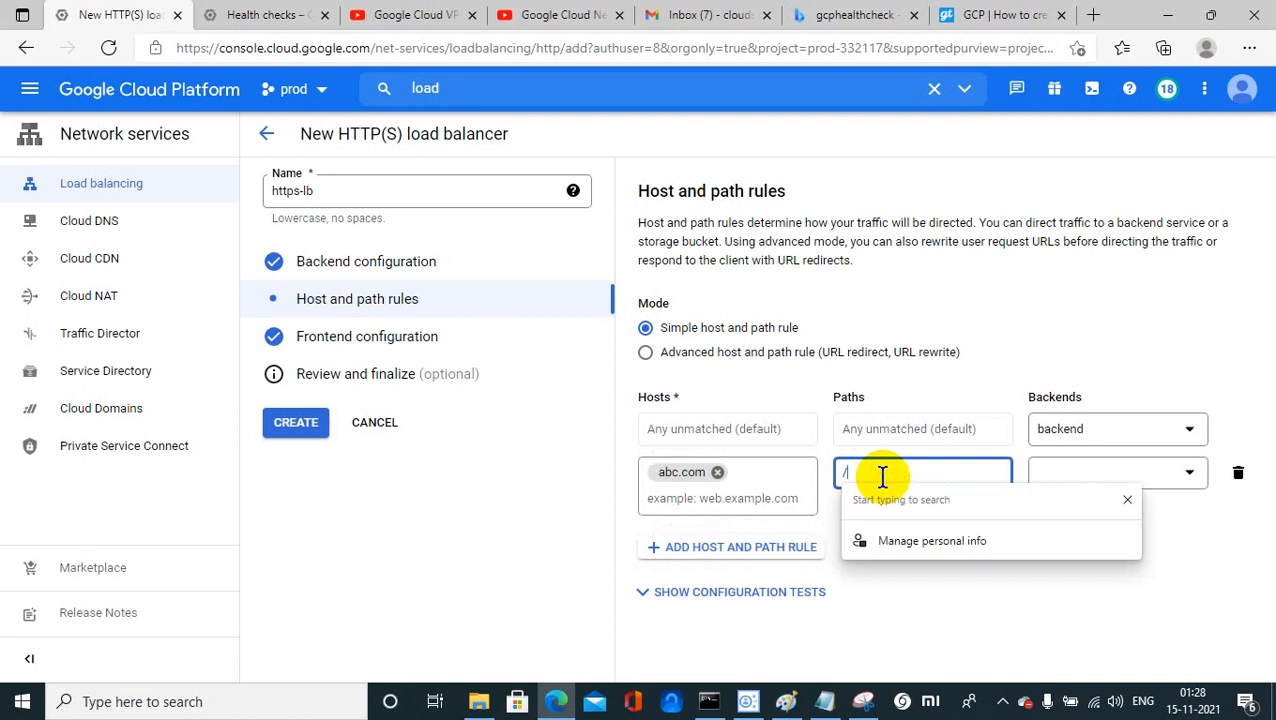
pyautogui.write('*')
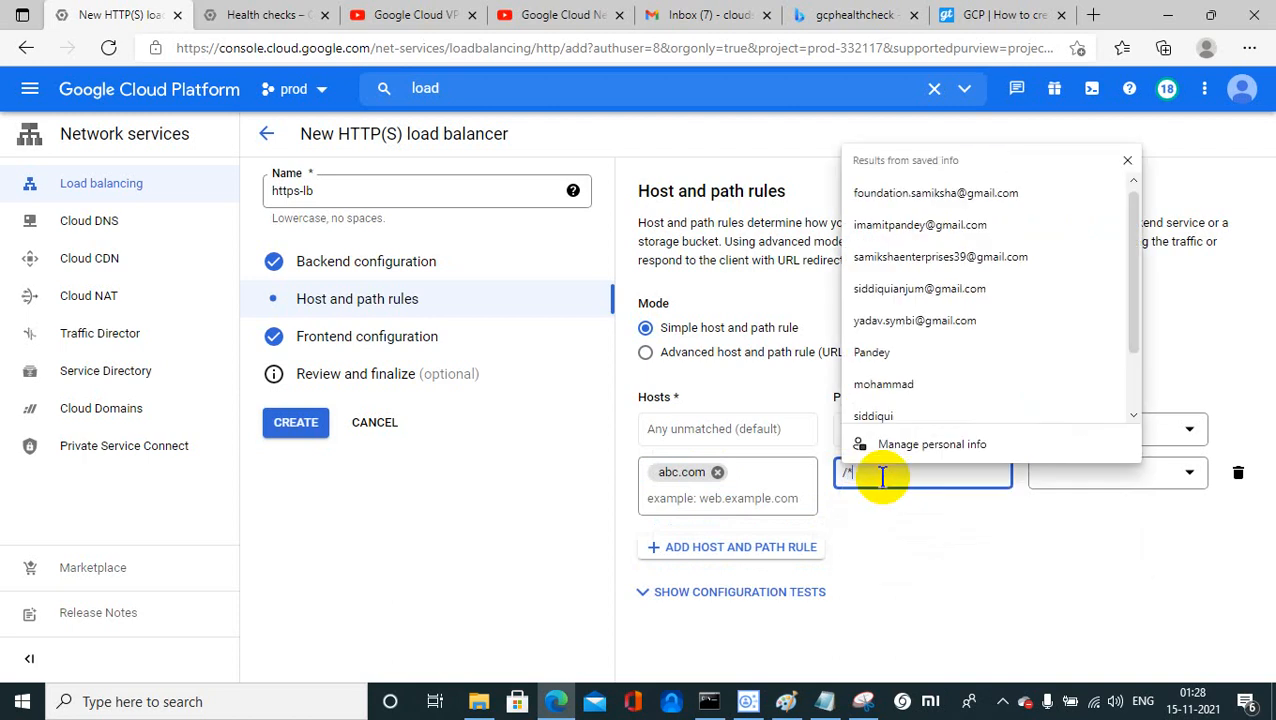
pyautogui.click(909, 556)
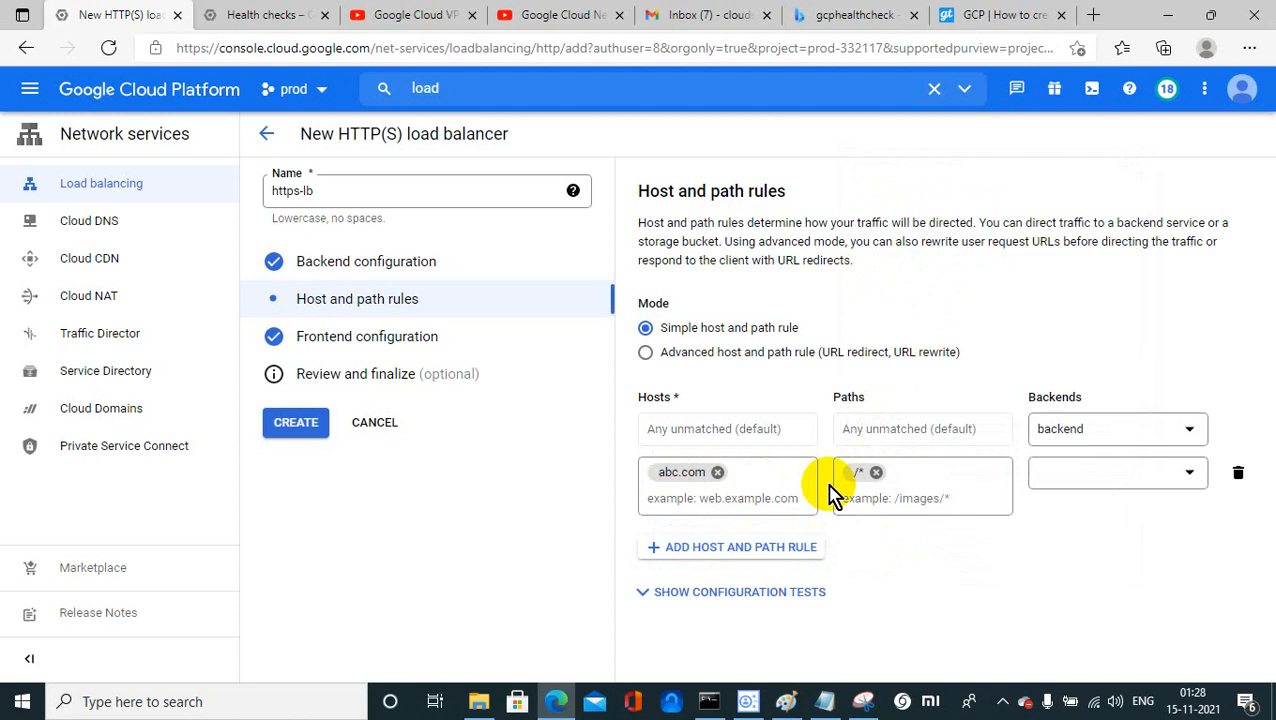
pyautogui.click(1125, 484)
pyautogui.click(1103, 495)
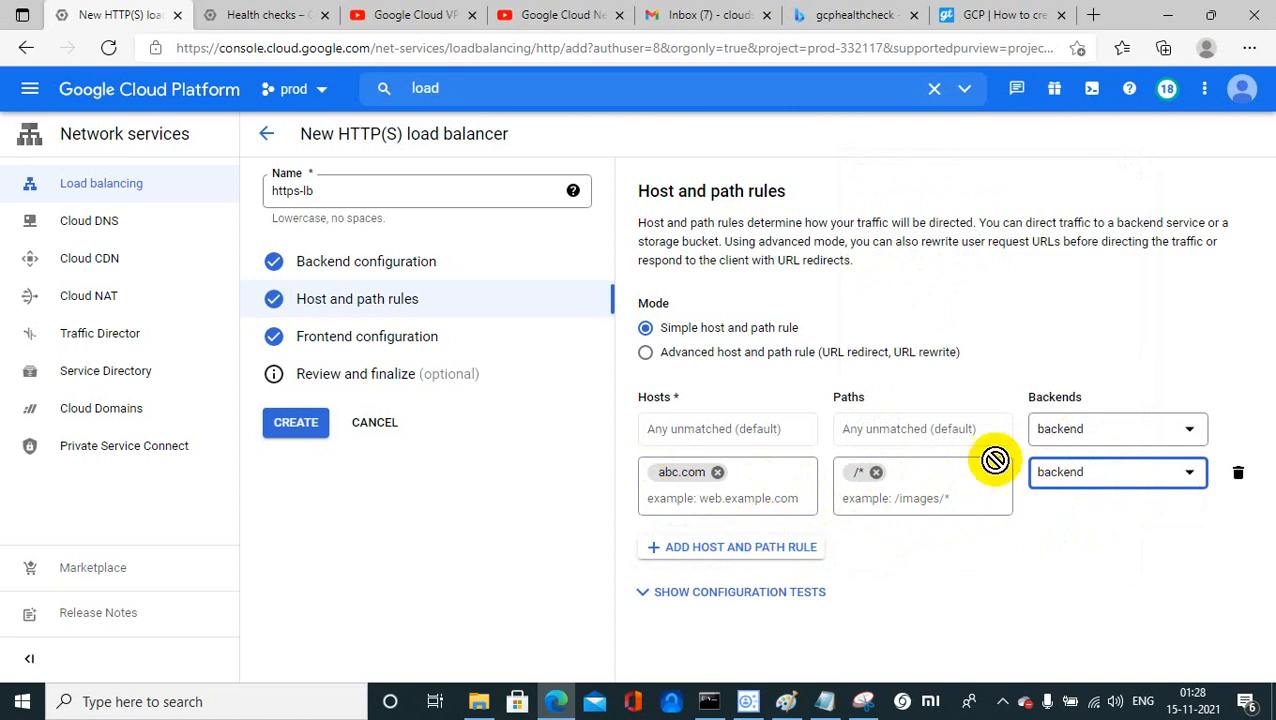
# Step: In the frontend configuration, name the new frontend frontend-https and set its protocol to HTTPS (includes HTTP/2)
pyautogui.click(362, 350)
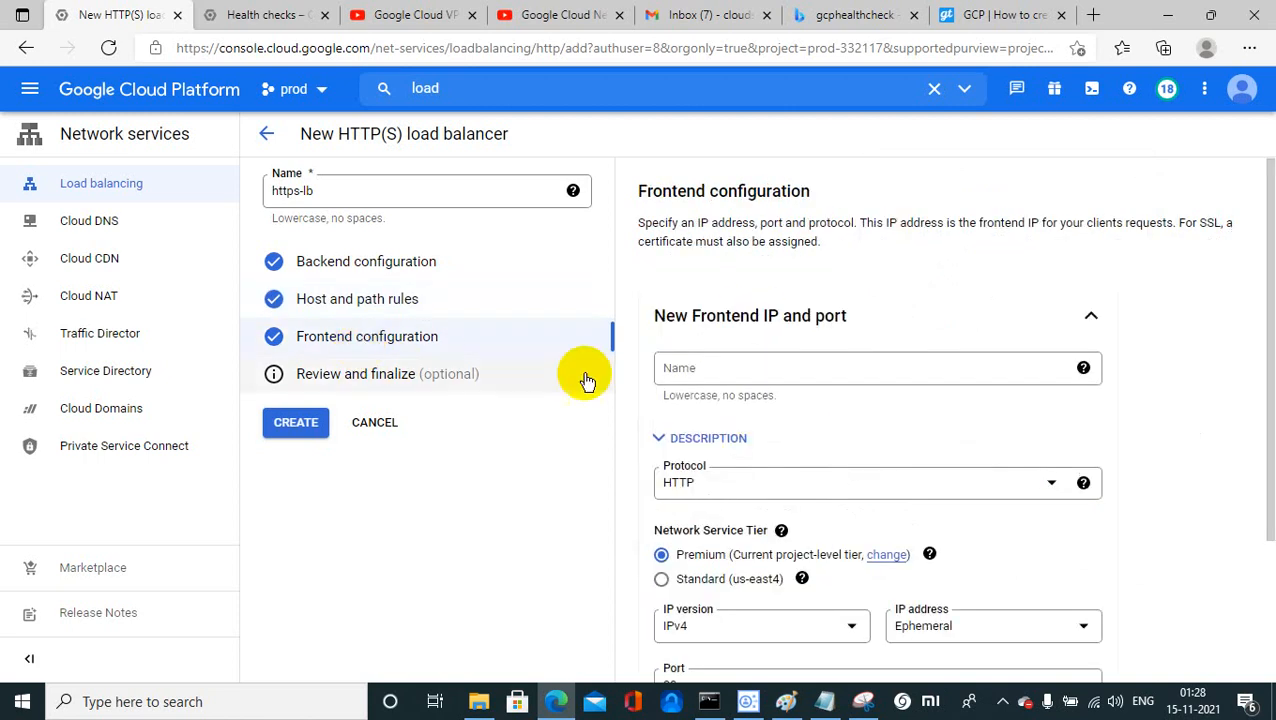
pyautogui.click(684, 374)
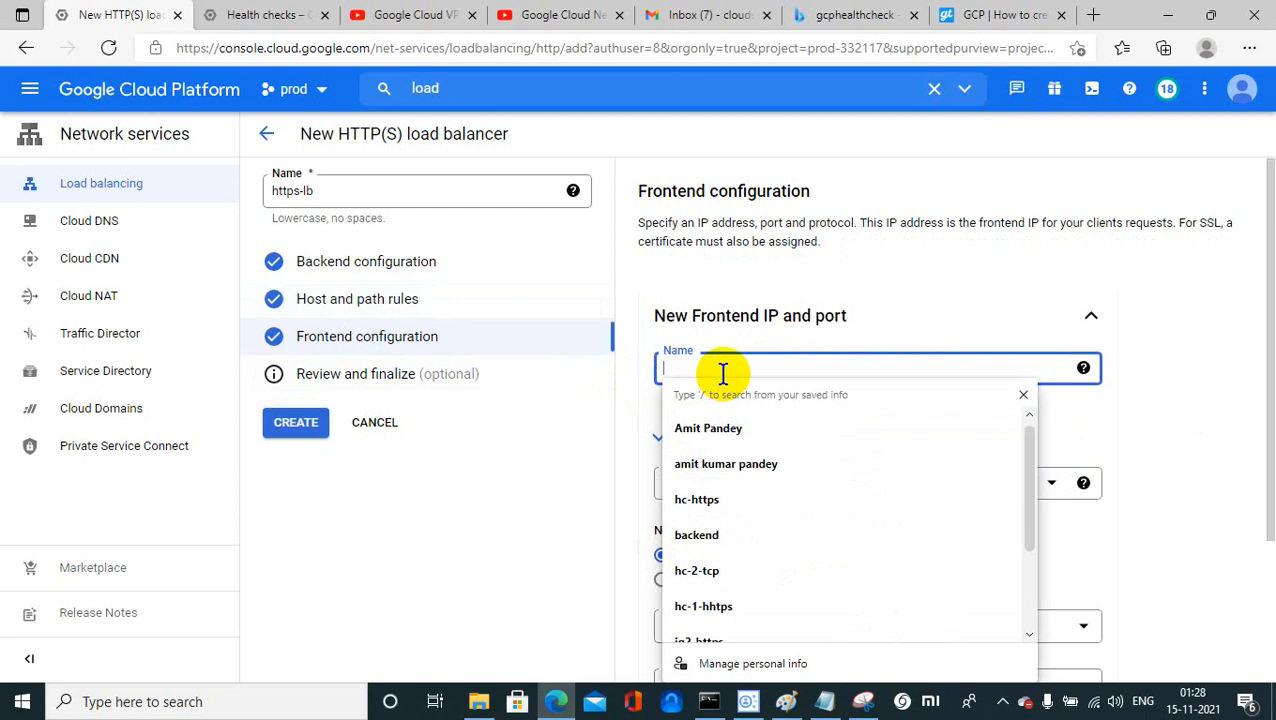
pyautogui.write('frontend-https')
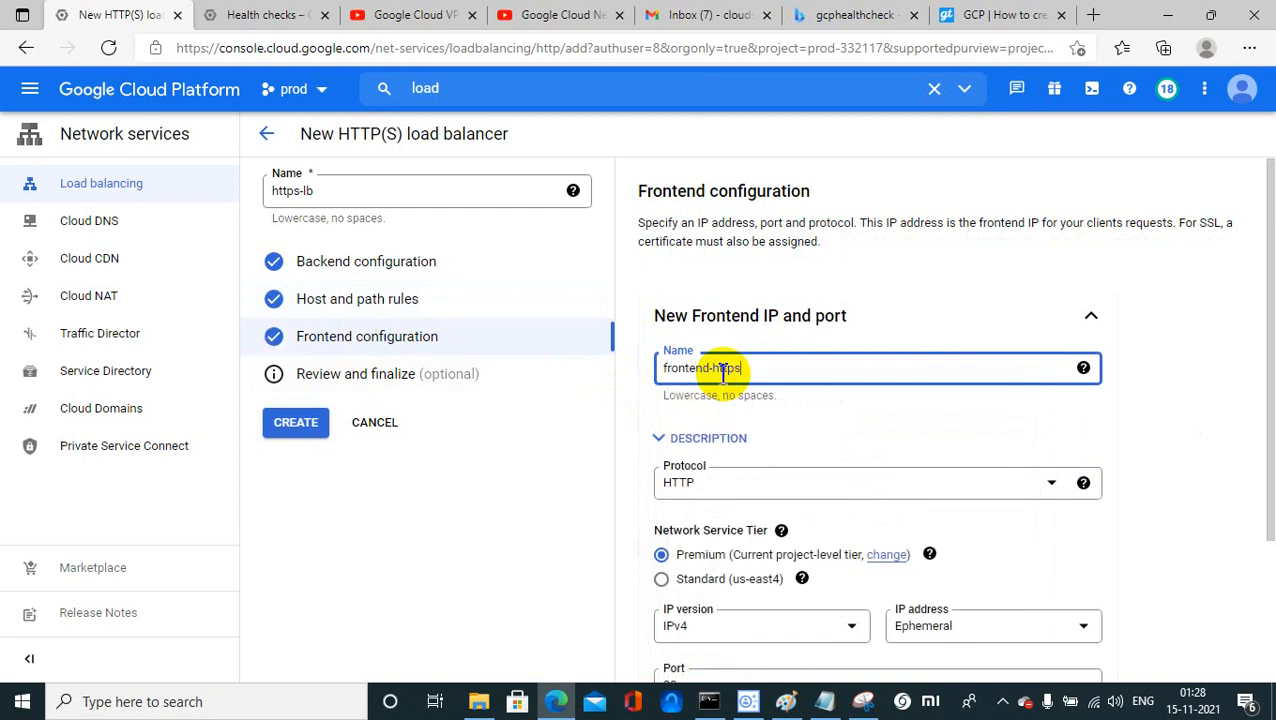
pyautogui.click(801, 480)
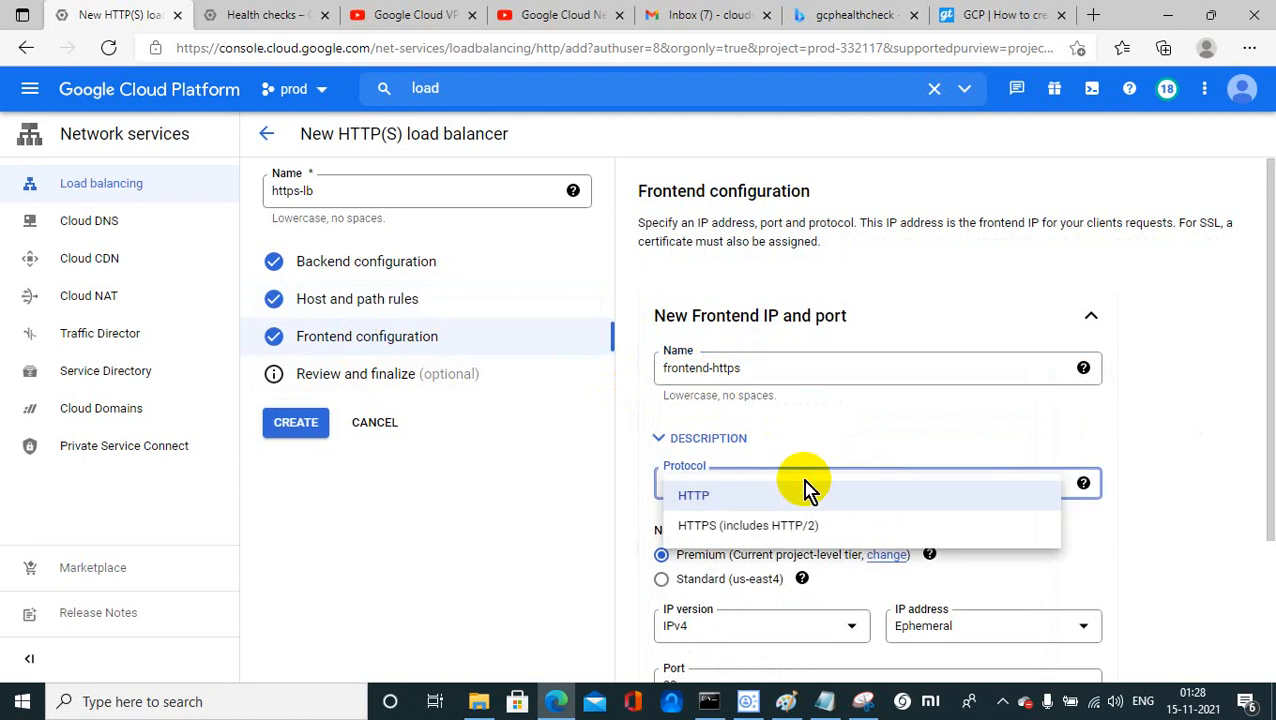
pyautogui.click(729, 527)
# Step: Begin a new certificate for the frontend and choose the Google-managed certificate mode
pyautogui.moveTo(1270, 280); pyautogui.dragTo(1270, 413)
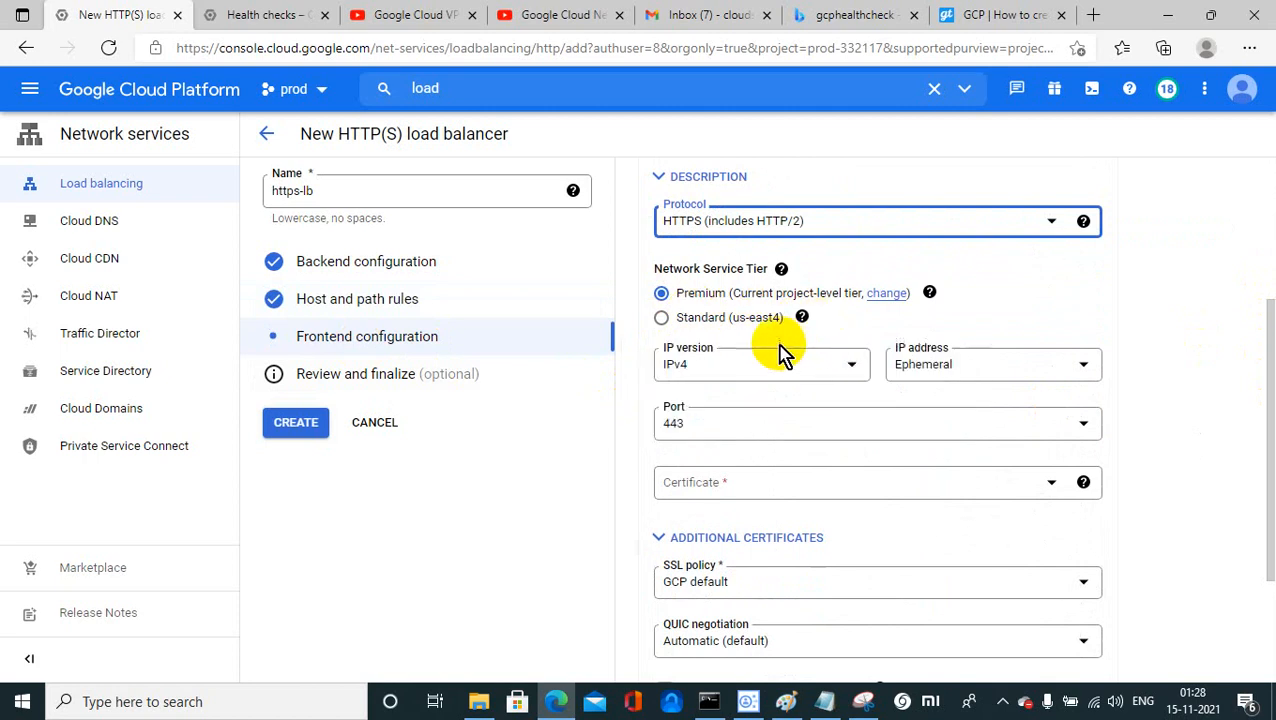
pyautogui.moveTo(1270, 340); pyautogui.dragTo(1264, 378)
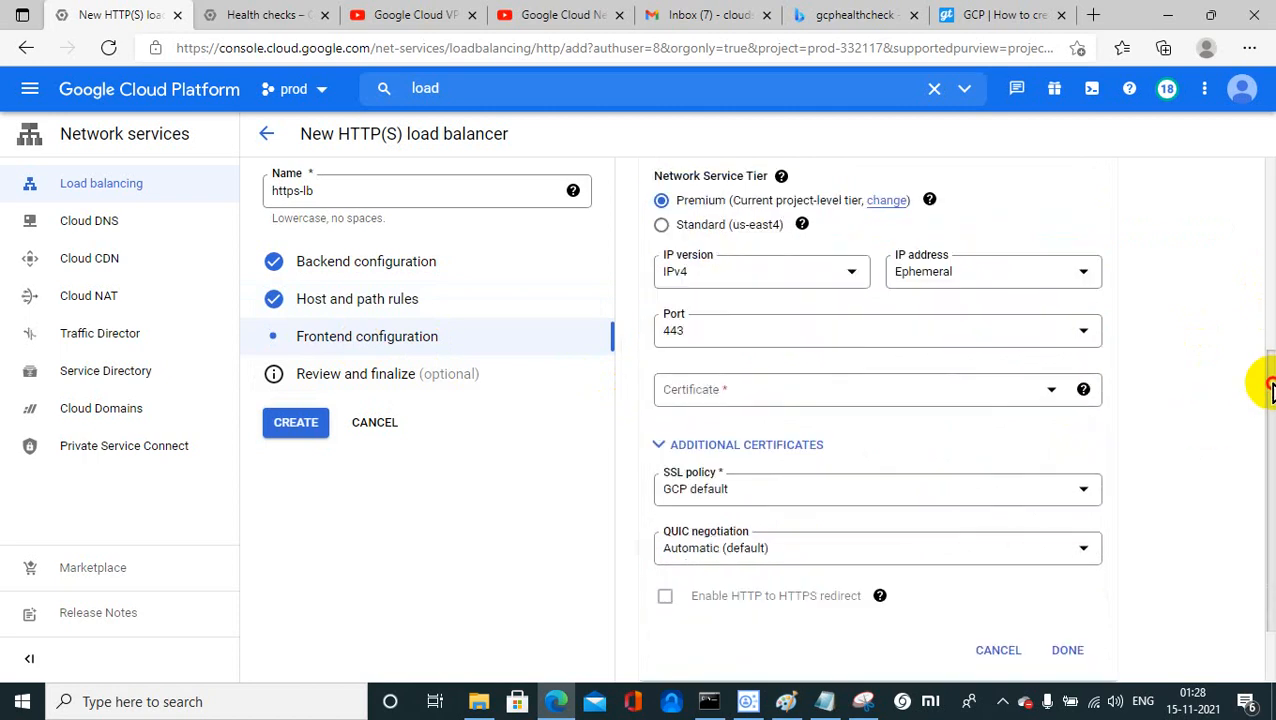
pyautogui.click(1047, 395)
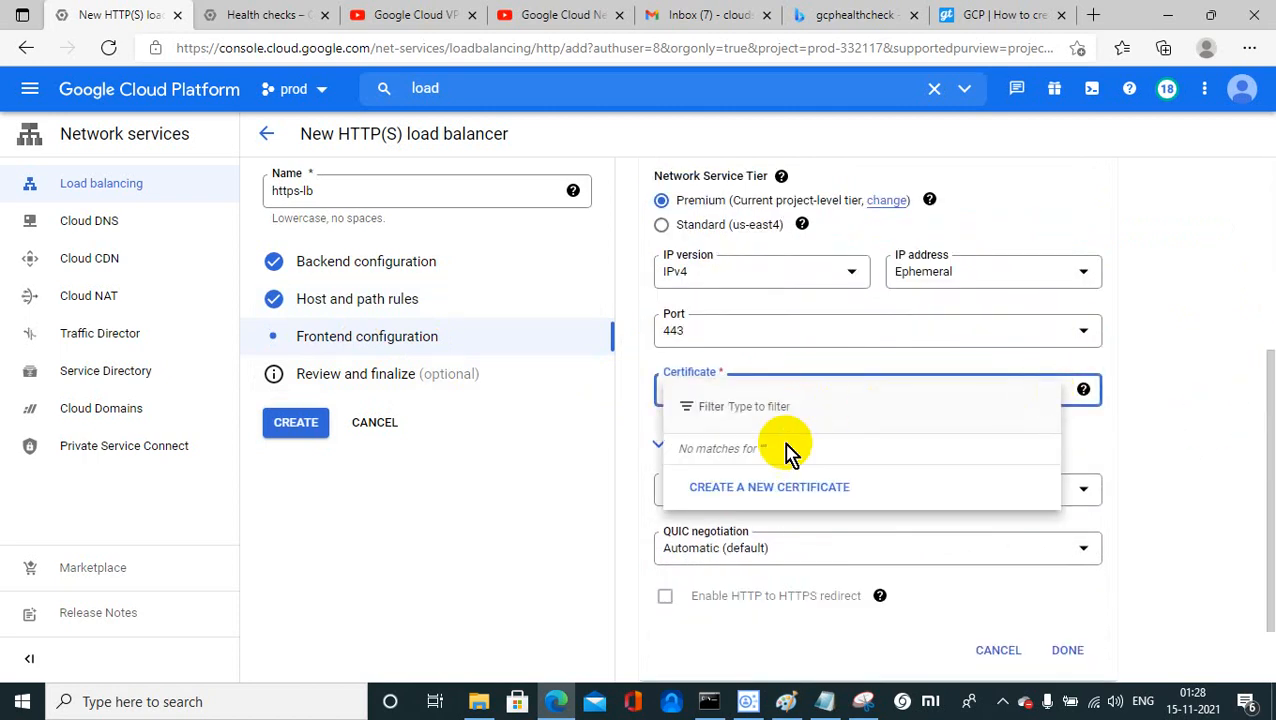
pyautogui.click(750, 488)
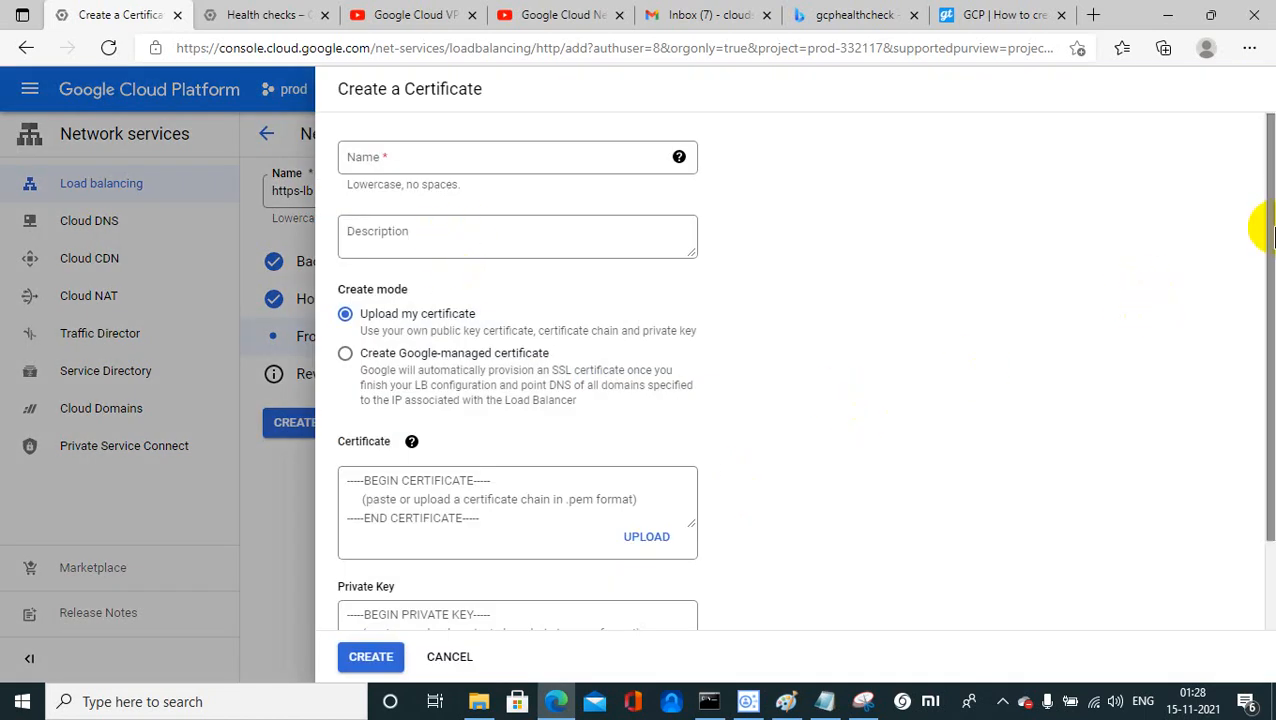
pyautogui.moveTo(1271, 230); pyautogui.dragTo(1271, 346)
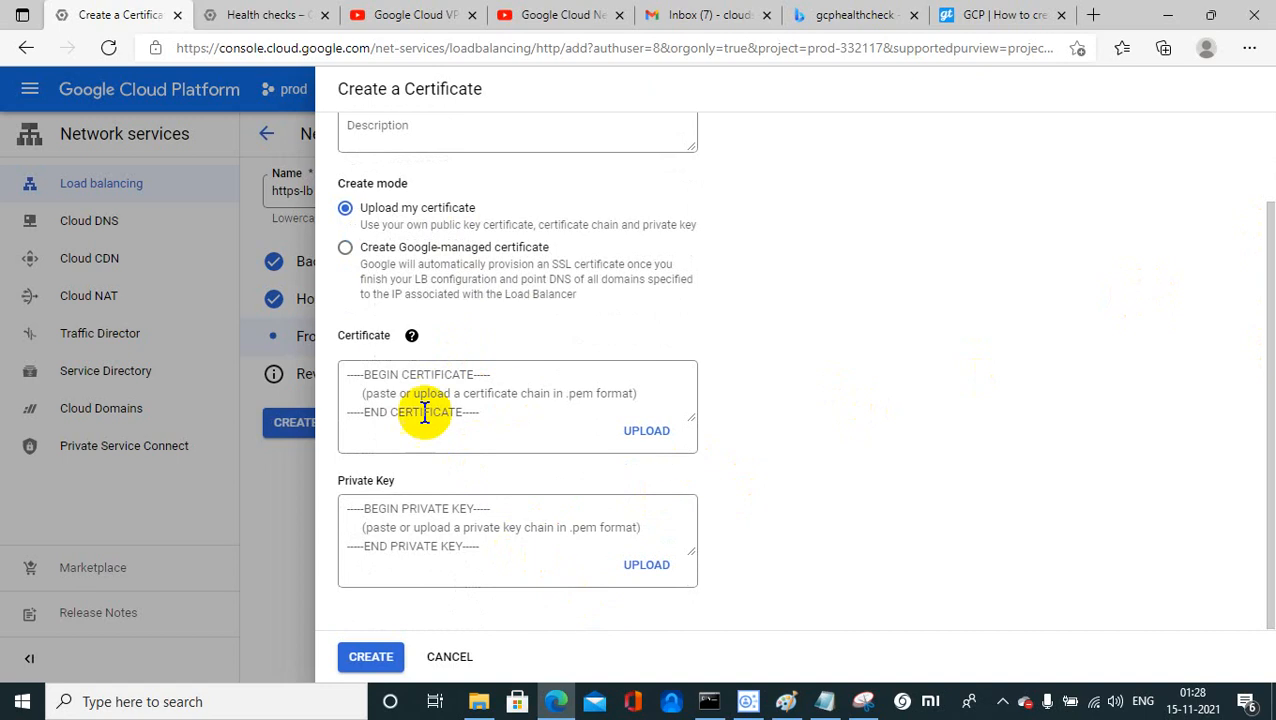
pyautogui.click(411, 335)
pyautogui.click(427, 595)
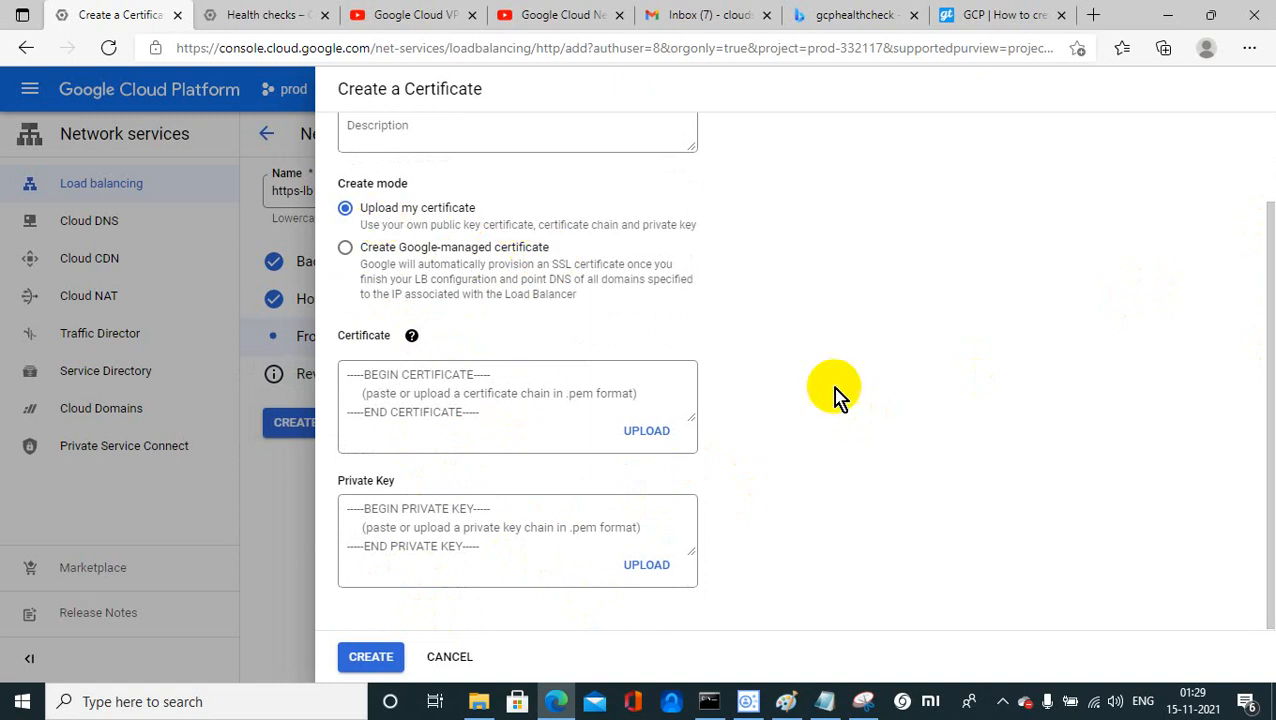
pyautogui.click(350, 246)
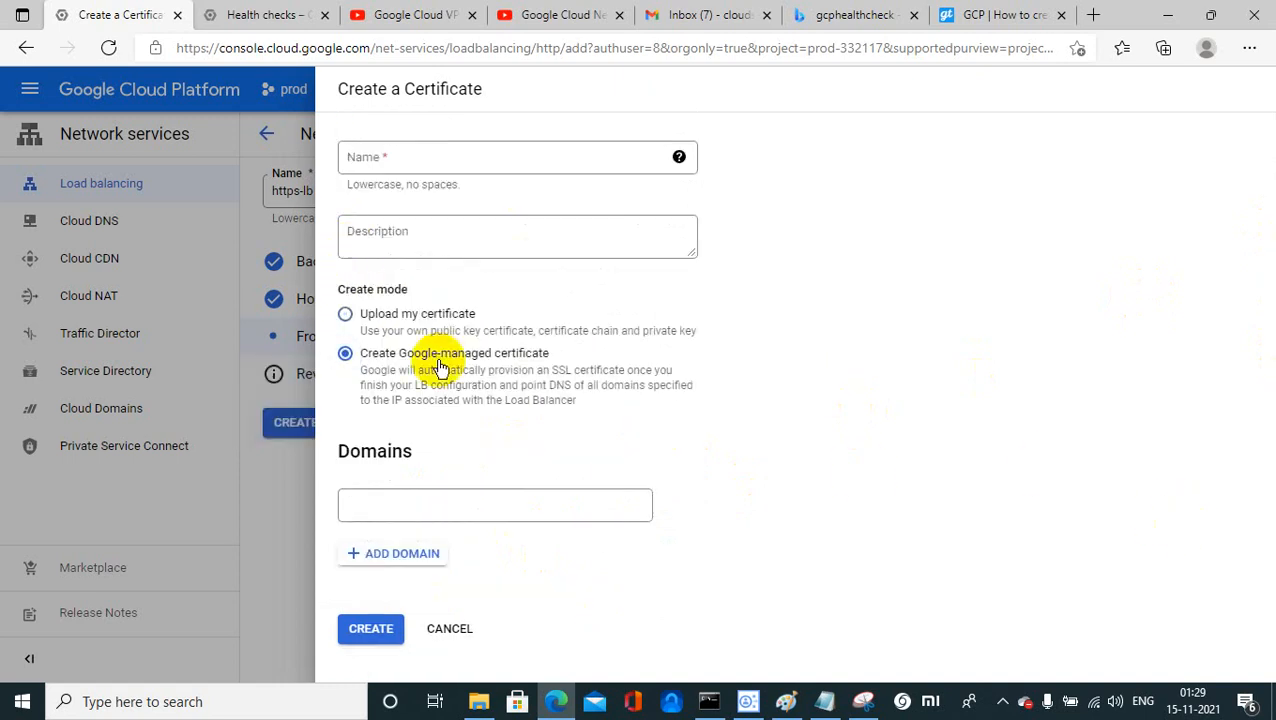
# Step: Add the domain abc.com to the certificate, name it cert, and create it
pyautogui.click(386, 511)
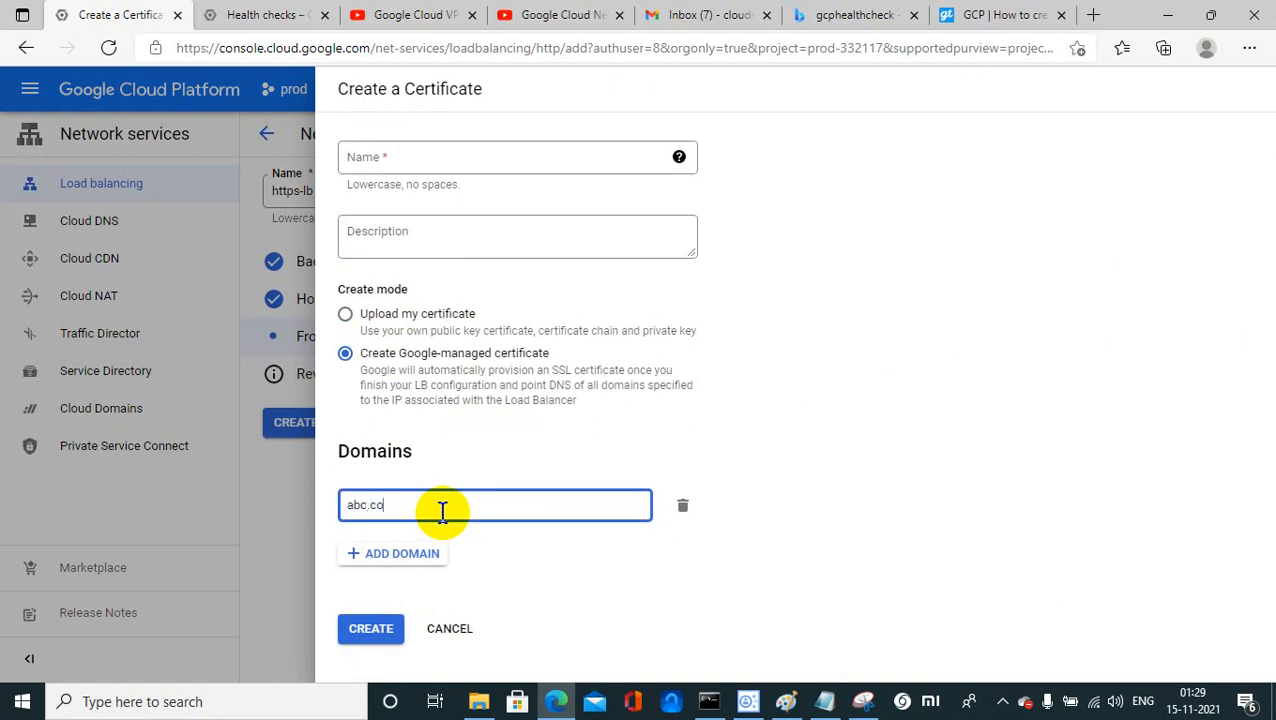
pyautogui.click(372, 157)
pyautogui.write('cert')
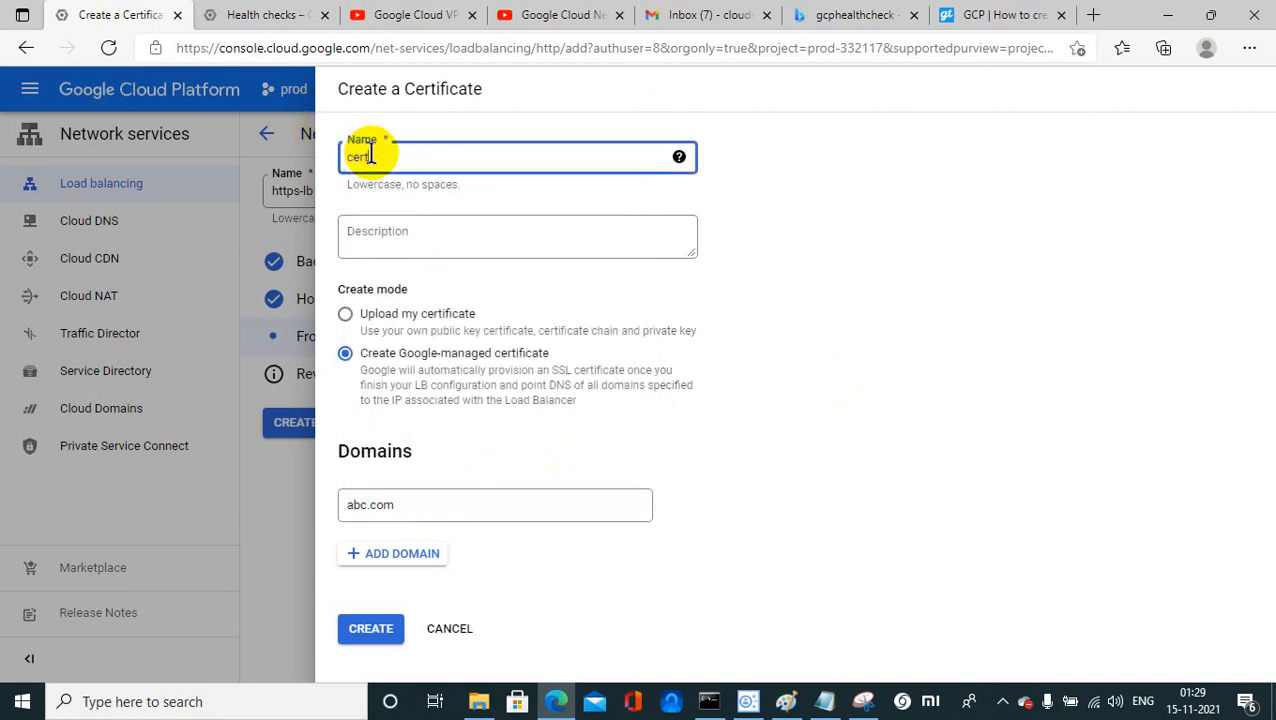
pyautogui.click(396, 591)
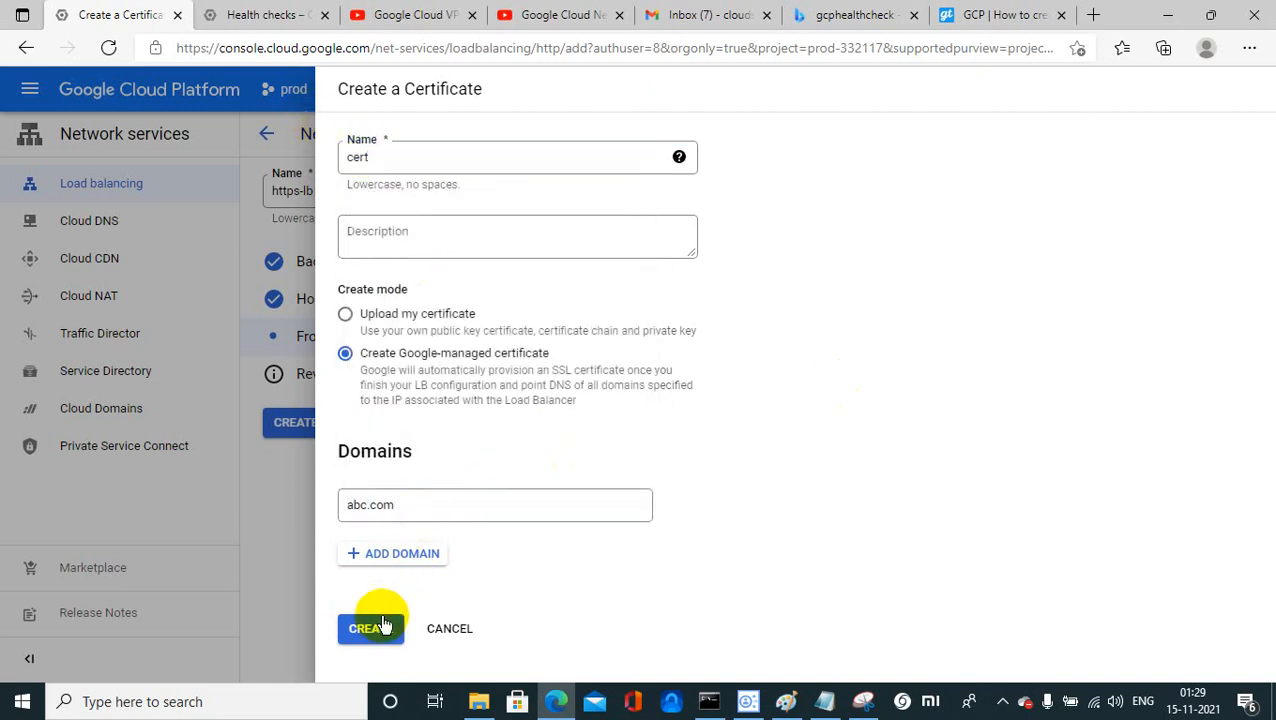
pyautogui.click(383, 627)
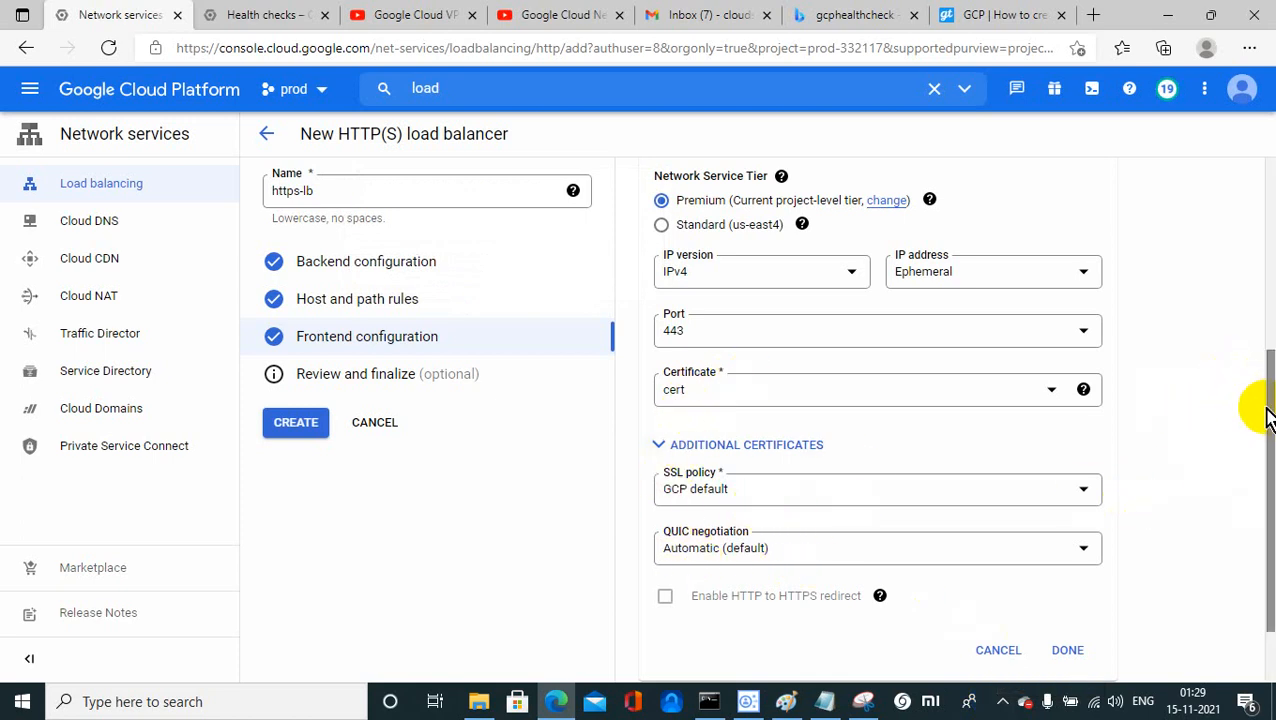
# Step: Check the HTTPS frontend's settings and add a second frontend IP and port
pyautogui.moveTo(1268, 418); pyautogui.dragTo(1244, 355)
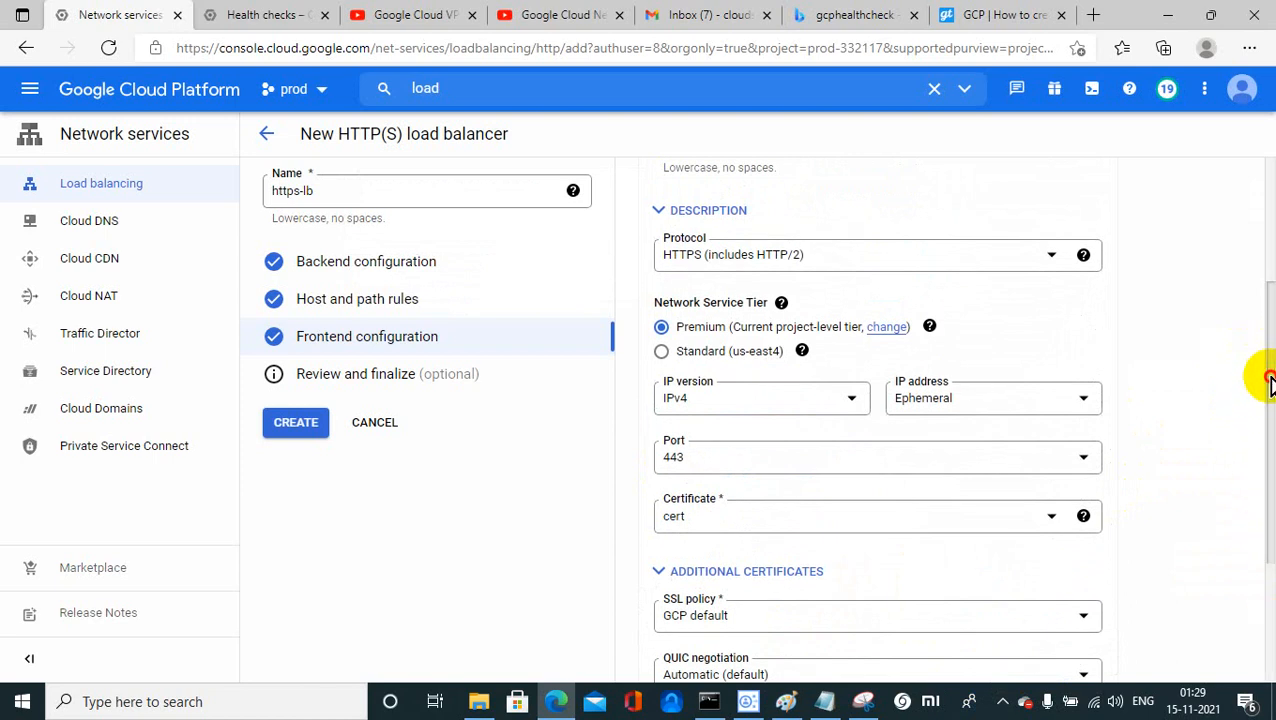
pyautogui.moveTo(1268, 378); pyautogui.dragTo(1268, 524)
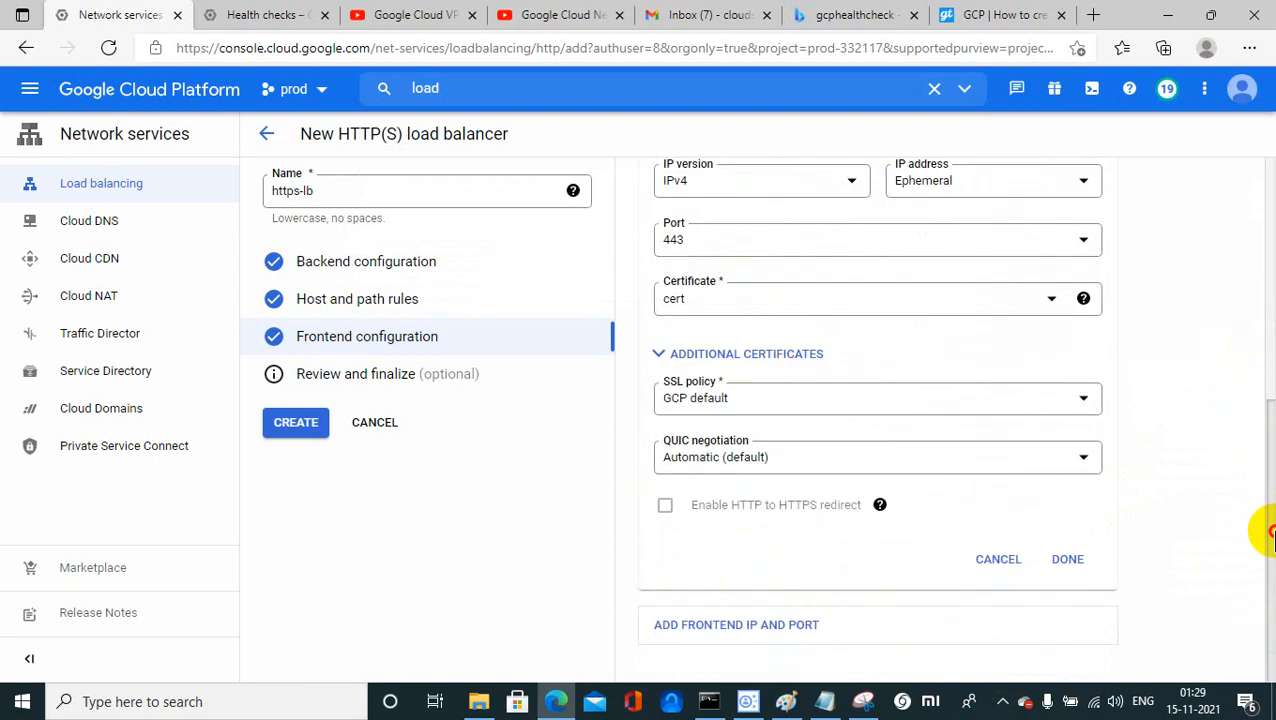
pyautogui.click(792, 628)
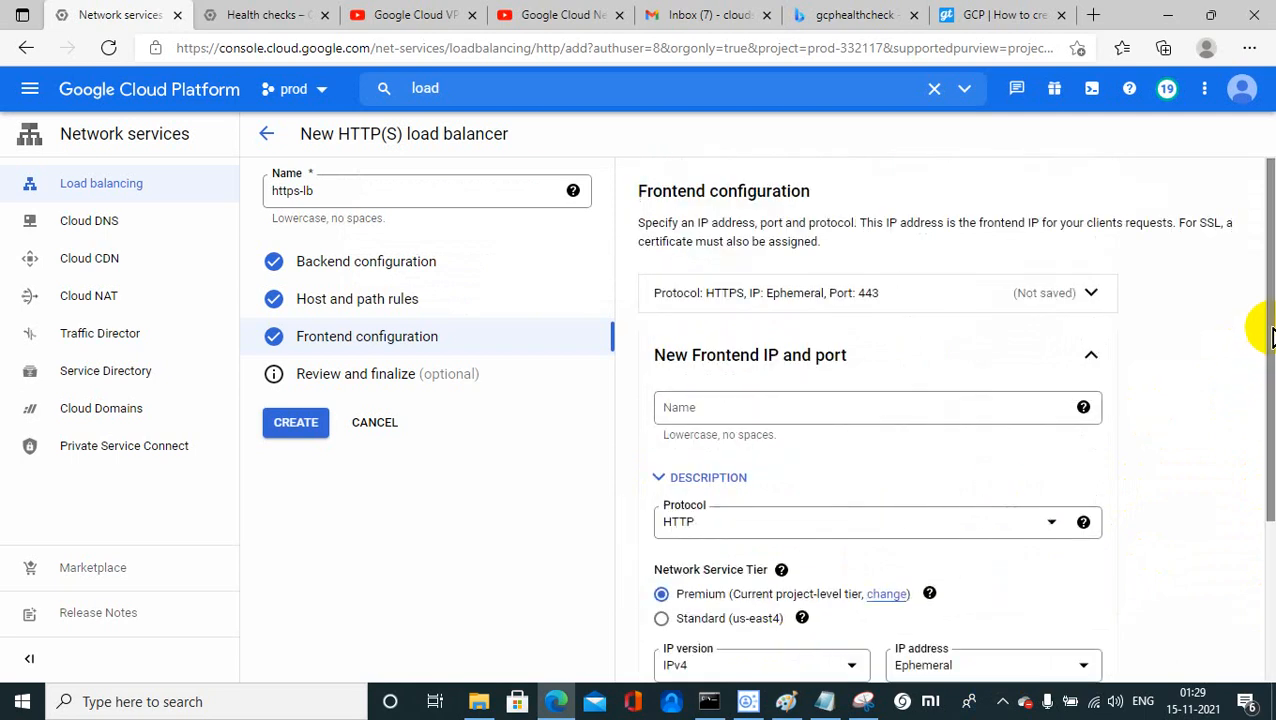
pyautogui.moveTo(1272, 338); pyautogui.dragTo(1210, 241)
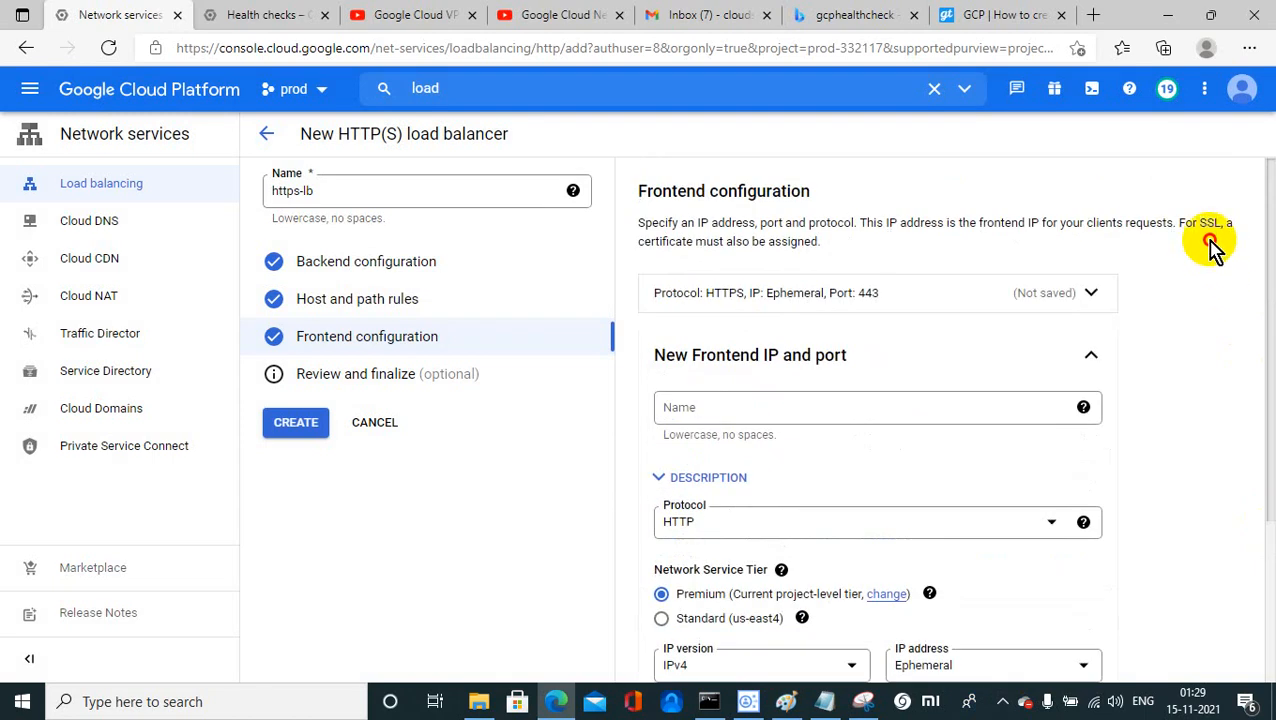
# Step: Review the load balancer's frontend, host and path rules, and backend summary, and cancel its creation
pyautogui.click(312, 380)
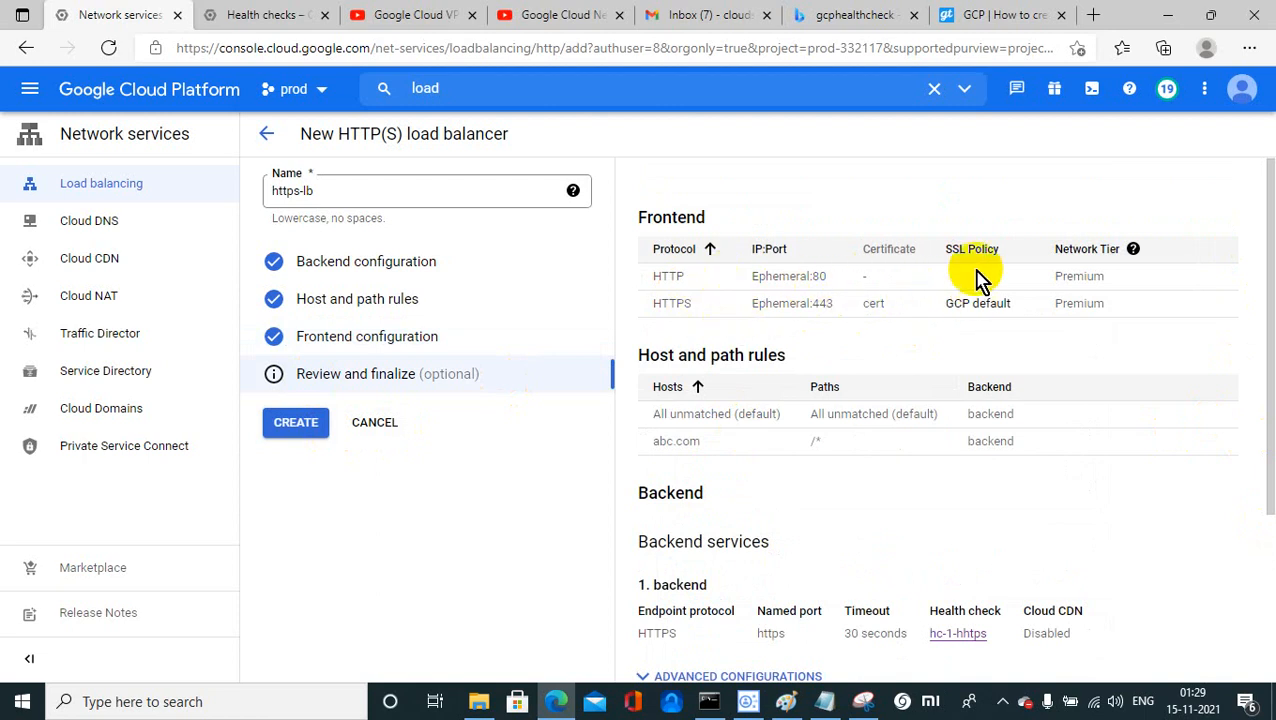
pyautogui.moveTo(1270, 252); pyautogui.dragTo(1270, 285)
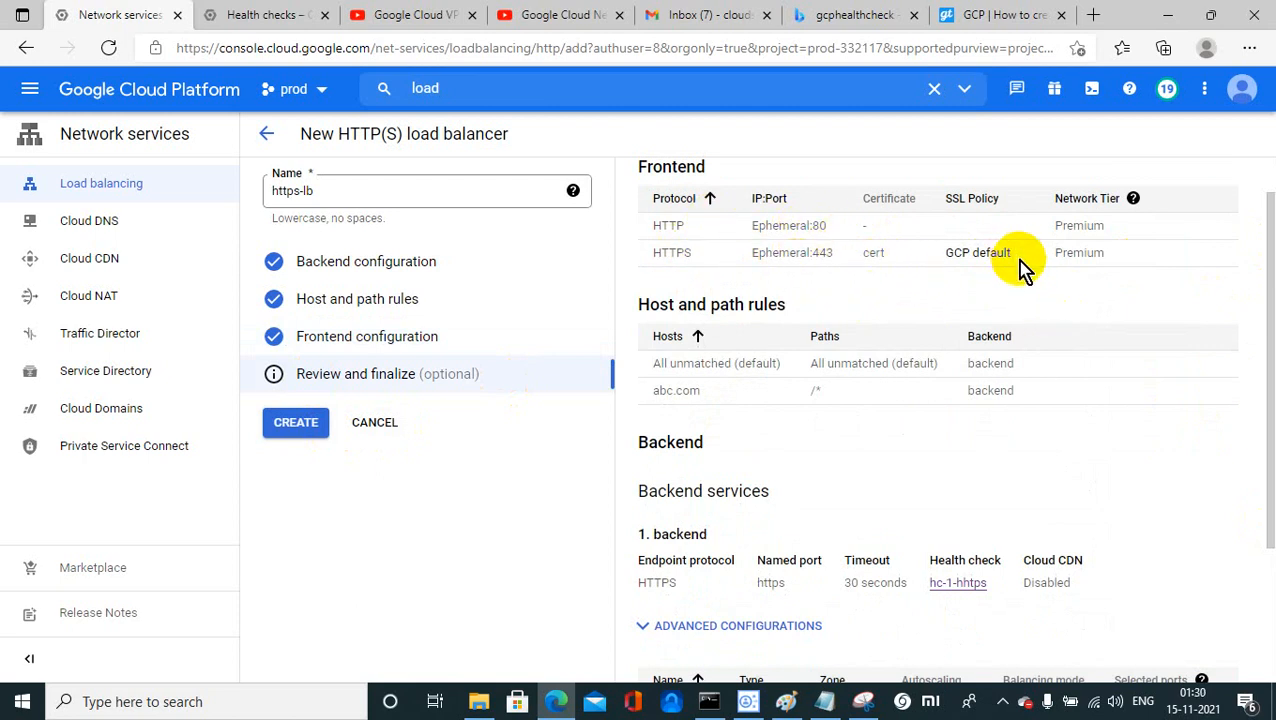
pyautogui.moveTo(1268, 265); pyautogui.dragTo(1262, 400)
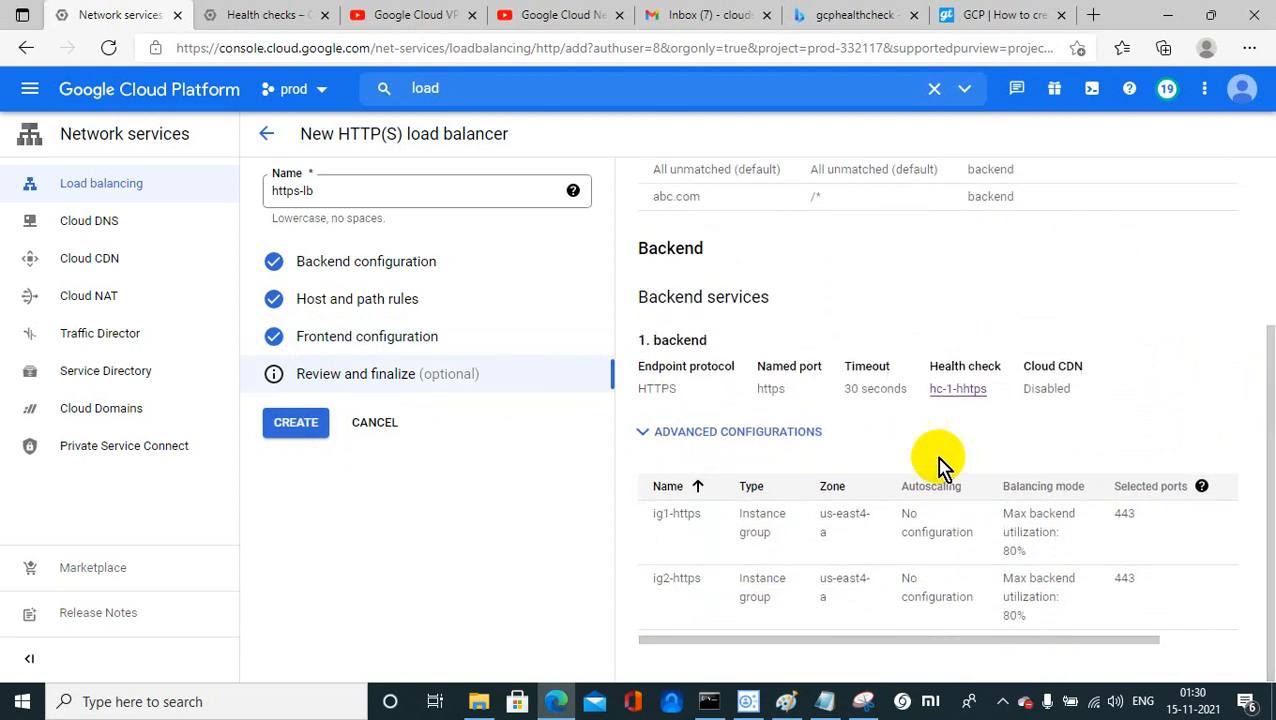
pyautogui.click(373, 428)
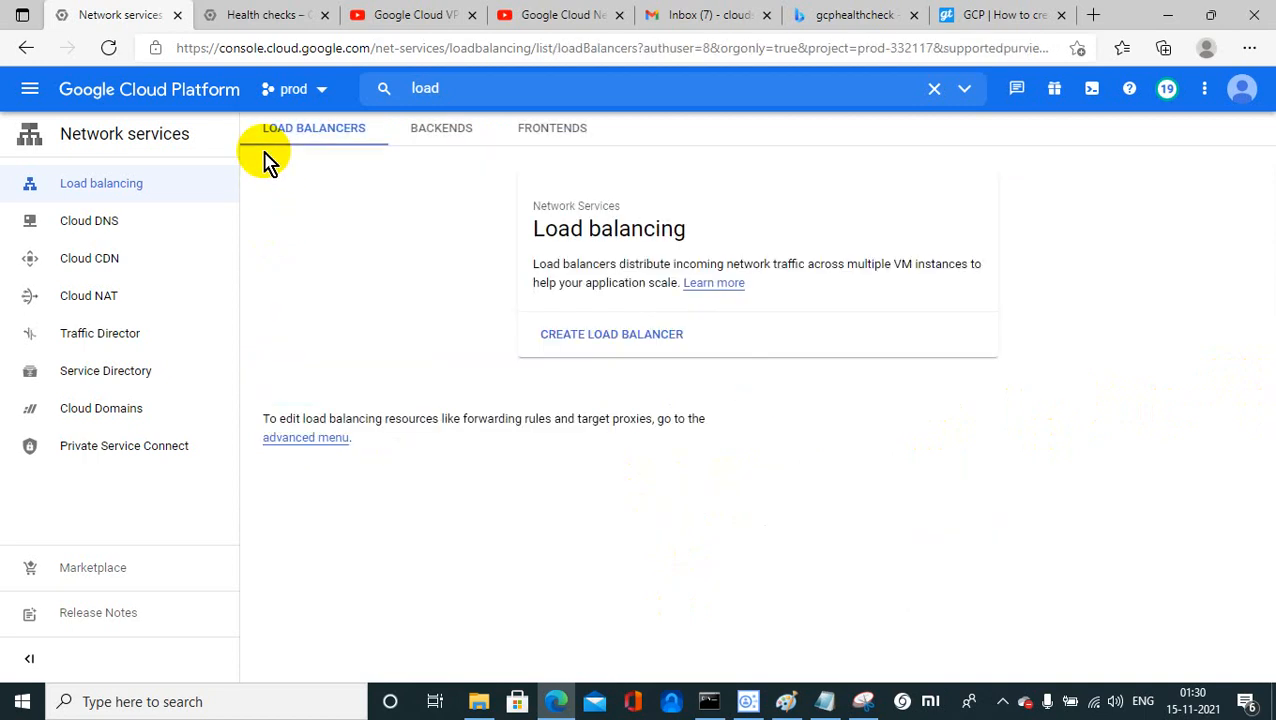
# Step: Start creating a load balancer of the TCP Load Balancing type to view its initial configuration questions
pyautogui.click(603, 340)
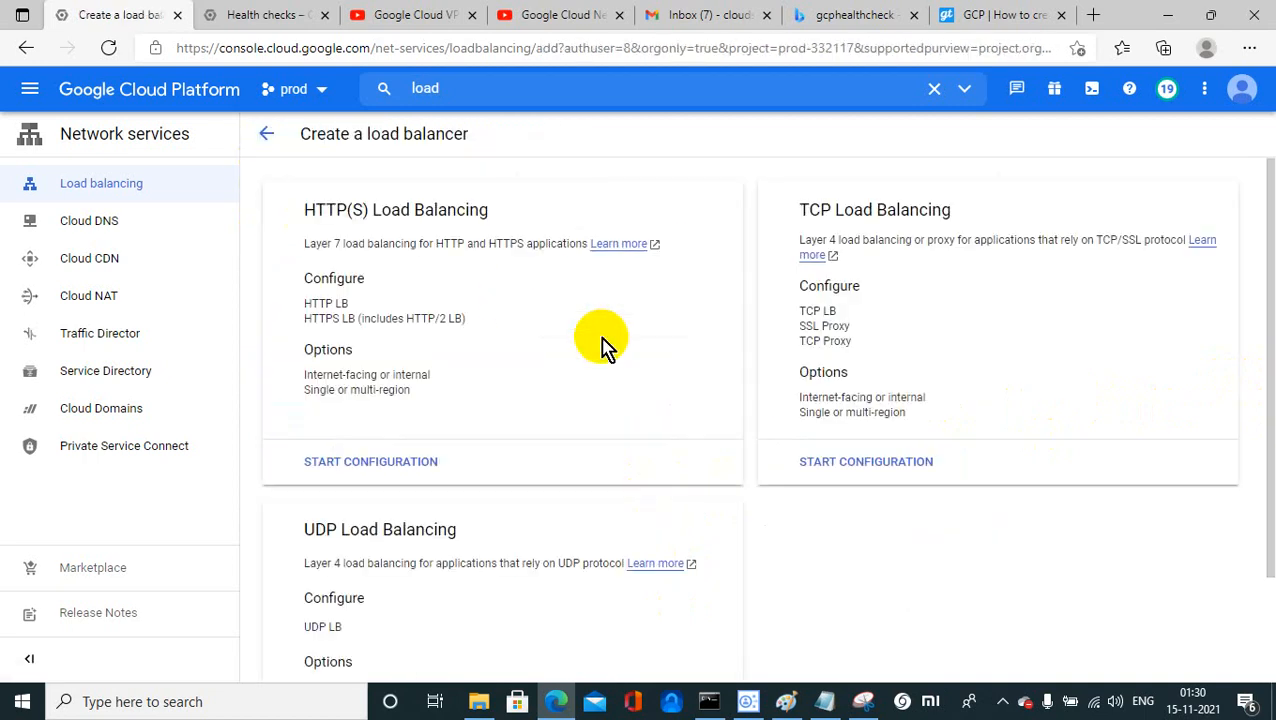
pyautogui.click(848, 472)
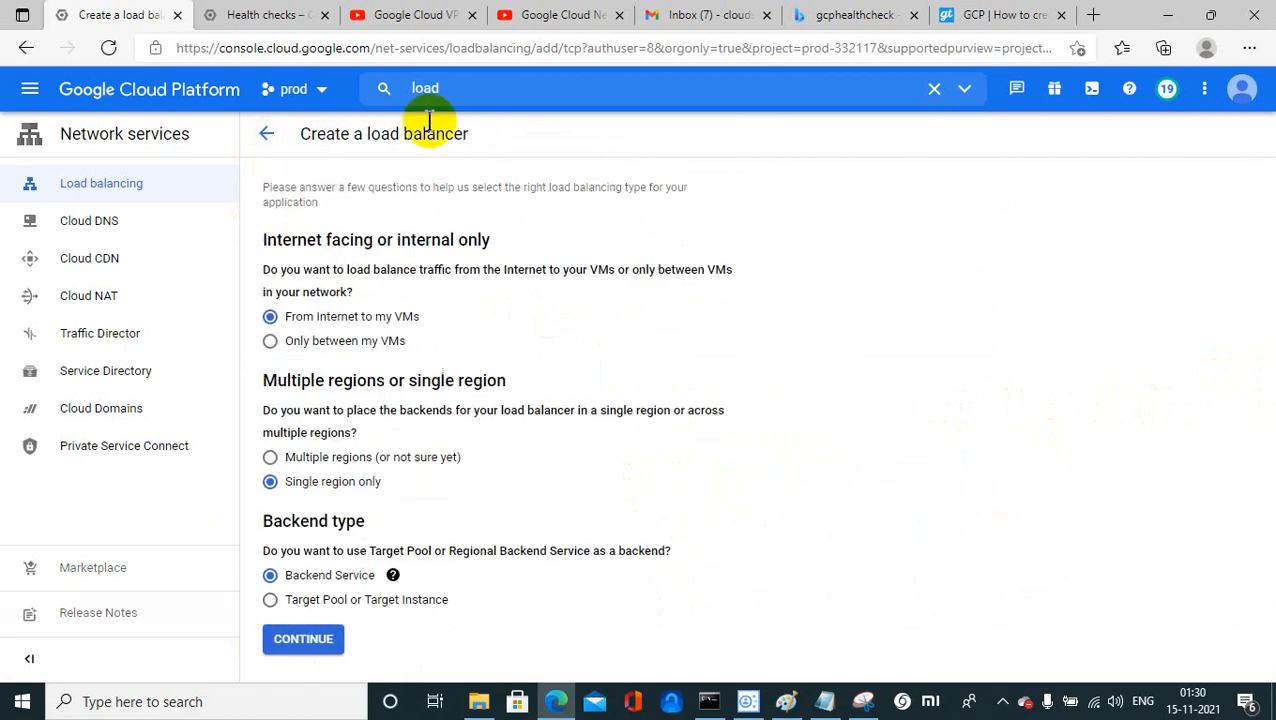
pyautogui.click(1005, 706)
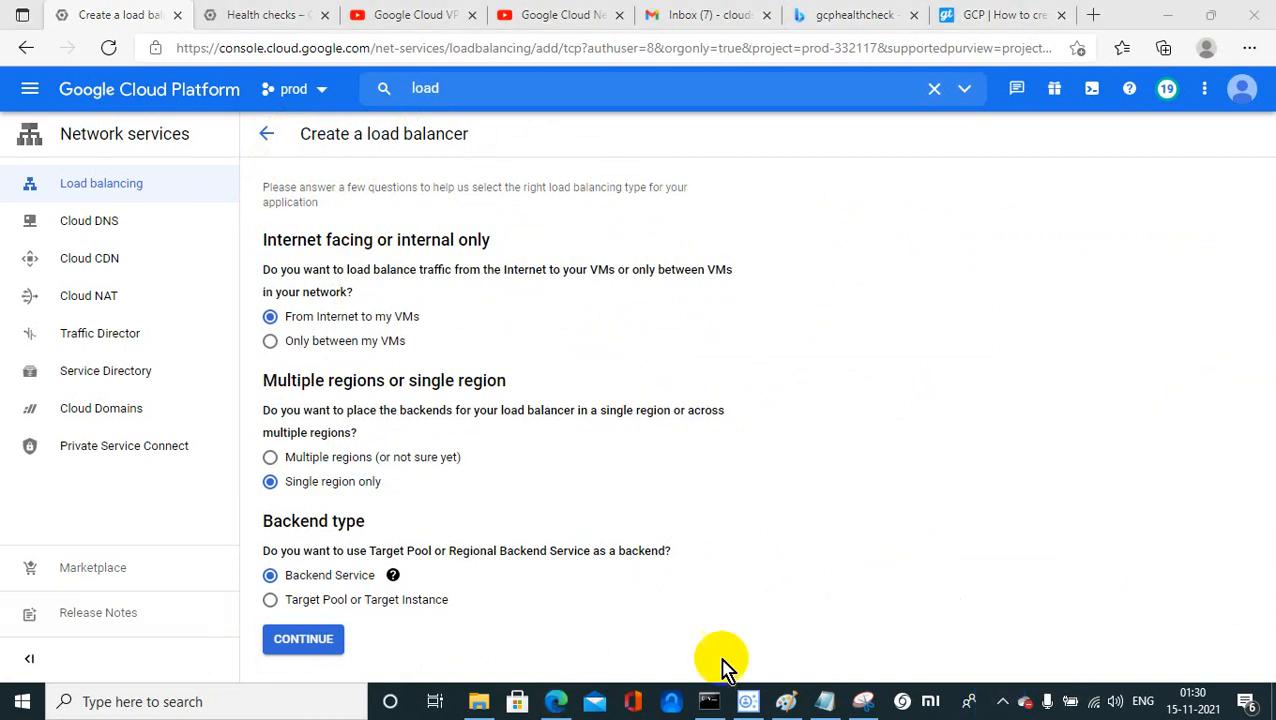